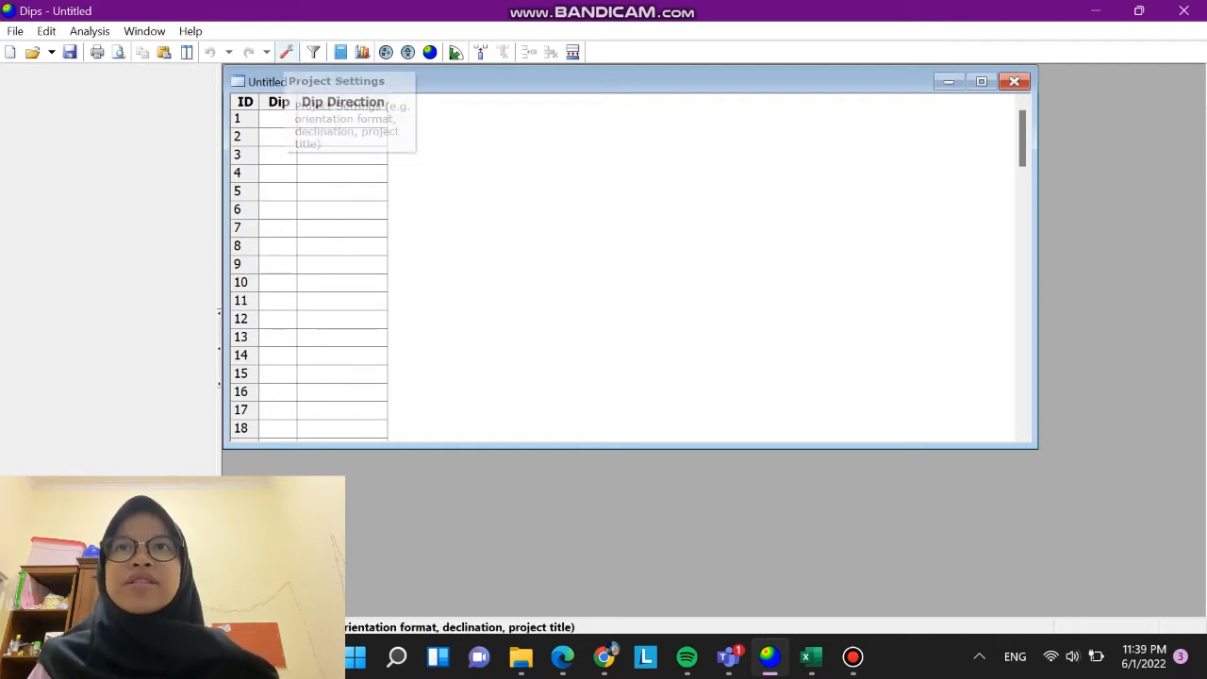
Set the project's global orientation format to Strike (Right) / Dip
click(287, 52)
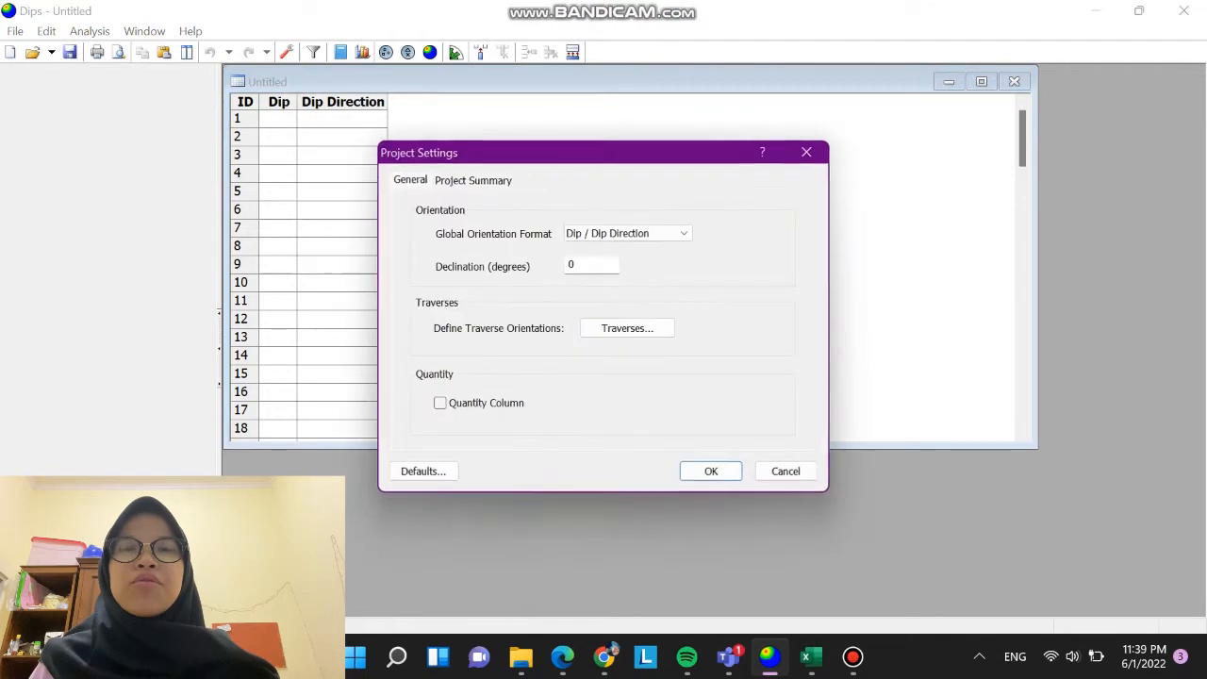
click(663, 233)
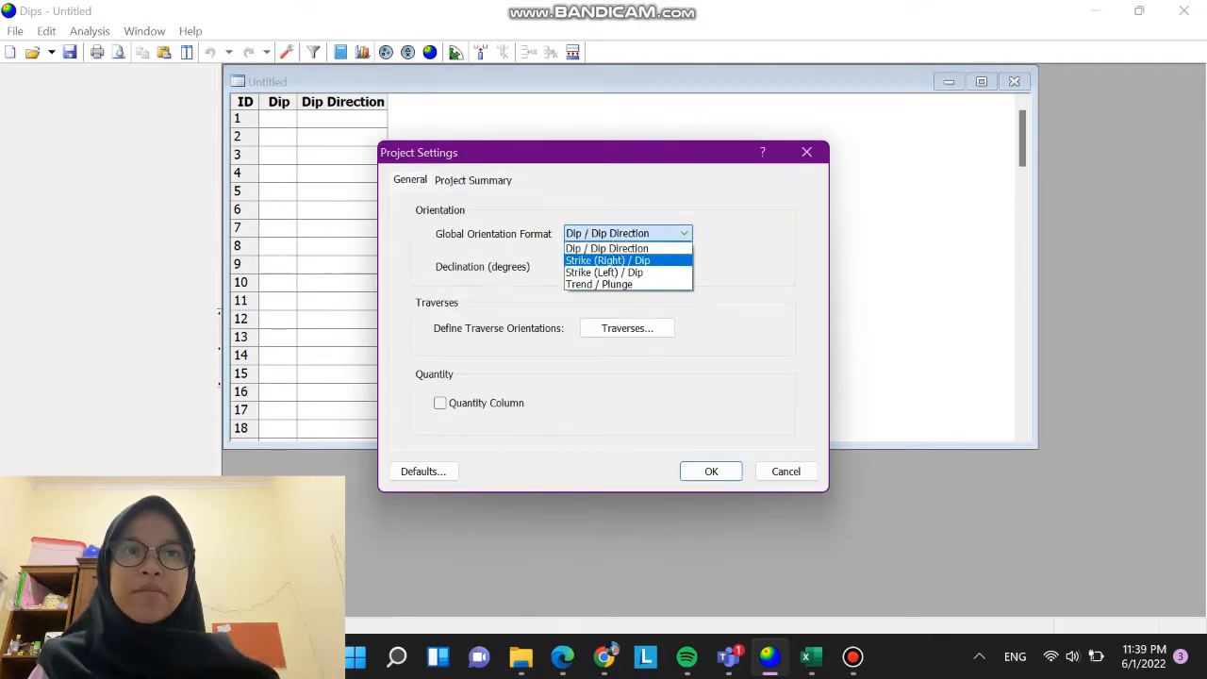
click(608, 259)
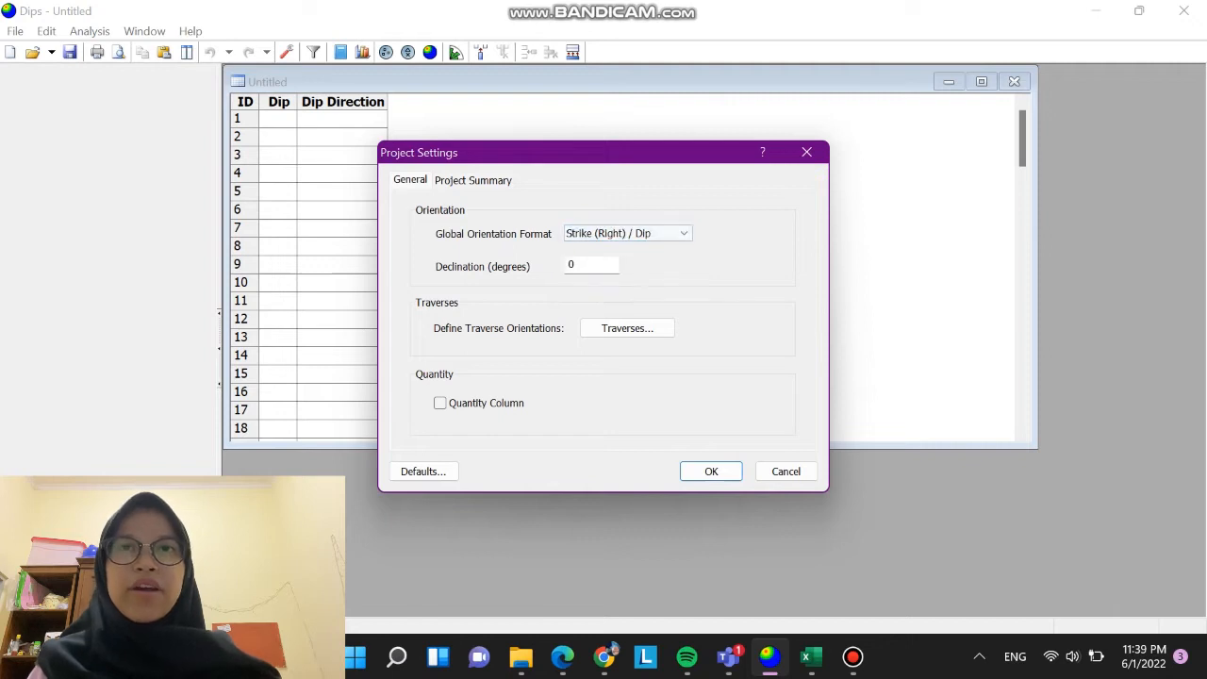
click(711, 471)
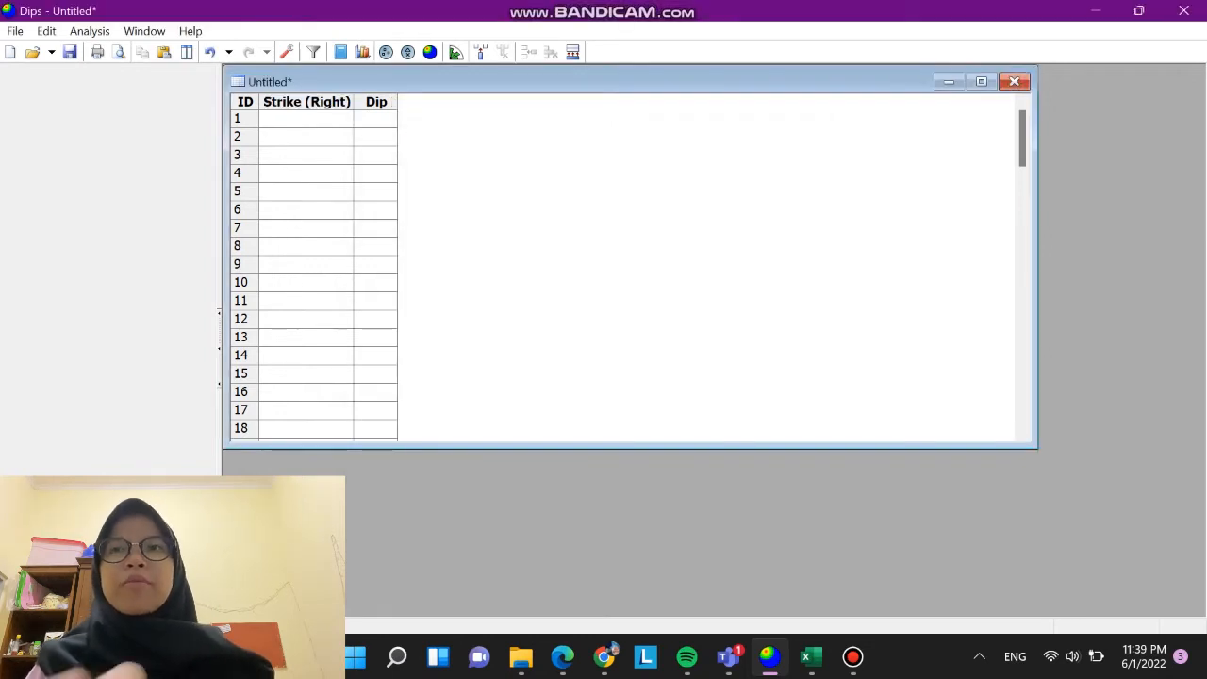
Paste the copied strike and dip data into the grid starting at row 1 and display it in a maximized contour stereonet plot
click(305, 119)
key(ctrl+v)
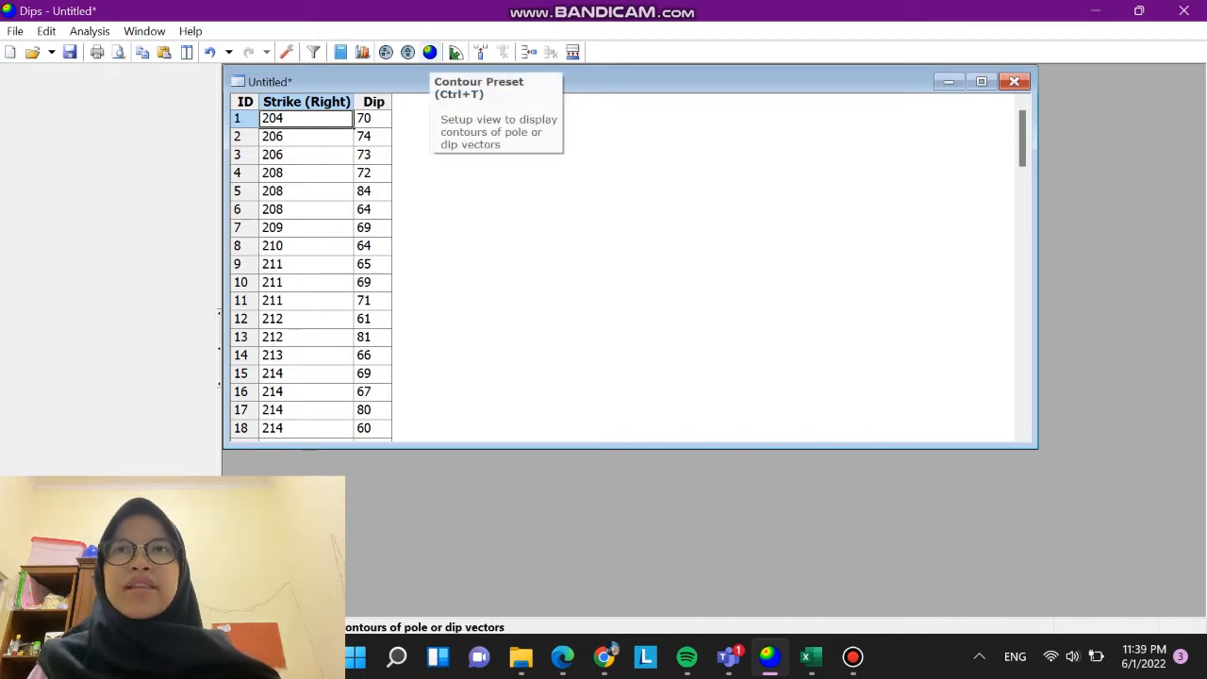
click(430, 52)
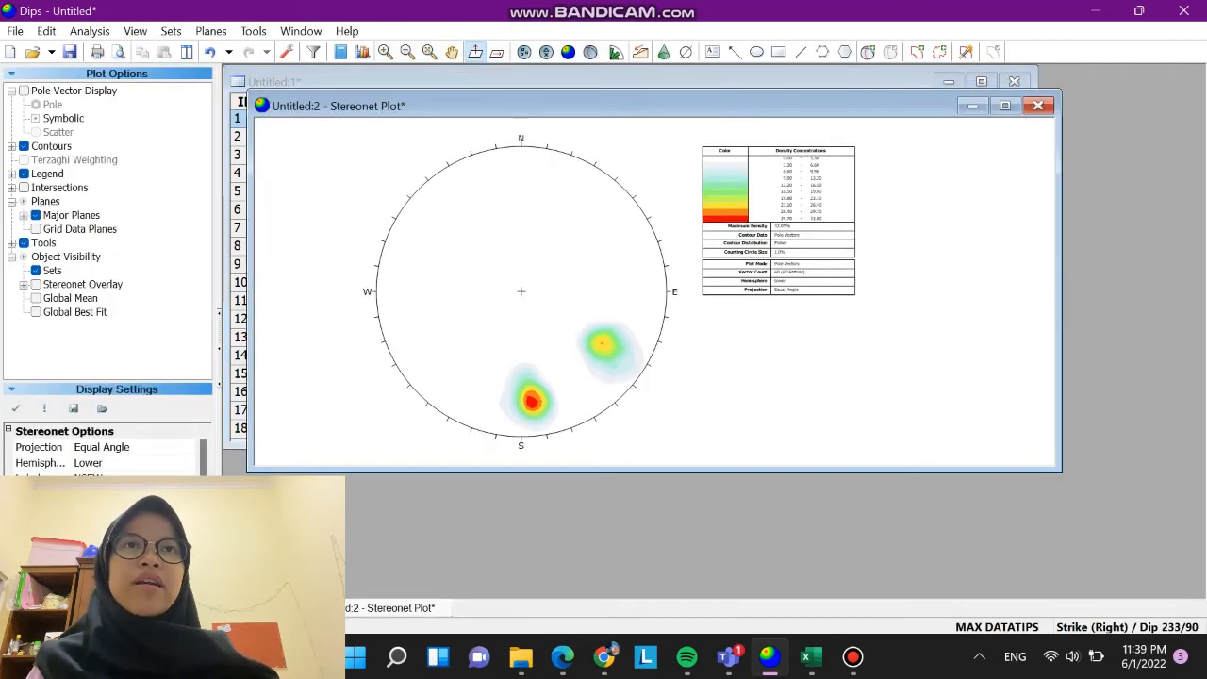
click(1005, 105)
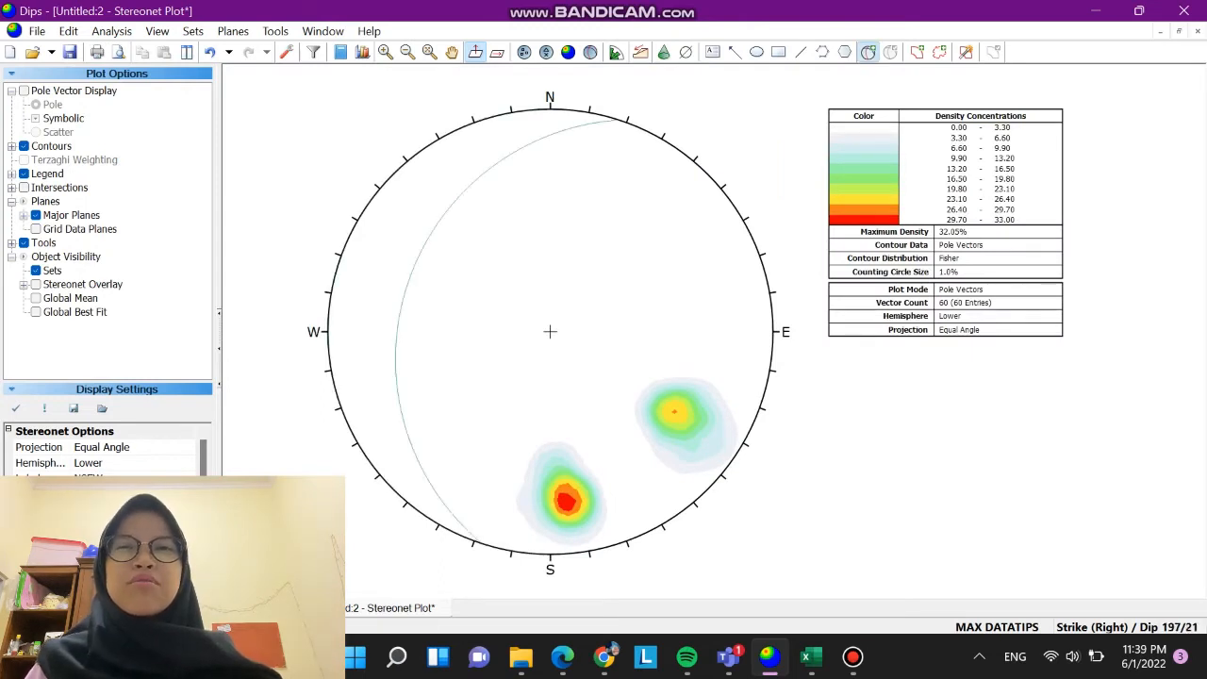
Add a user plane labelled "Max 1" at 265/75 on the red contour peak, showing only its pole and label
scroll(564, 500, up, 2)
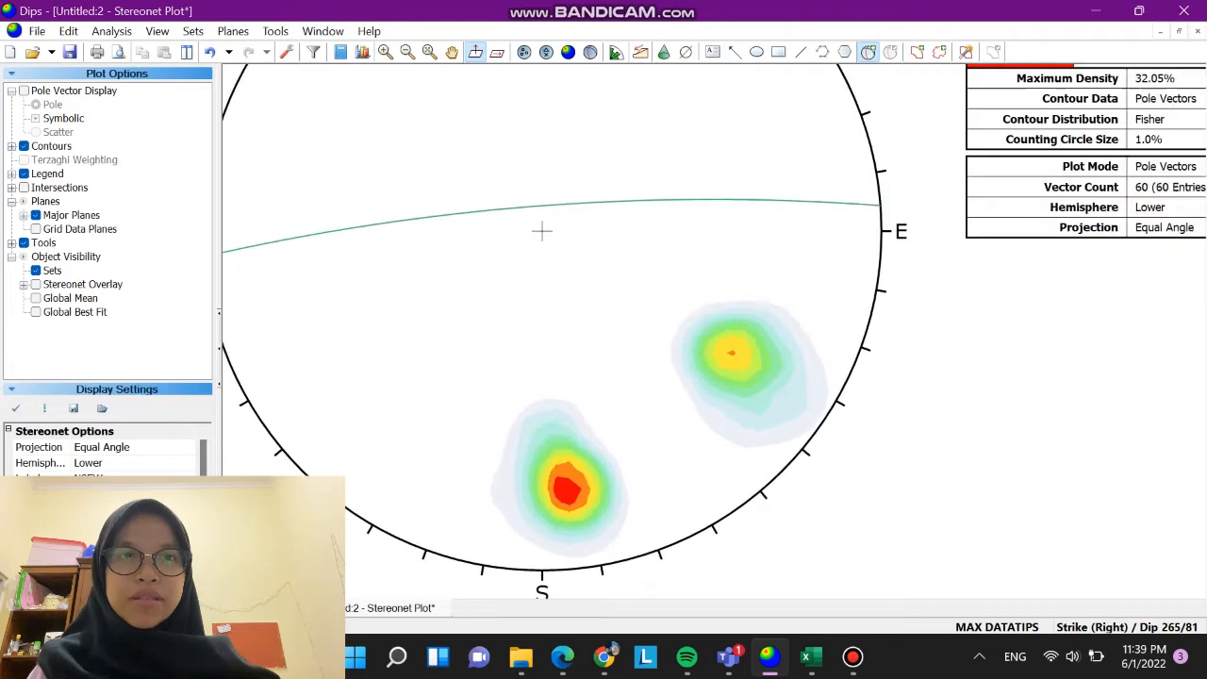
scroll(541, 230, up, 1)
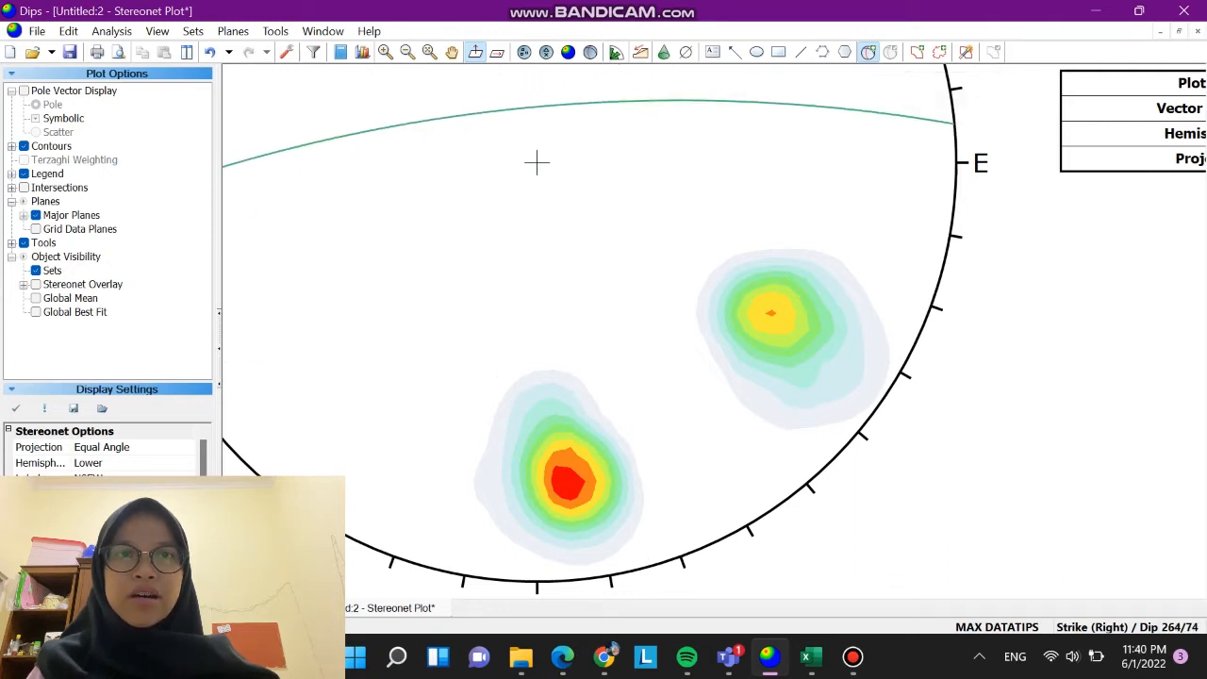
click(537, 162)
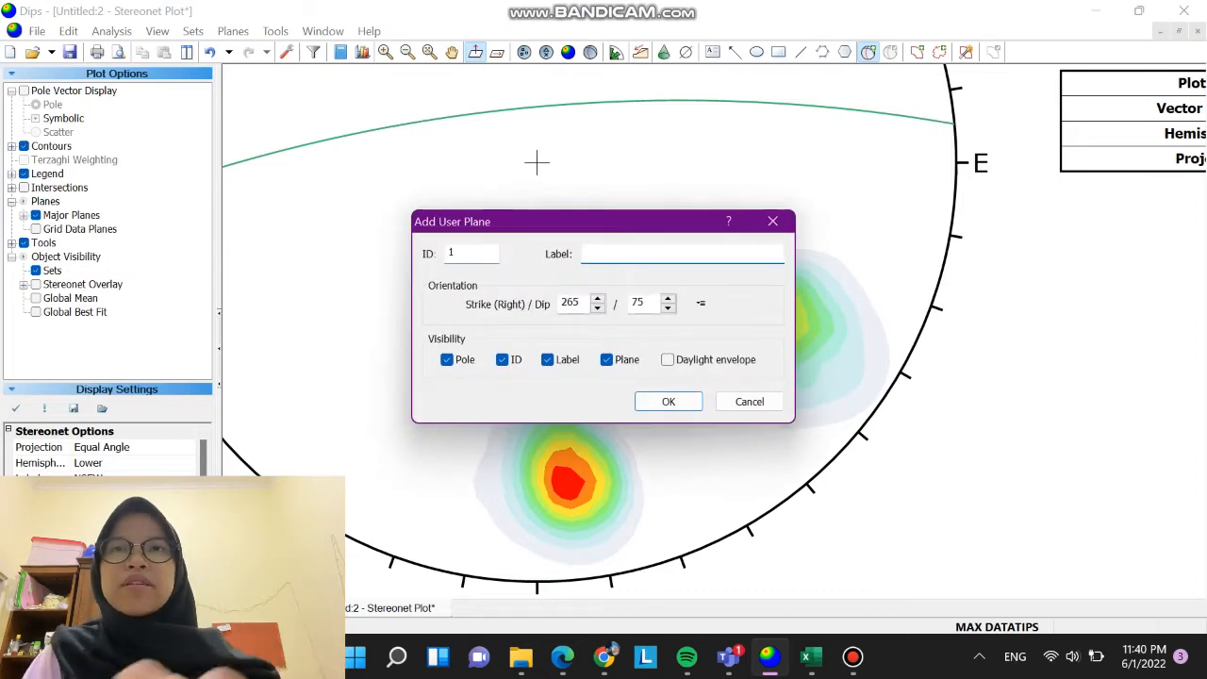
text(Max 1)
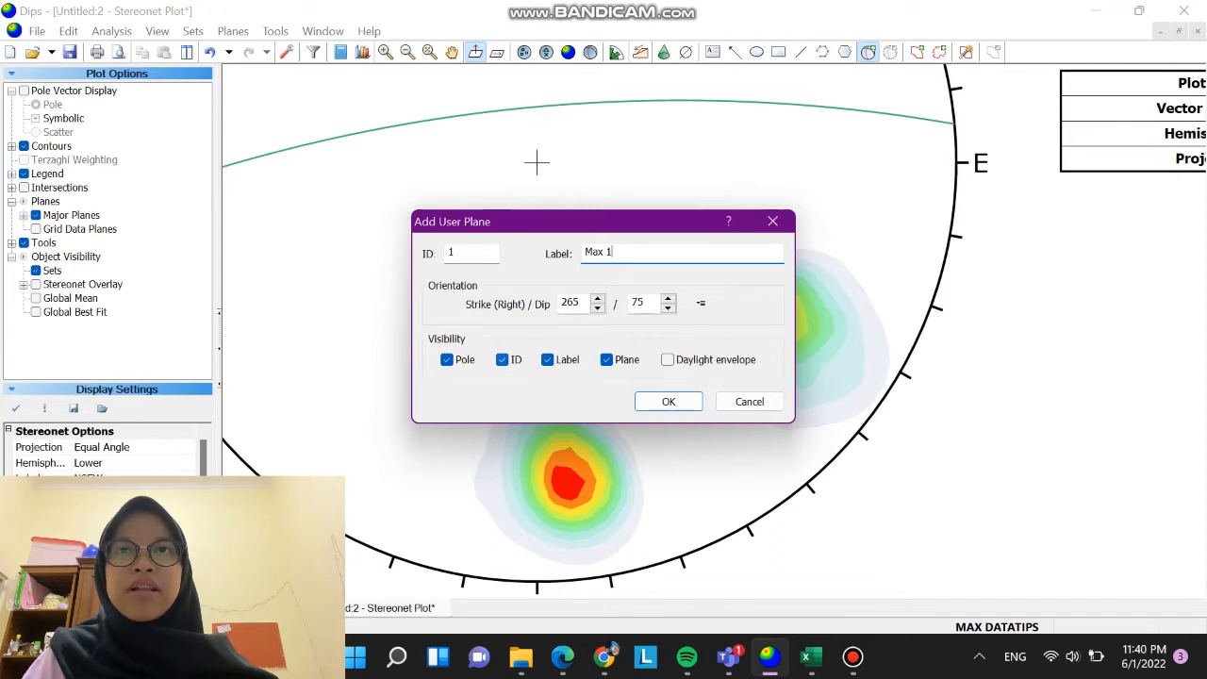
click(502, 359)
click(607, 360)
click(669, 401)
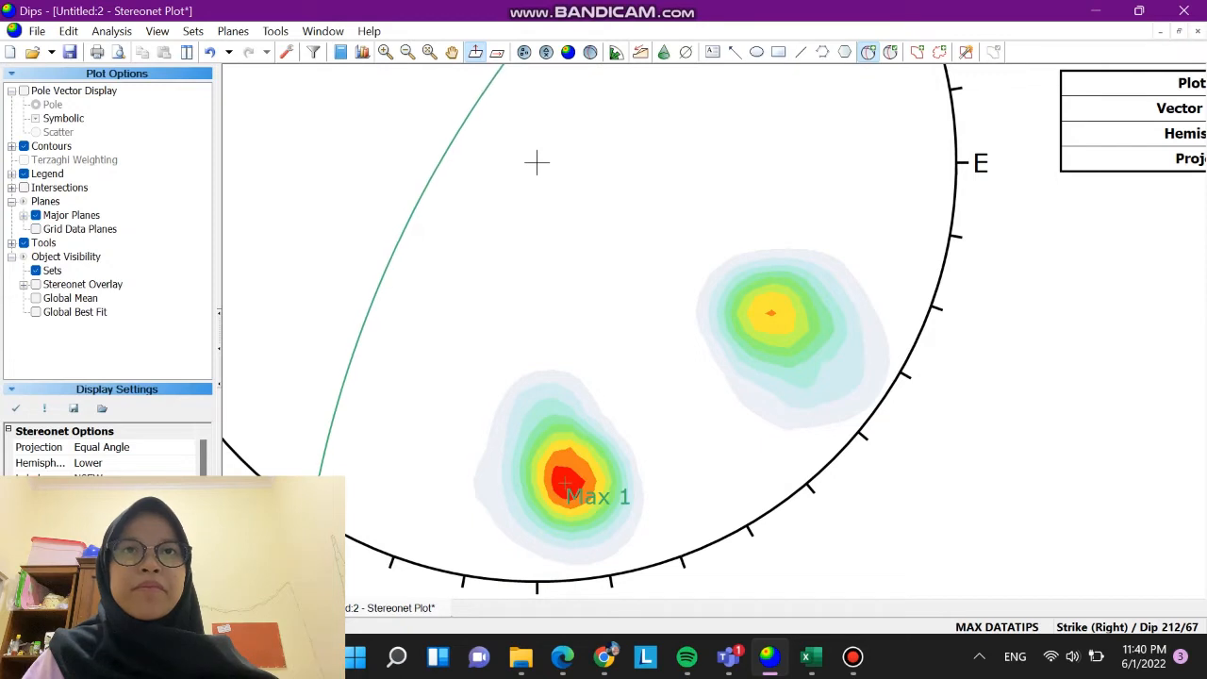
Add a user plane labelled "Max 2" at 213/67 on the yellow contour peak, showing only its pole and label
click(537, 163)
key(Tab)
text(Max 2)
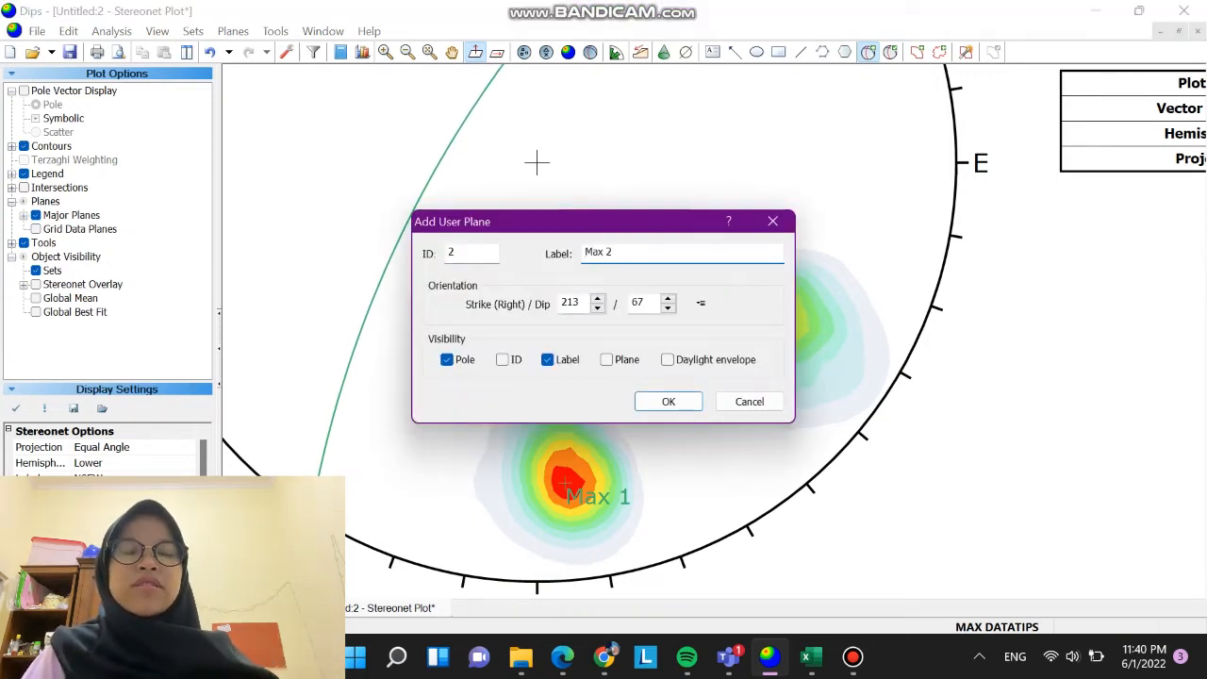
key(Return)
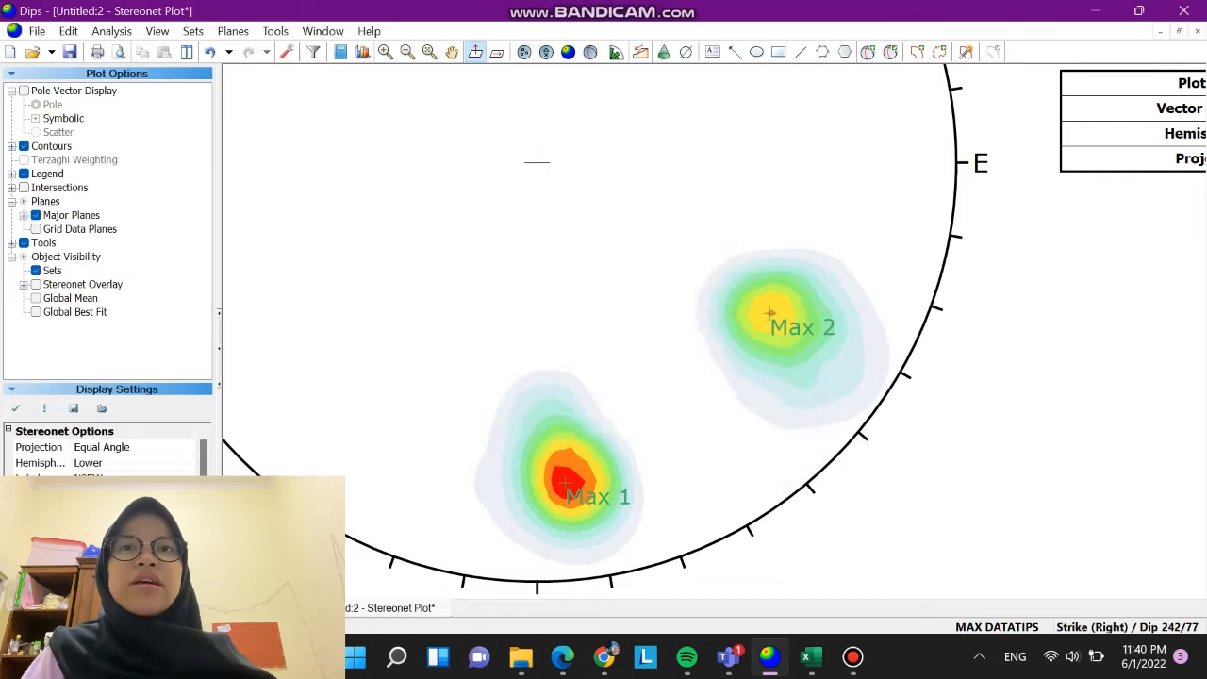
Add a user plane labelled "P1" at 265/75 on the Max 1 pole, showing only its label and plane
scroll(537, 162, down, 3)
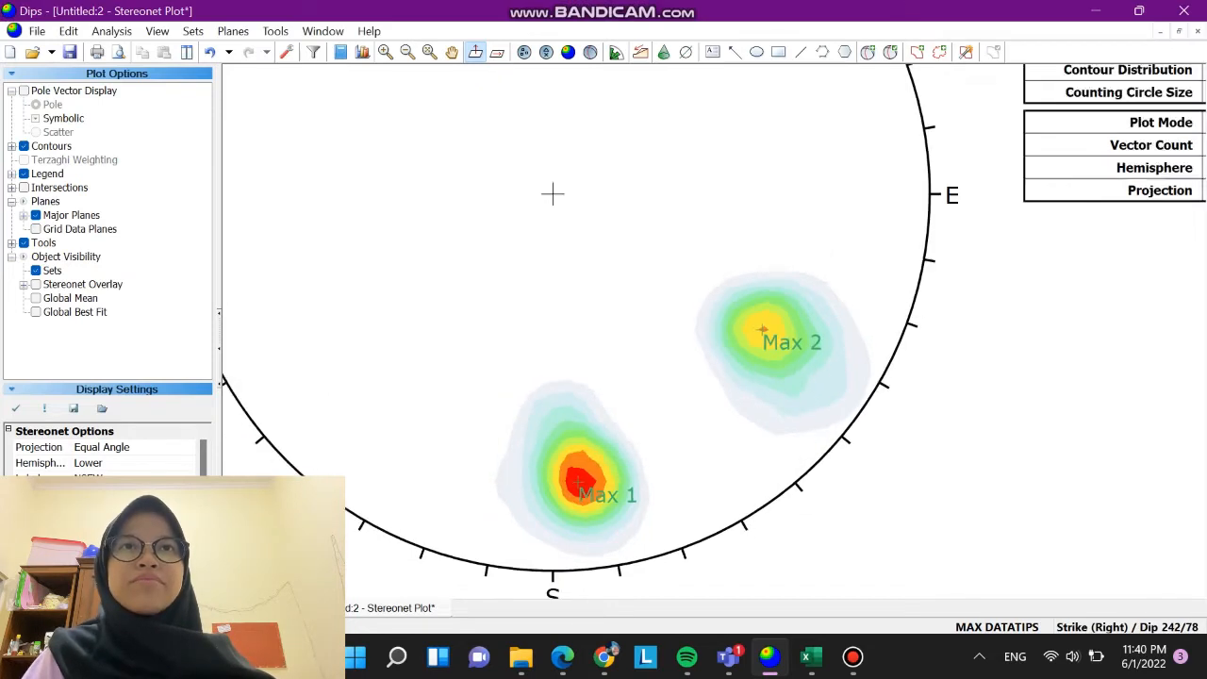
click(869, 53)
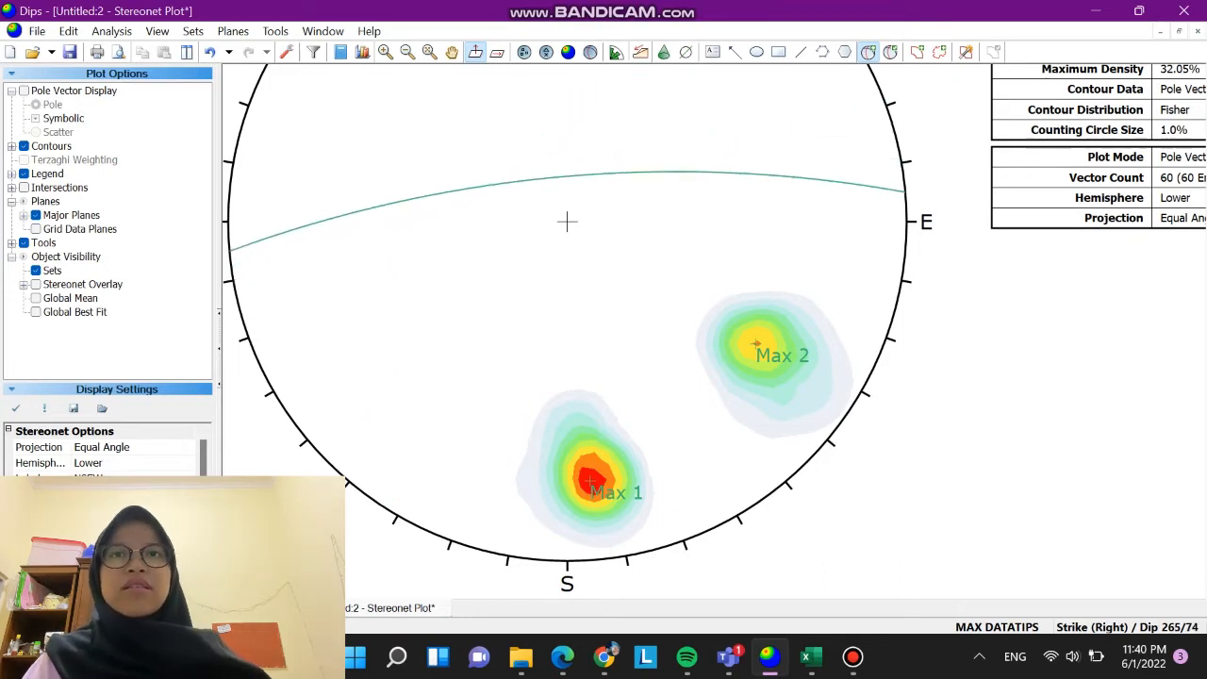
click(567, 223)
click(622, 253)
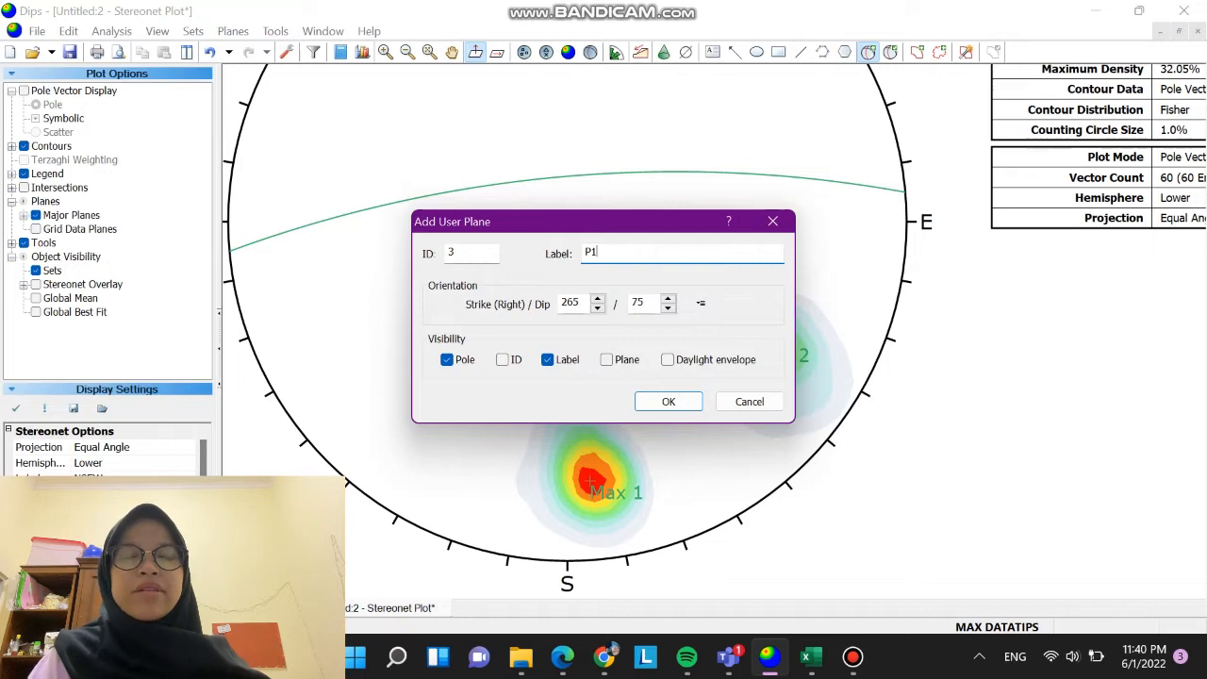
click(606, 359)
click(447, 359)
click(668, 401)
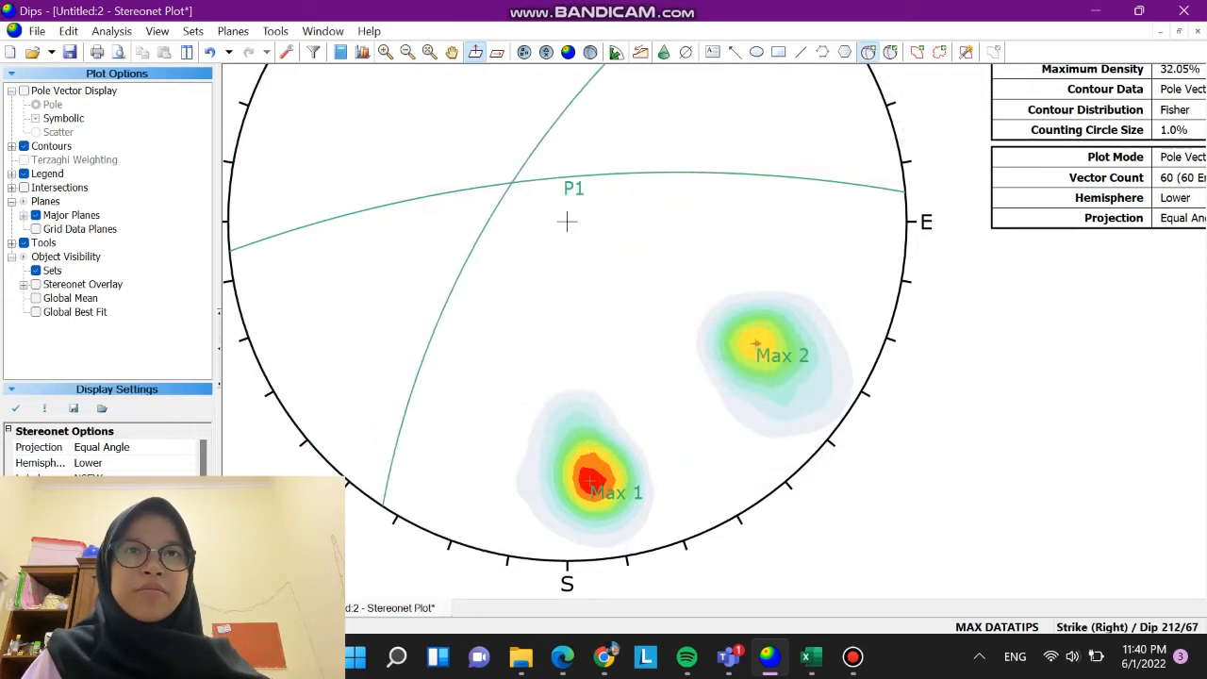
Add a user plane labelled "p2" at 213/67 on the Max 2 pole, showing only its label and plane
click(567, 222)
key(Tab)
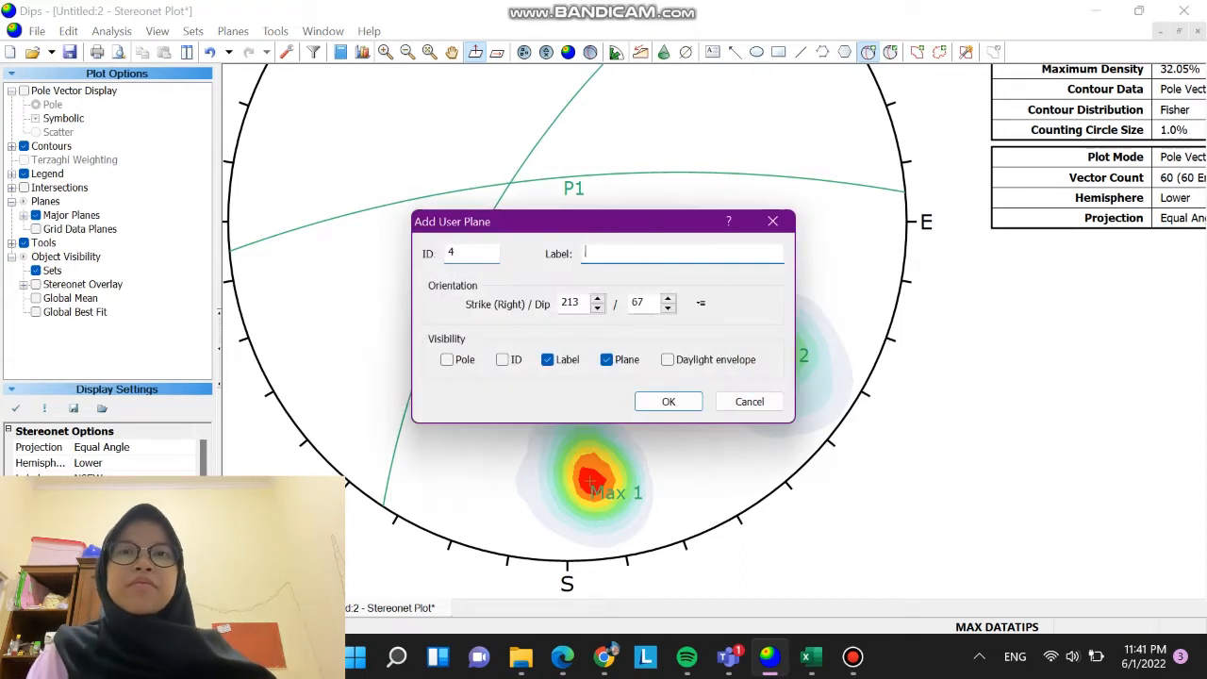
text(p2)
key(Return)
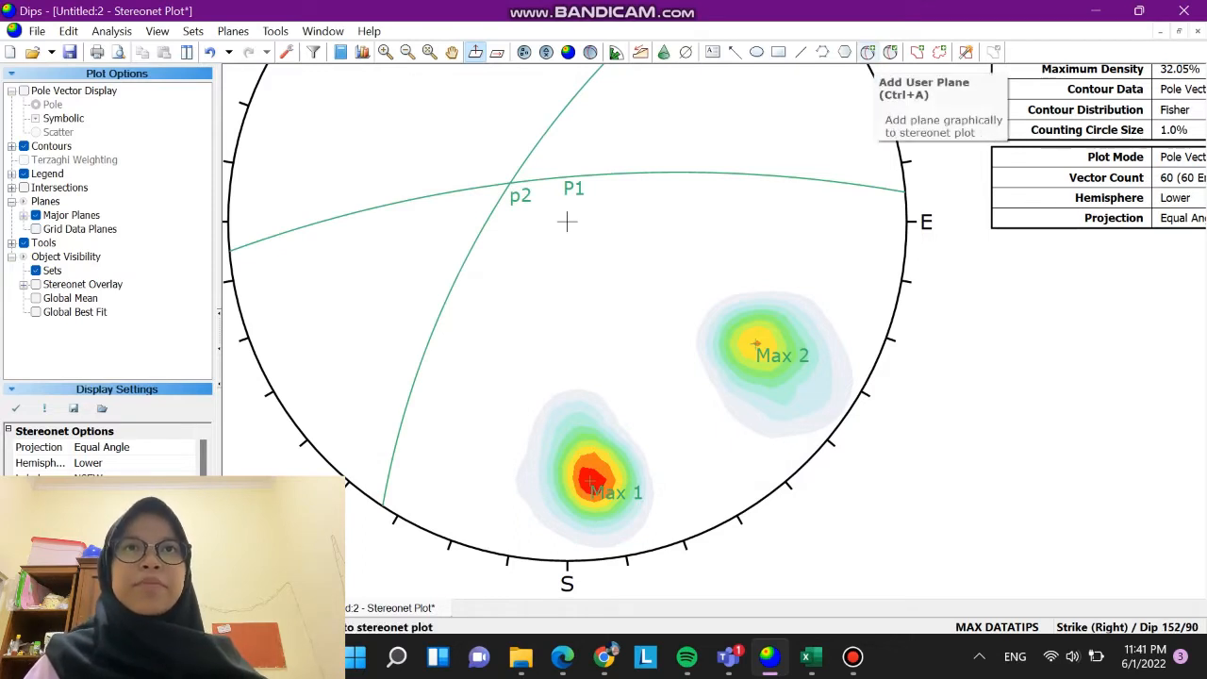
Add a user plane at 34/23 running through the Max 1 and Max 2 poles, labelled "Griddle Plane"
key(ctrl+a)
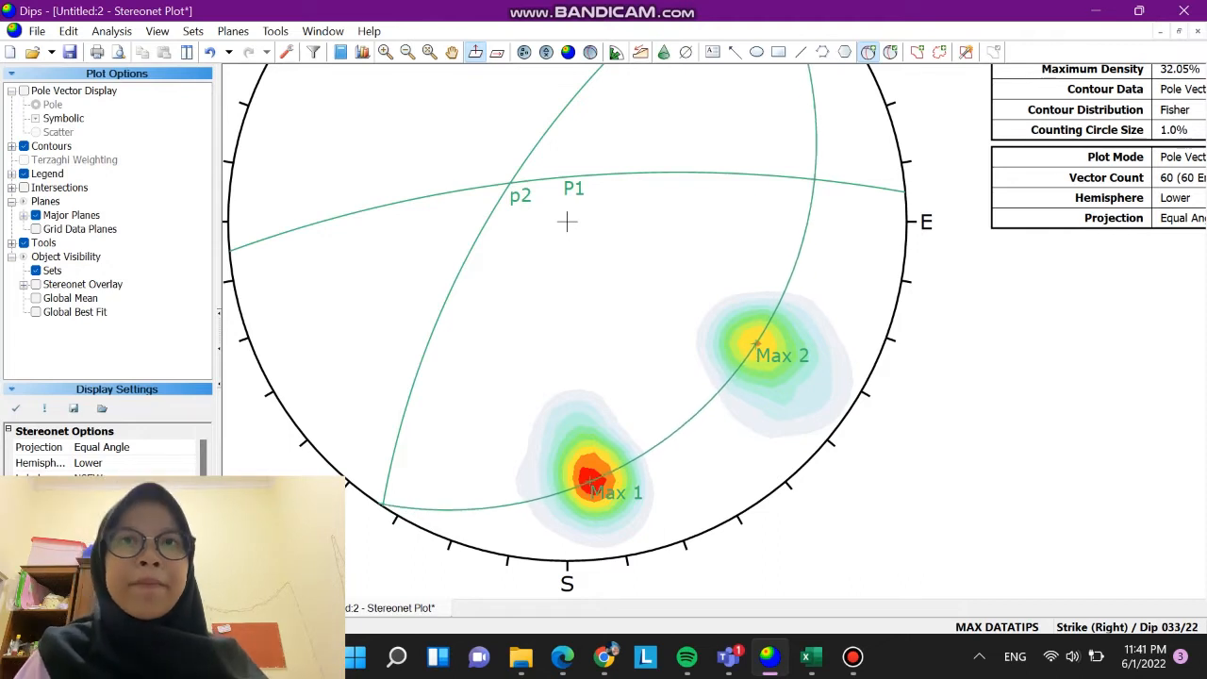
click(567, 222)
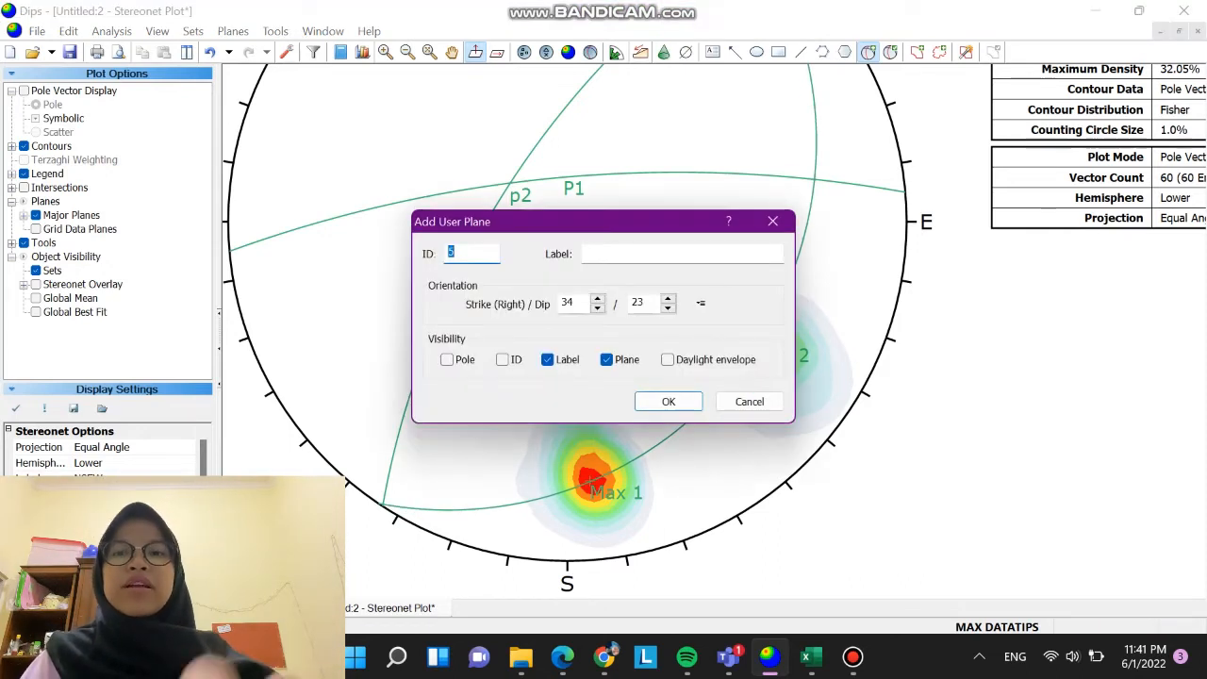
text(griddle)
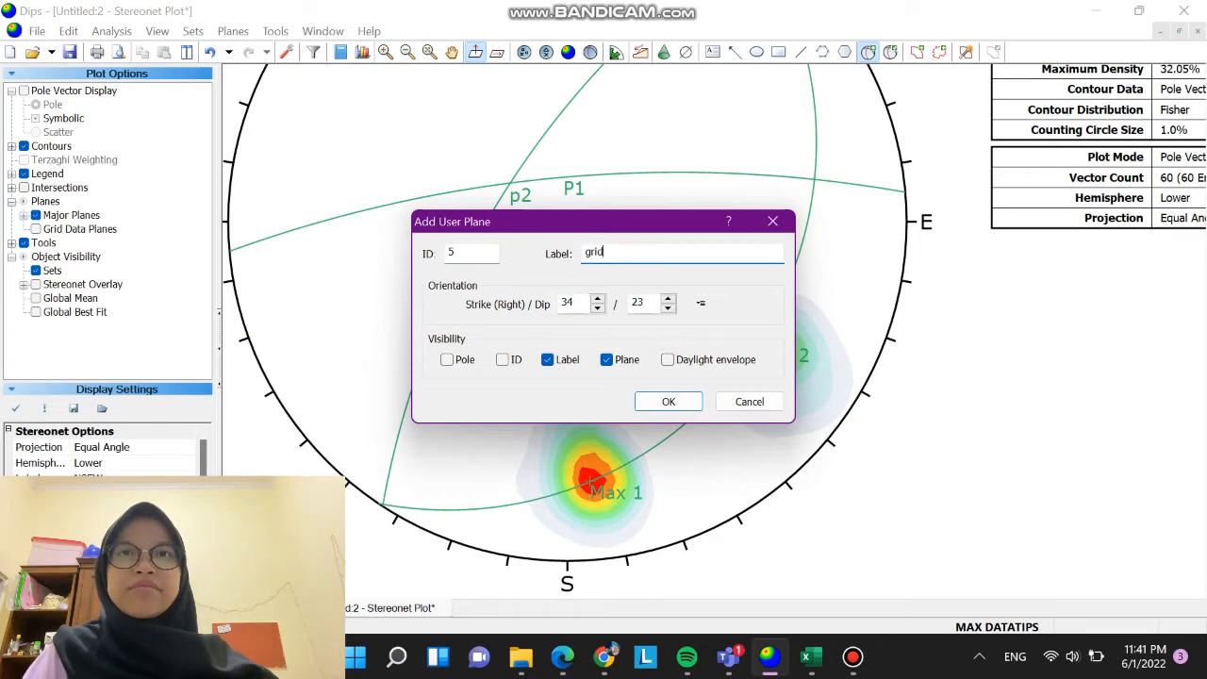
key(BackSpace)
key(BackSpace)
key(BackSpace)
key(BackSpace)
key(BackSpace)
key(BackSpace)
key(BackSpace)
text(Gri)
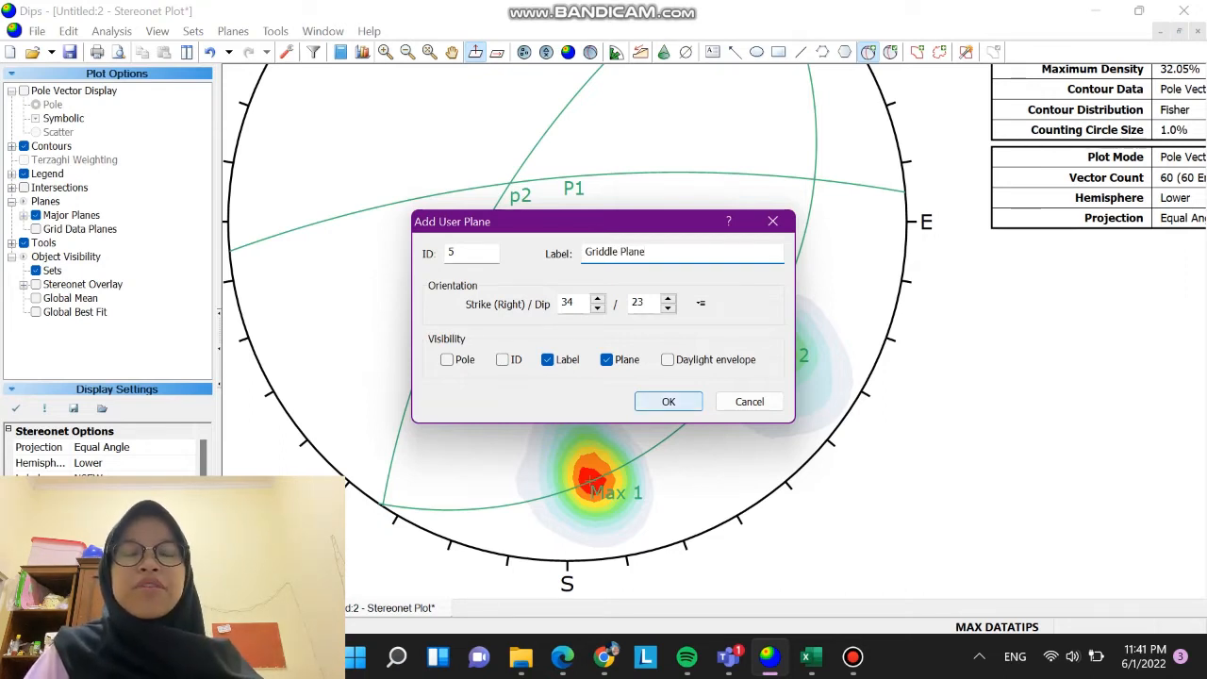
click(668, 402)
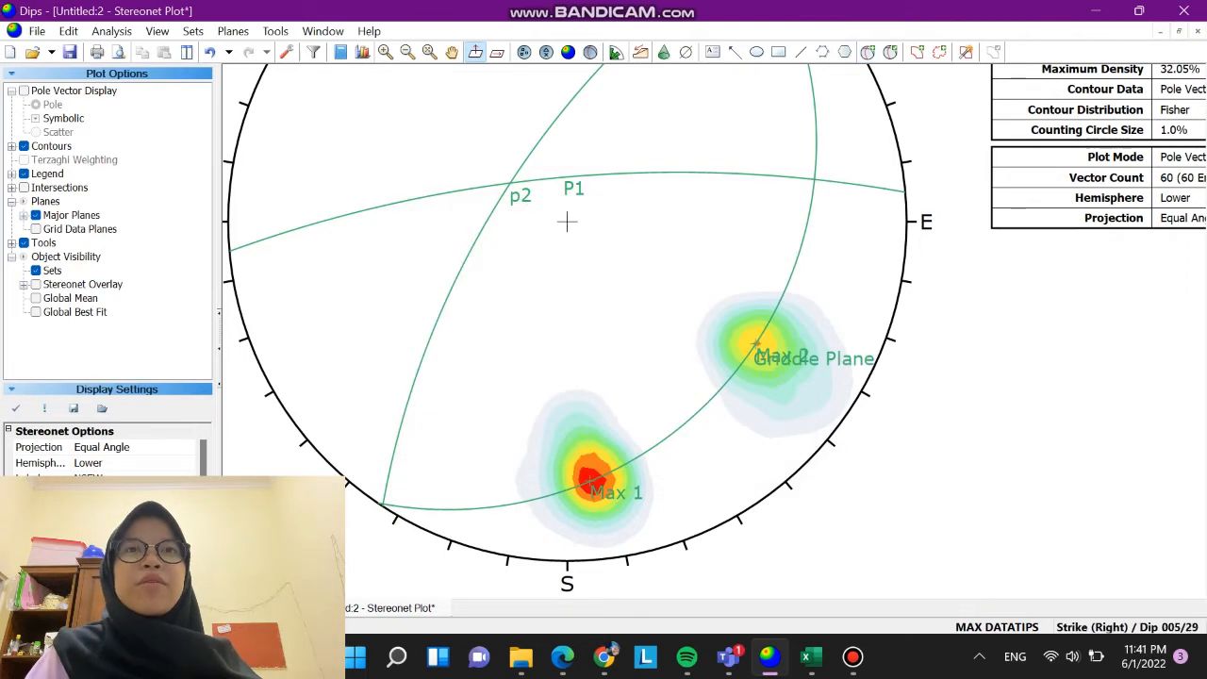
Add a user plane labelled "Sigma 2" at 35/23 where P1 and p2 intersect, showing only its pole and label
click(868, 52)
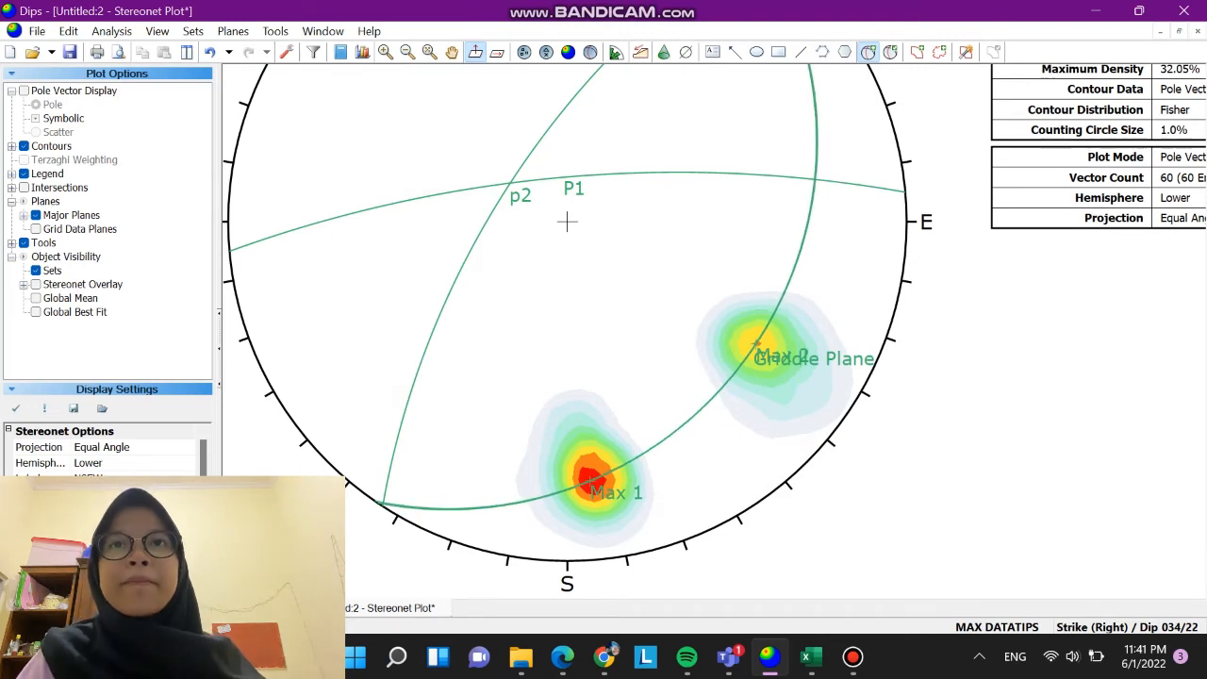
click(567, 222)
text(Sigma 2)
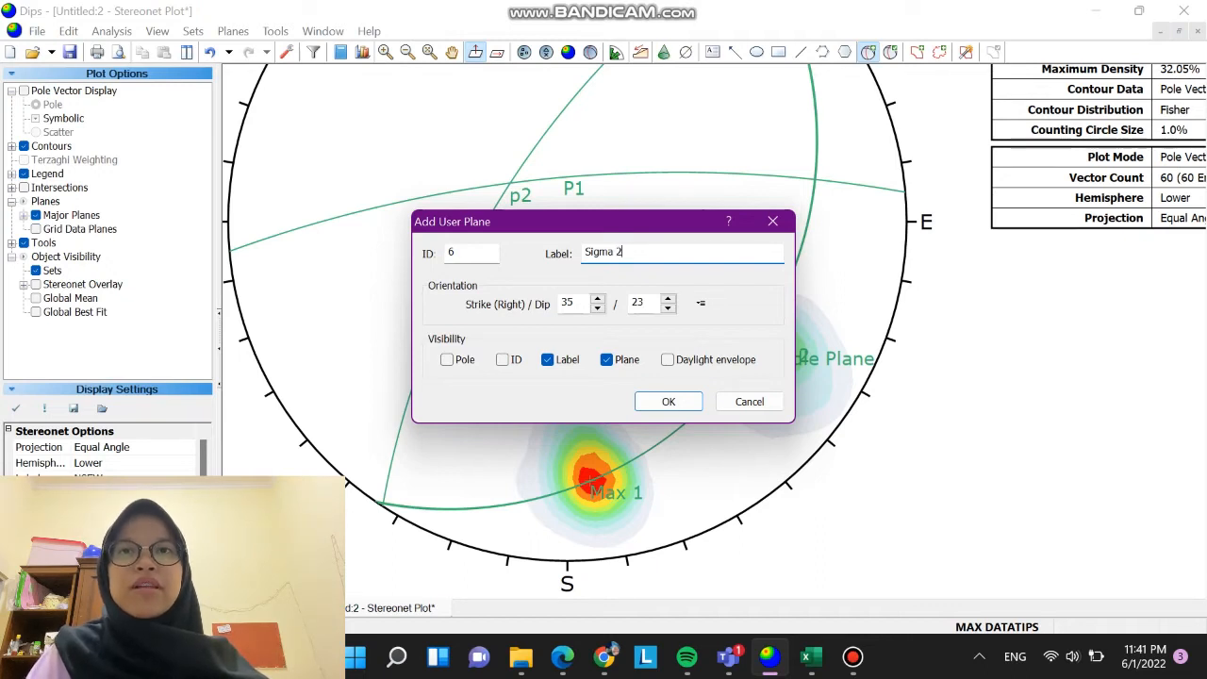
click(447, 359)
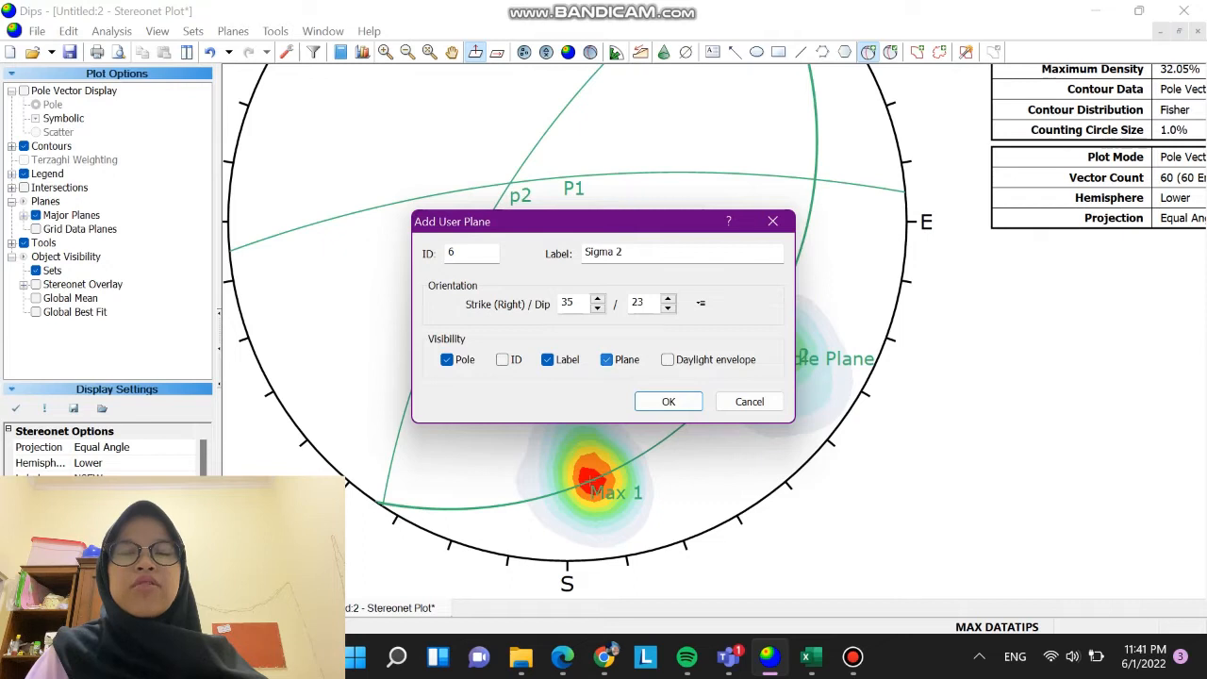
click(669, 402)
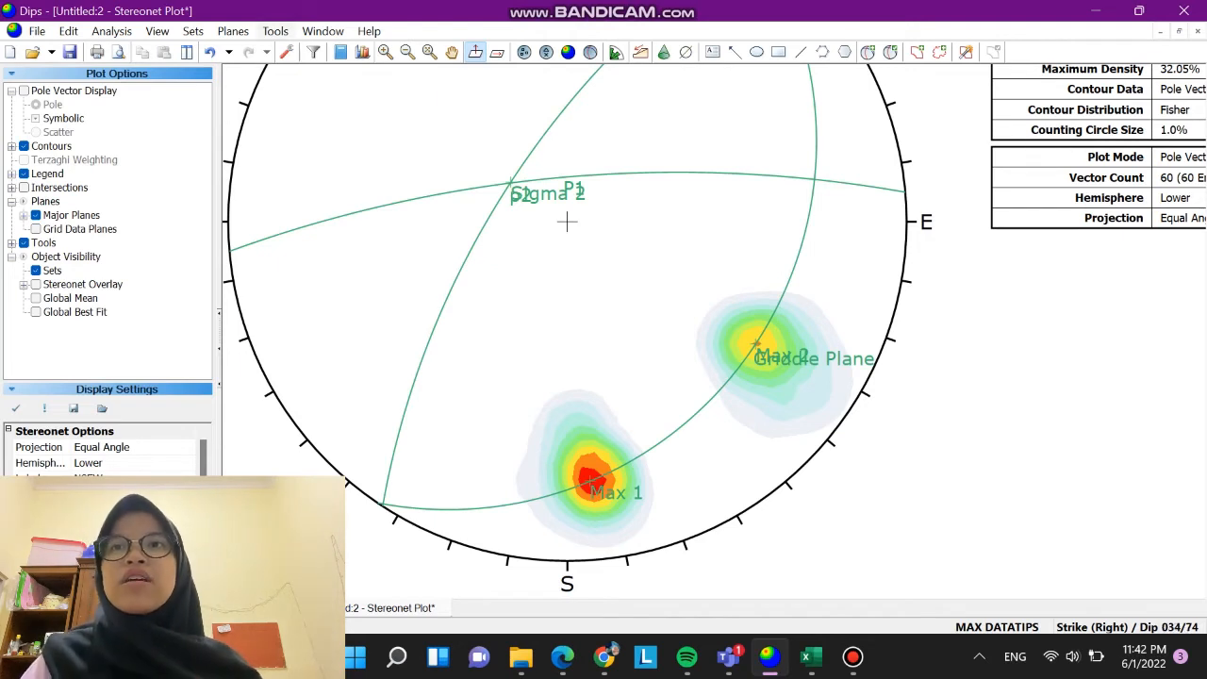
Measure the angle between the two points where P1 and p2 cross the Griddle Plane
click(276, 31)
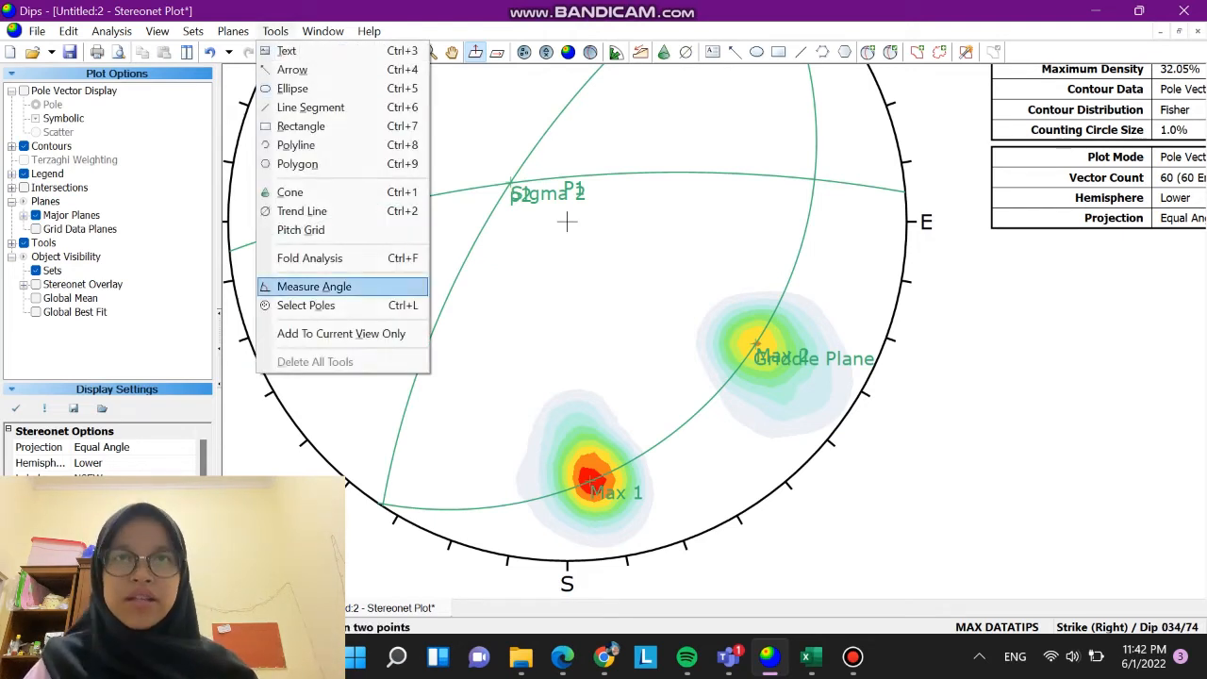
click(314, 286)
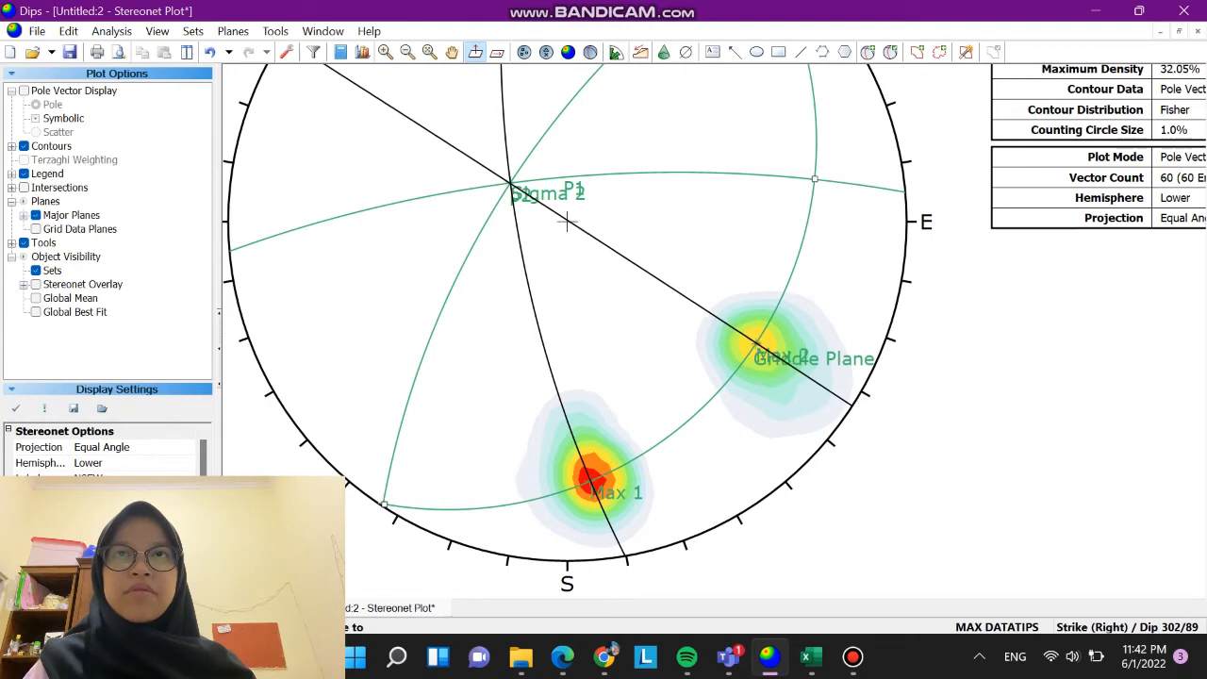
click(566, 223)
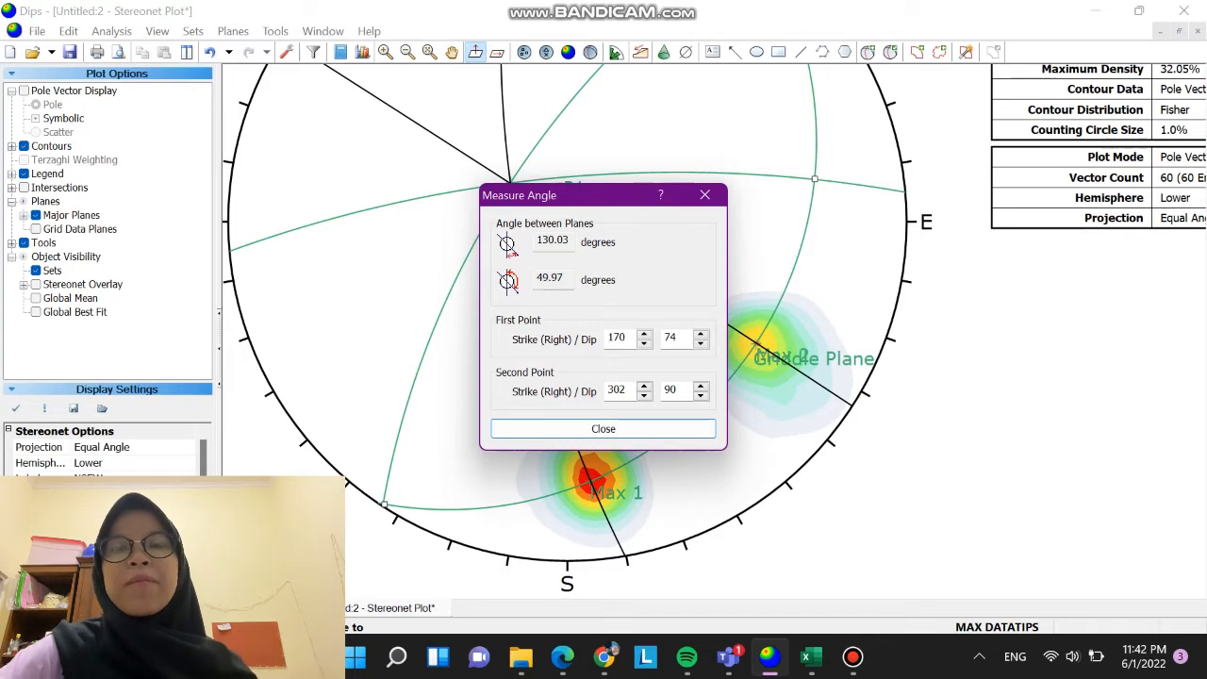
key(Return)
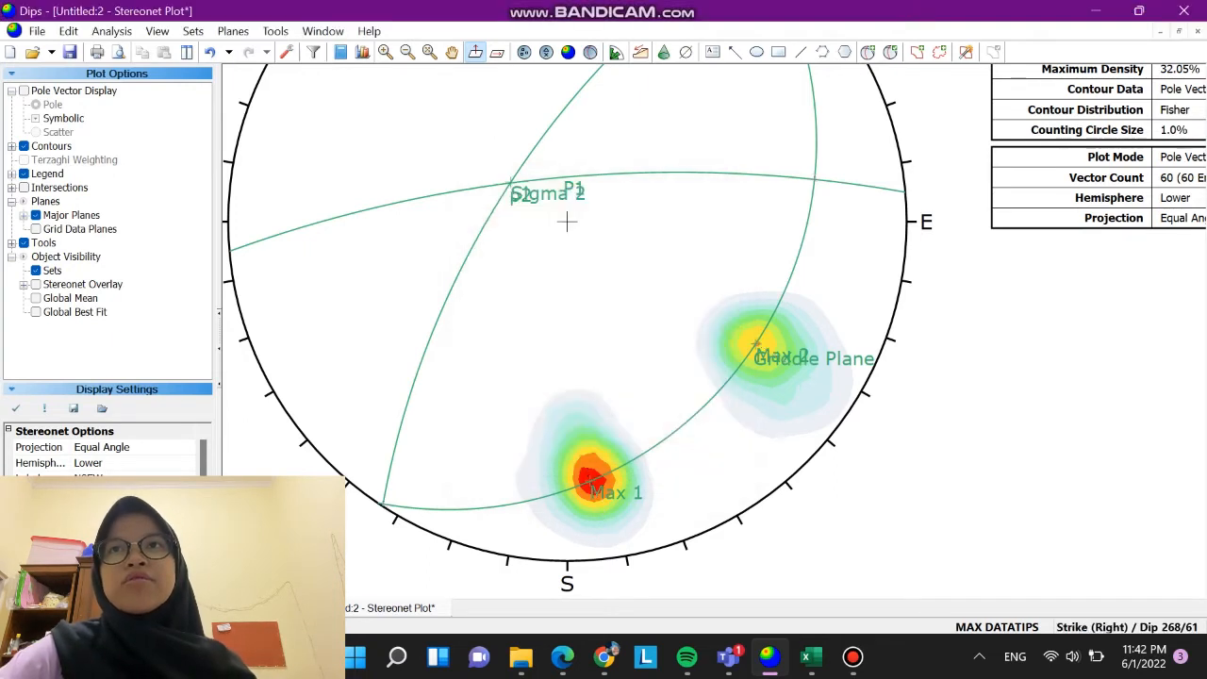
Add a pitch grid along the Griddle Plane on the stereonet
key(alt+t)
key(Down)
key(Down)
key(Down)
key(Down)
key(Down)
key(Down)
key(Down)
key(Down)
key(Down)
key(Down)
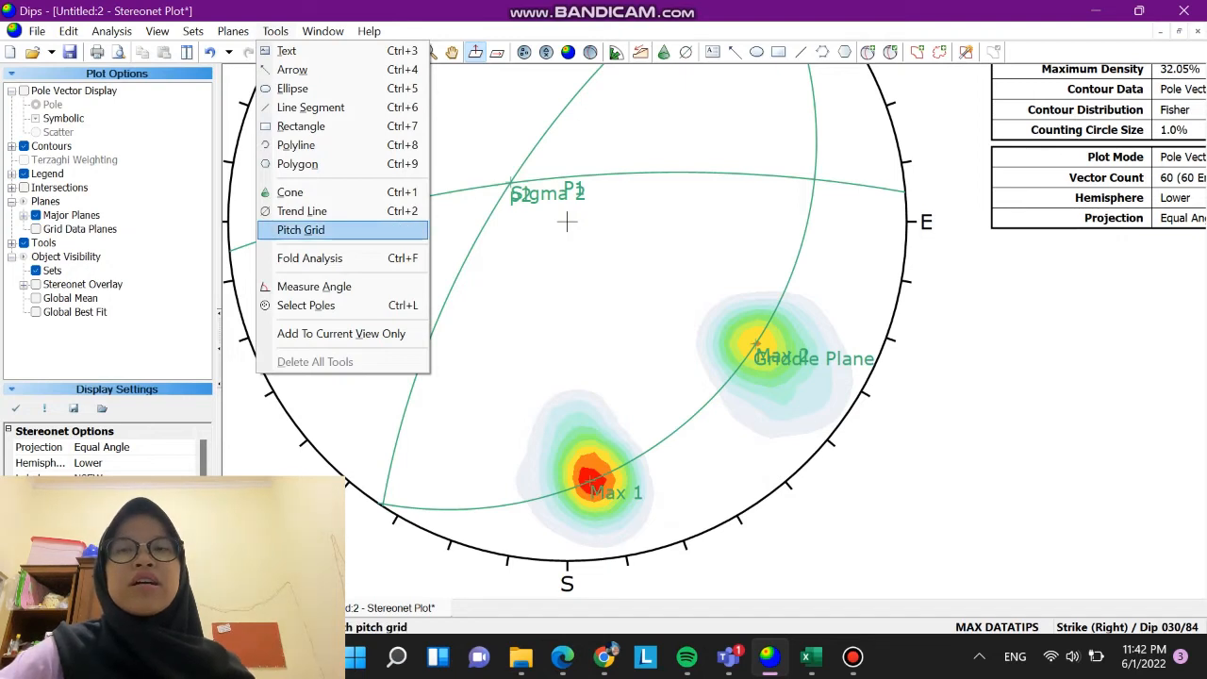
key(Return)
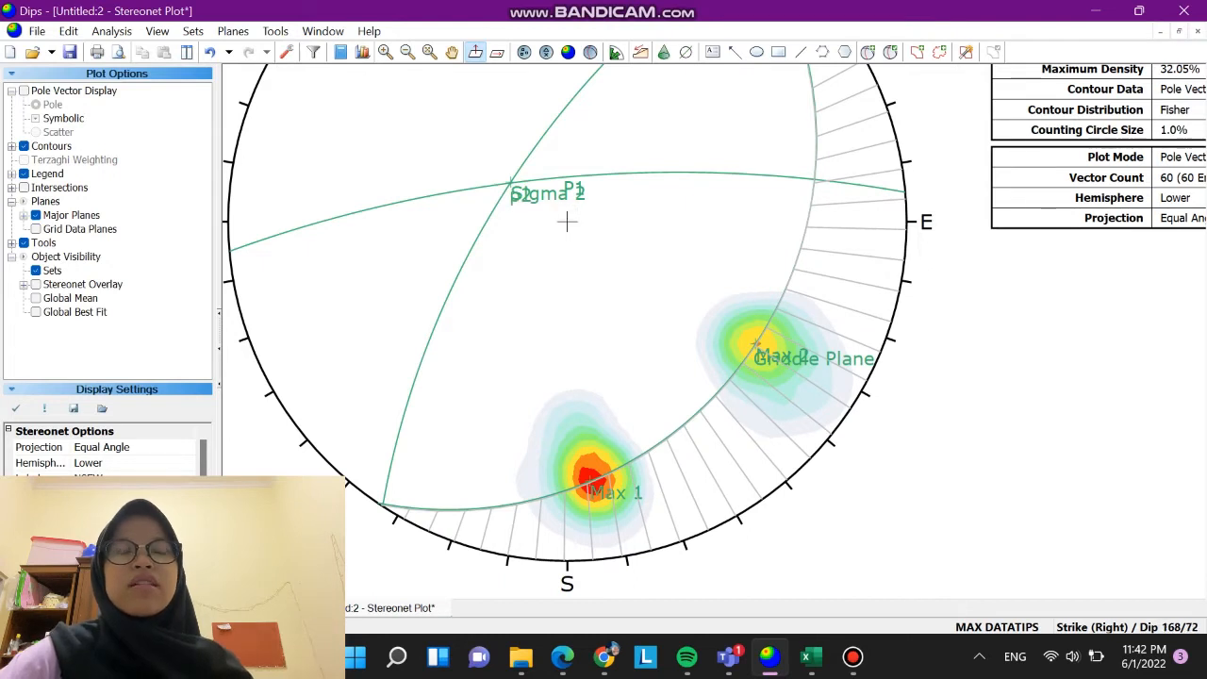
Add a user plane labelled "Sigma 3" at 240/69 with its pole on the Griddle Plane between Max 1 and Max 2, showing only pole and label
click(869, 52)
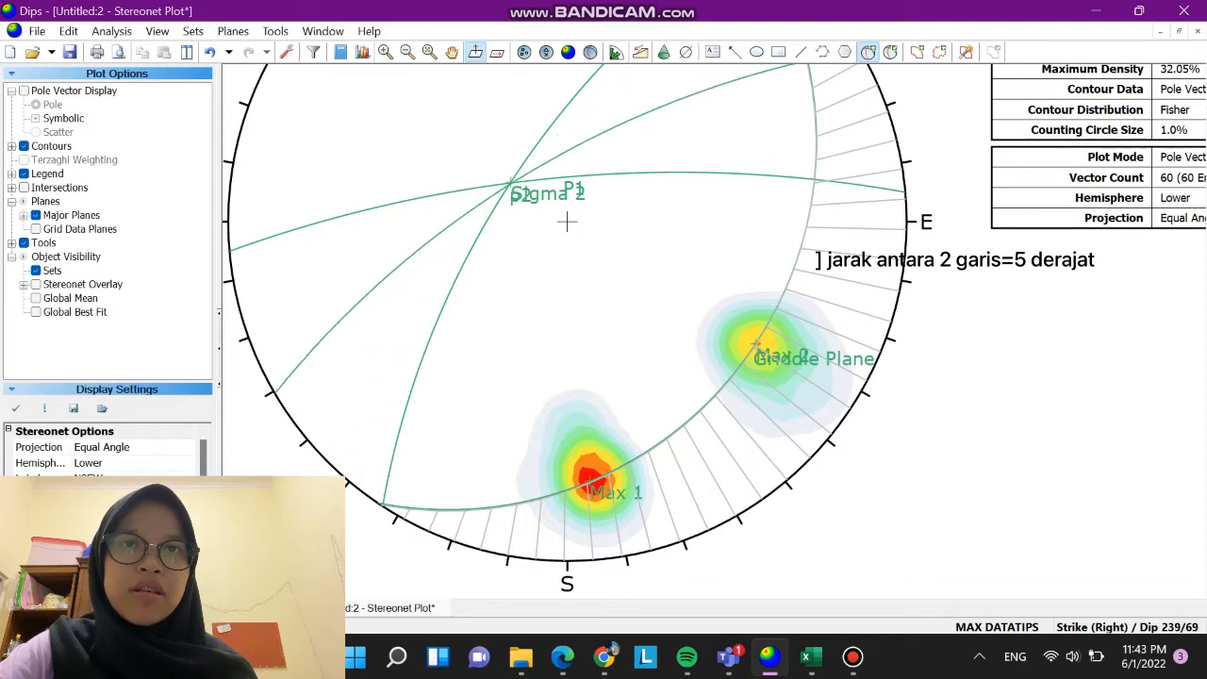
click(566, 221)
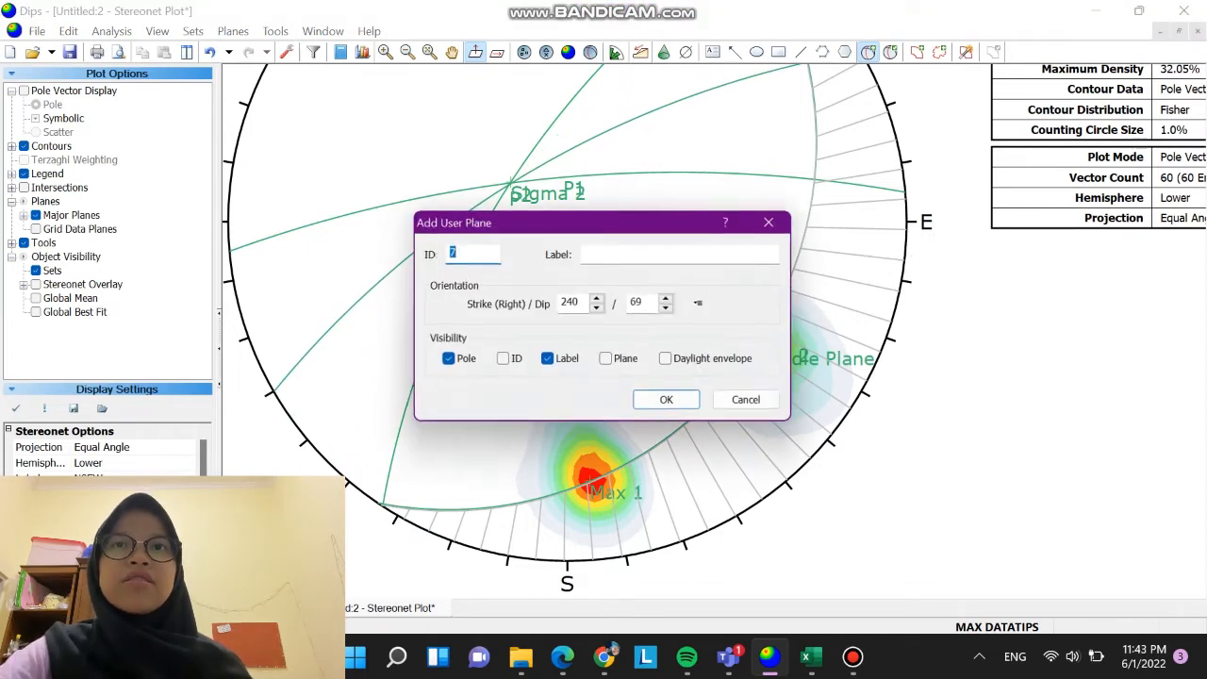
text(Sigma 3)
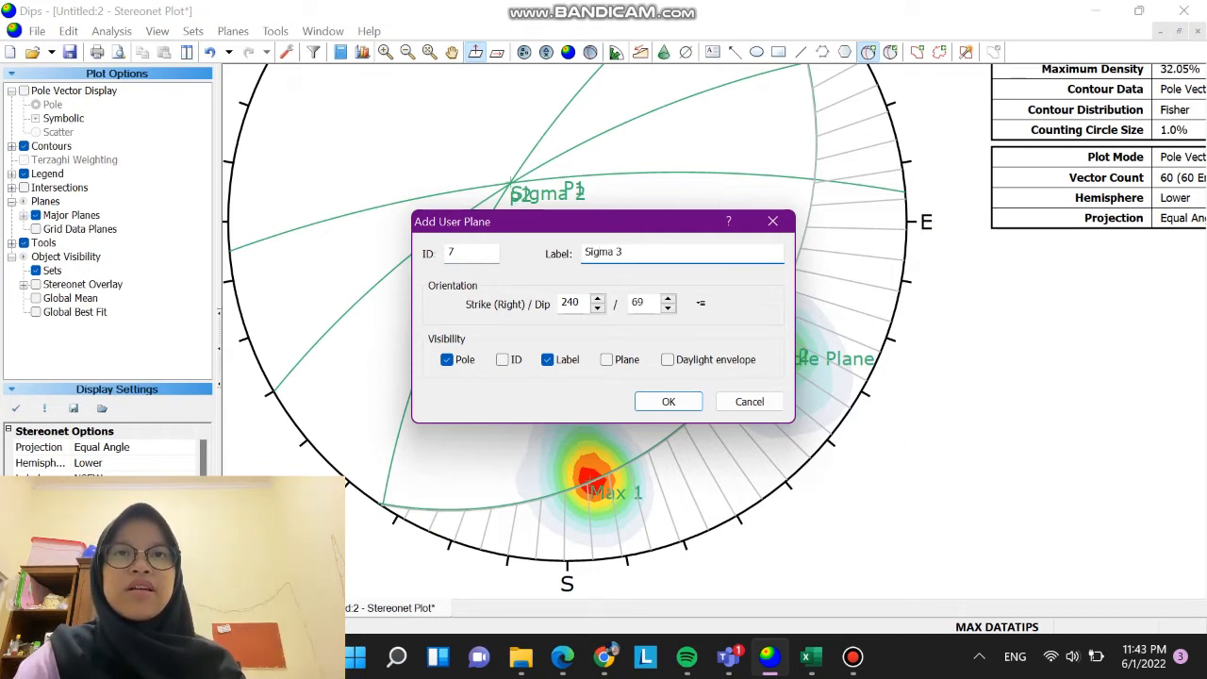
key(Return)
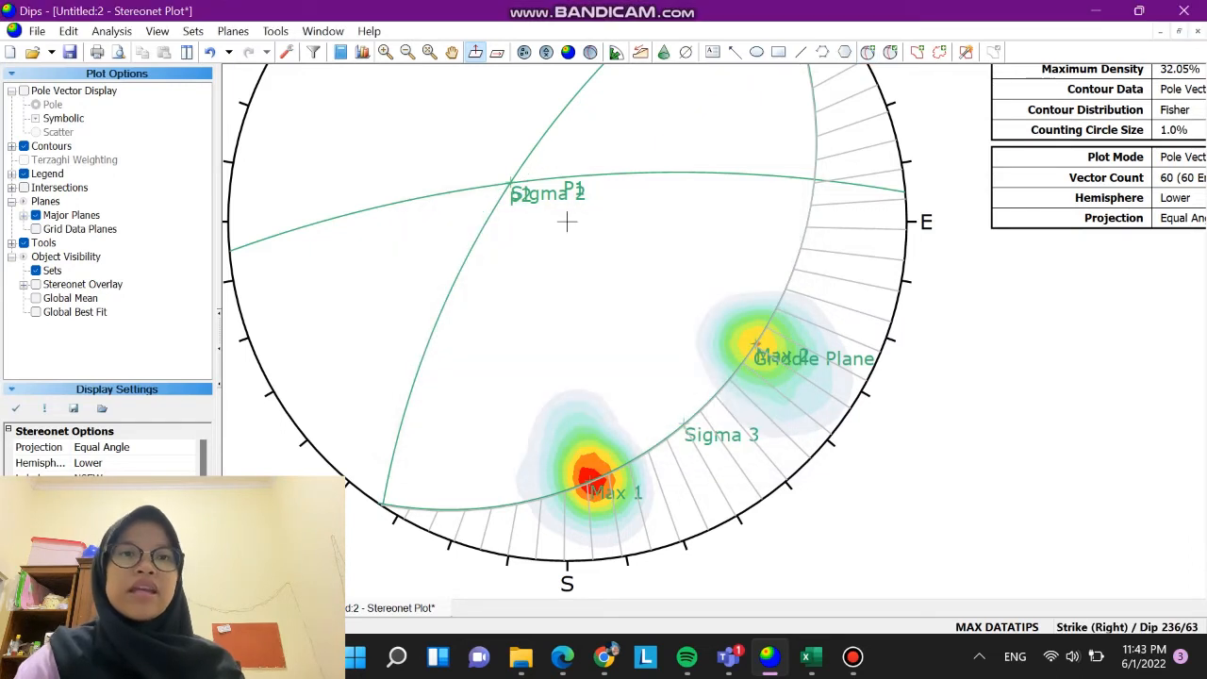
Add a user plane labelled "Sigma 1" at 147/81 passing through the Sigma 2 and Sigma 3 poles, showing only its pole and label
mouse_move(682, 421)
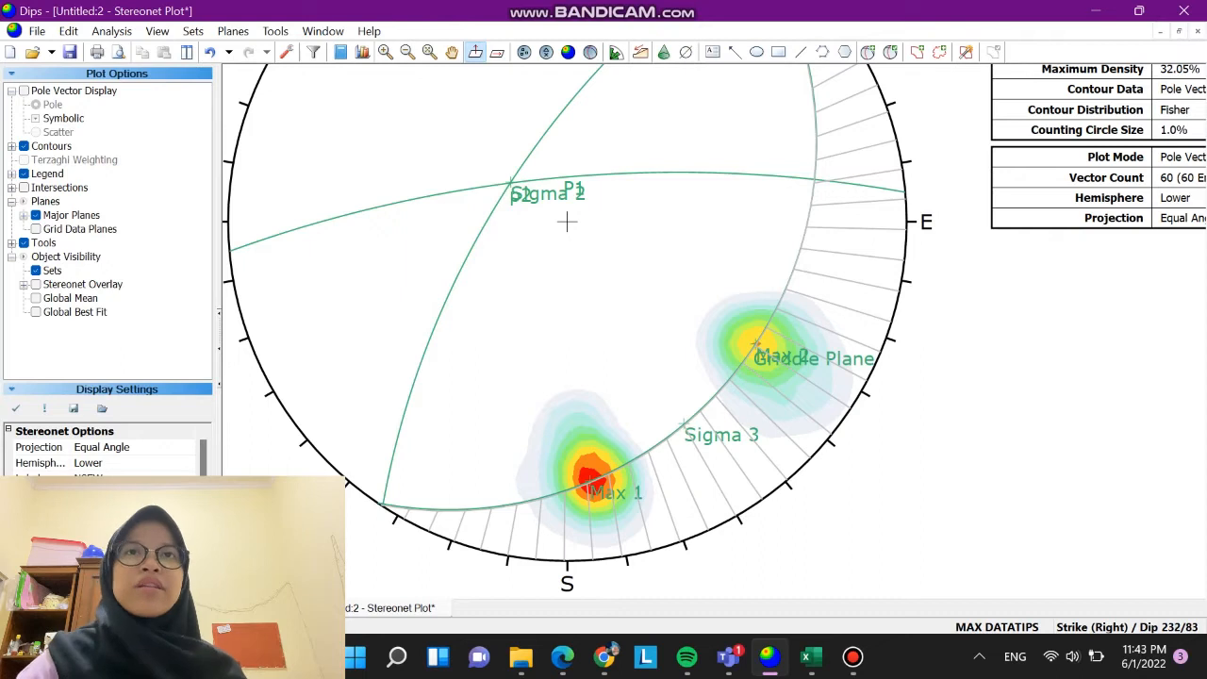
click(869, 53)
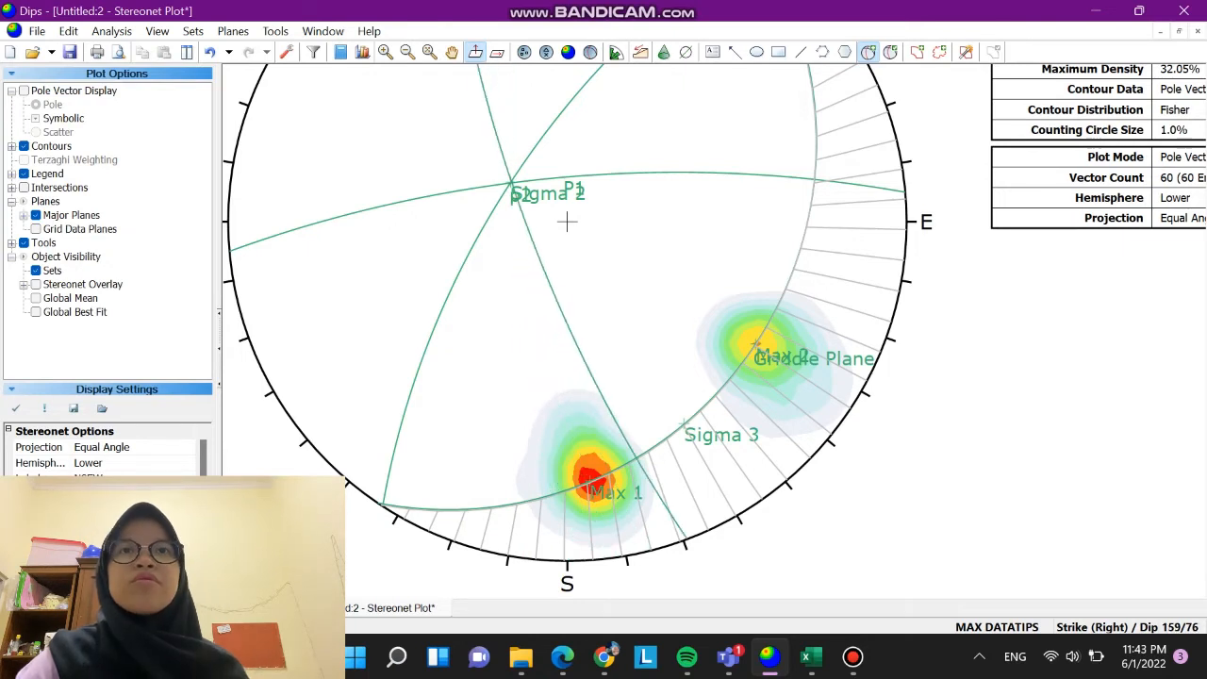
scroll(627, 166, down, 1)
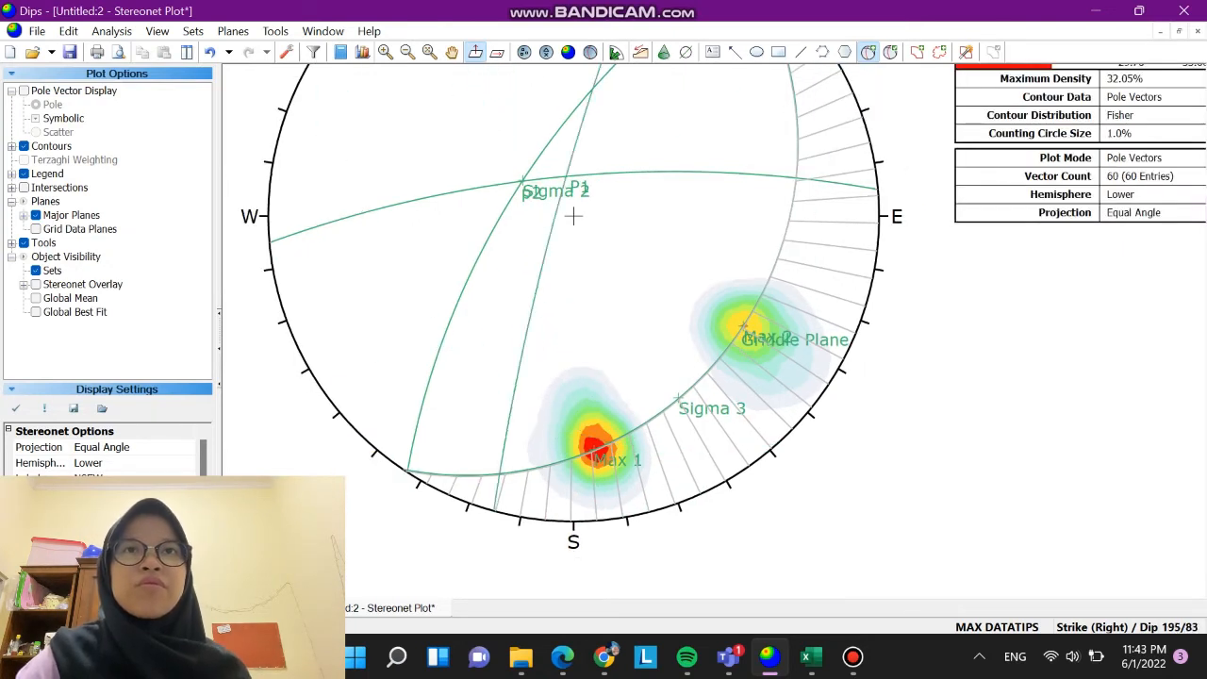
scroll(574, 216, down, 1)
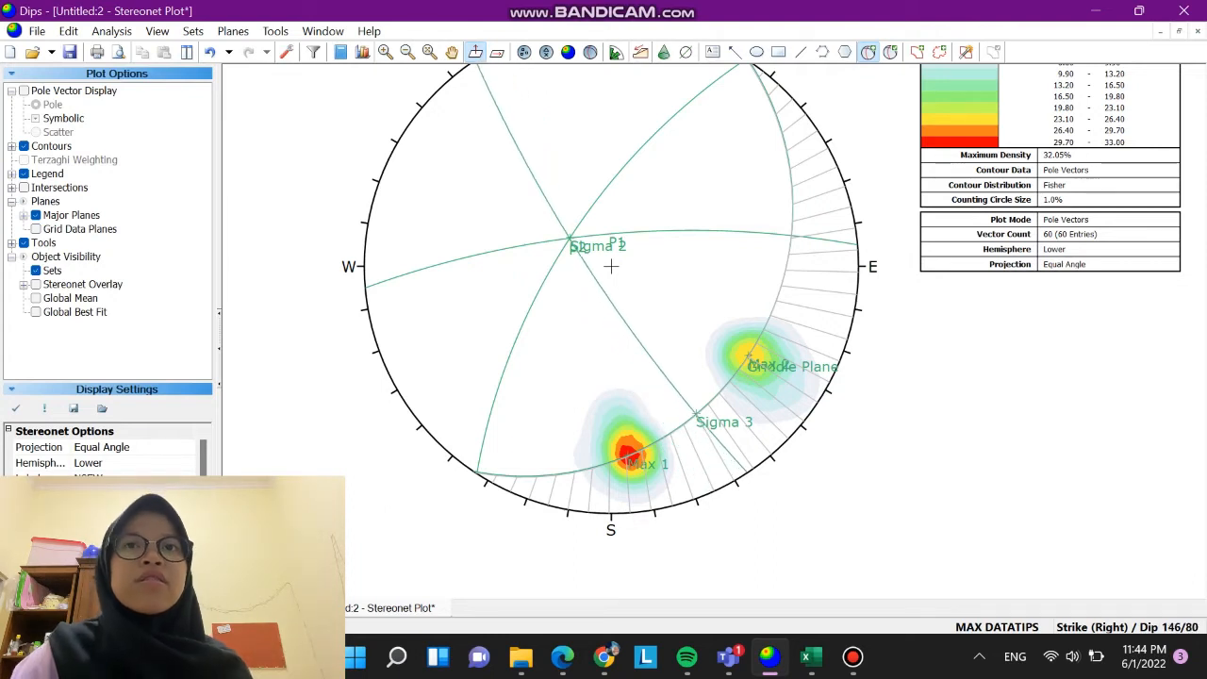
click(612, 267)
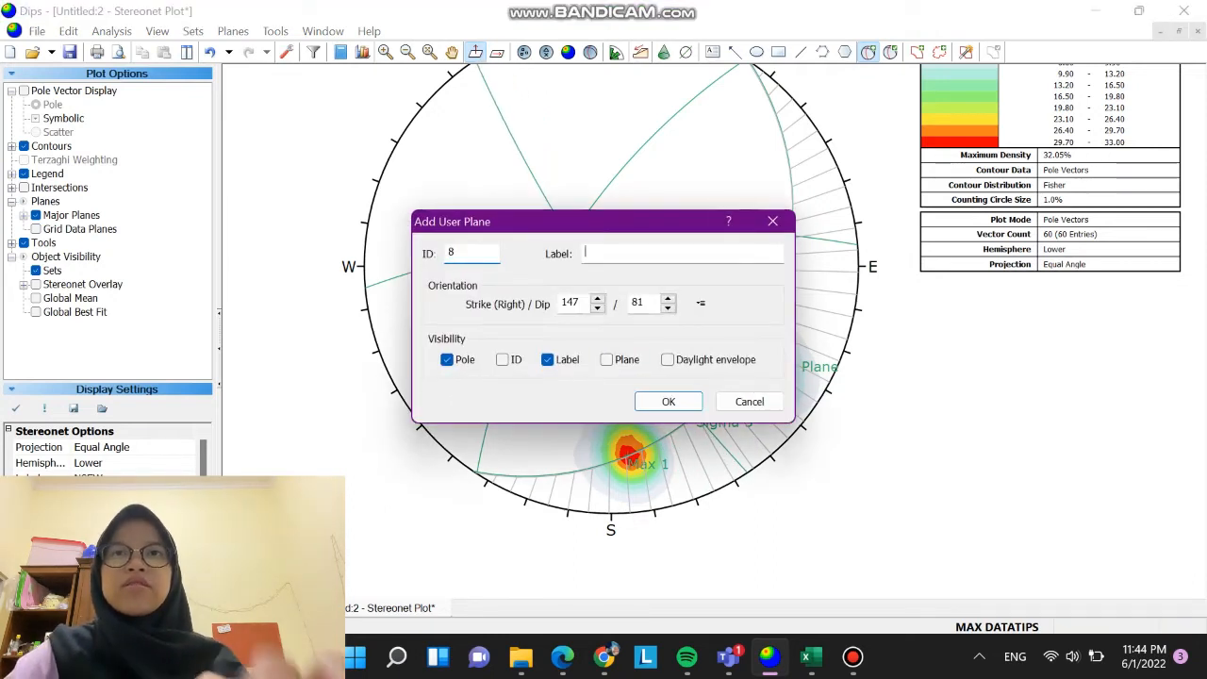
text(Sigma 1)
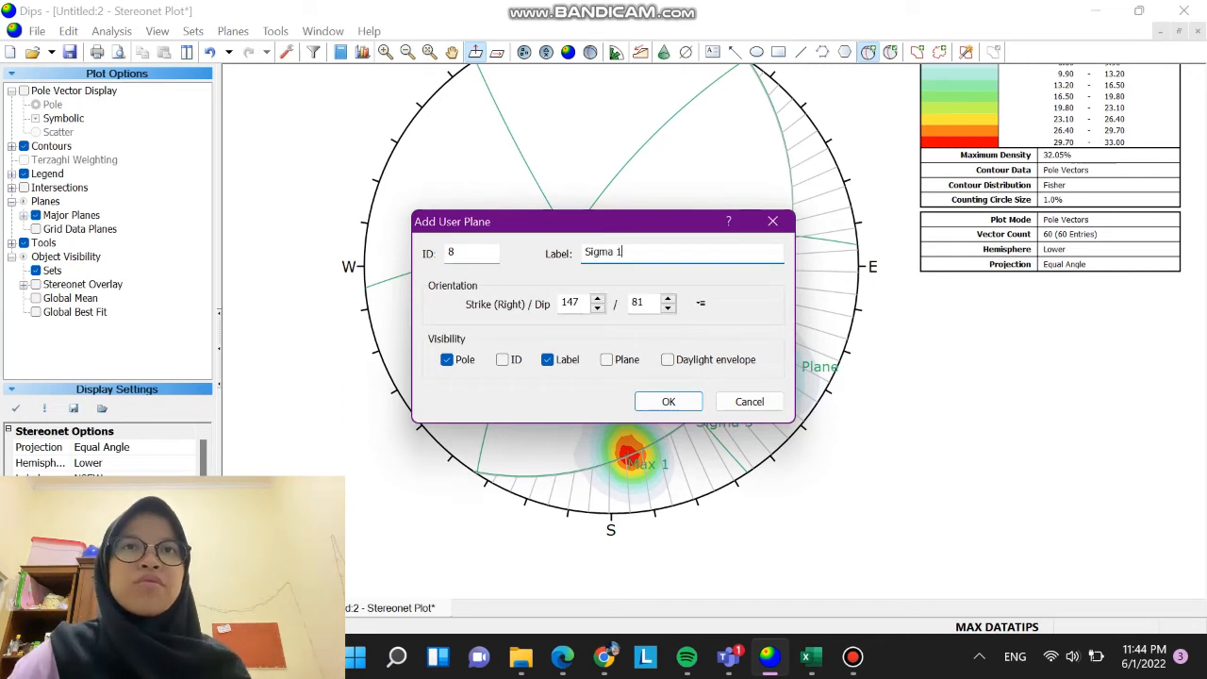
key(Return)
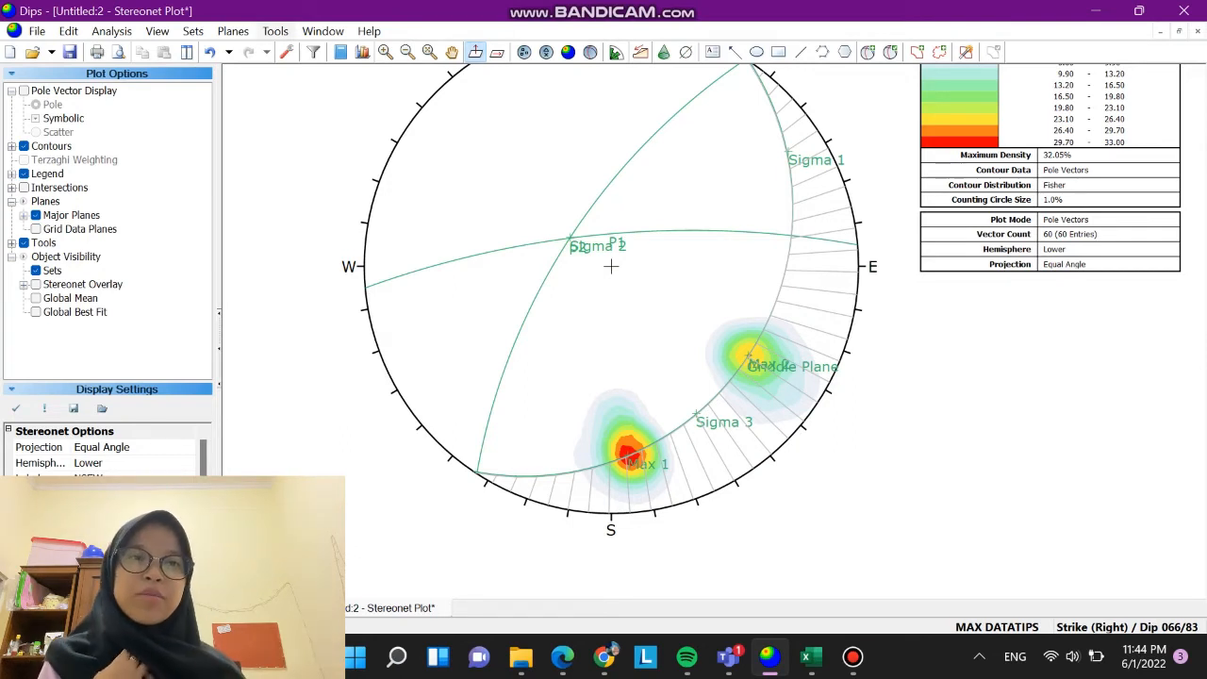
Measure the angle between the Sigma 1 and Sigma 3 poles on the stereonet
click(276, 31)
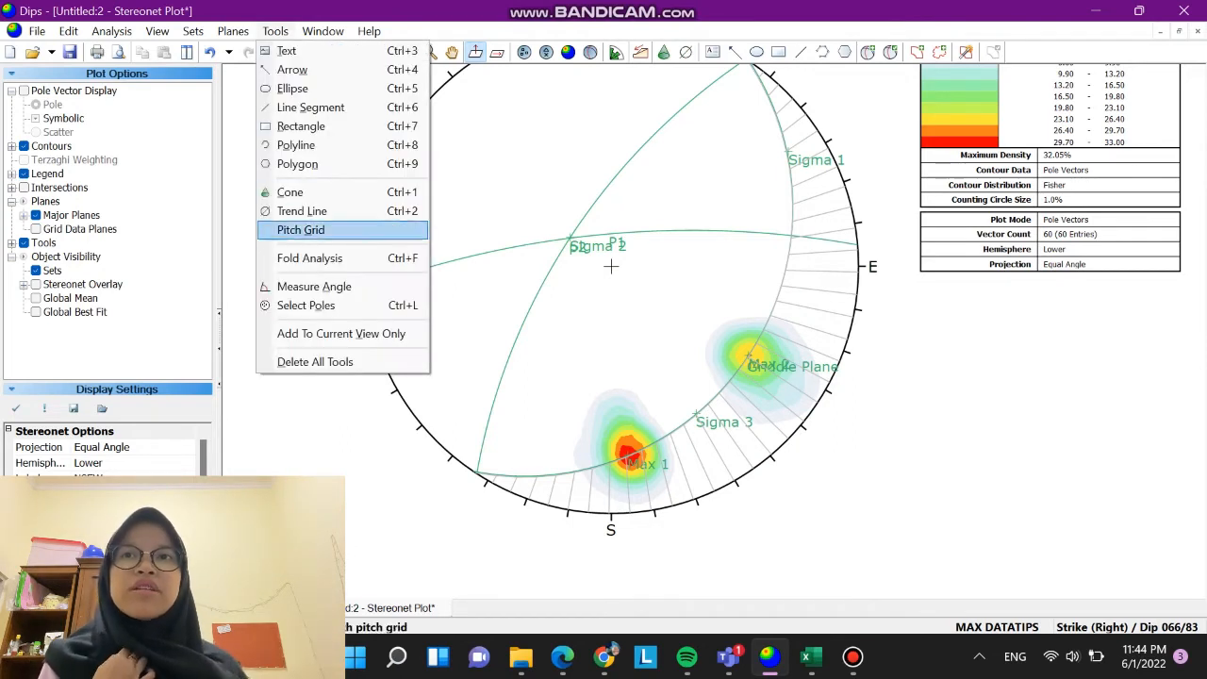
click(314, 286)
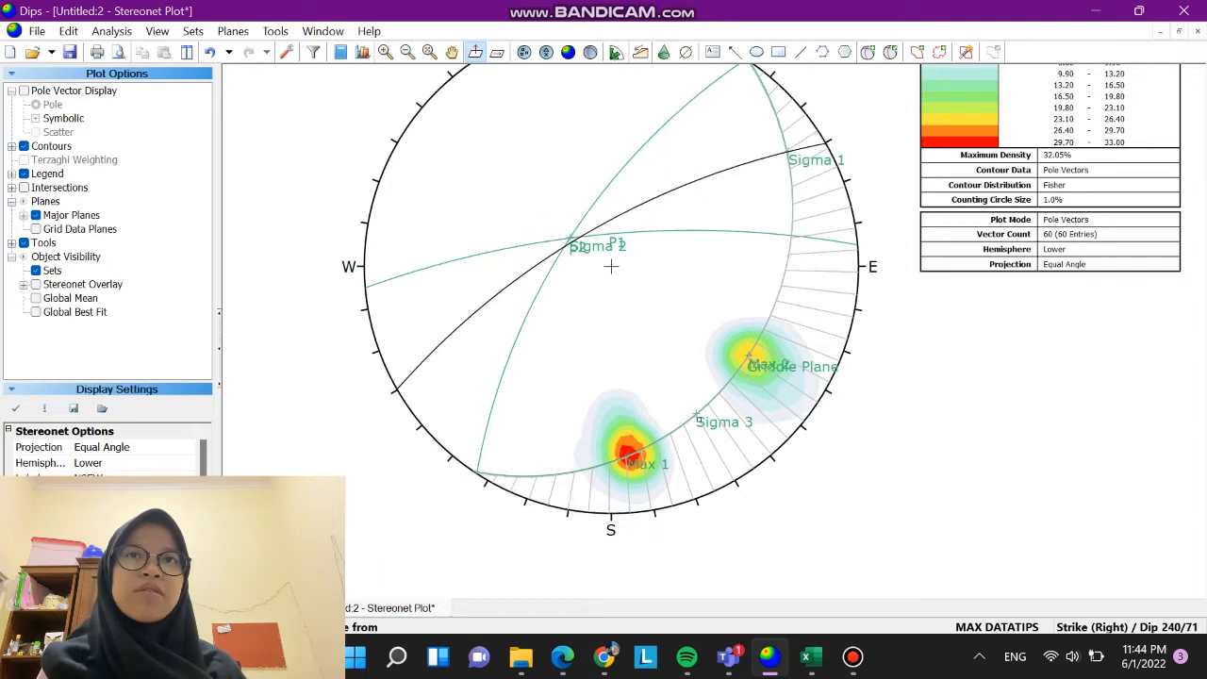
click(697, 416)
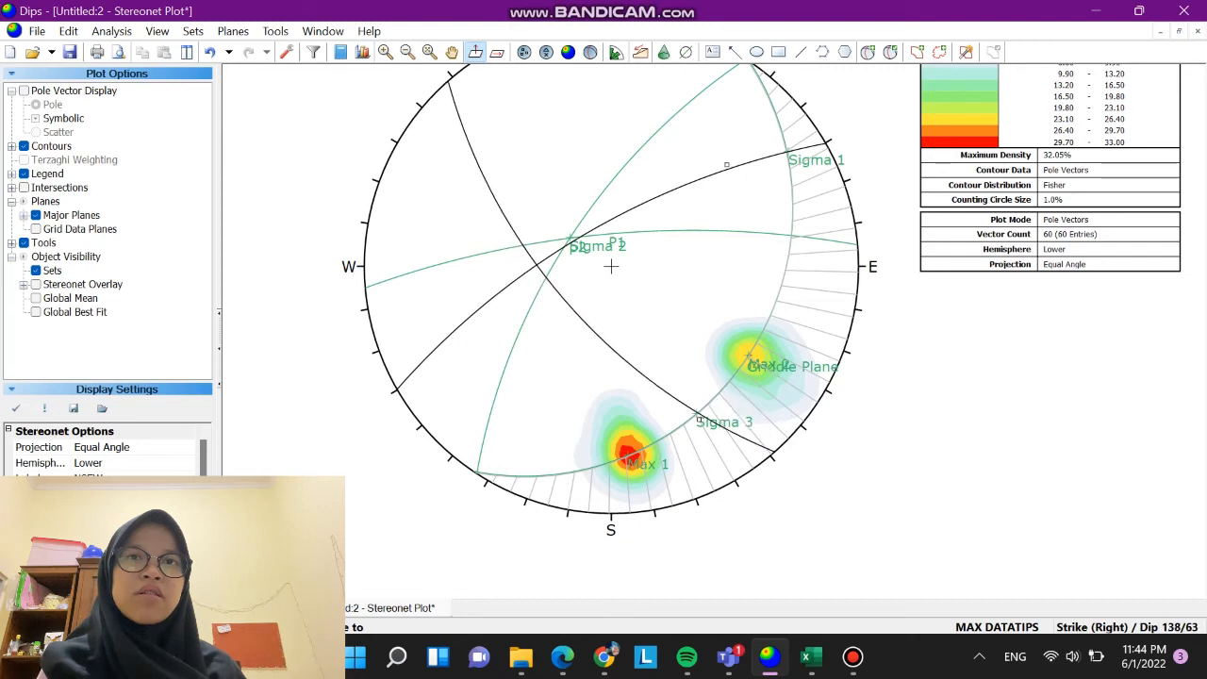
click(611, 264)
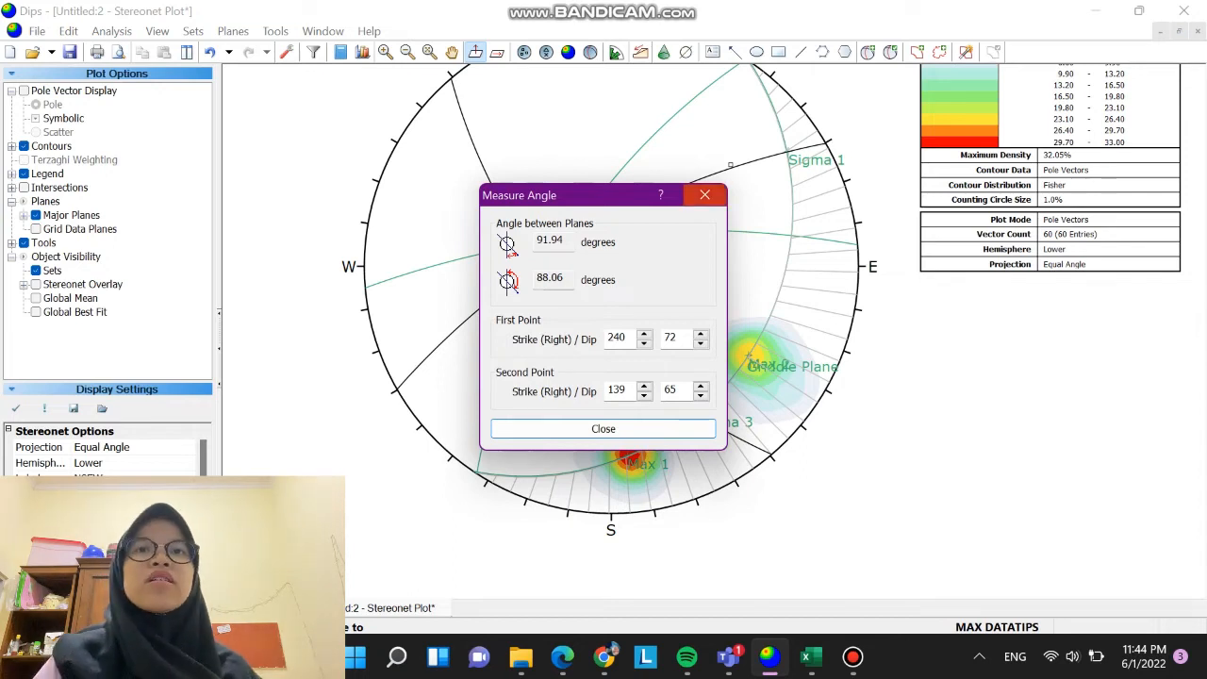
click(704, 195)
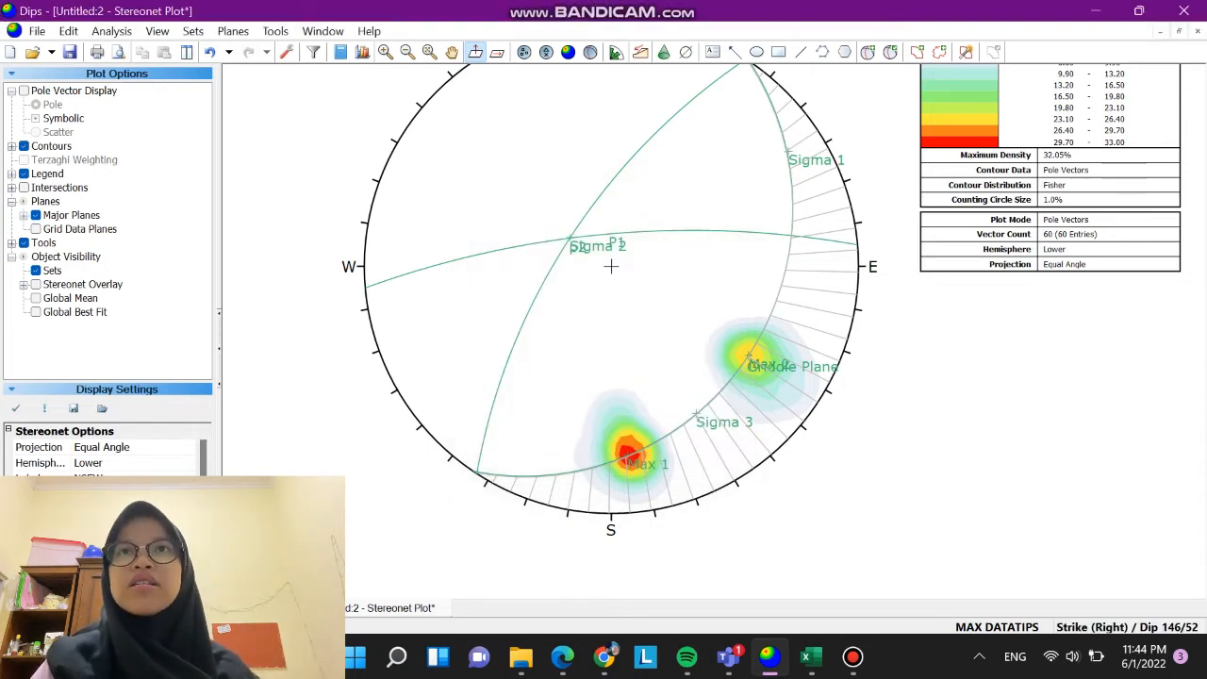
Delete all drawing tools from the stereonet to remove the pitch grid along the Griddle Plane
click(276, 32)
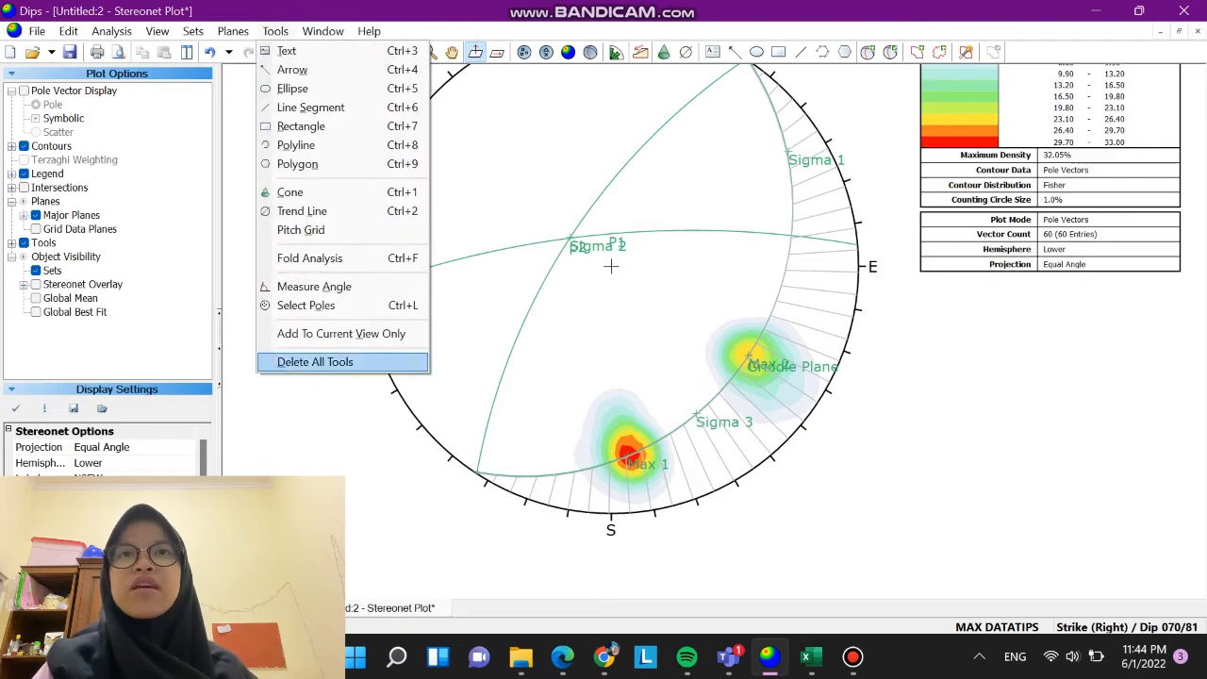
click(316, 361)
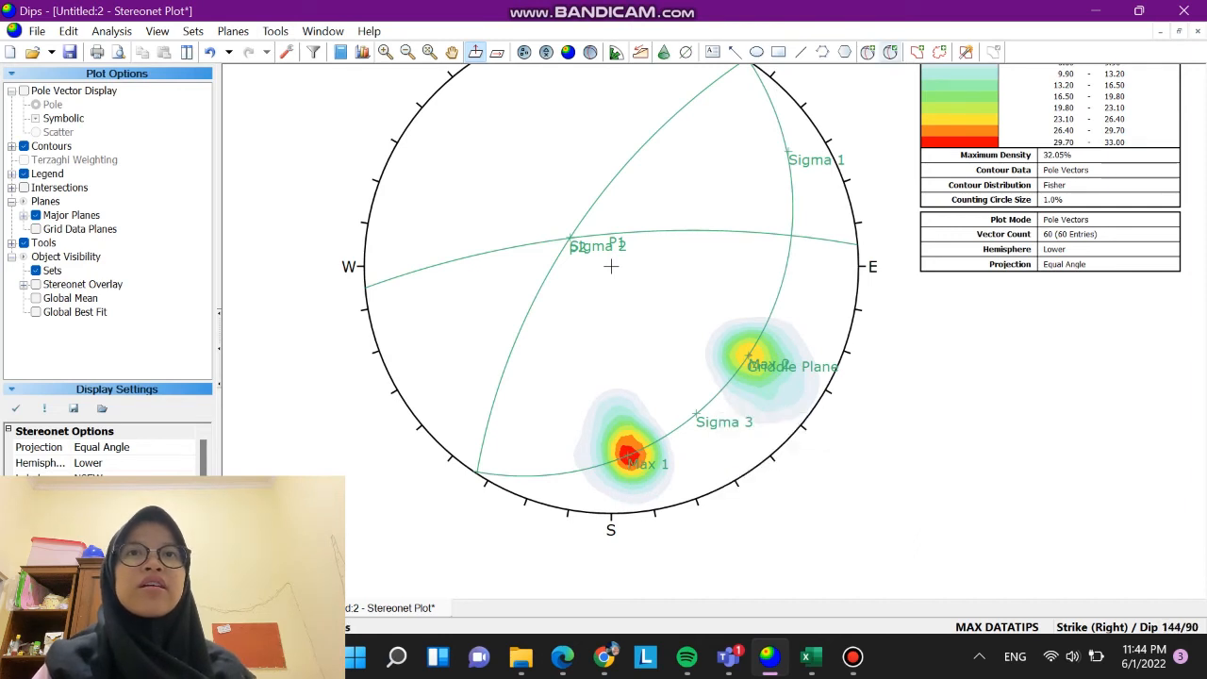
Set the display color of the Max 1 and Max 2 user planes to black
click(891, 53)
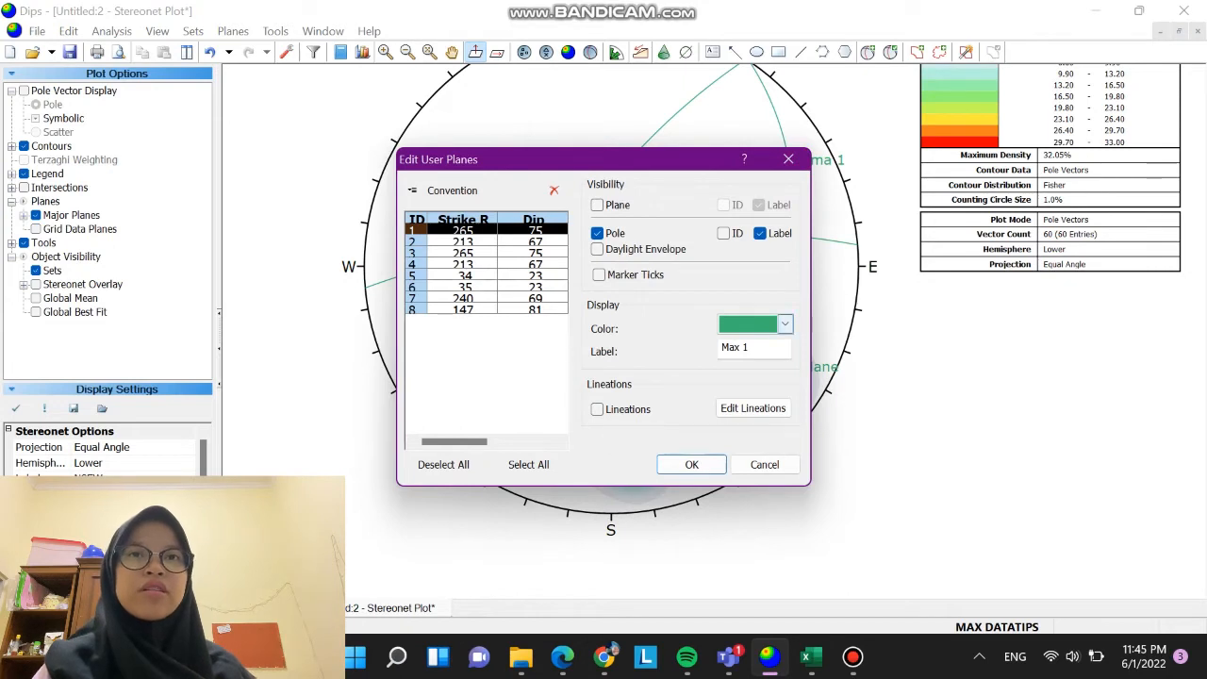
click(785, 323)
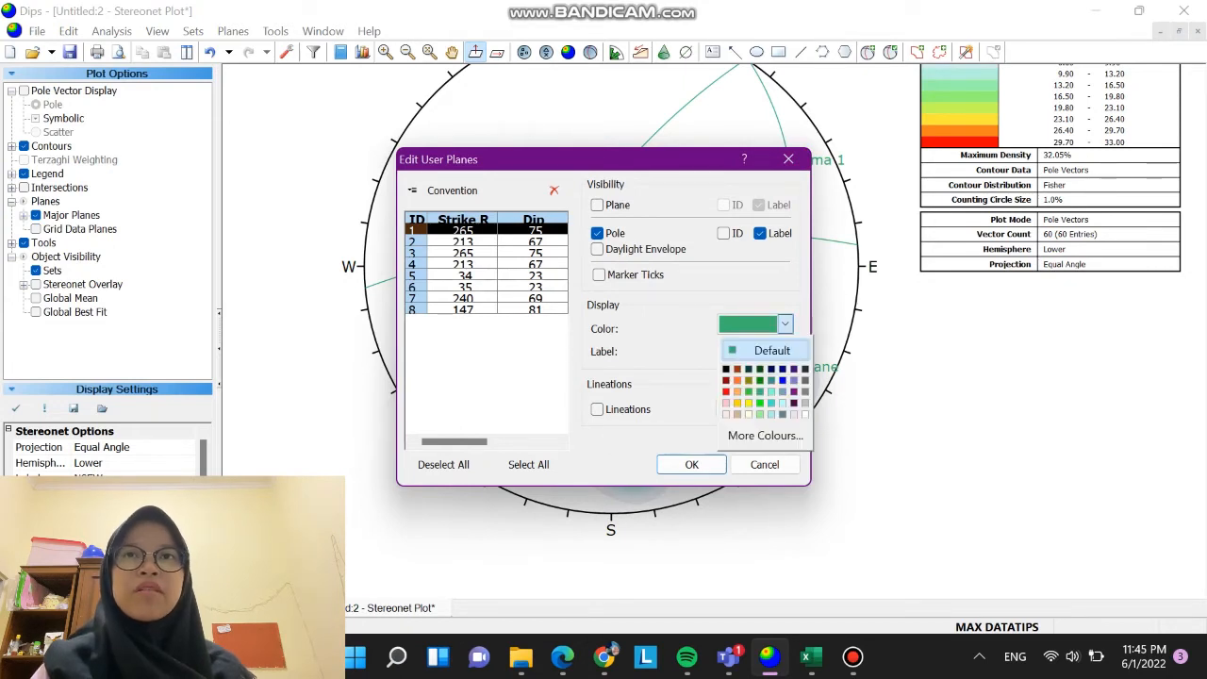
click(726, 370)
click(533, 242)
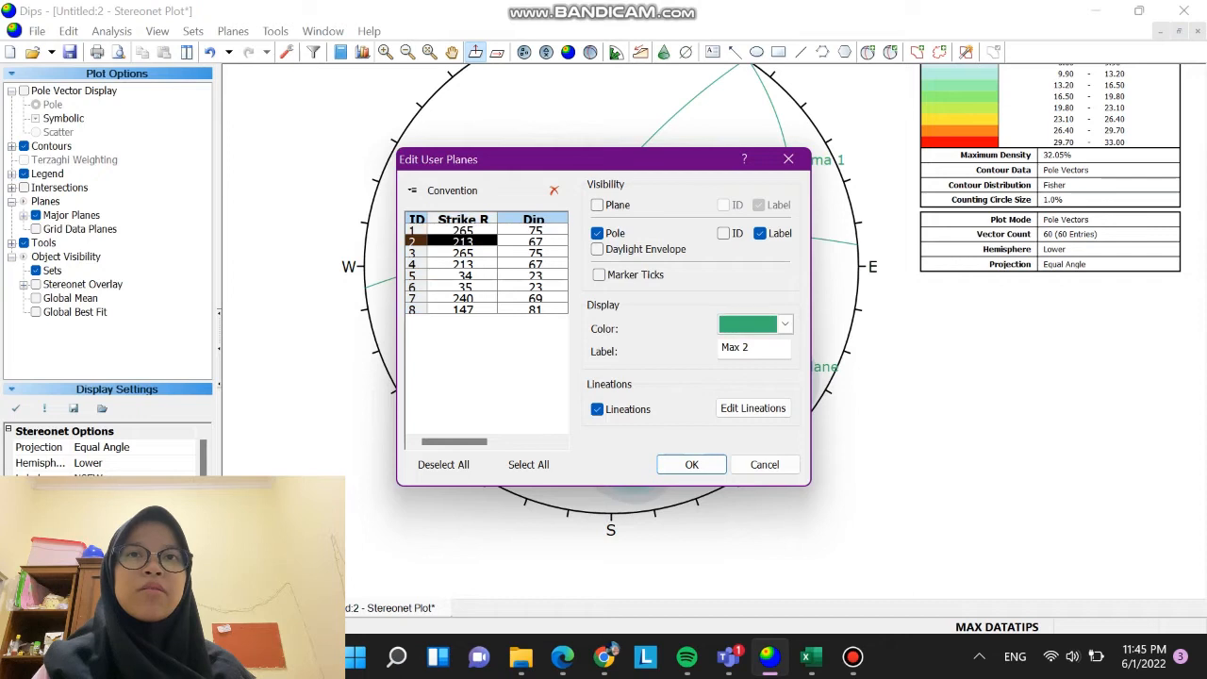
click(785, 323)
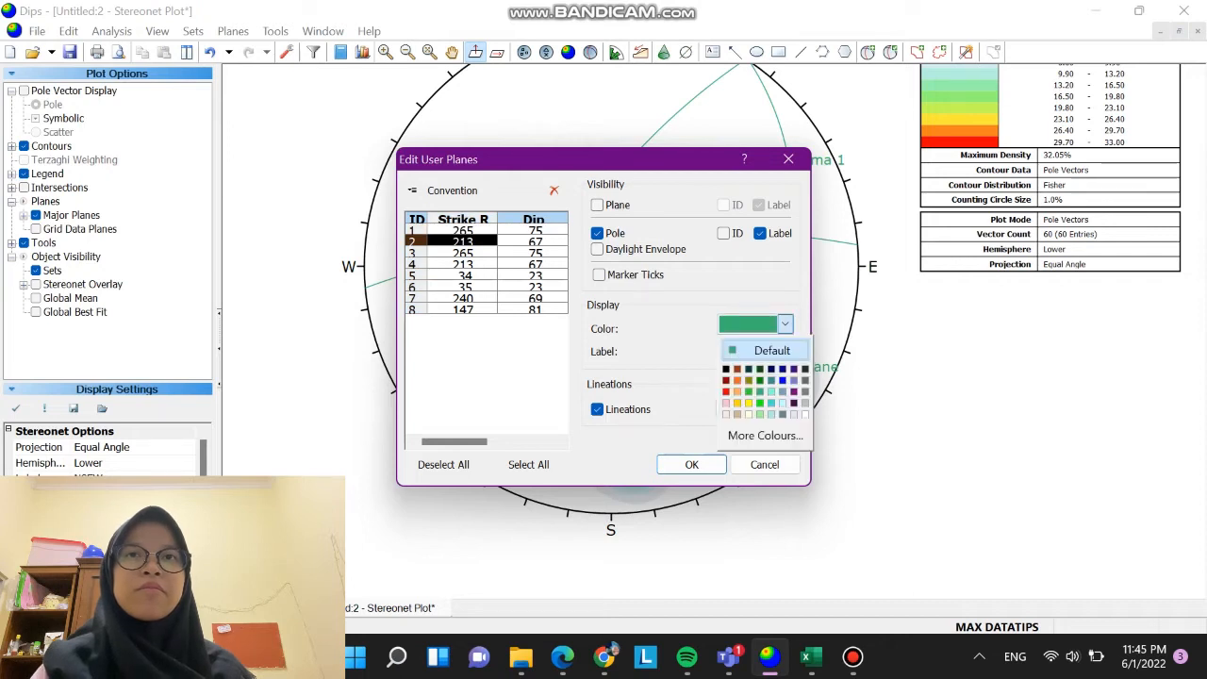
click(727, 369)
Set the display color of the P1 and p2 user planes to red
click(533, 253)
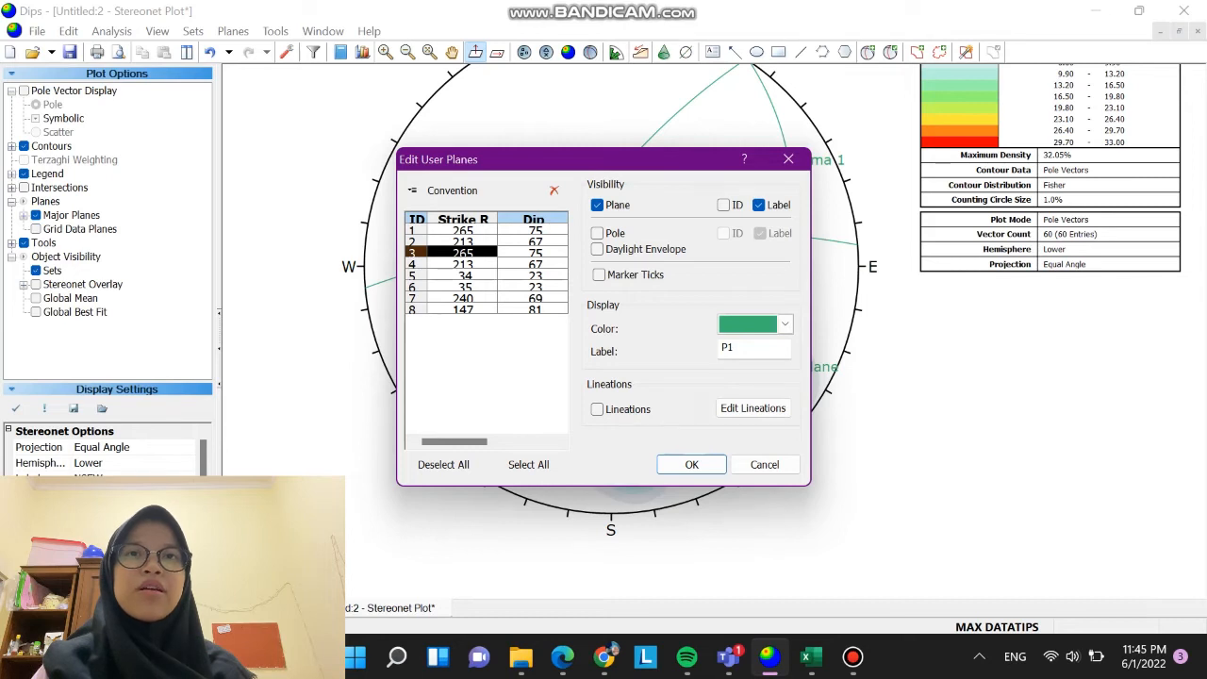
click(785, 323)
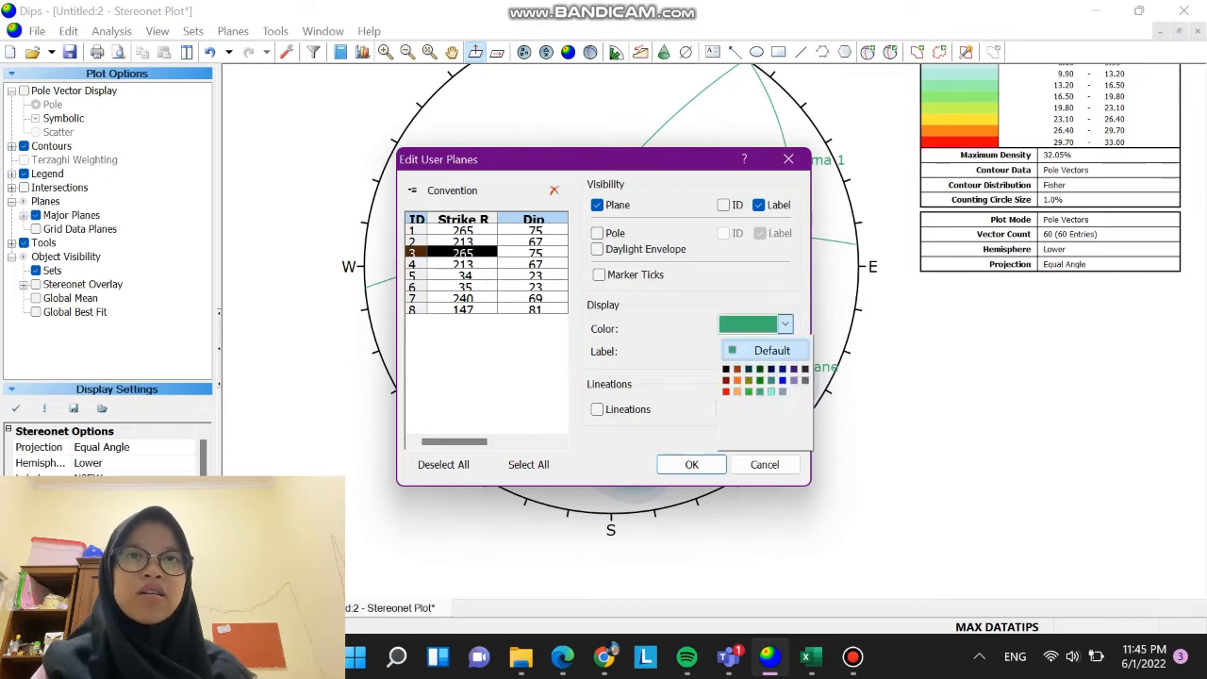
click(727, 391)
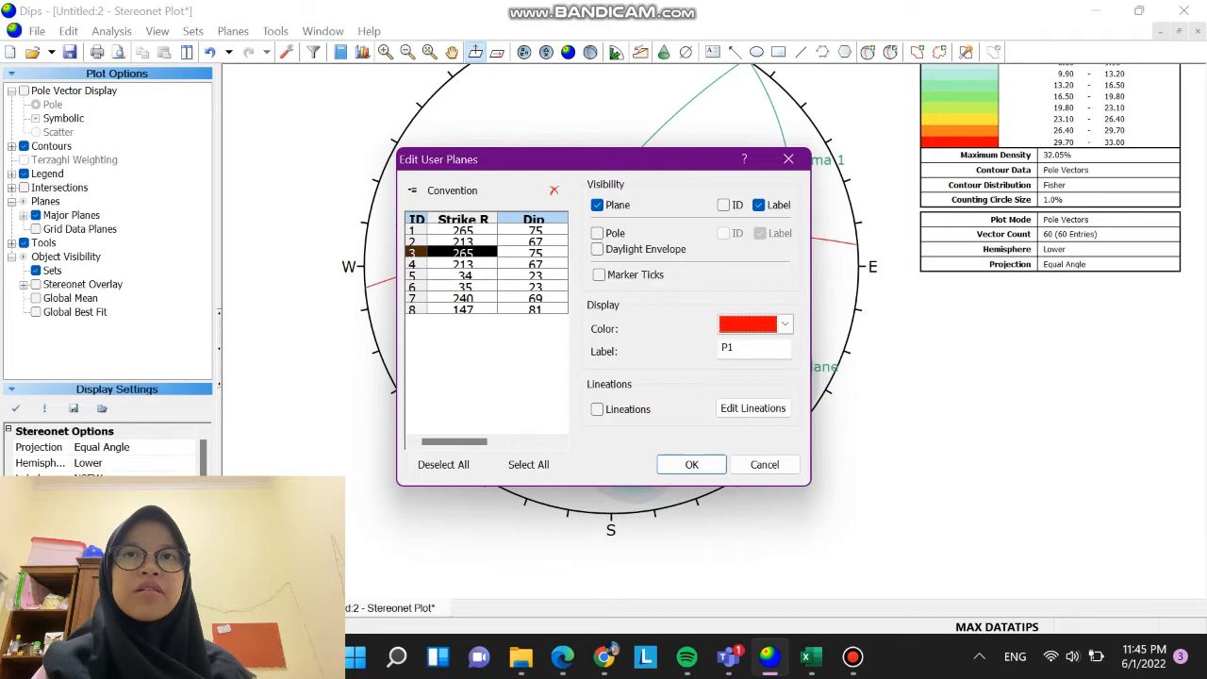
click(463, 264)
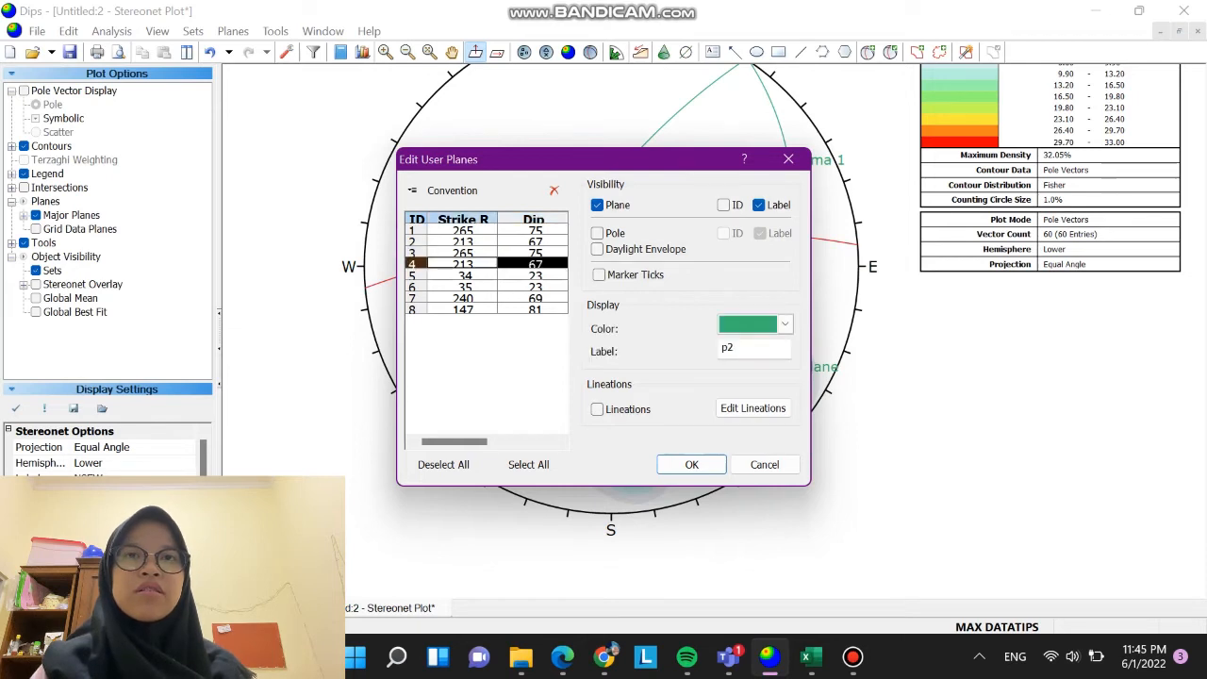
click(785, 323)
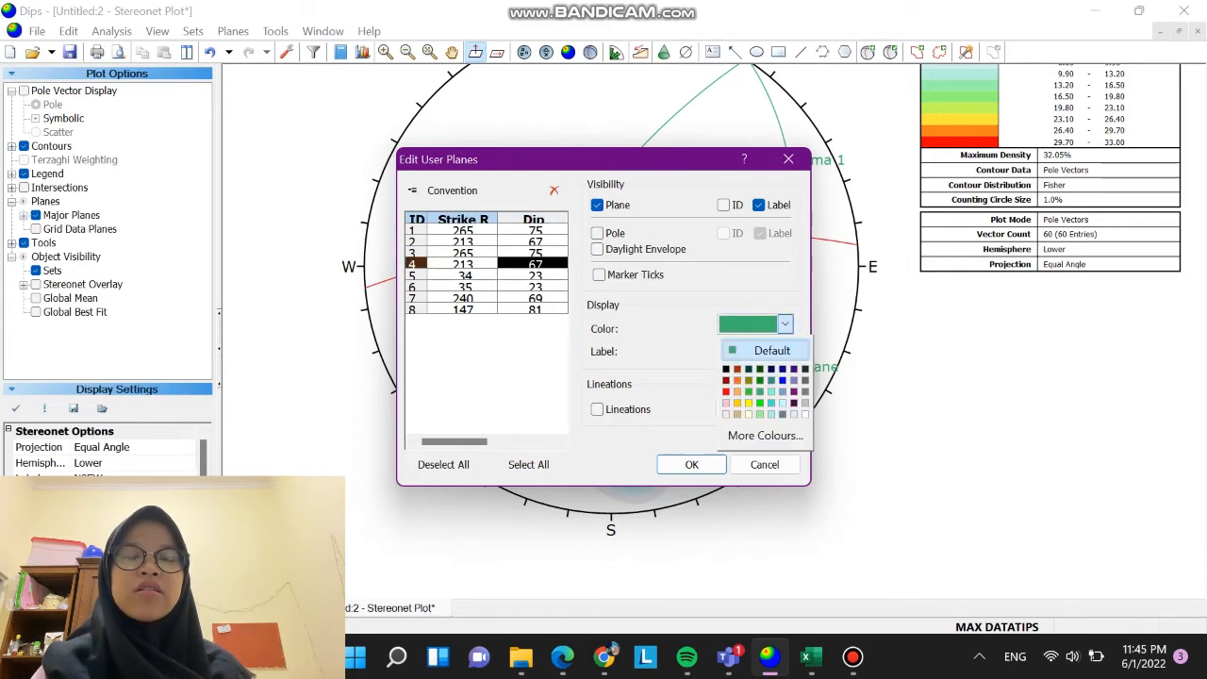
click(726, 391)
Set the Griddle Plane's display color to blue and apply the user plane edits
click(534, 276)
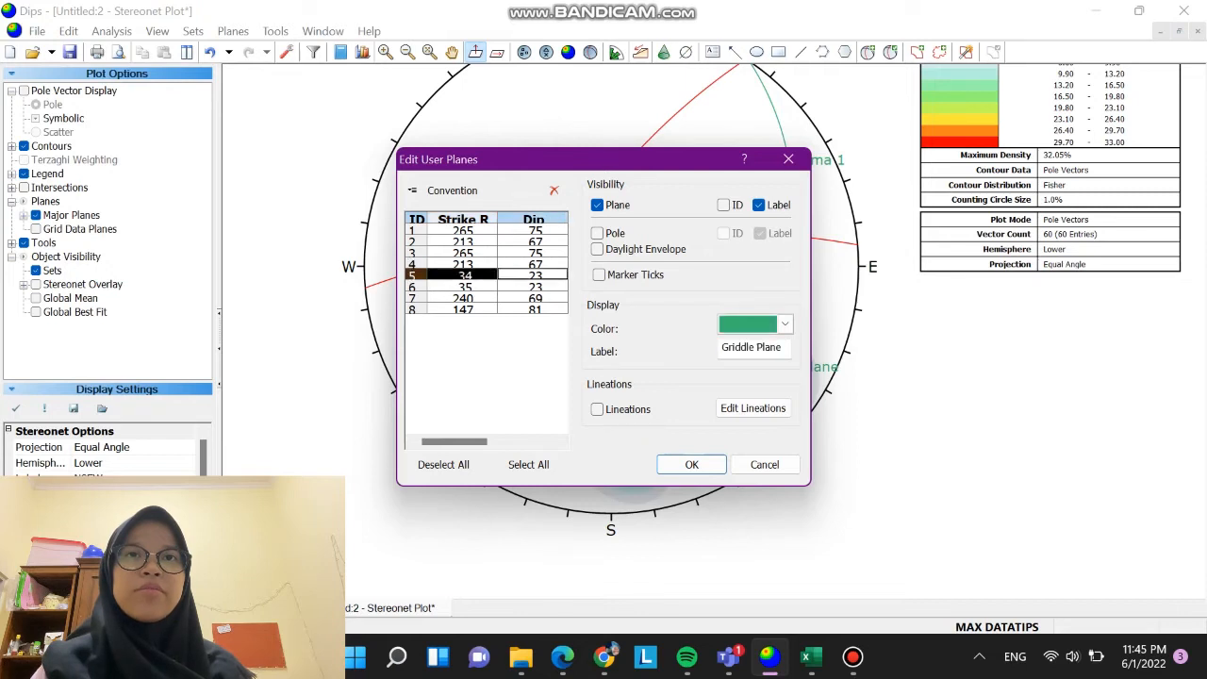
click(785, 324)
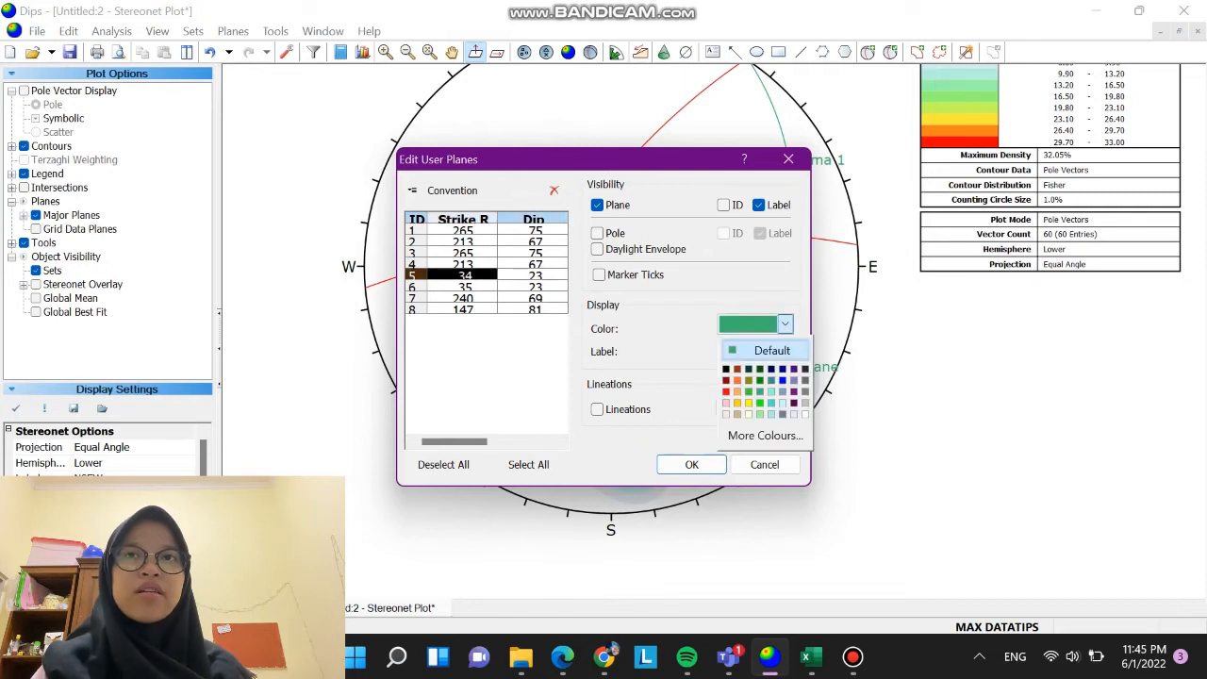
click(782, 380)
click(534, 287)
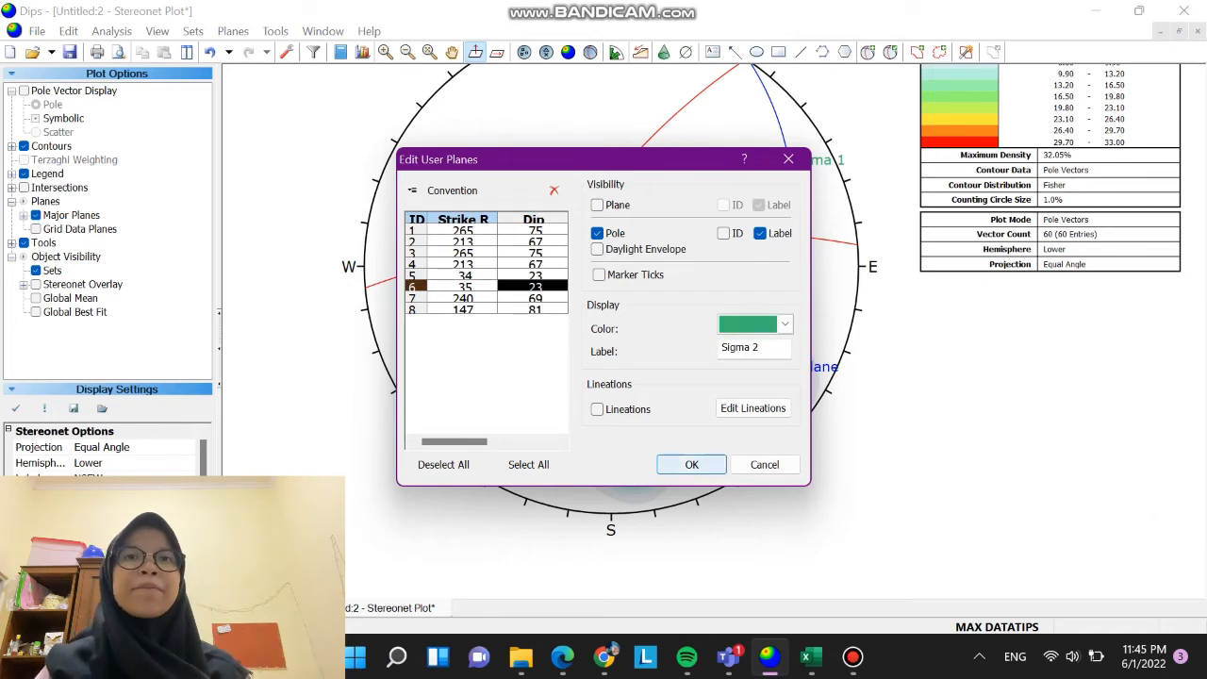
click(691, 464)
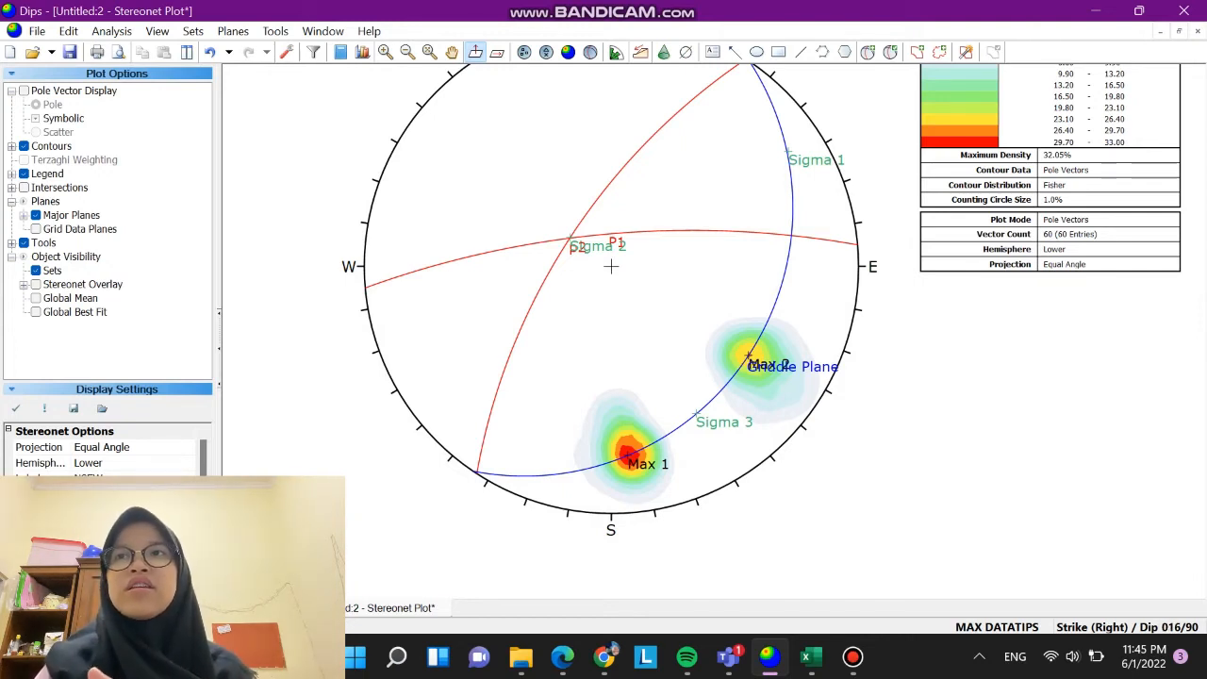
Toggle the legend off and on to refresh its user plane table, and switch the orientation convention to Trend / Plunge
click(24, 174)
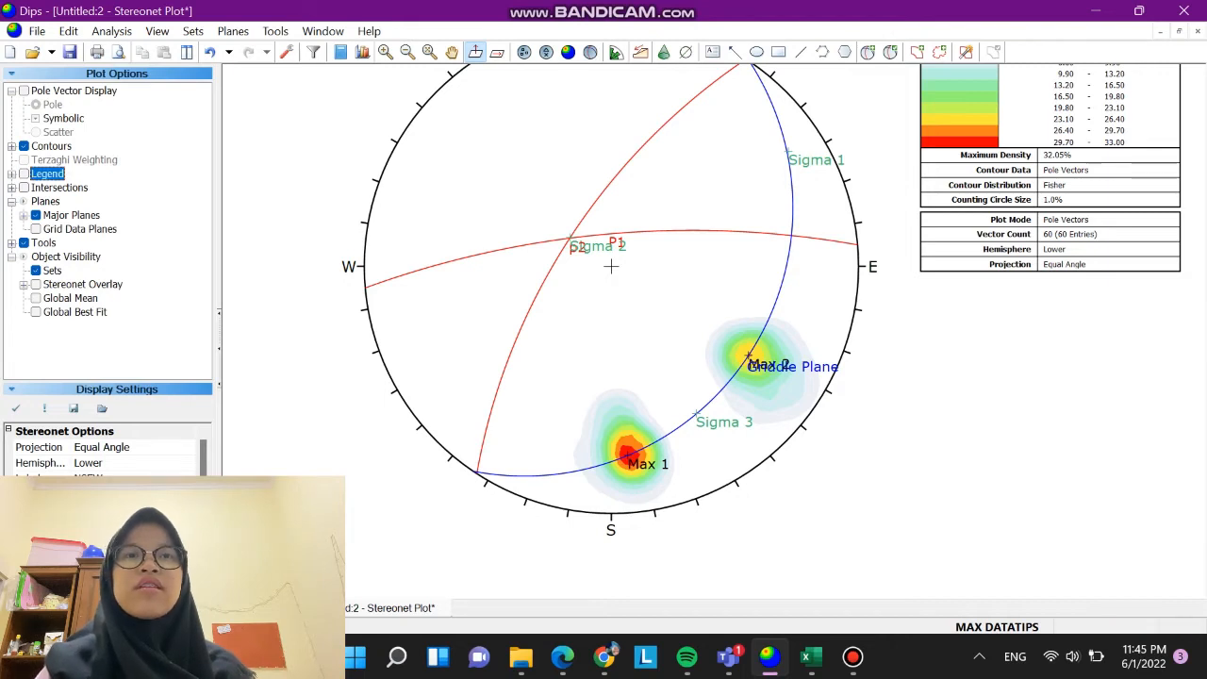
click(24, 174)
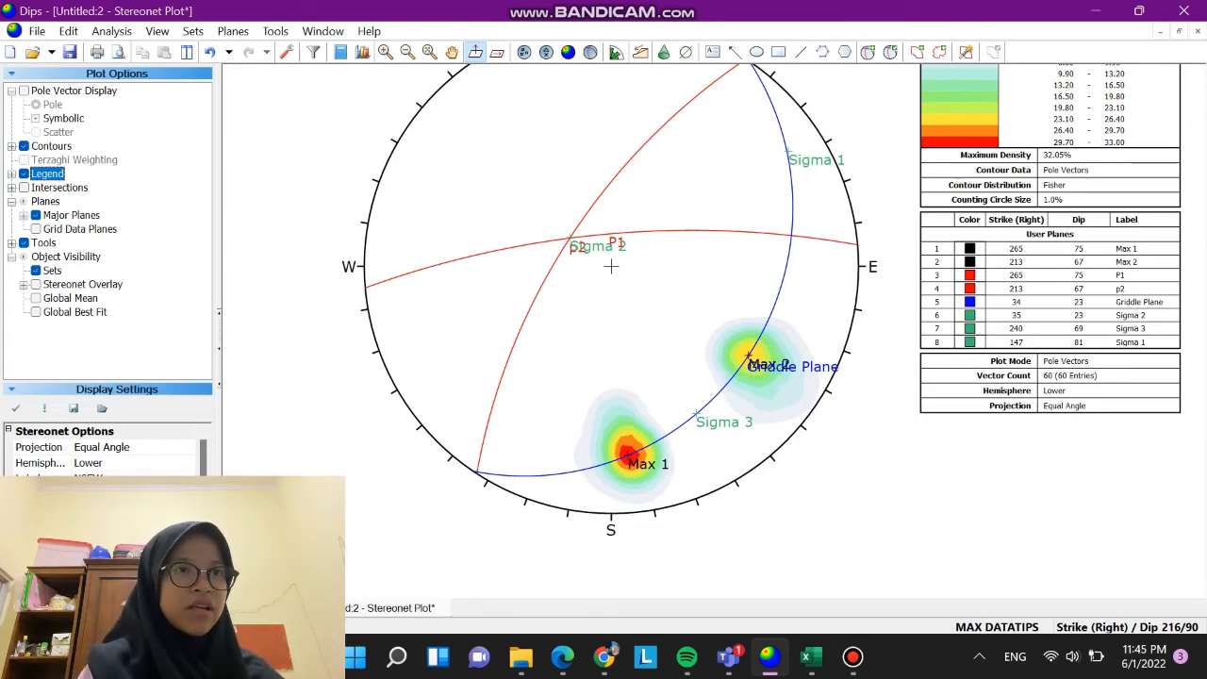
click(1102, 628)
click(1102, 628)
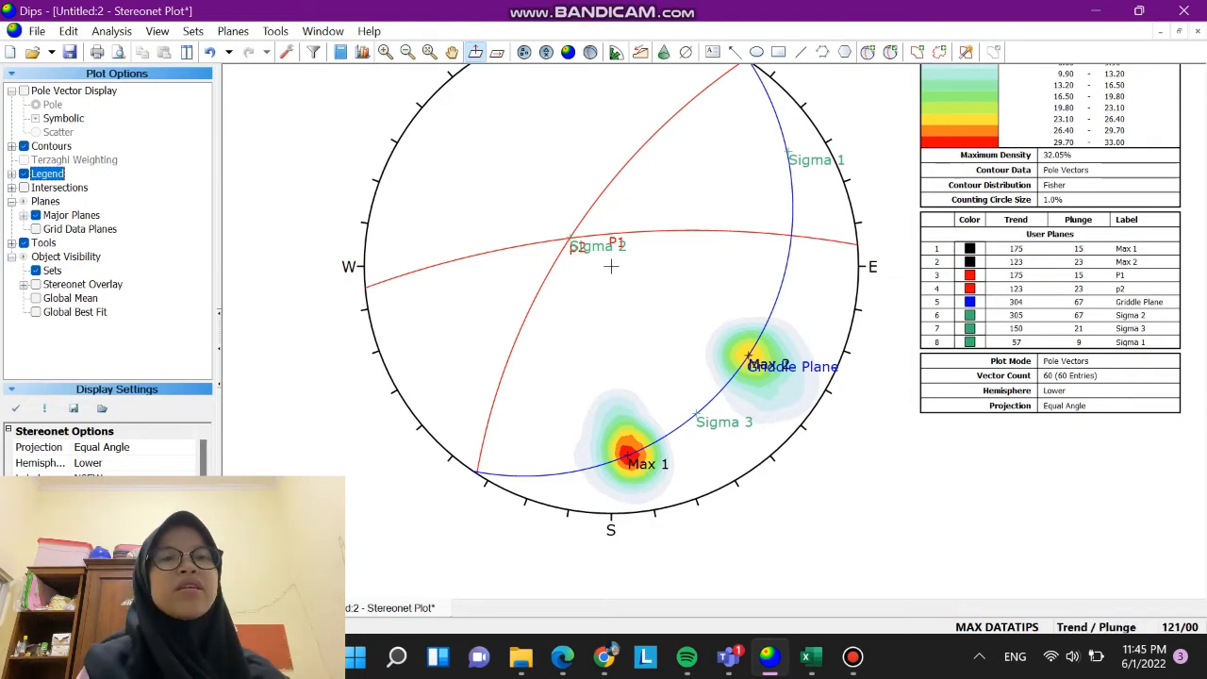
right_click(834, 268)
key(Escape)
scroll(1093, 540, down, 1)
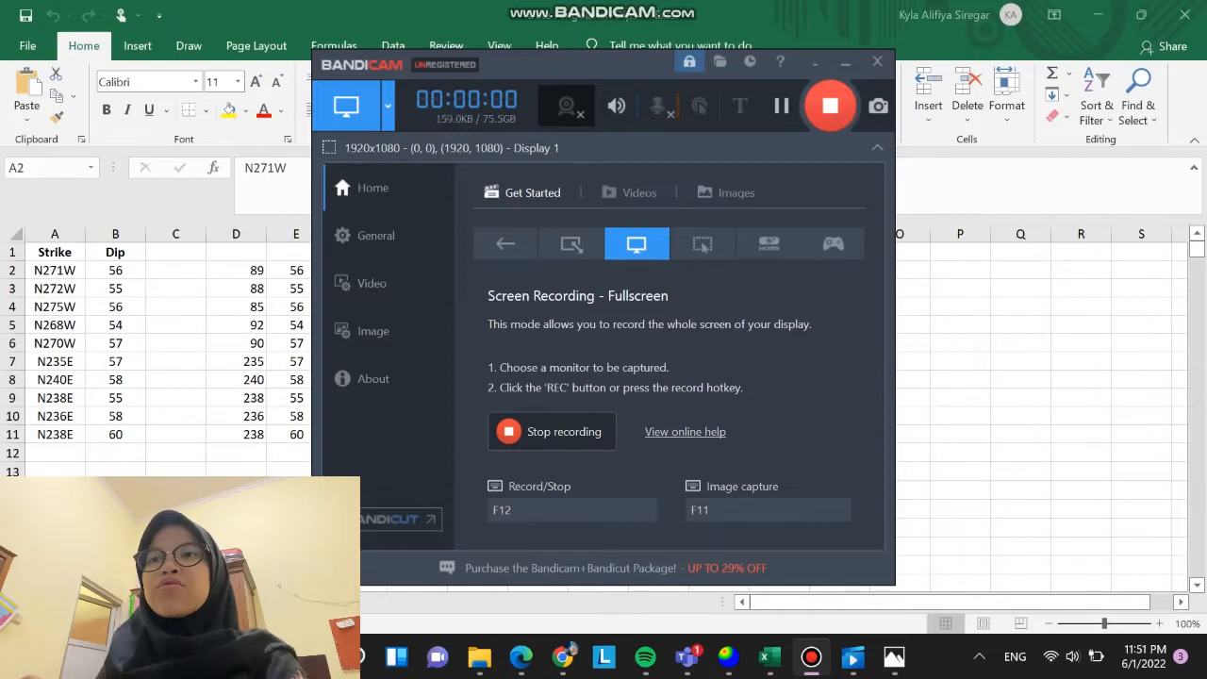
Switch to Dips and confirm Strike (Right) / Dip as the project's global orientation format
click(728, 658)
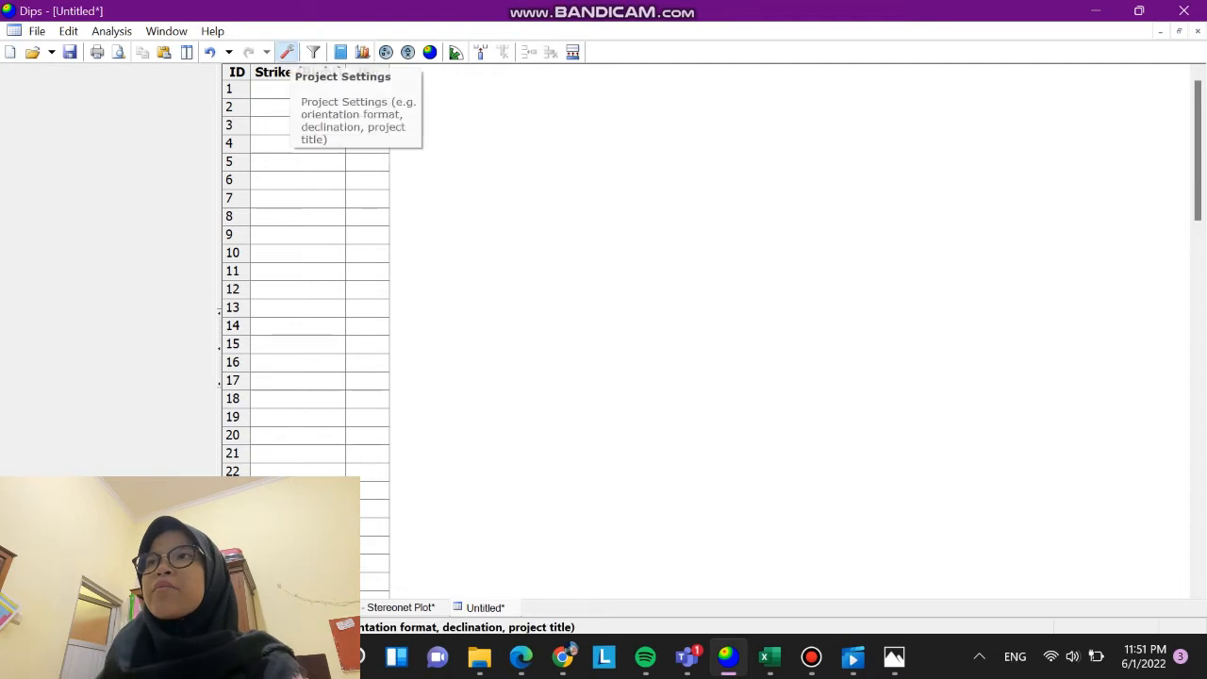
click(286, 52)
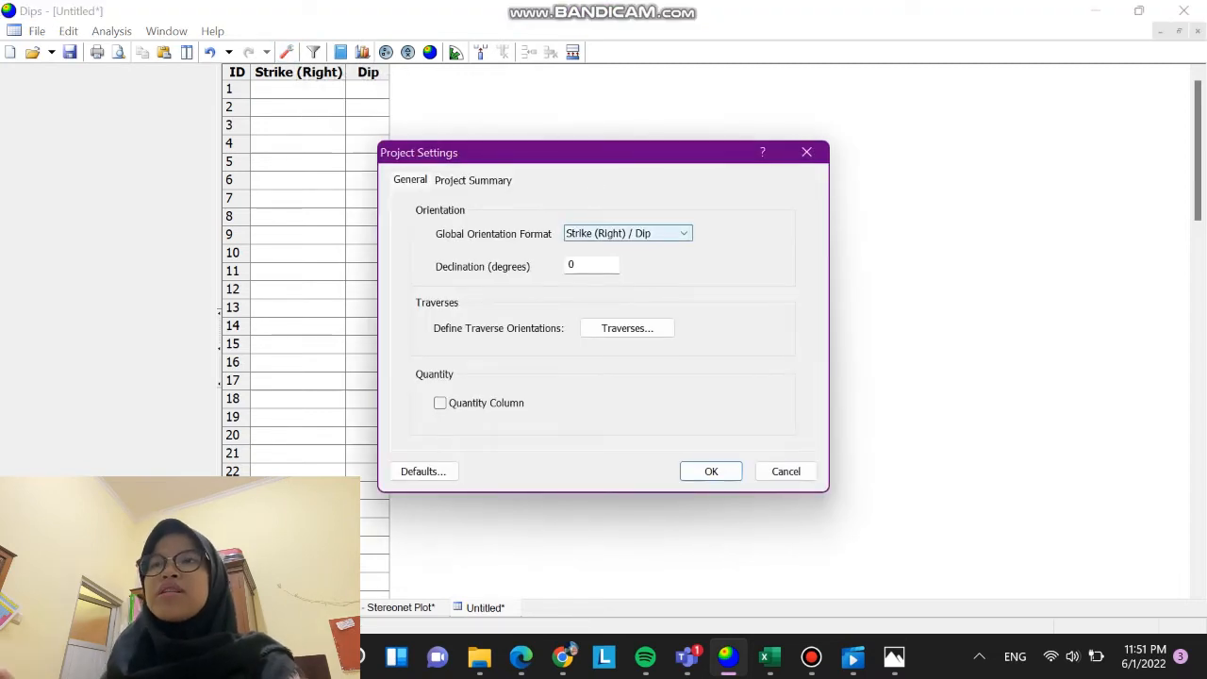
click(627, 233)
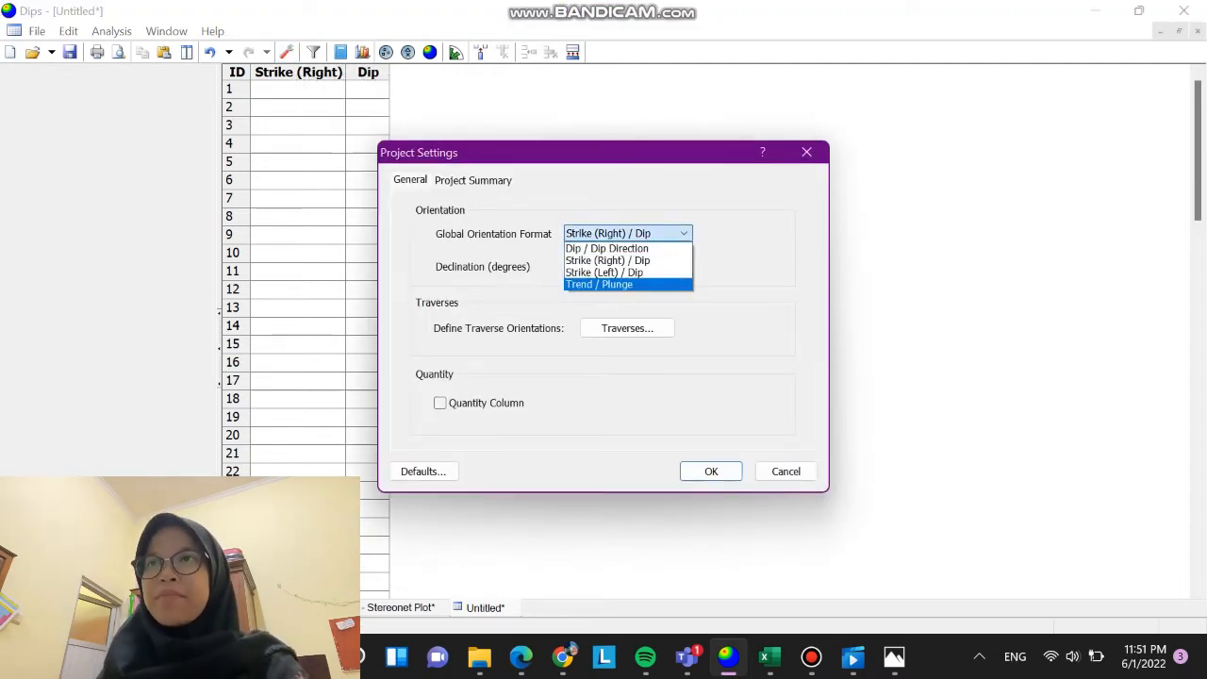
click(711, 472)
click(711, 472)
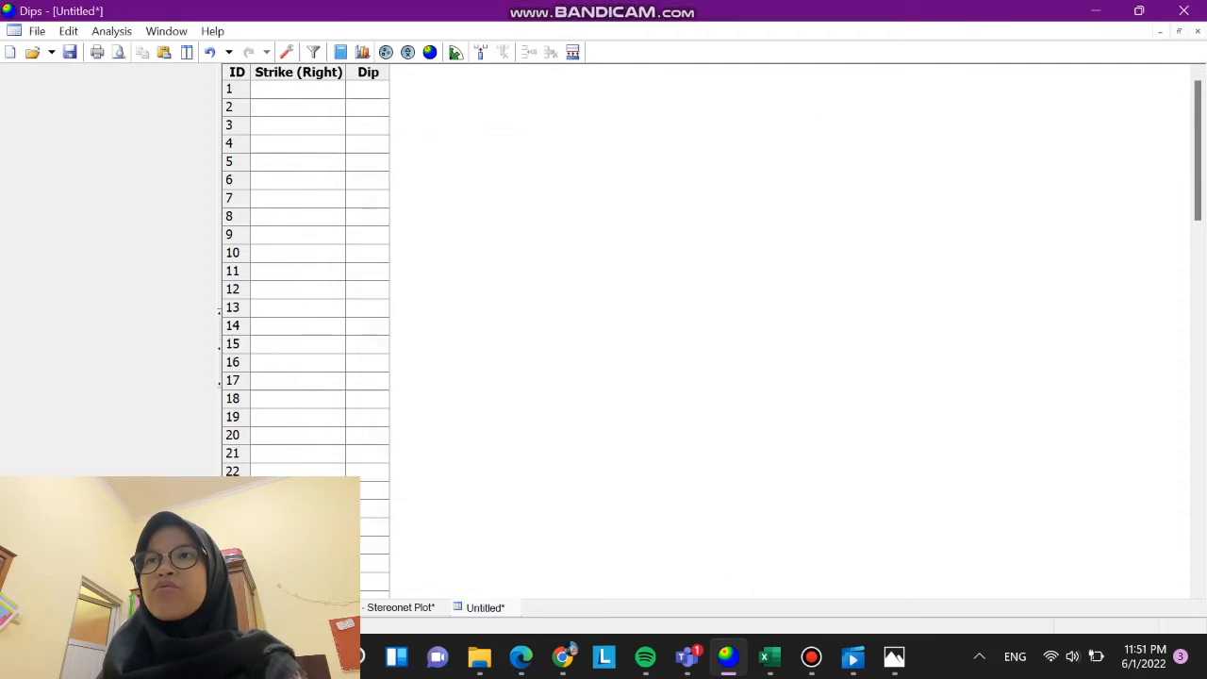
Switch to Excel and copy the converted strike and dip values in D2:E11
click(769, 657)
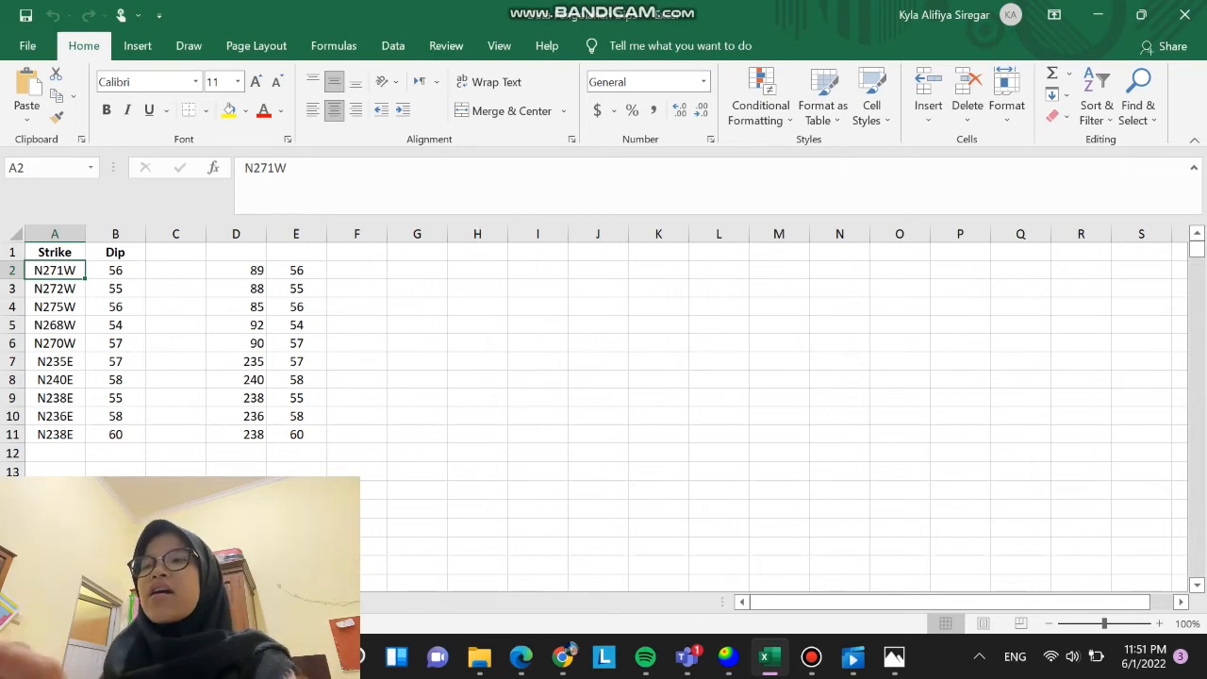
mouse_move(729, 657)
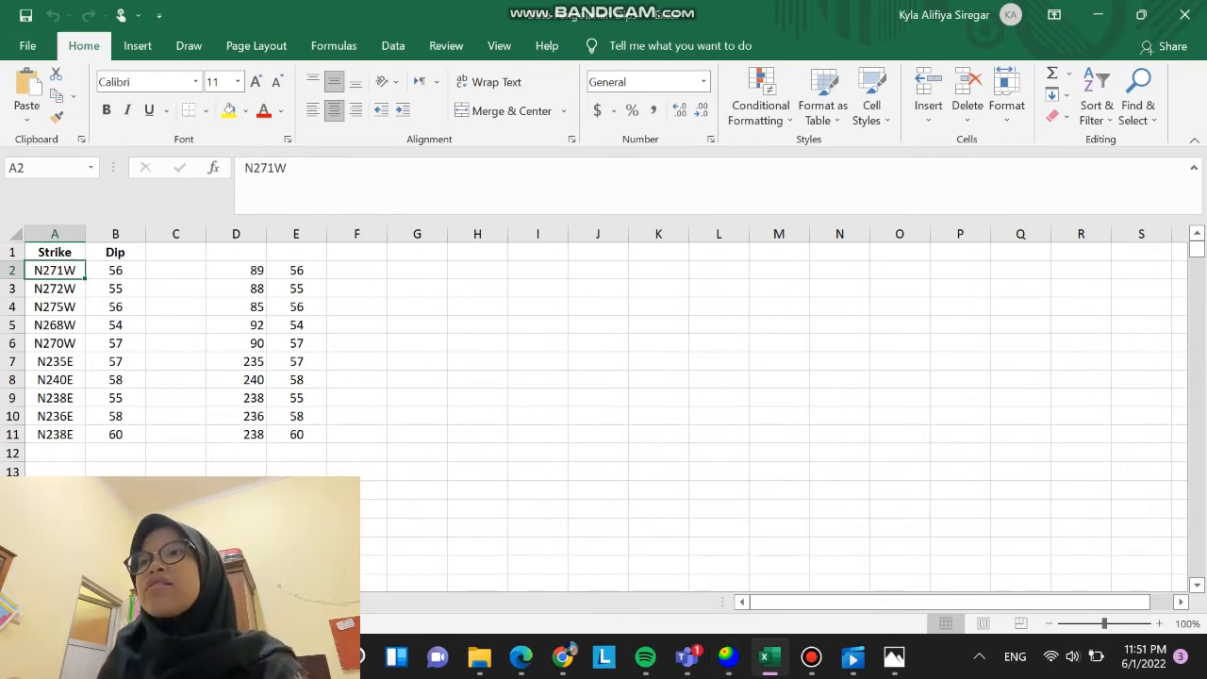
key(Right)
key(Right)
key(Right)
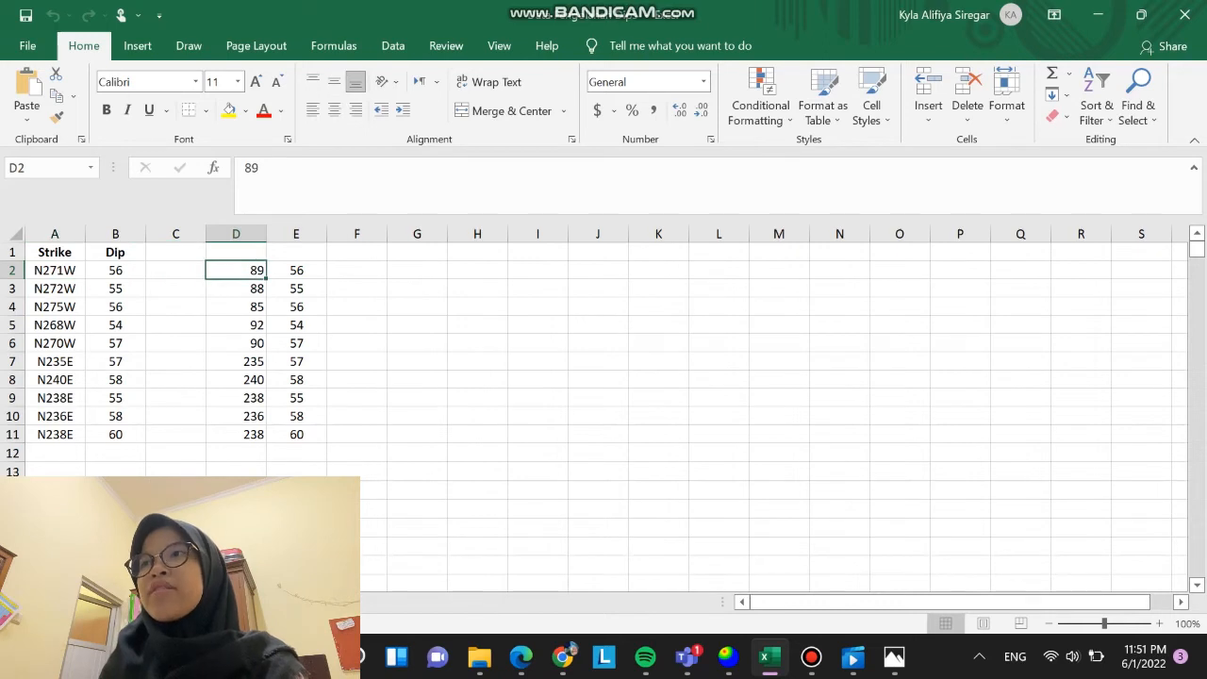
key(shift+Right)
key(shift+Down)
key(shift+Down)
key(shift+Down)
key(shift+Down)
key(shift+Down)
key(shift+Down)
key(shift+Down)
key(shift+Down)
key(shift+Down)
key(ctrl+c)
Switch to Dips, paste the copied strike and dip data starting at row 1, and generate its contoured stereonet plot
click(729, 656)
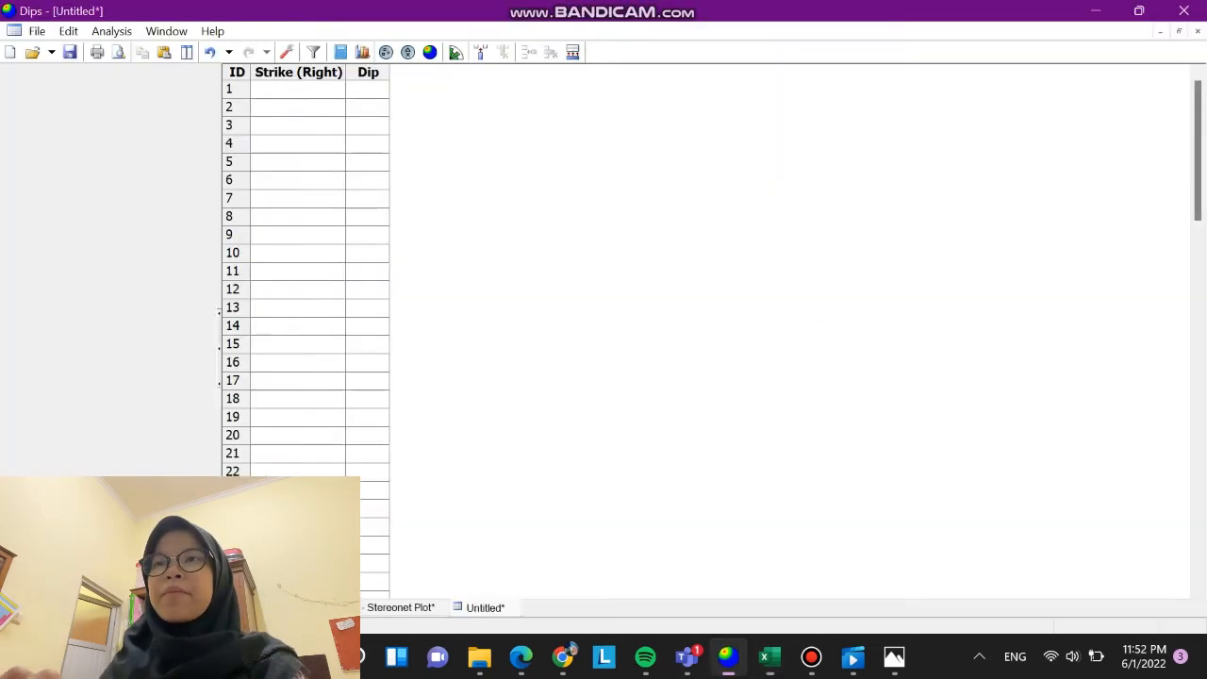
click(298, 89)
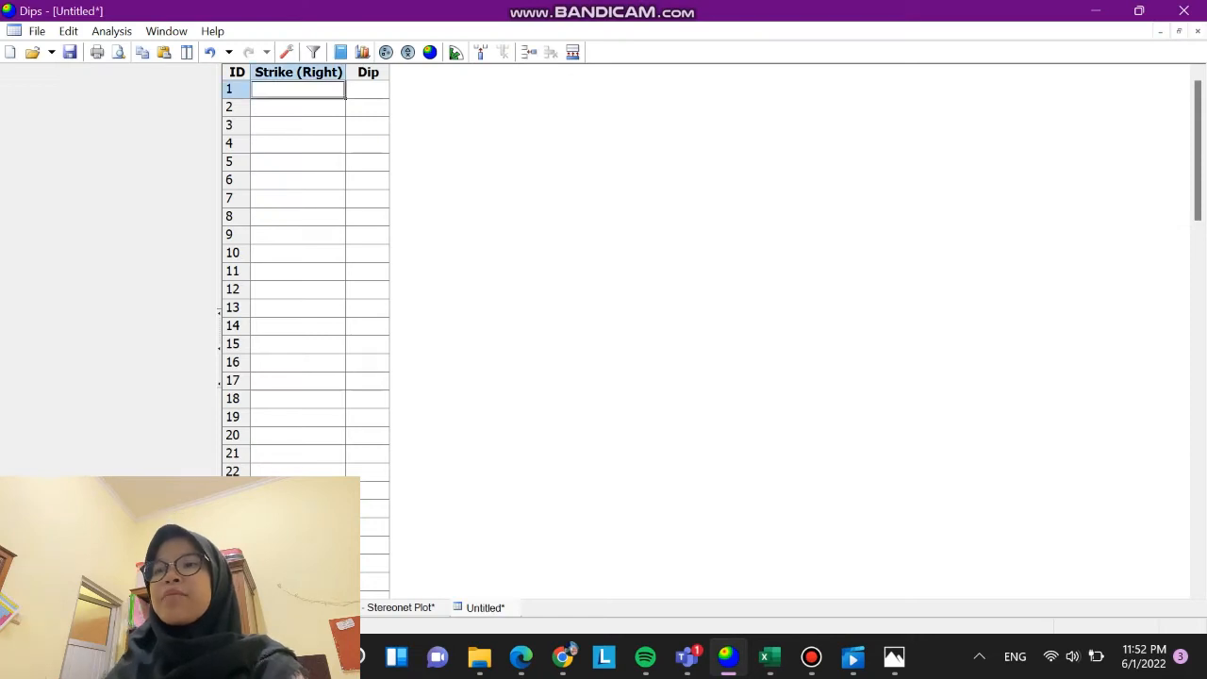
key(ctrl+v)
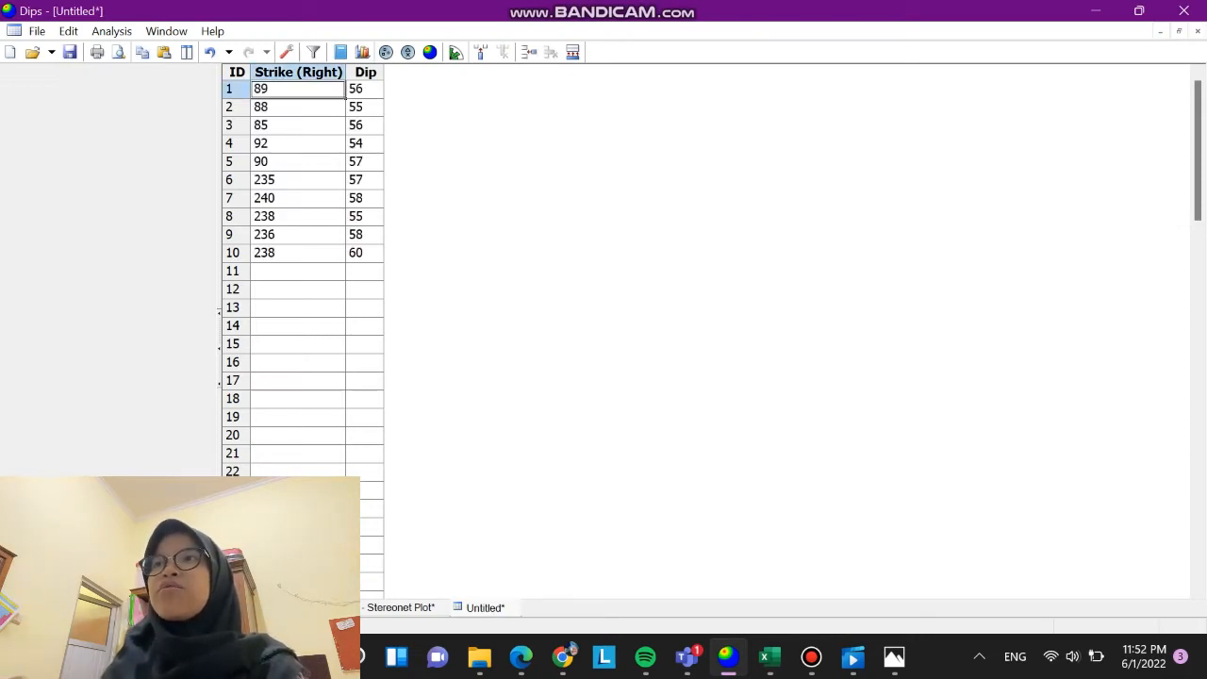
click(429, 52)
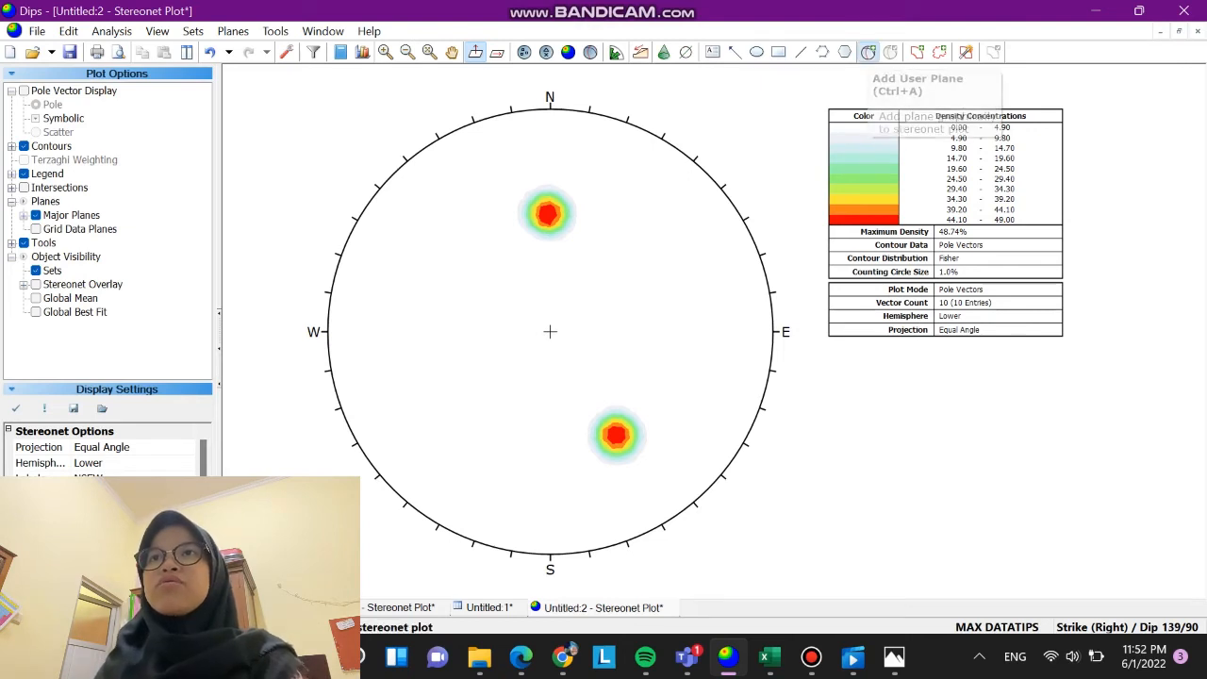
Add a user plane labelled Max 1 at strike/dip 89/56 on the northern concentration, showing only its pole and label
click(868, 51)
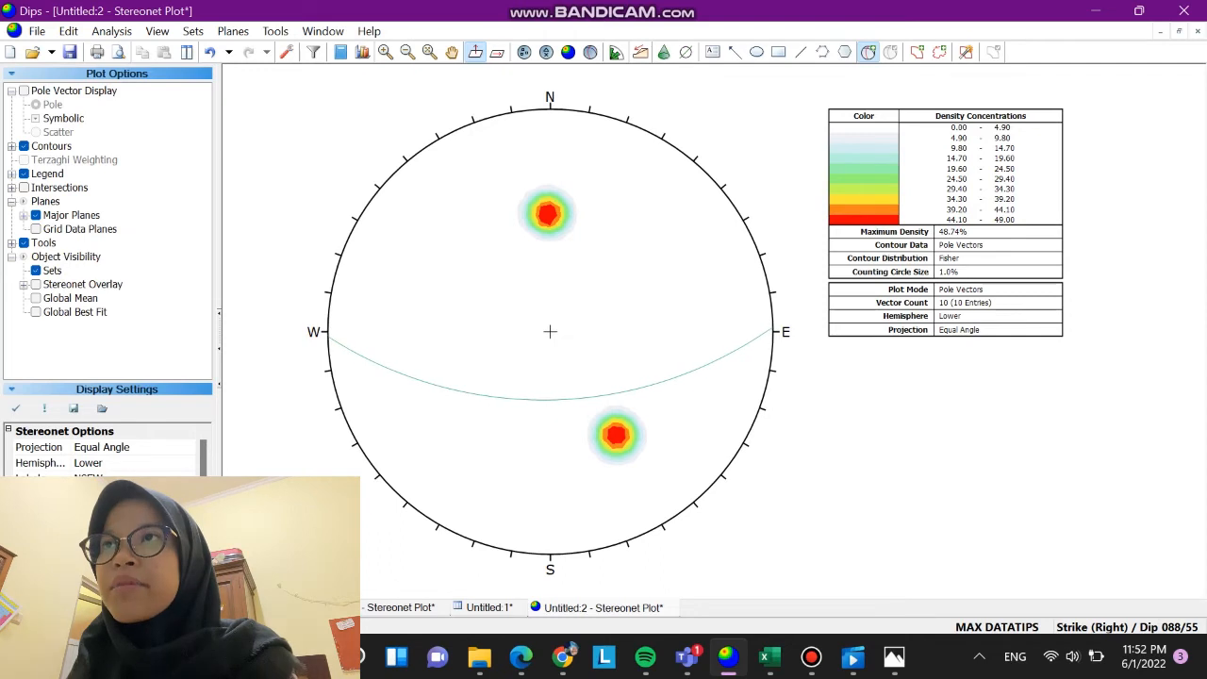
click(548, 214)
click(683, 253)
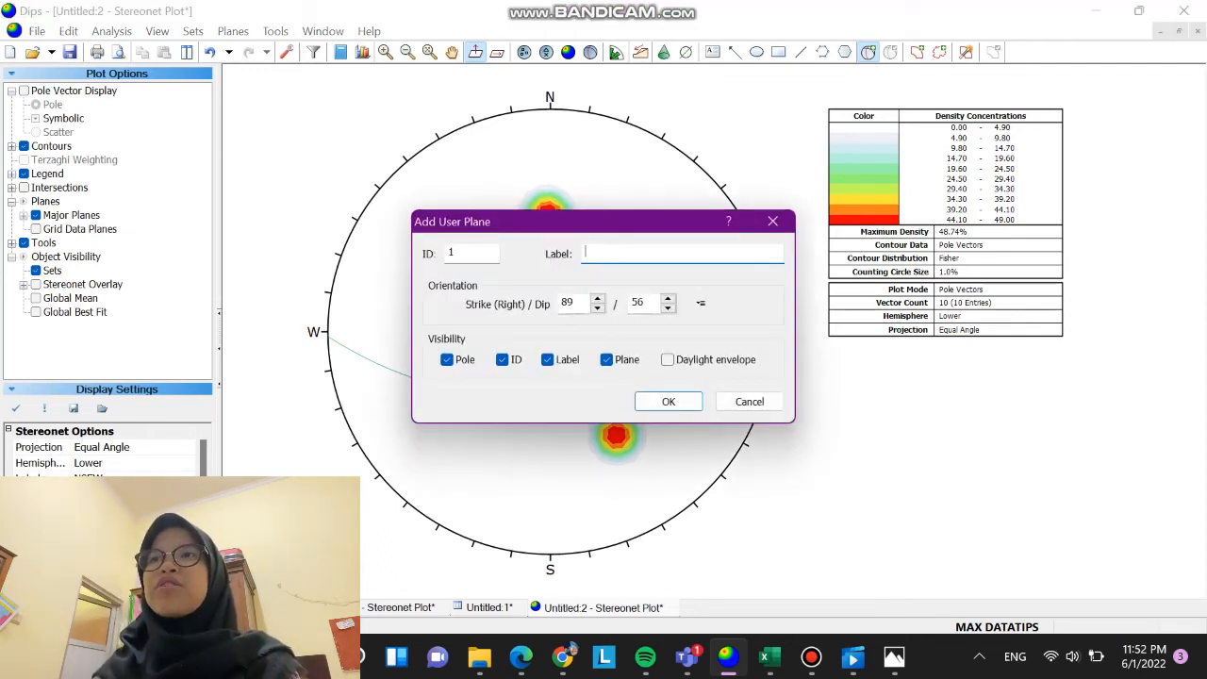
text(Max 1)
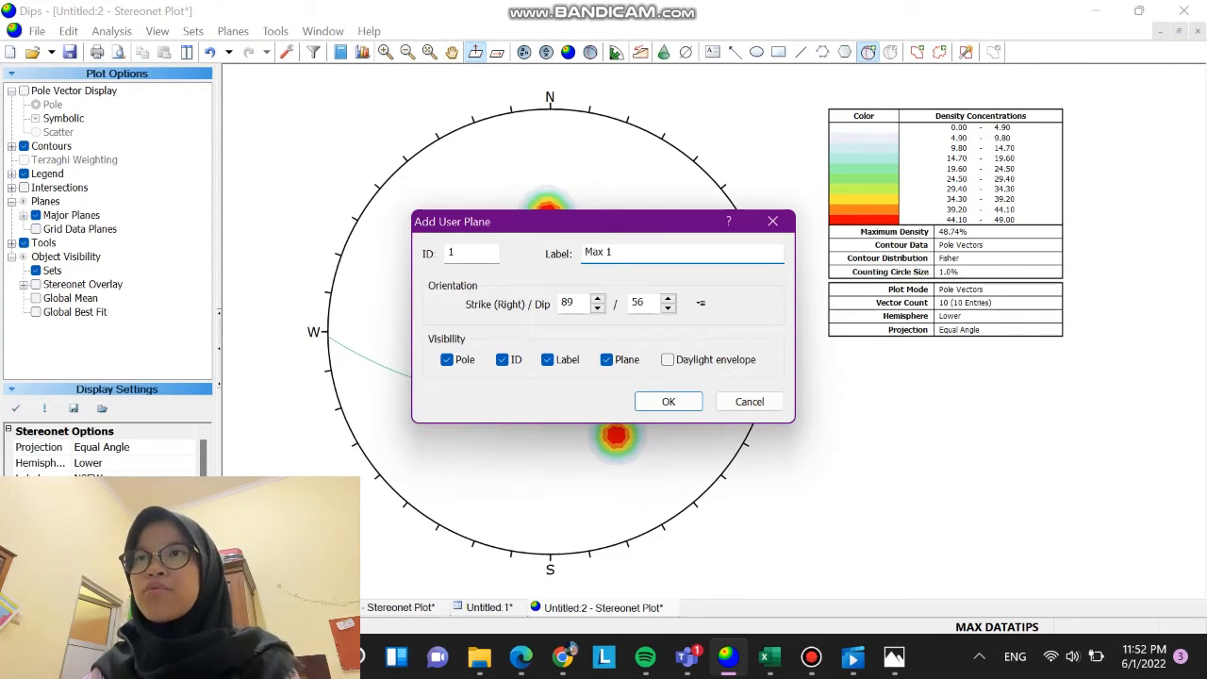
click(607, 359)
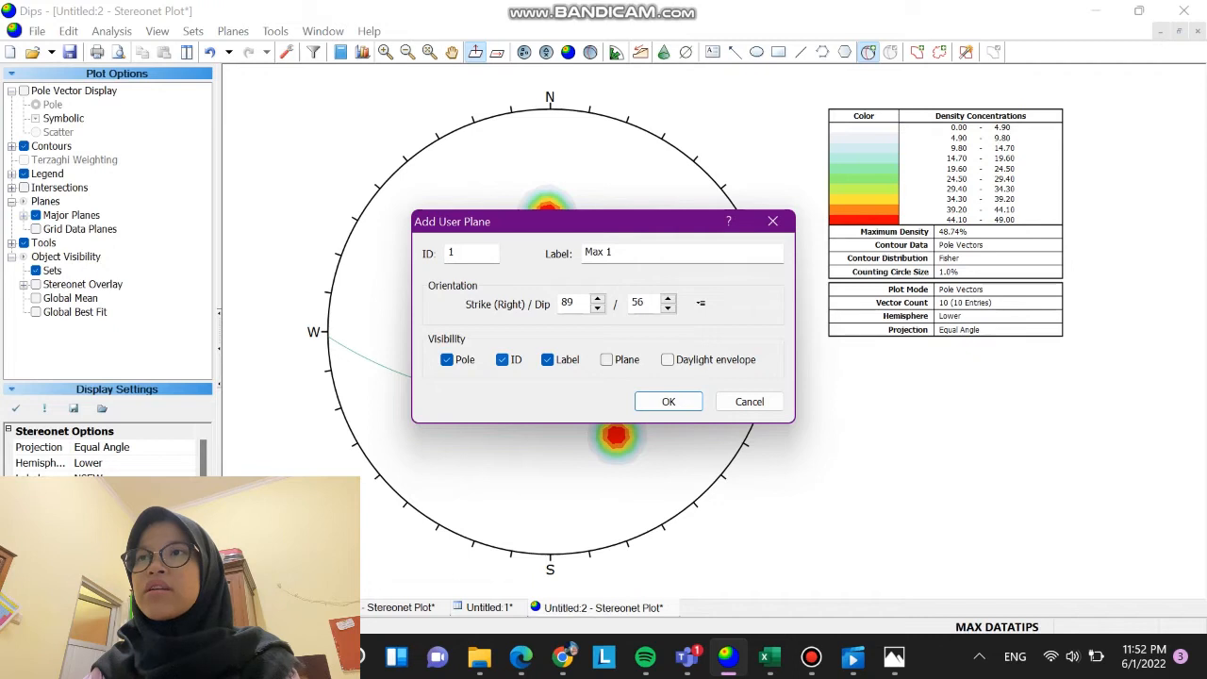
click(669, 402)
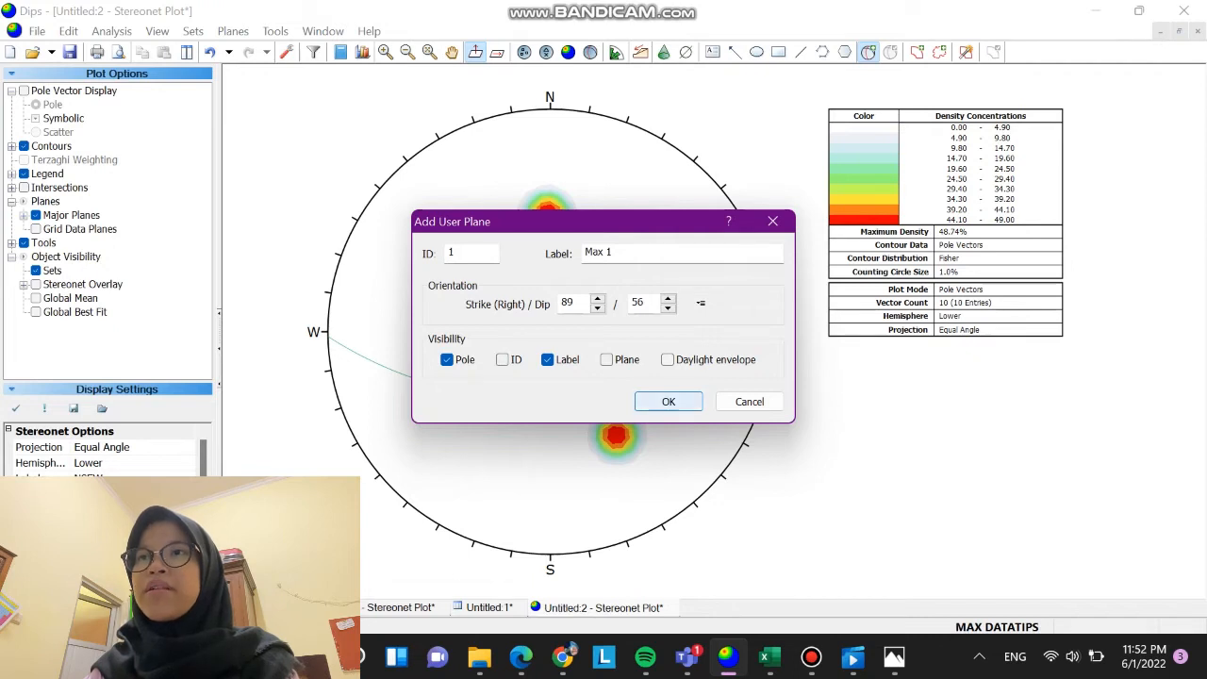
Add a user plane labelled Max 2 at strike/dip 237/57 on the southeastern concentration, with only pole and label visible
click(868, 52)
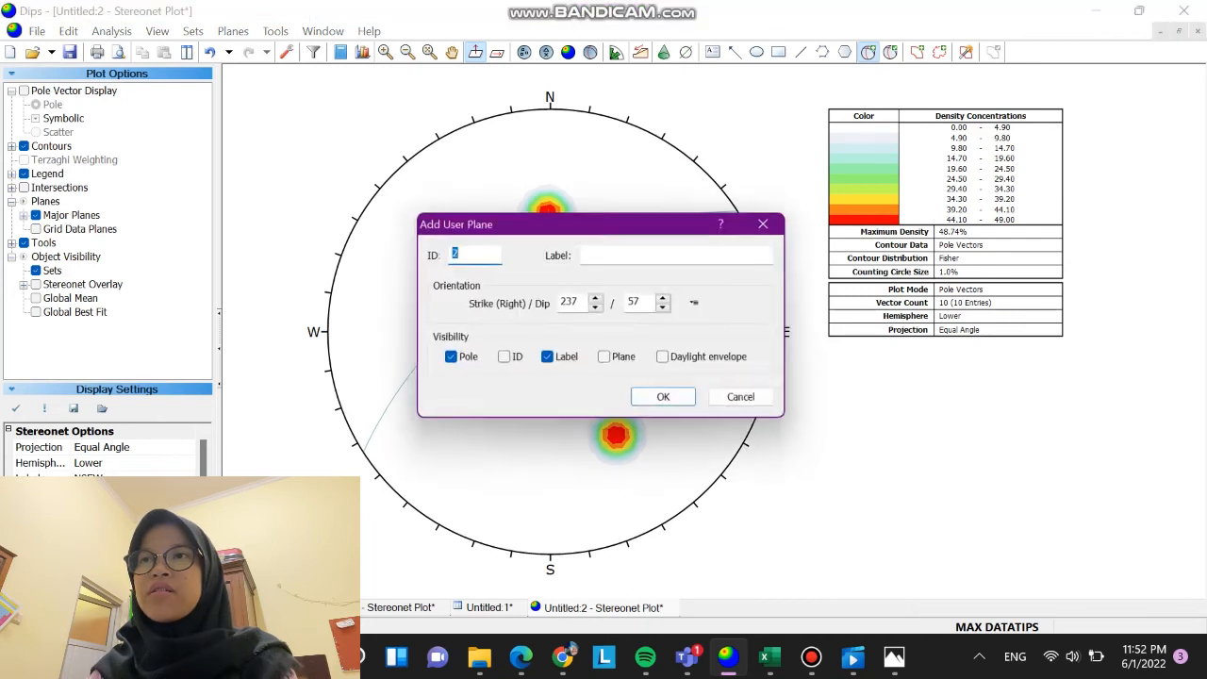
click(616, 434)
click(681, 253)
text(Max 2)
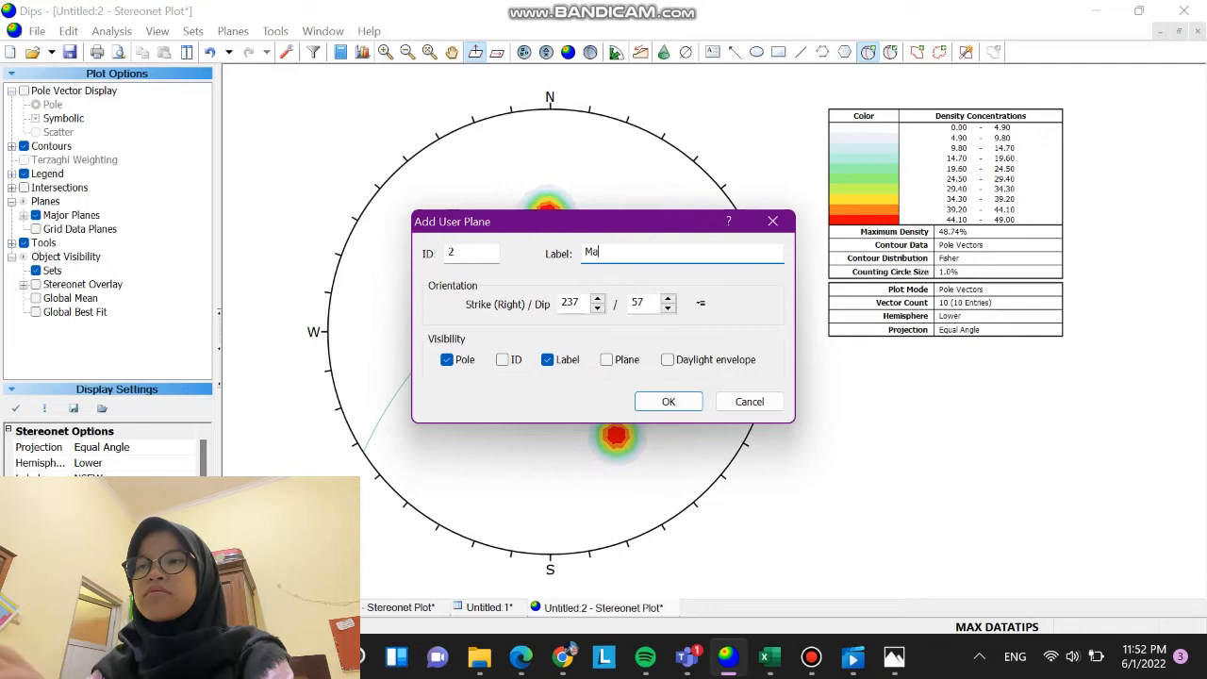
key(Return)
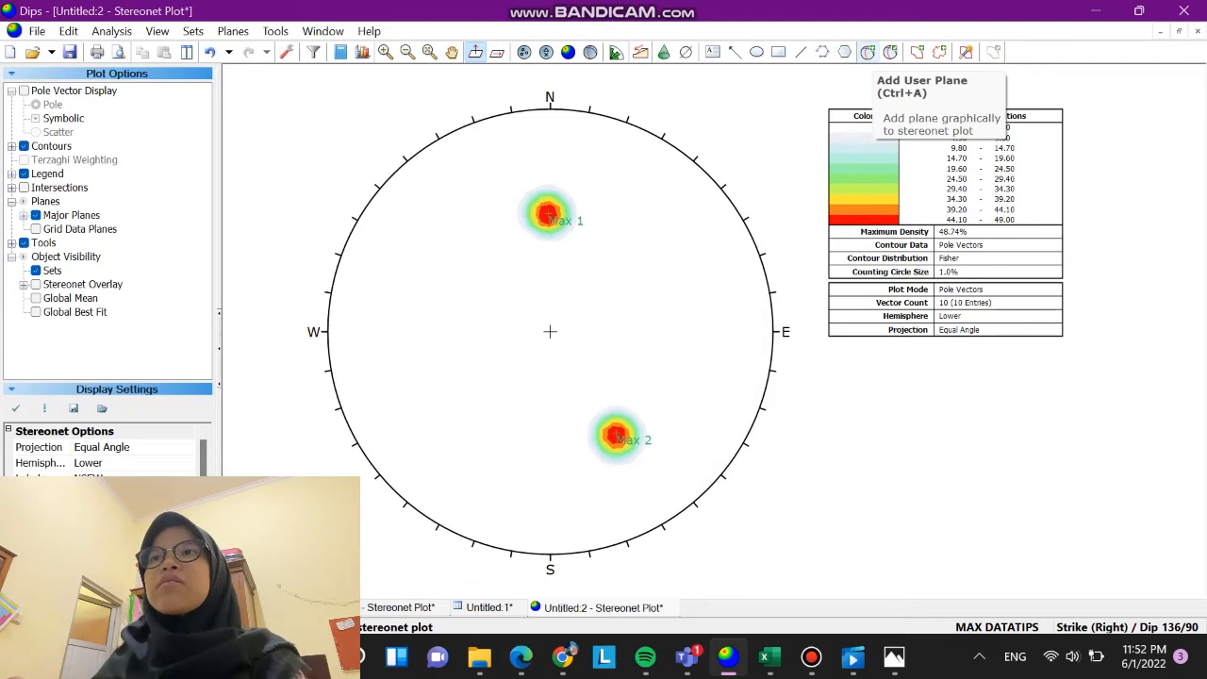
Add a user plane labelled Sayap Lipatan 2 at strike/dip 237/57, showing its plane and label but not its pole
click(868, 52)
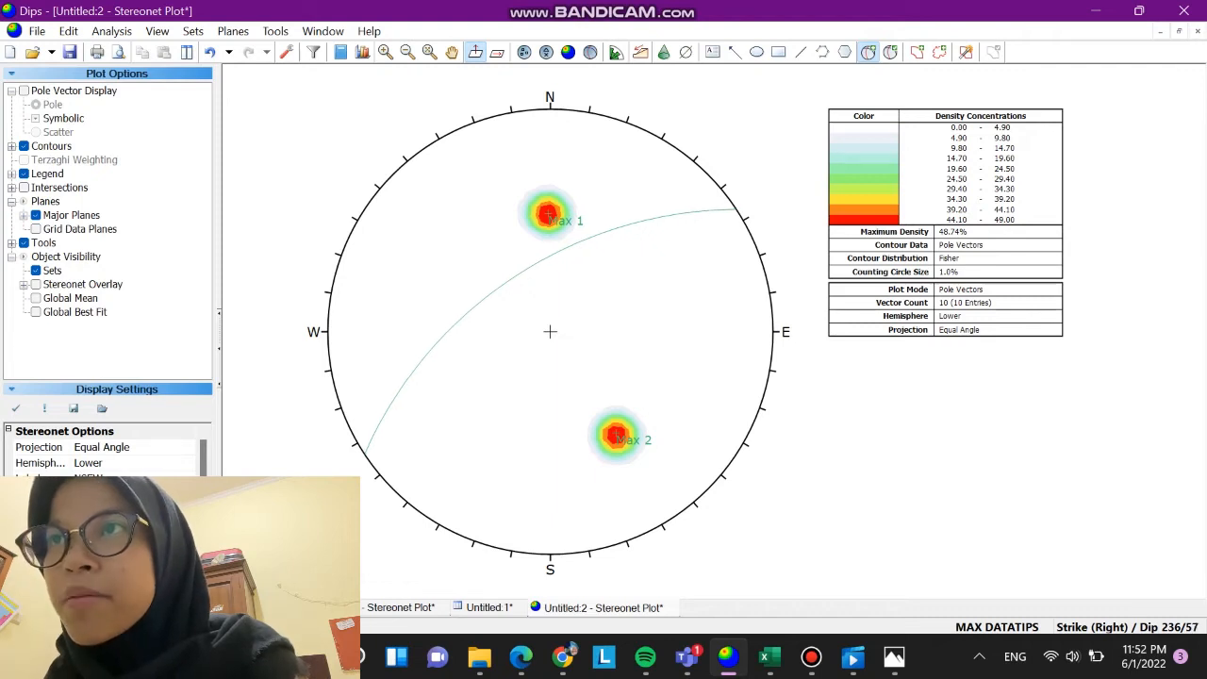
click(616, 435)
key(Tab)
text(Sayap Lip)
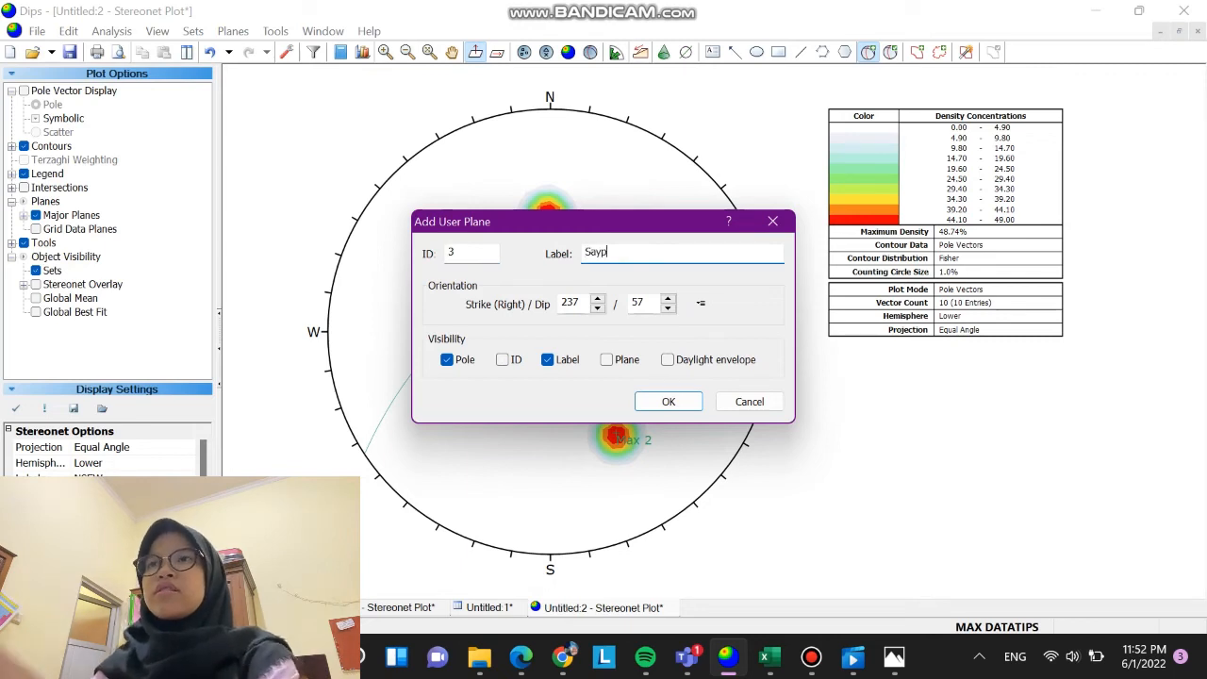
text(atan 2)
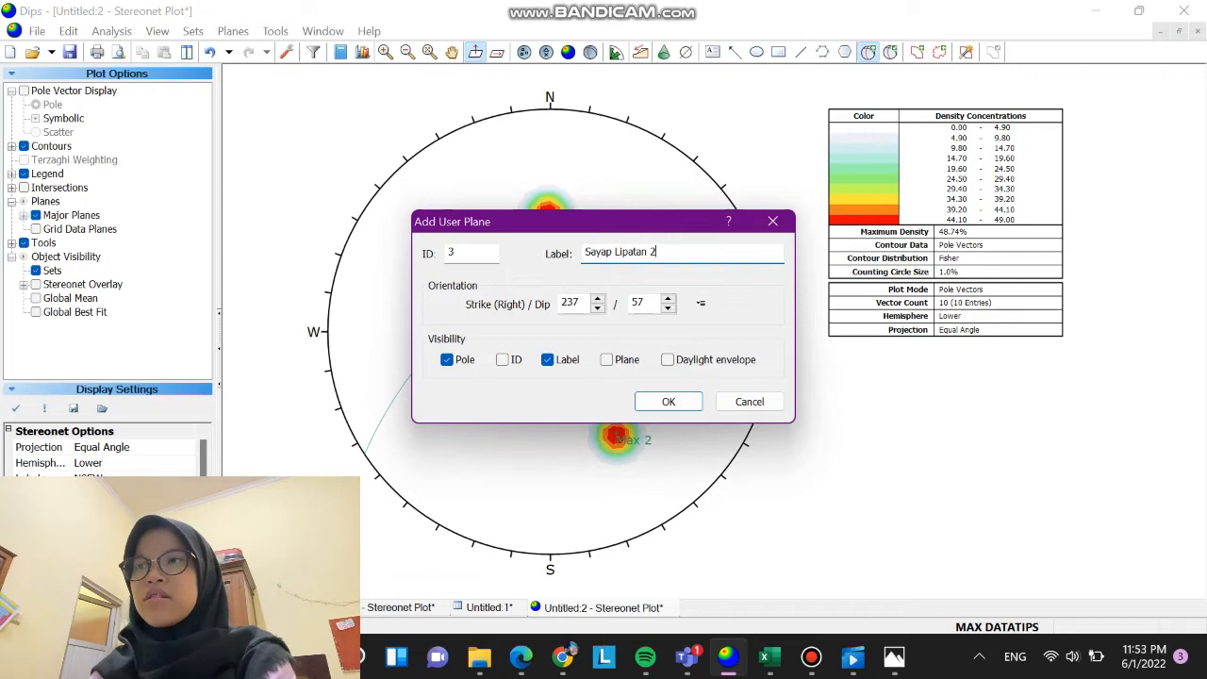
click(607, 359)
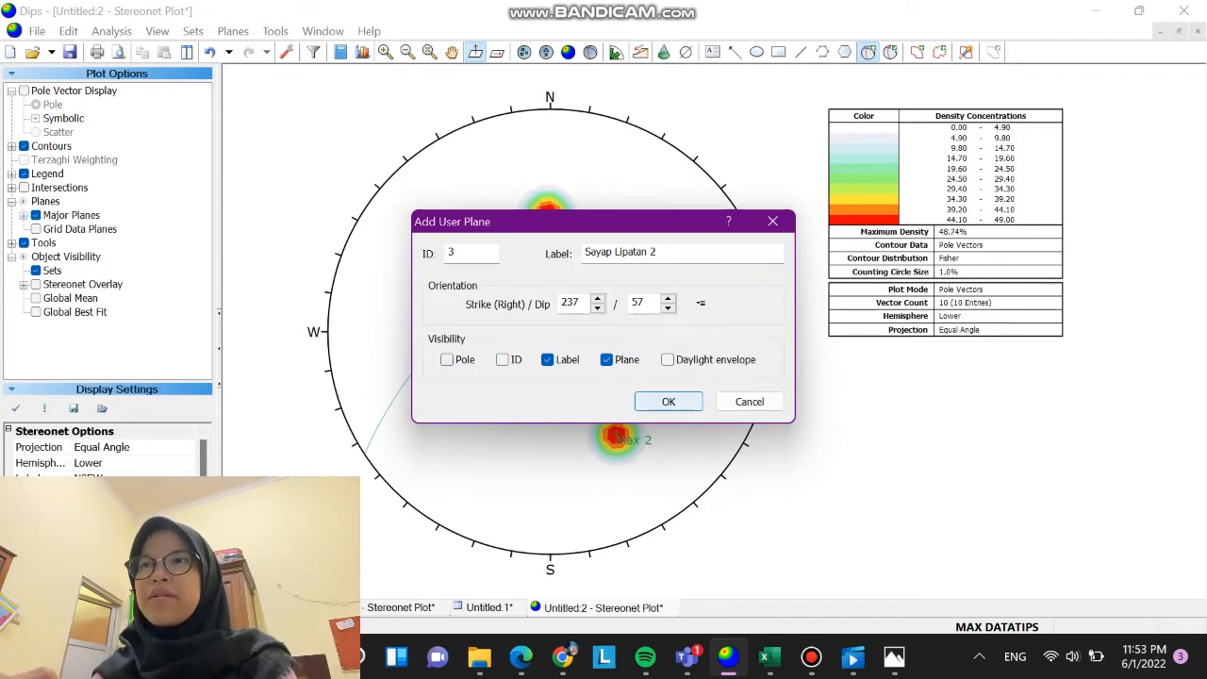
click(669, 401)
Add a user plane labelled Sayap Lipatan 1 at strike/dip 89/56, with only its plane and label visible
click(868, 53)
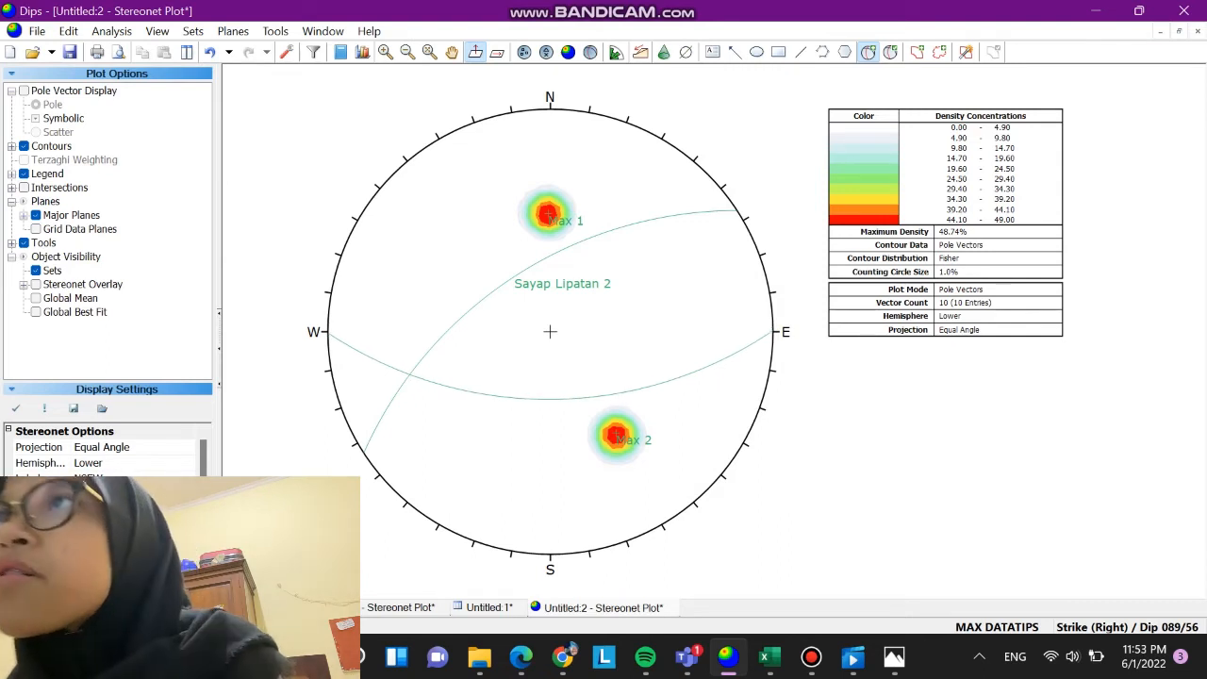
click(550, 331)
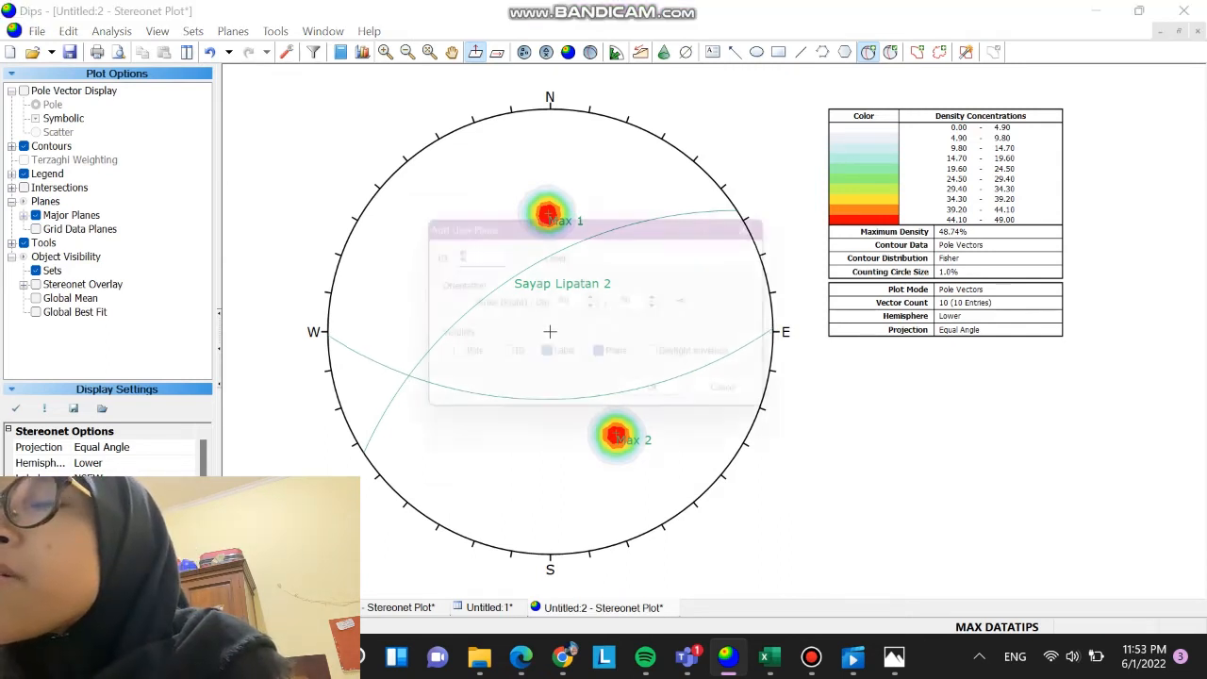
click(650, 253)
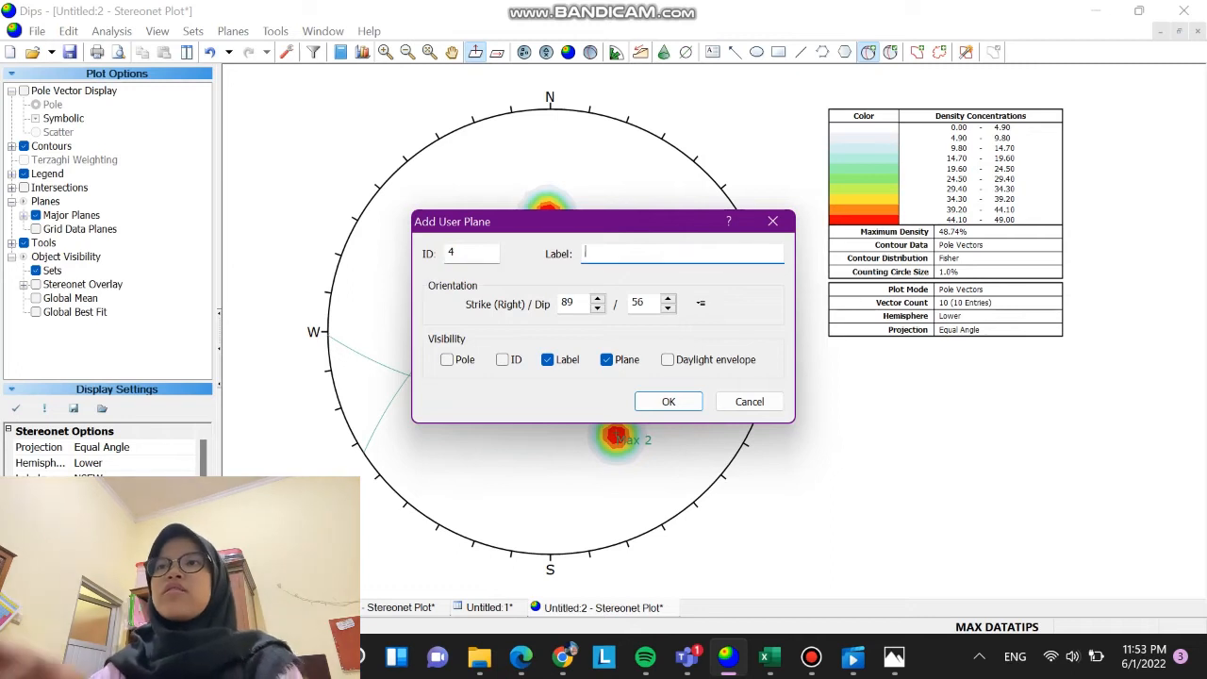
text(Sayap Lipata)
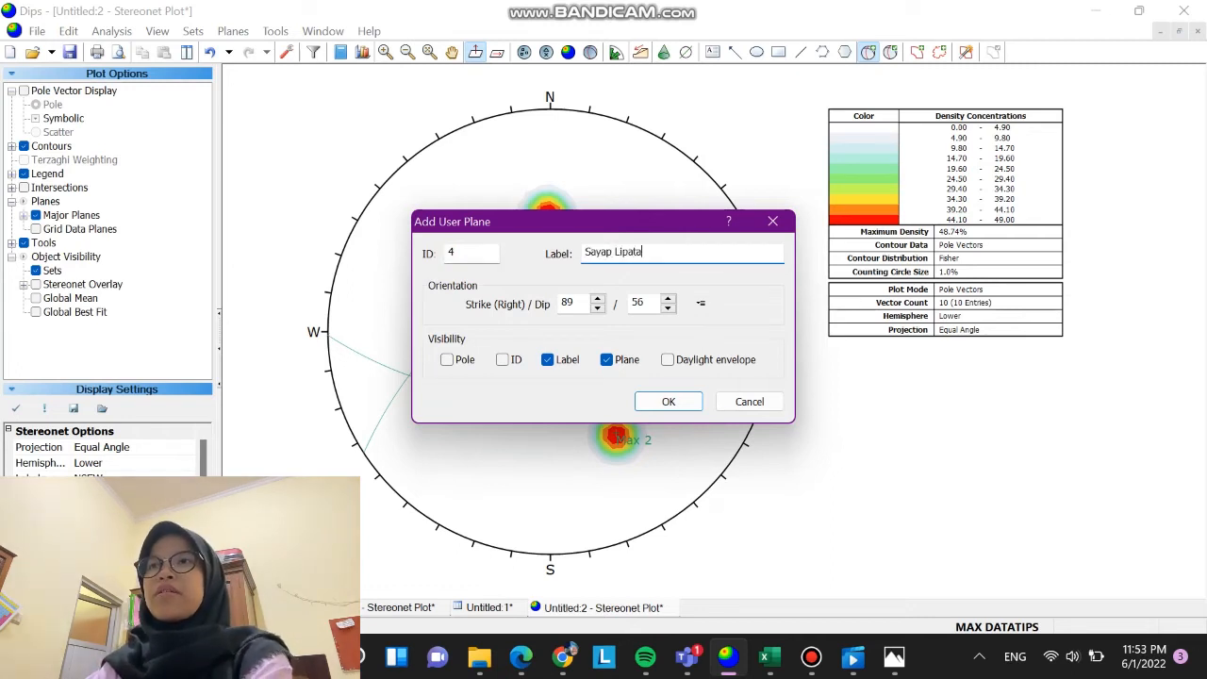
text(n 1)
key(Return)
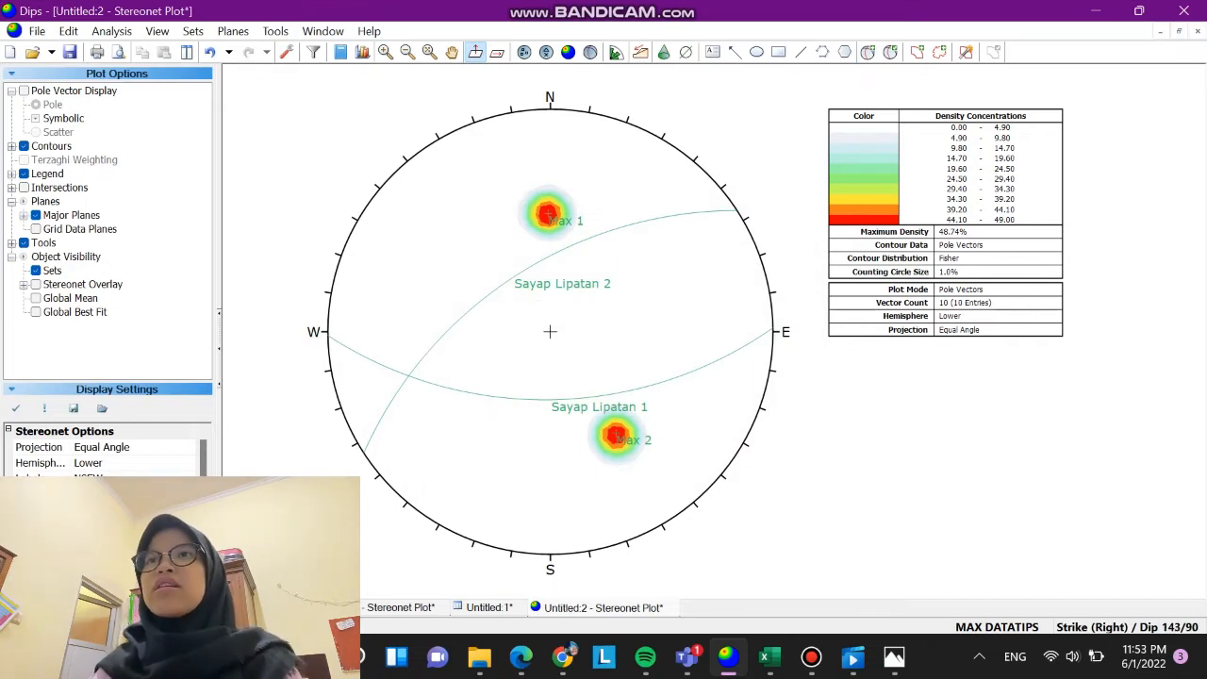
Add a user plane labelled Sigma 2 at strike/dip 343/67 where the two fold limbs intersect, showing its pole and label without the plane
click(868, 52)
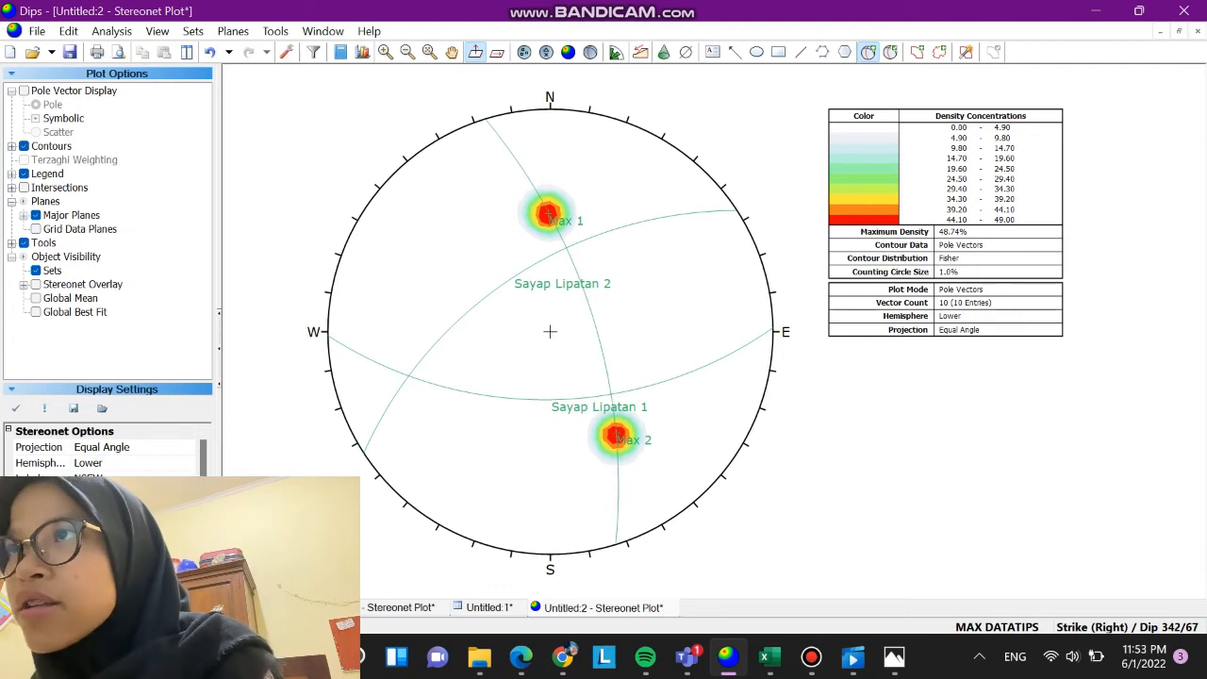
click(550, 331)
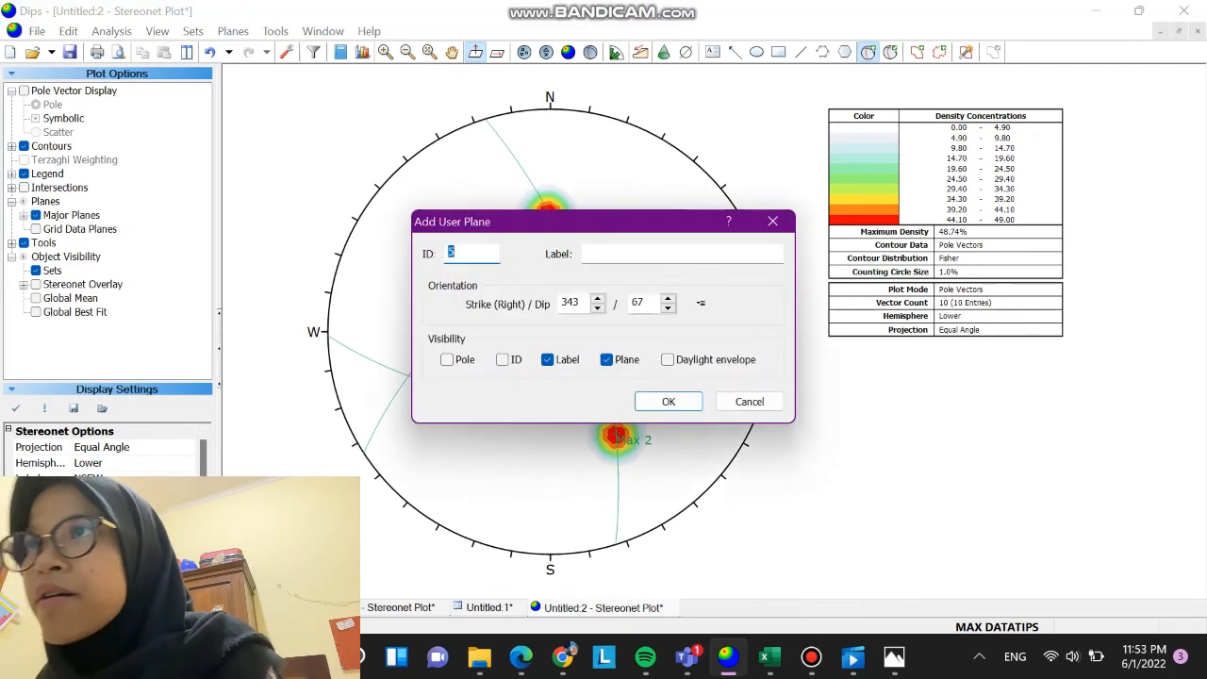
click(682, 254)
text(Sig)
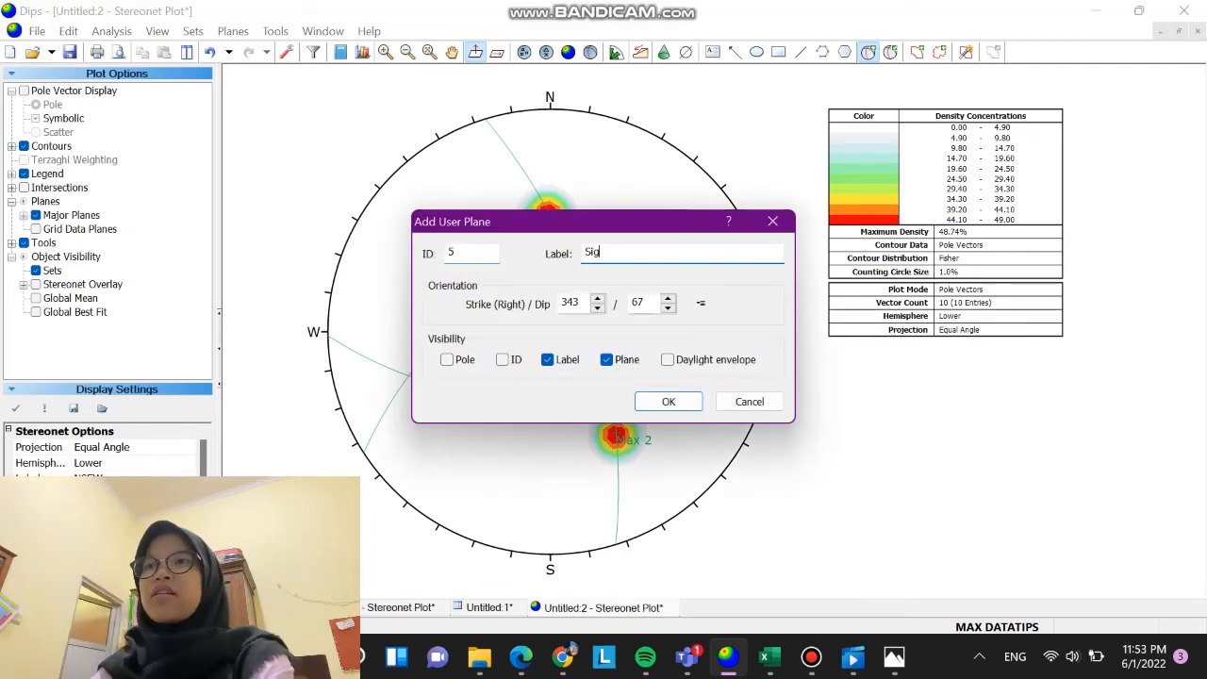
text(ma 2)
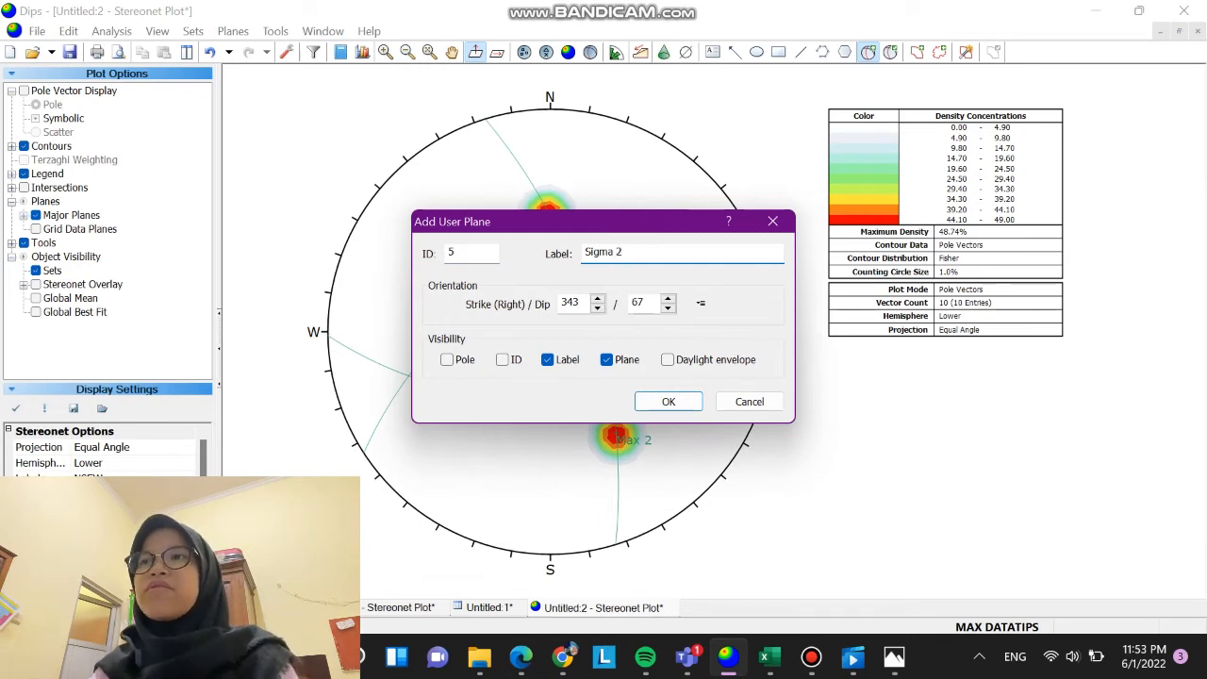
click(448, 360)
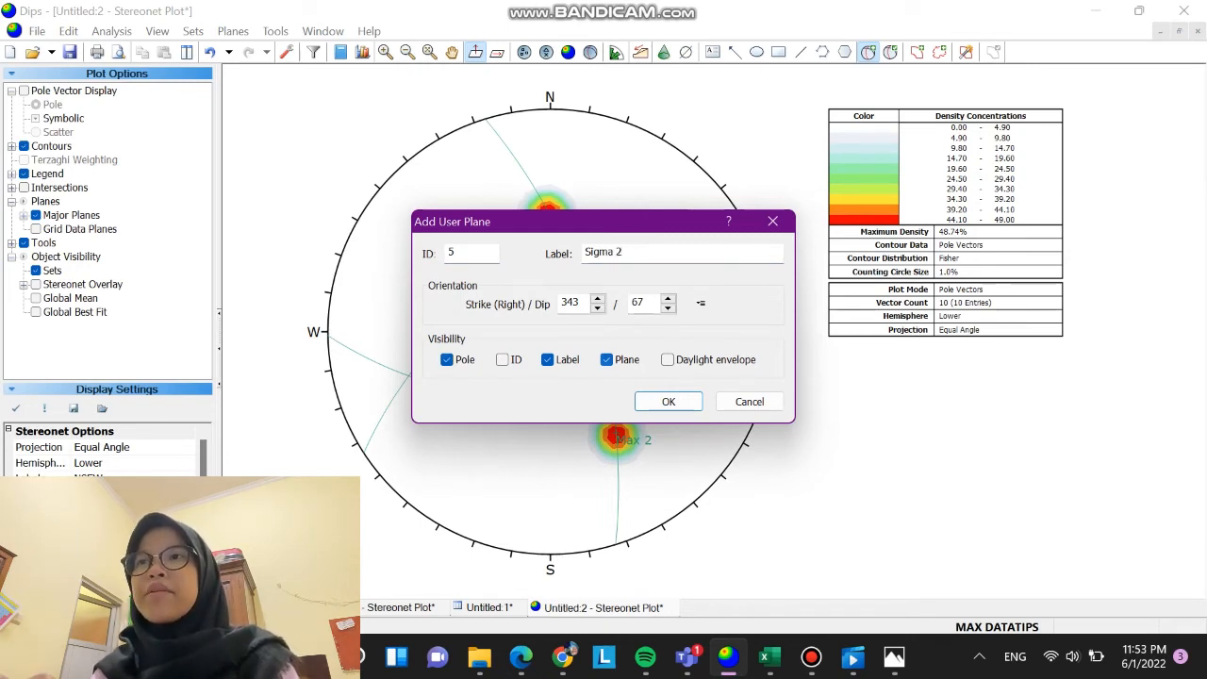
click(668, 402)
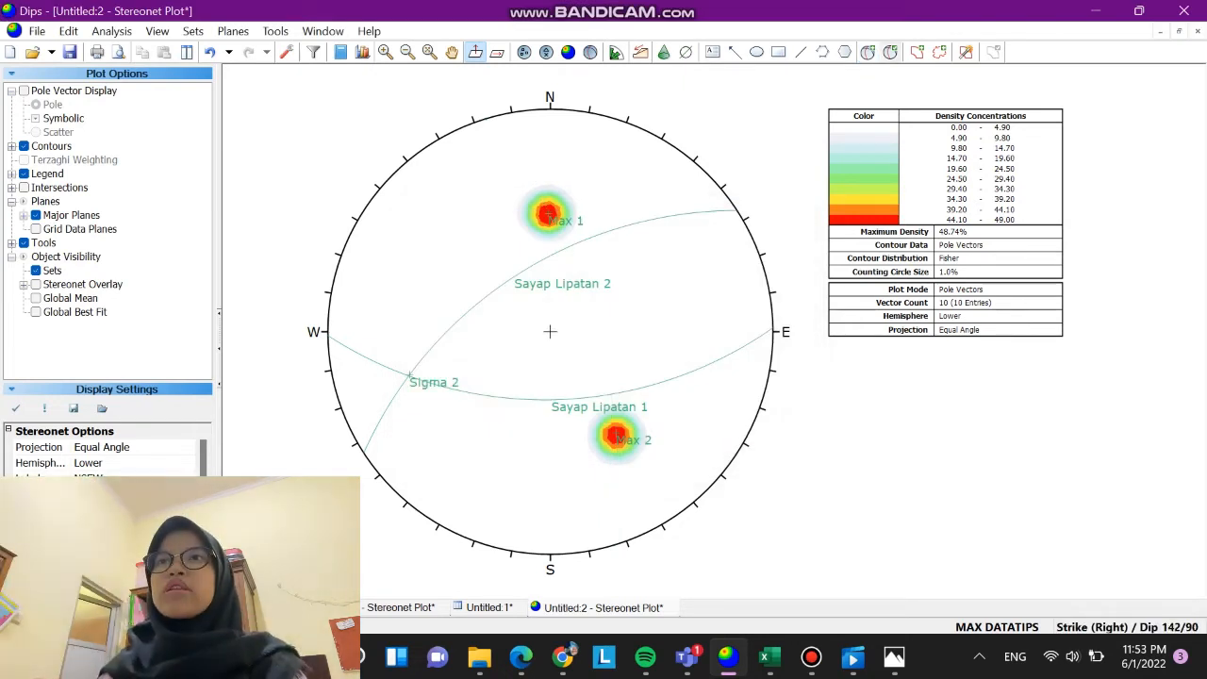
Add a user plane labelled Bidang bantu at strike/dip 343/67 using the Sigma 2 pole, with its plane and label visible
click(869, 53)
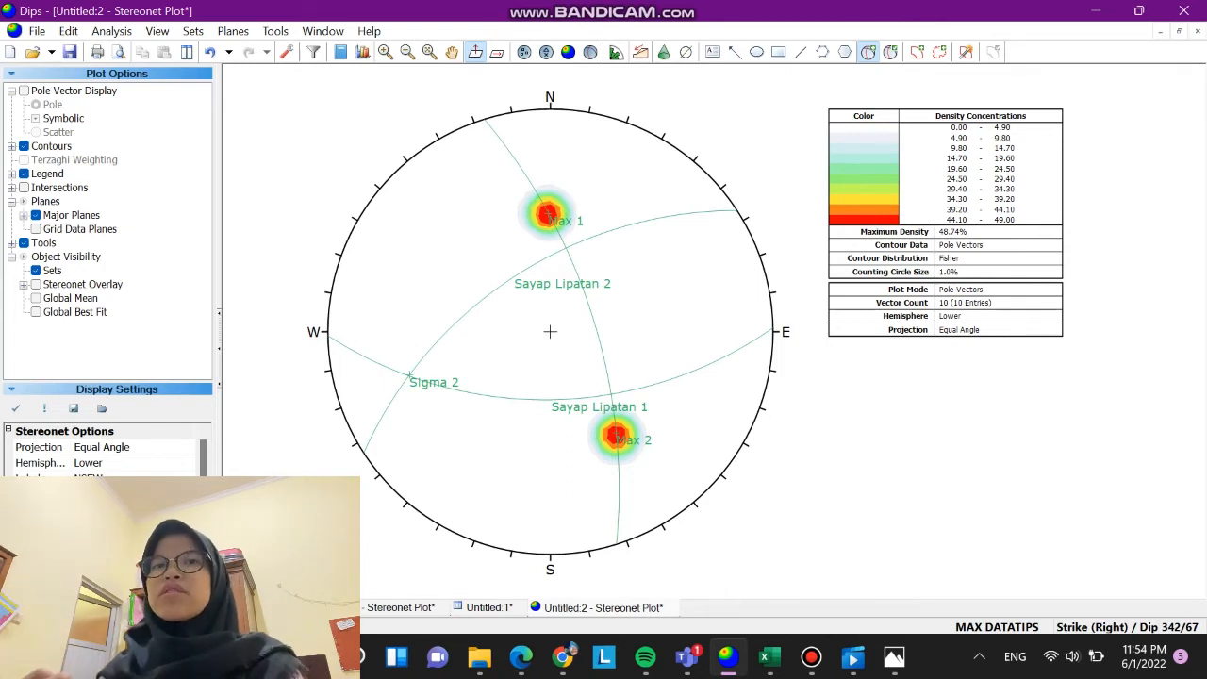
click(409, 376)
key(Tab)
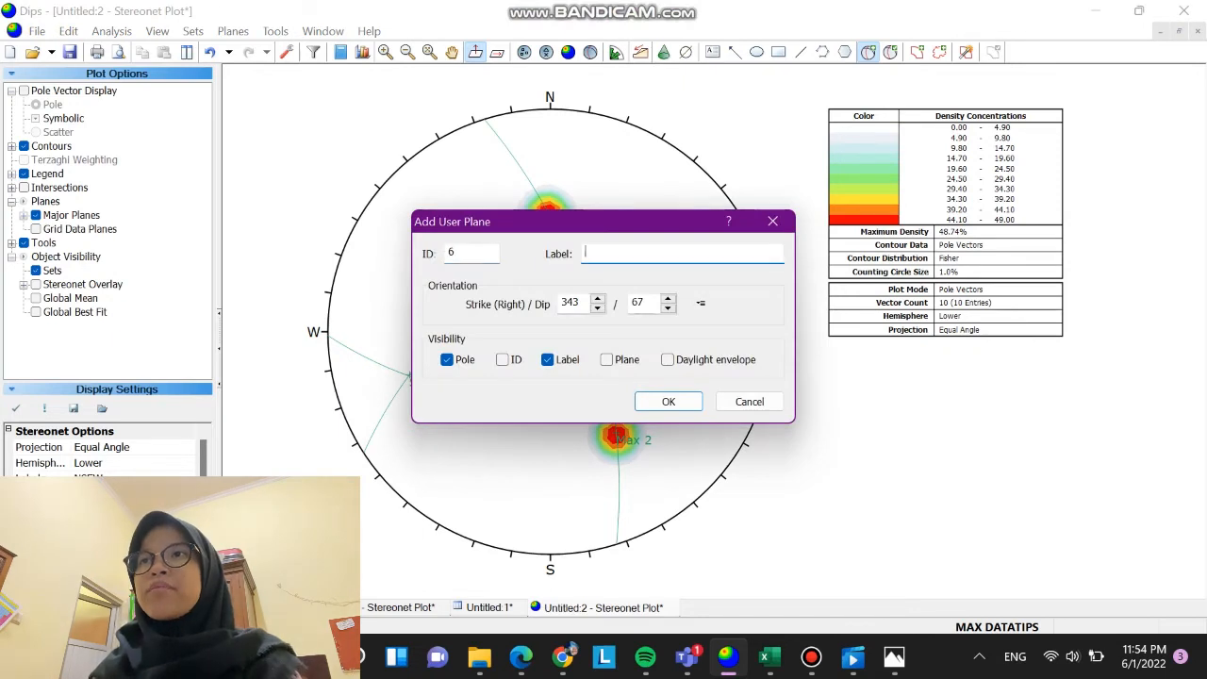
text(Bidang bantu)
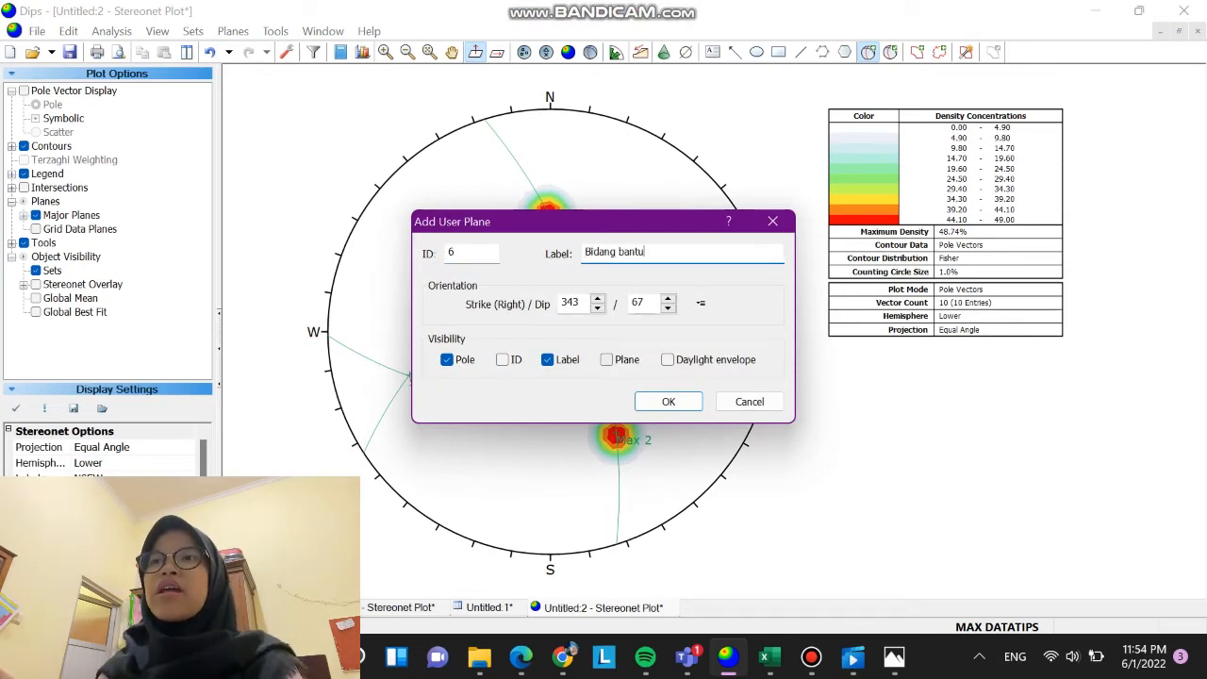
click(607, 360)
click(668, 401)
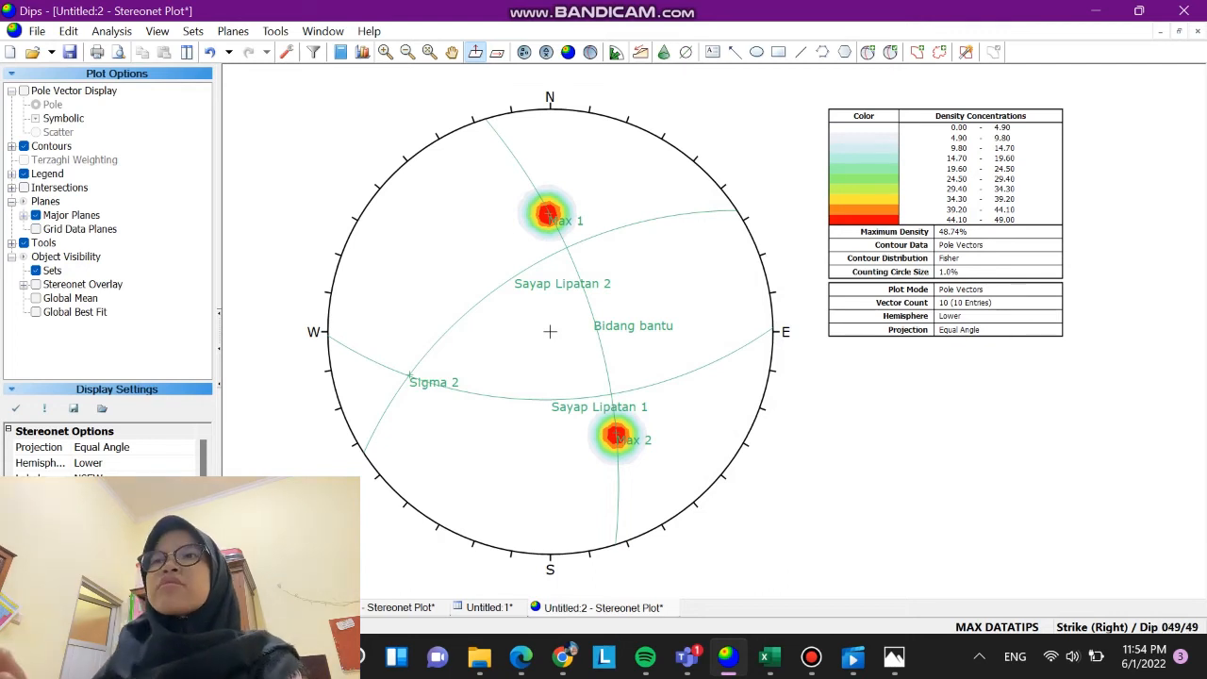
Measure the angle between the two points where the Bidang bantu plane crosses the Sayap Lipatan 1 and 2 planes
click(275, 31)
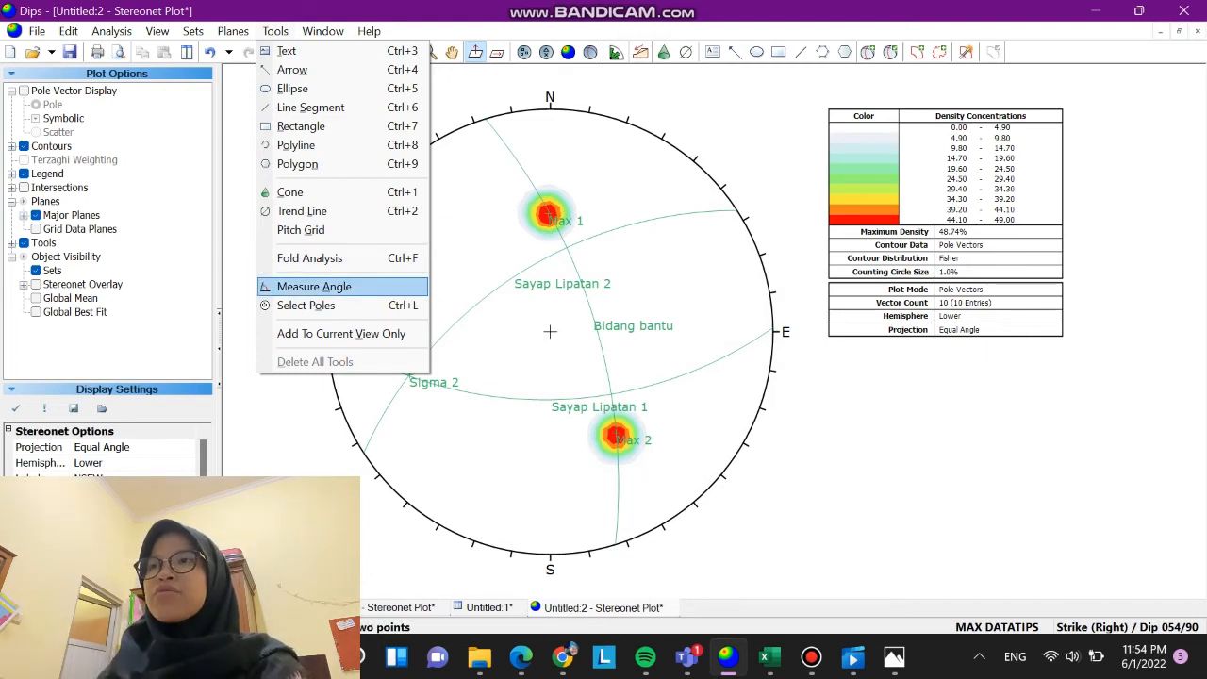
click(314, 286)
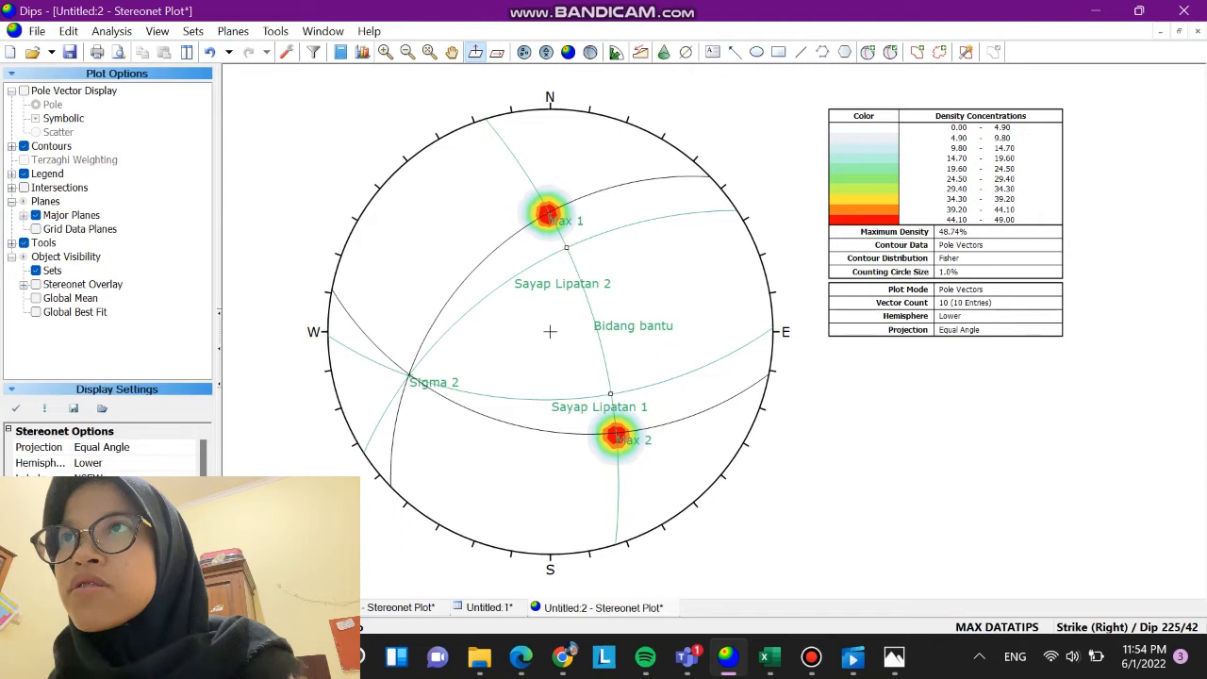
click(550, 332)
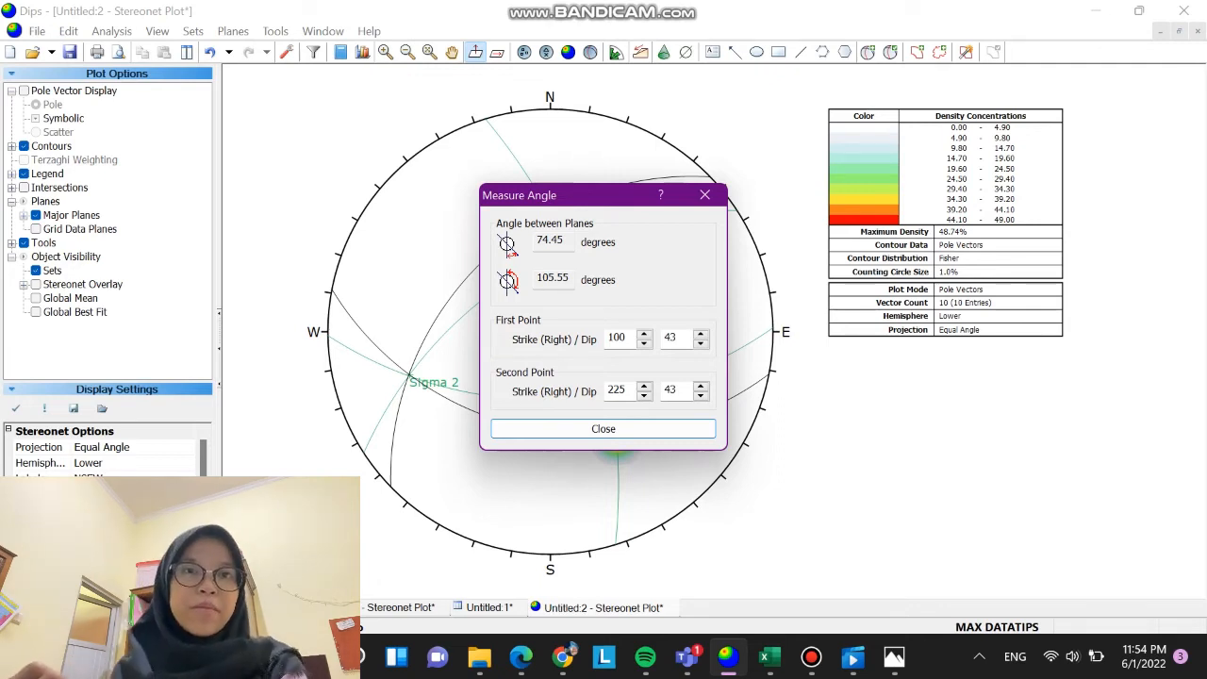
click(704, 194)
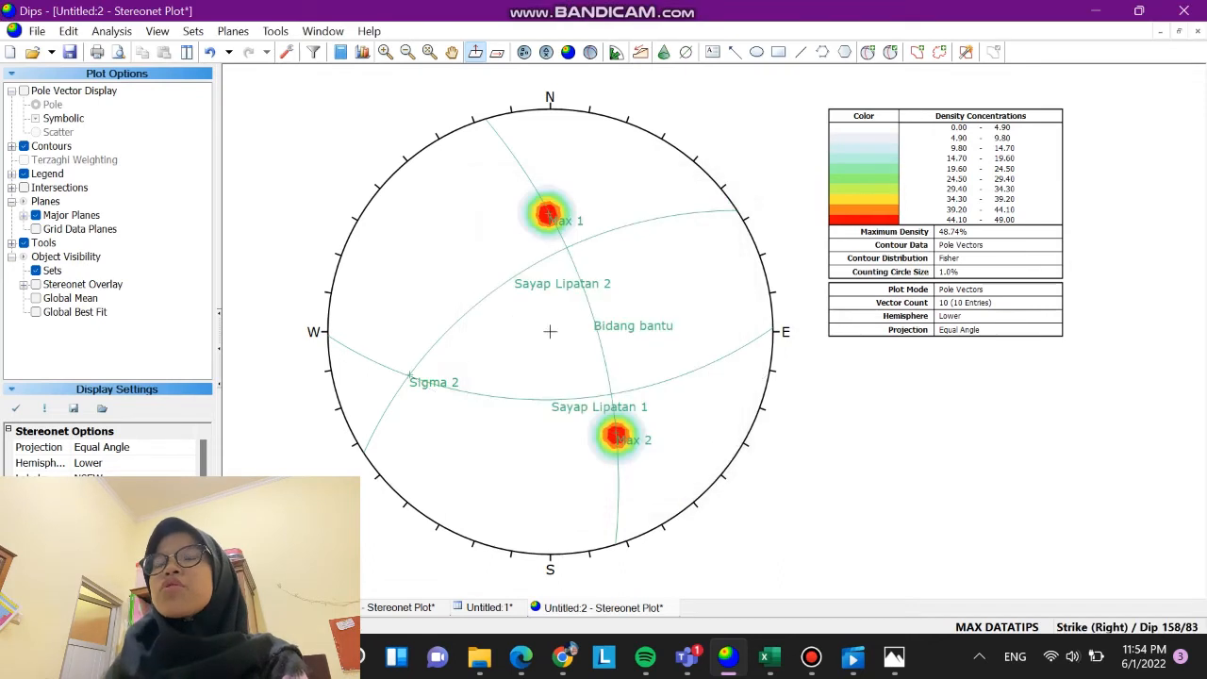
Overlay a pitch grid on the Bidang bantu plane and add a user plane labelled Sigma 1 at strike/dip 159/24, showing only pole and label
click(276, 31)
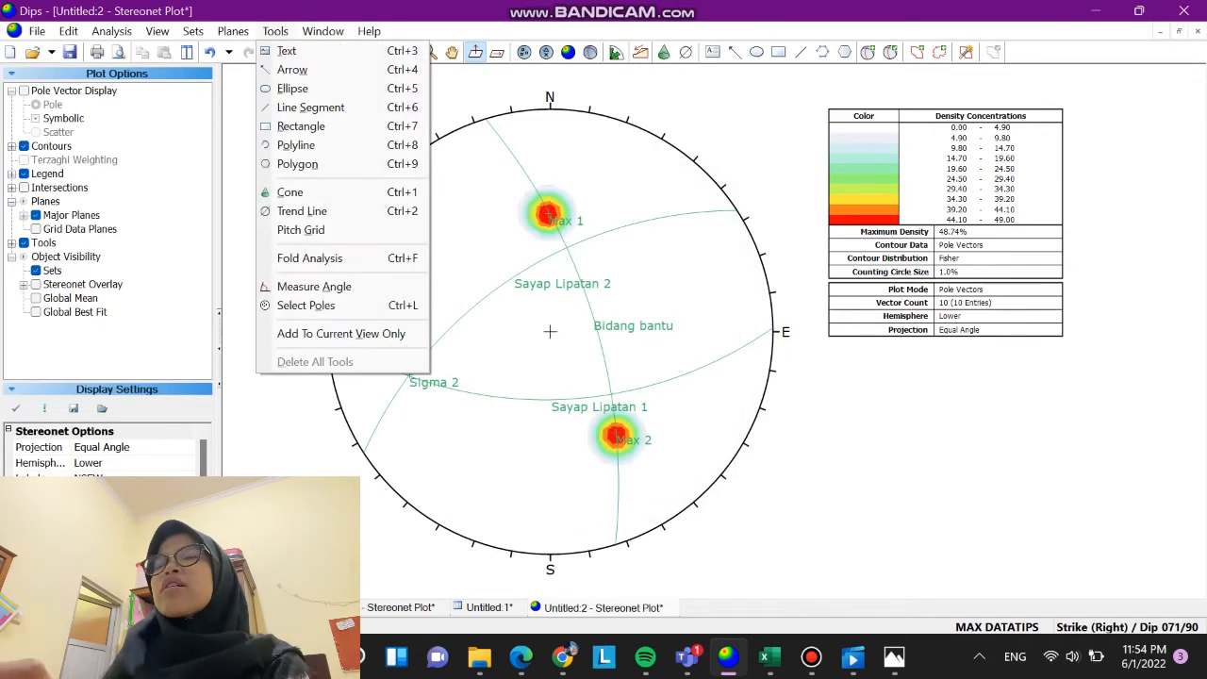
click(302, 230)
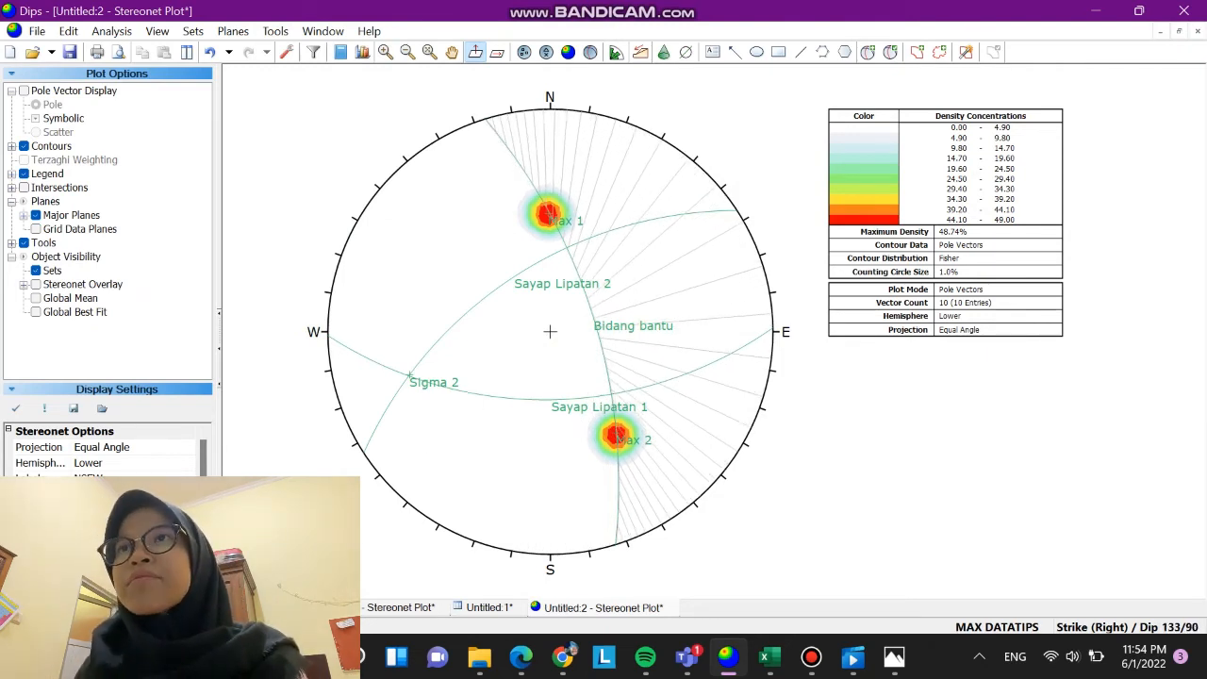
click(868, 52)
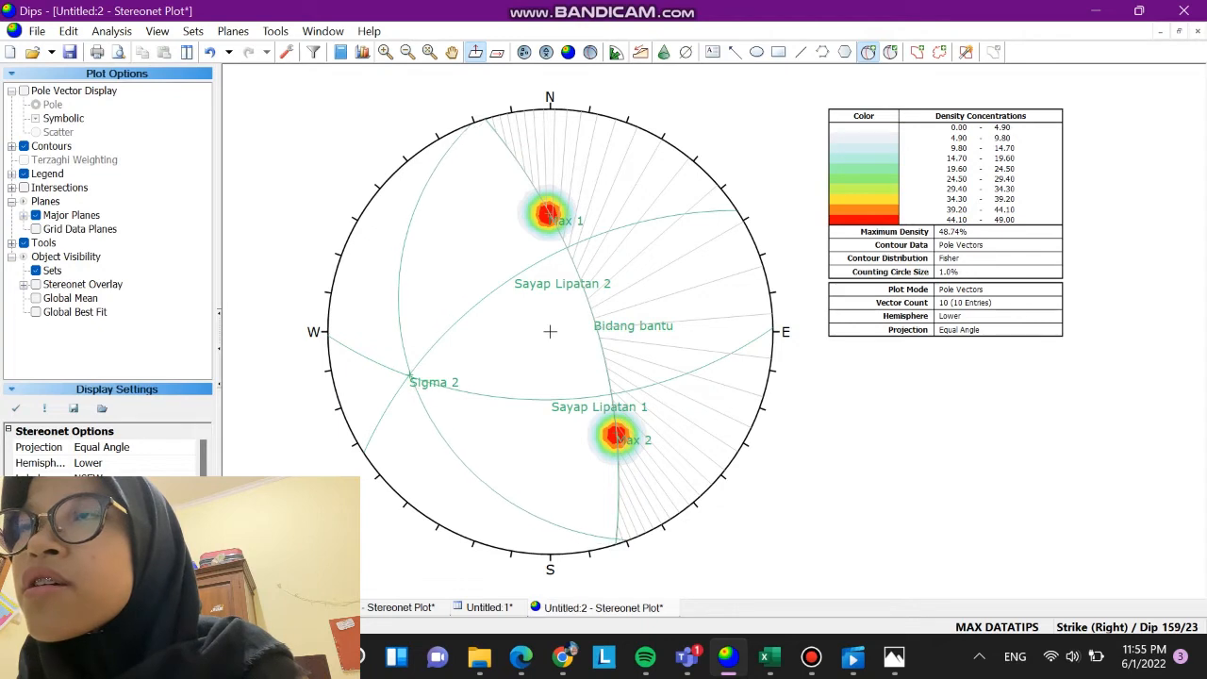
click(549, 331)
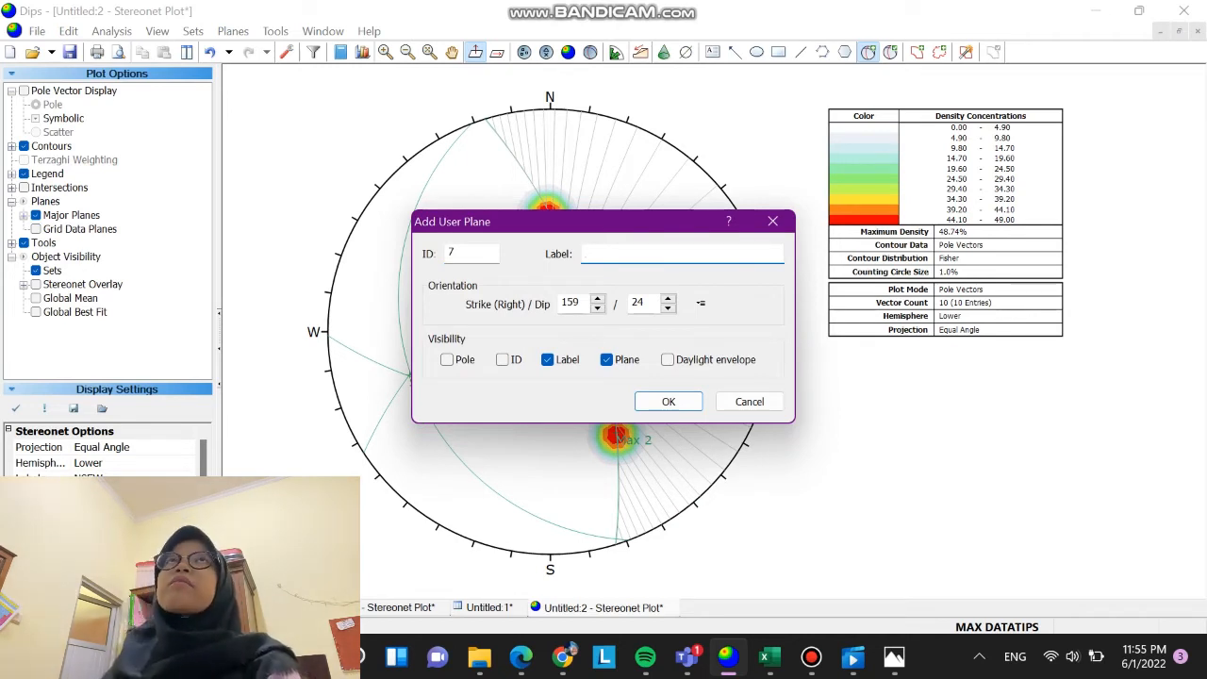
text(Sigma 1)
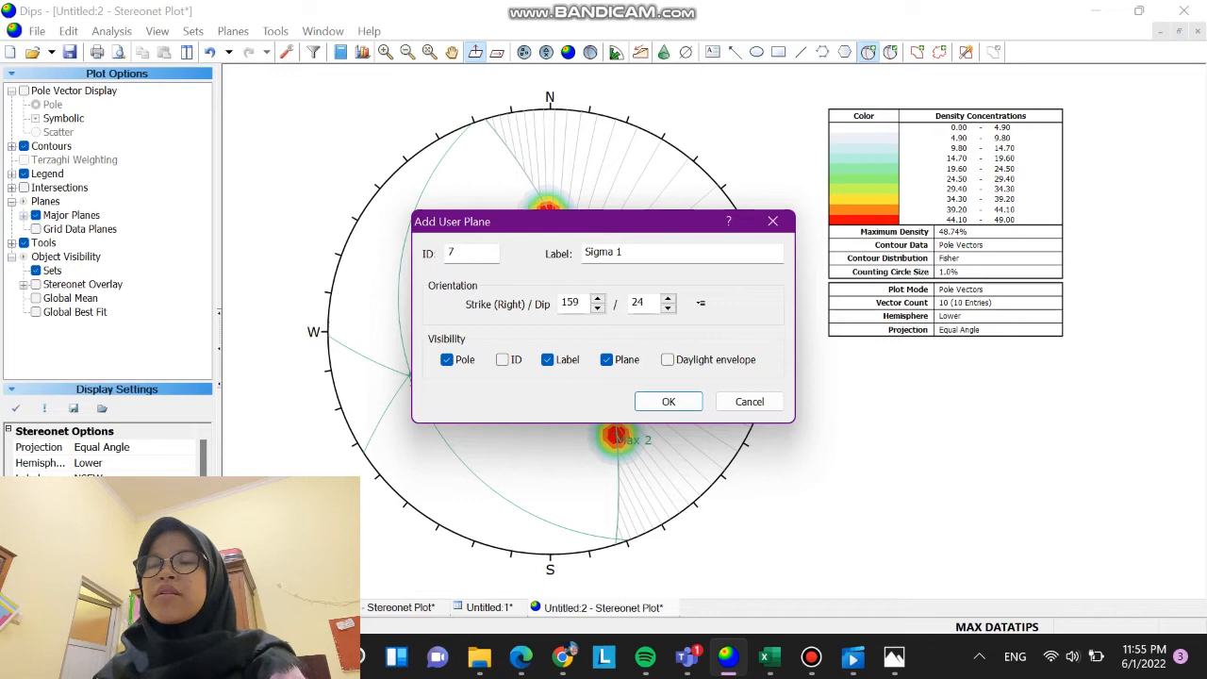
click(668, 401)
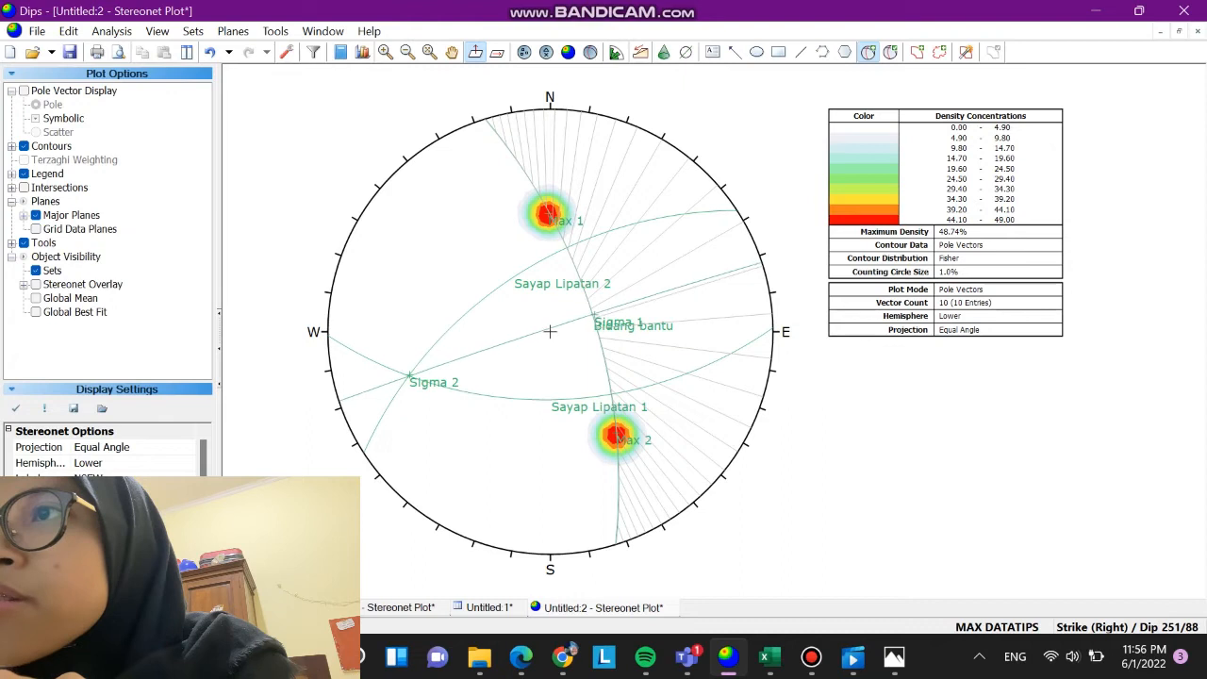
Add a user plane labelled Sigma 3 at strike/dip 252/88 on the southern end of Bidang bantu, showing its pole and label
click(550, 331)
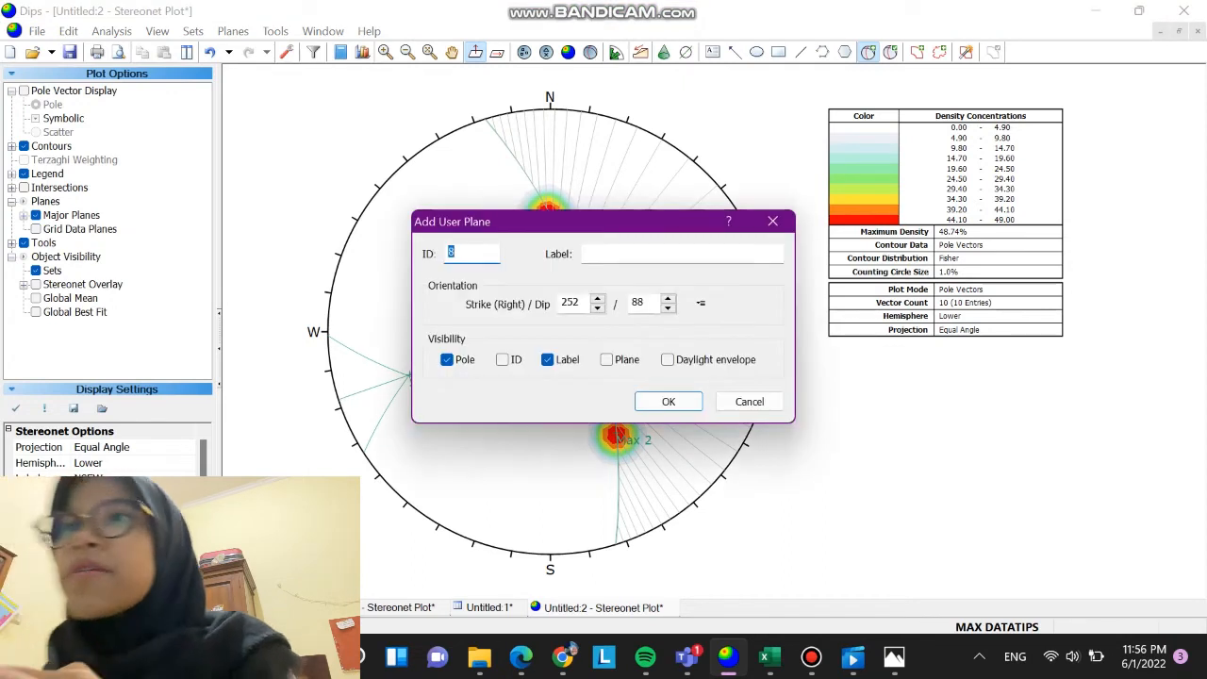
click(681, 253)
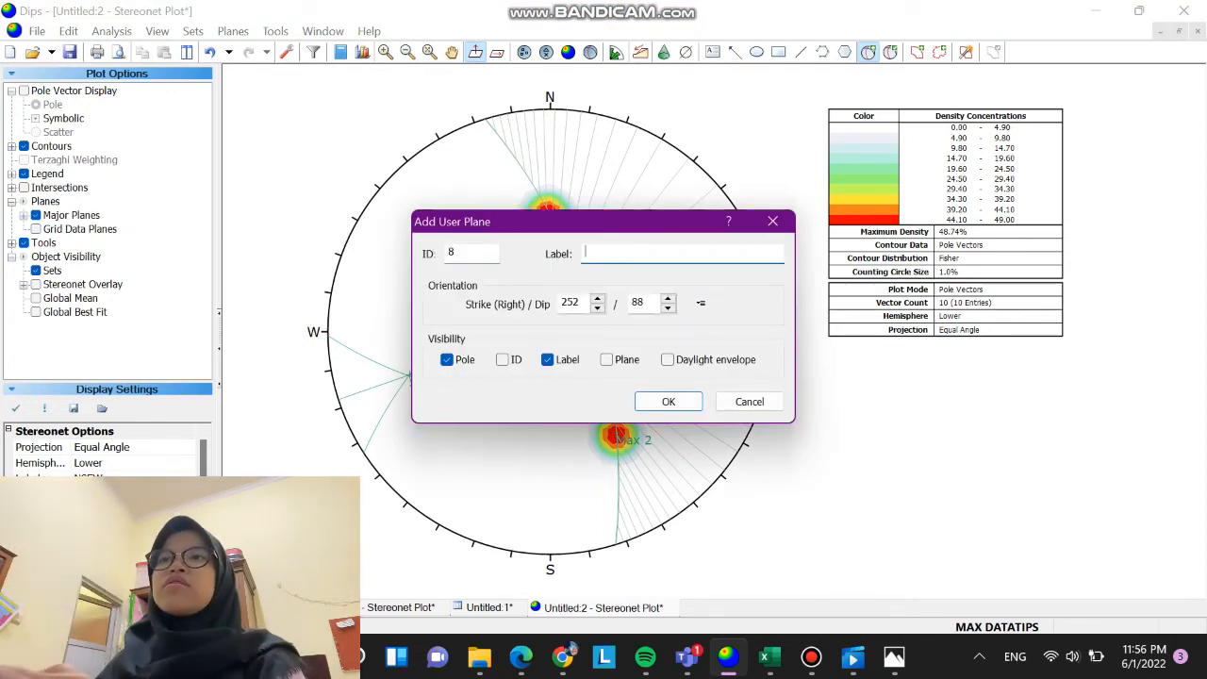
text(Sigma 3)
key(Return)
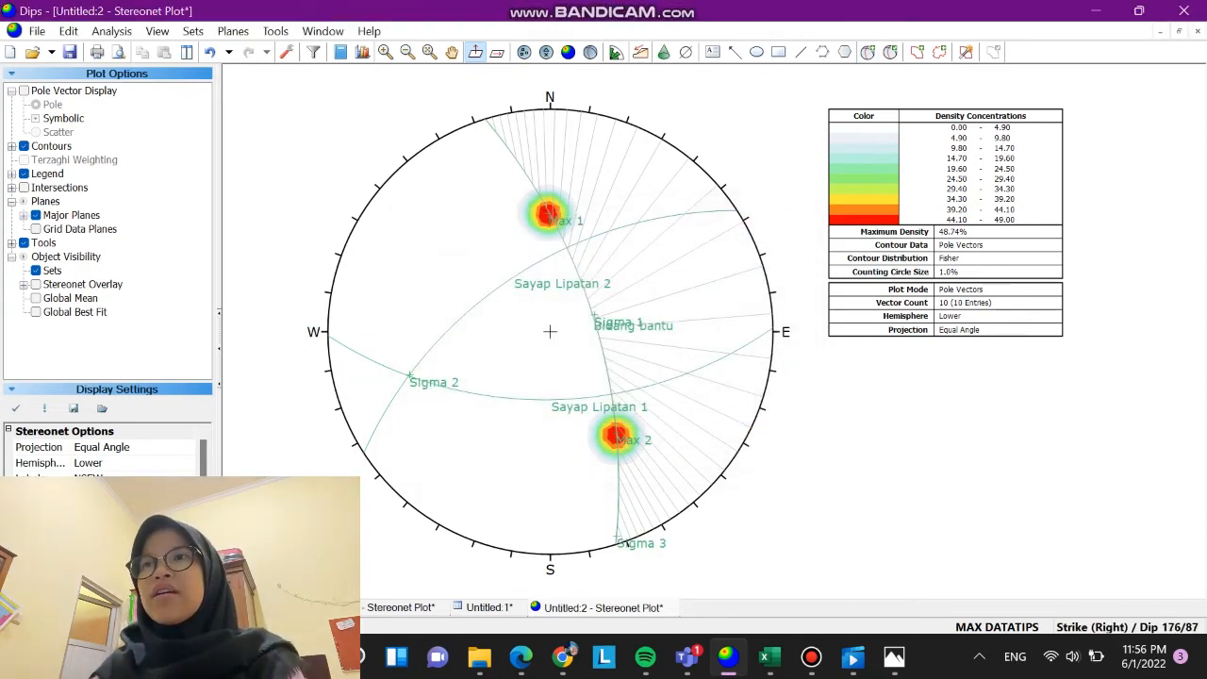
Add a user plane labelled Axial Plane at strike/dip 252/89 through Sigma 1 and Sigma 2, with its plane and label visible
click(868, 53)
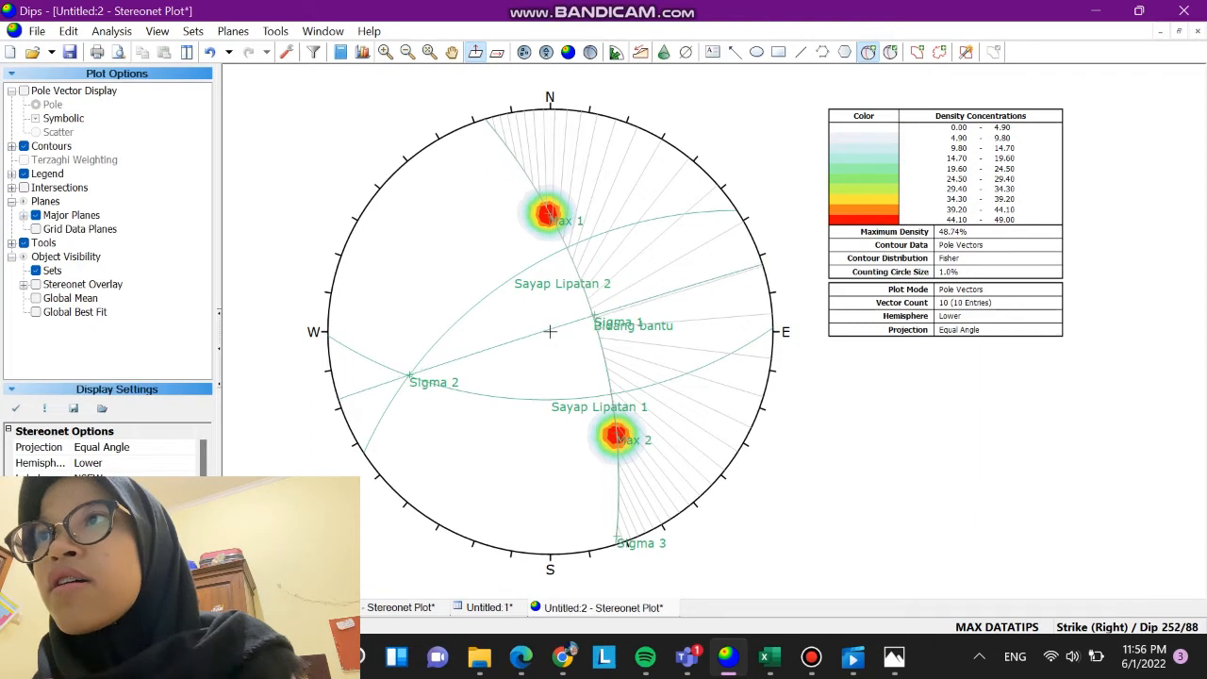
click(618, 541)
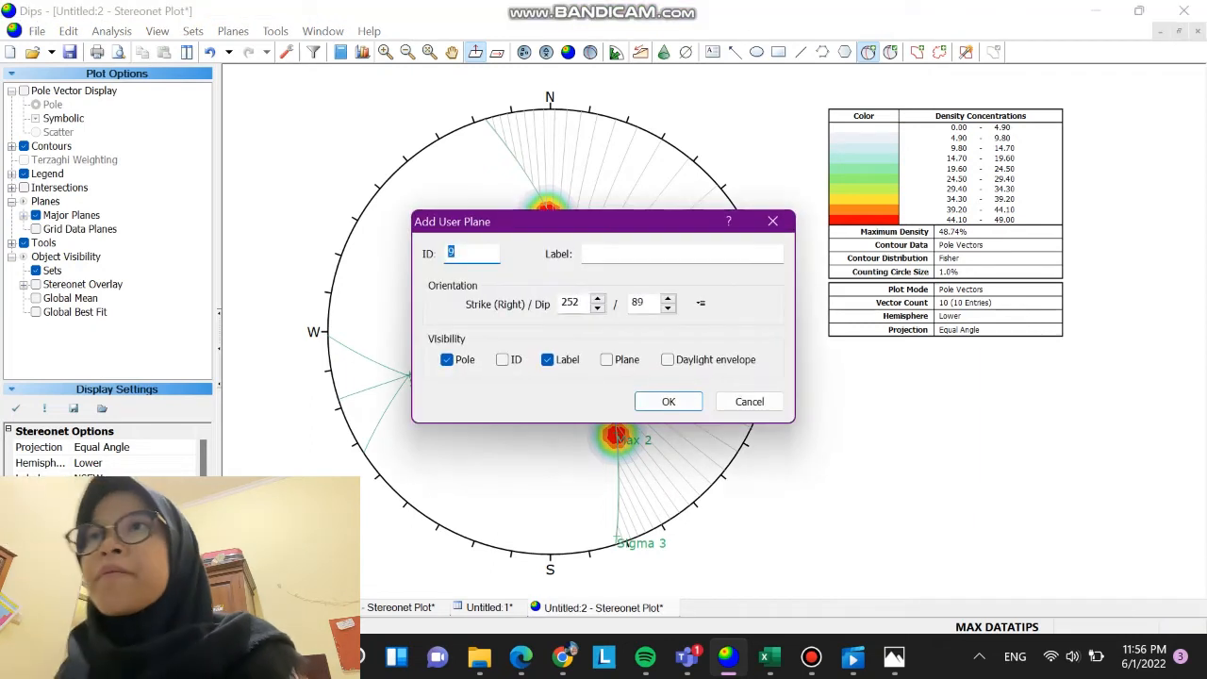
click(651, 252)
text(Axila)
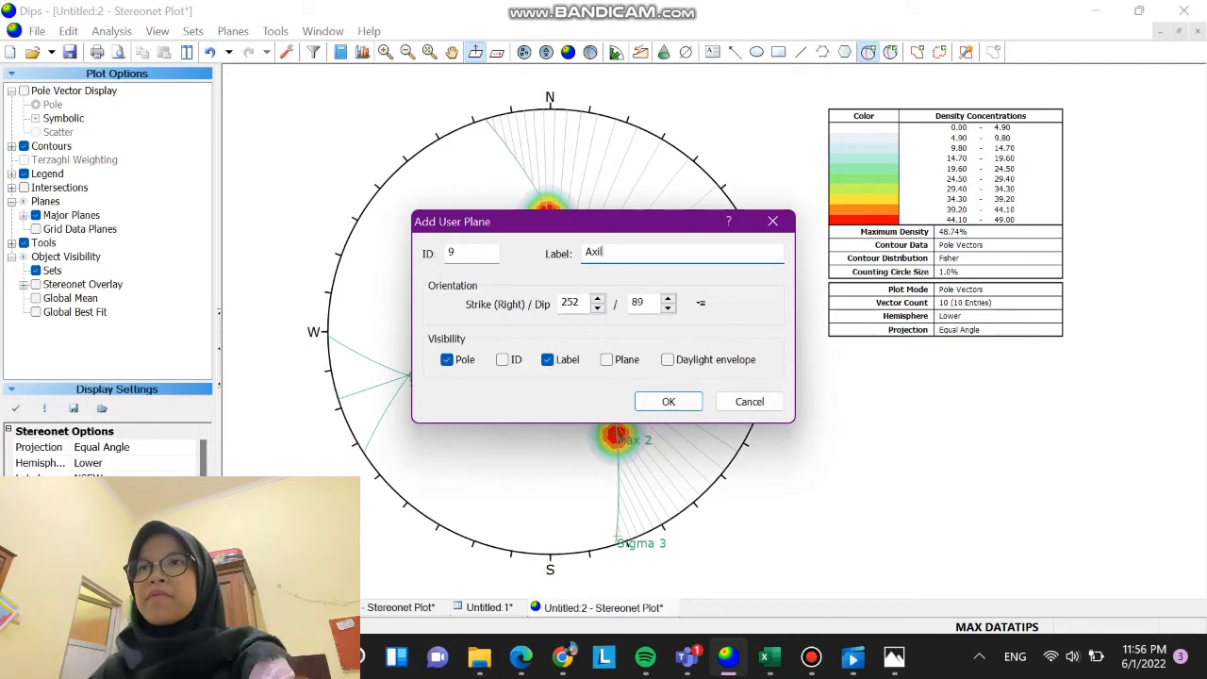
key(BackSpace)
key(BackSpace)
text(al Plane)
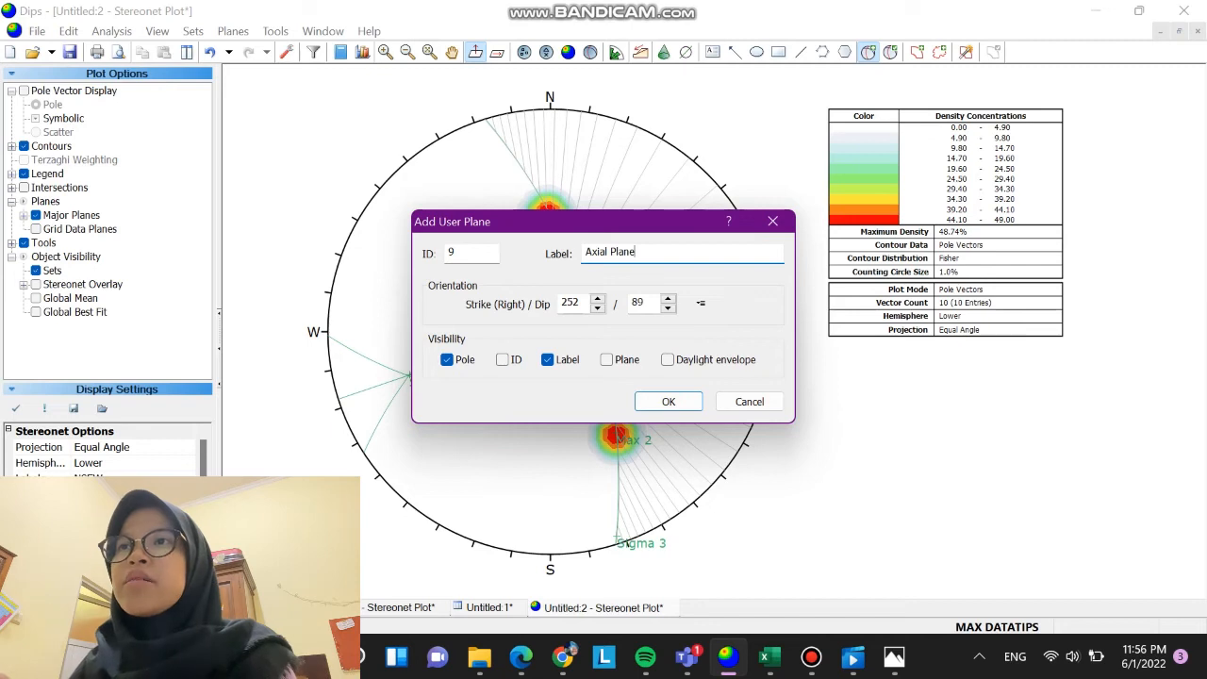
click(607, 360)
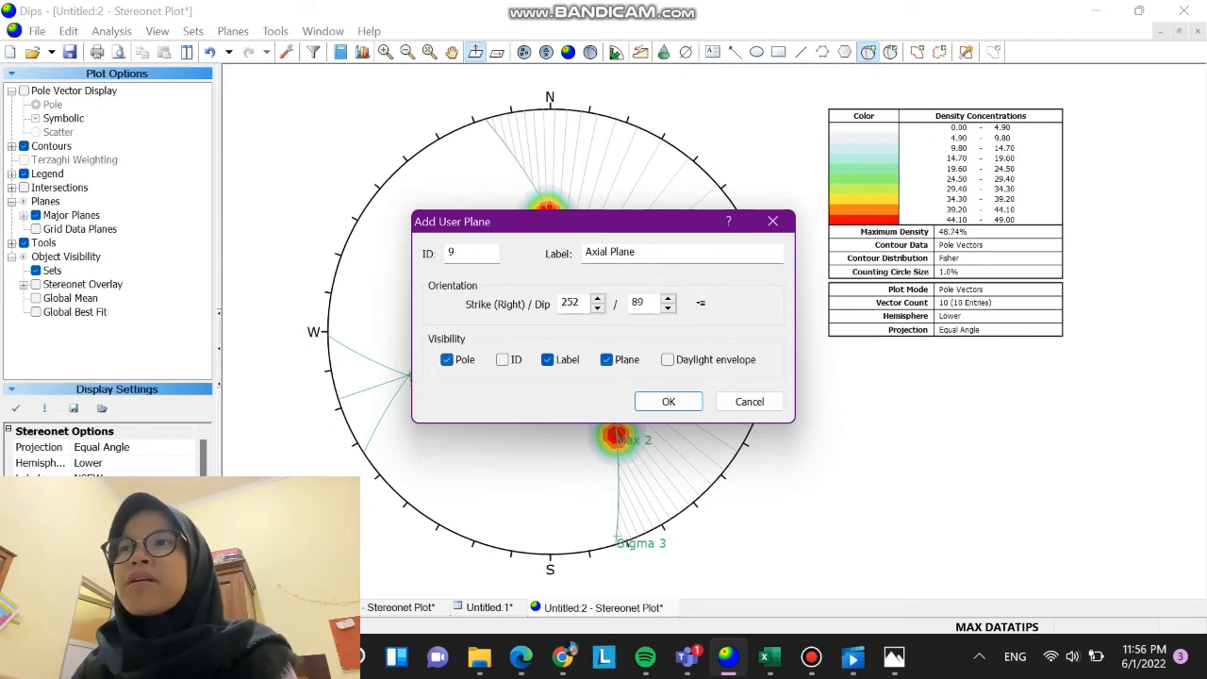
click(669, 402)
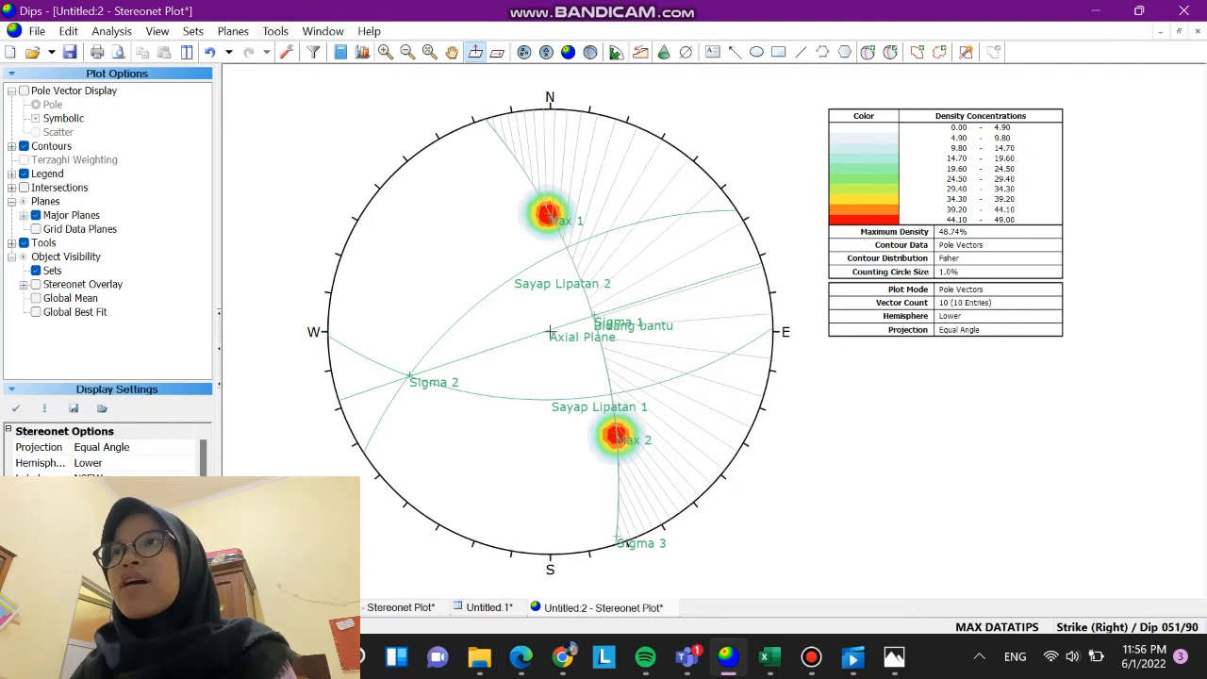
Measure the angle between a point near Sigma 3 and a point just northeast of Sigma 1
click(276, 31)
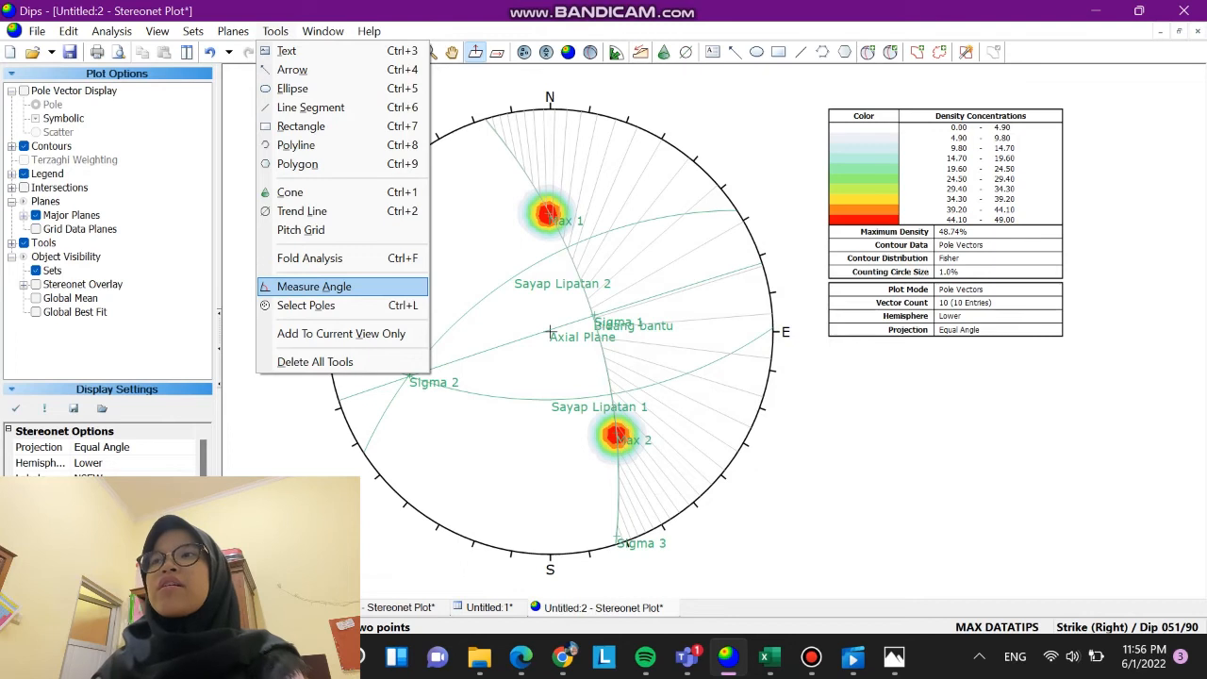
click(314, 286)
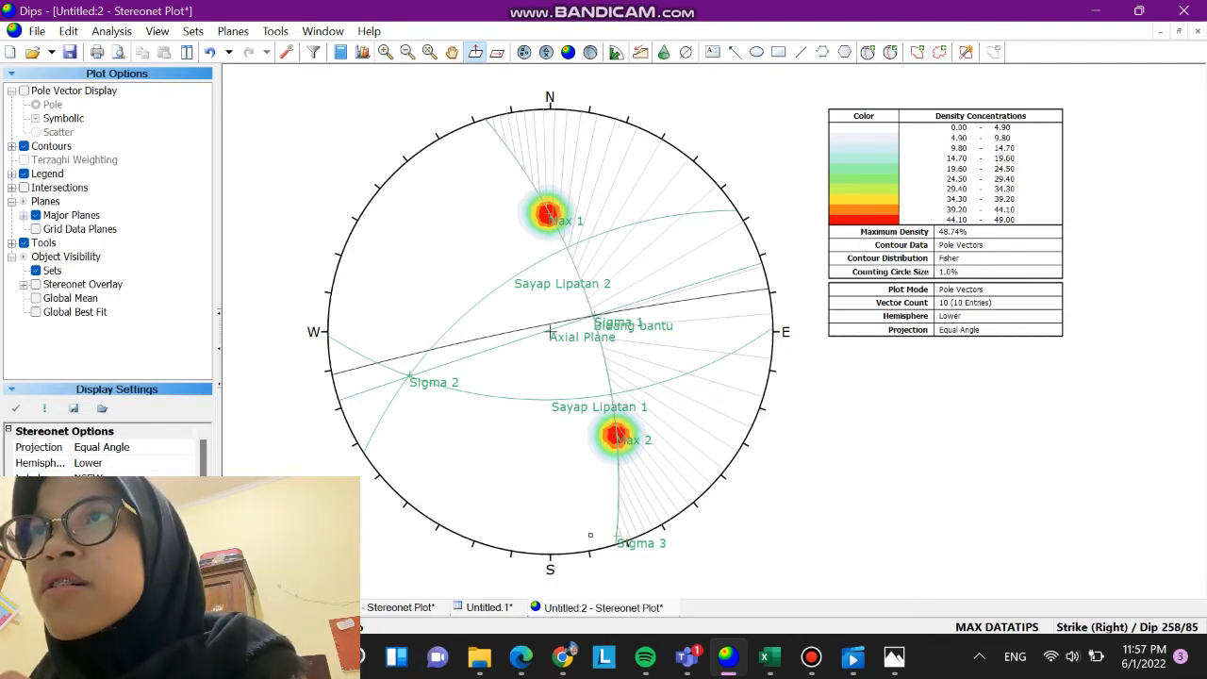
click(591, 535)
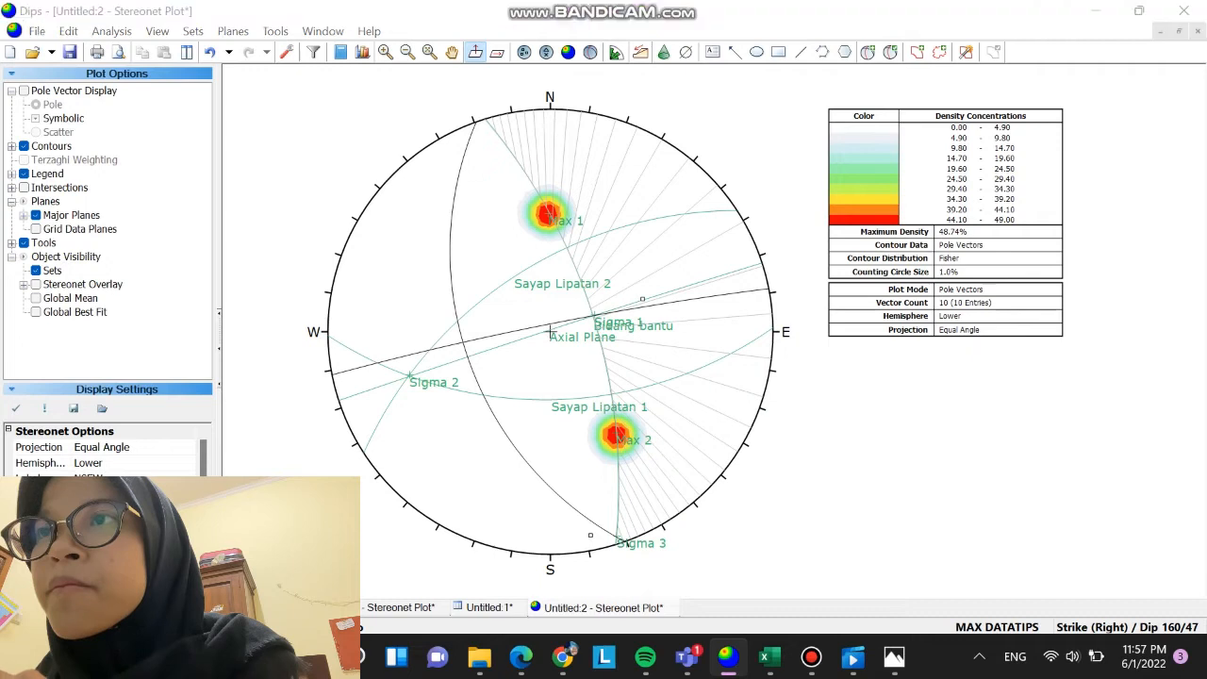
click(550, 332)
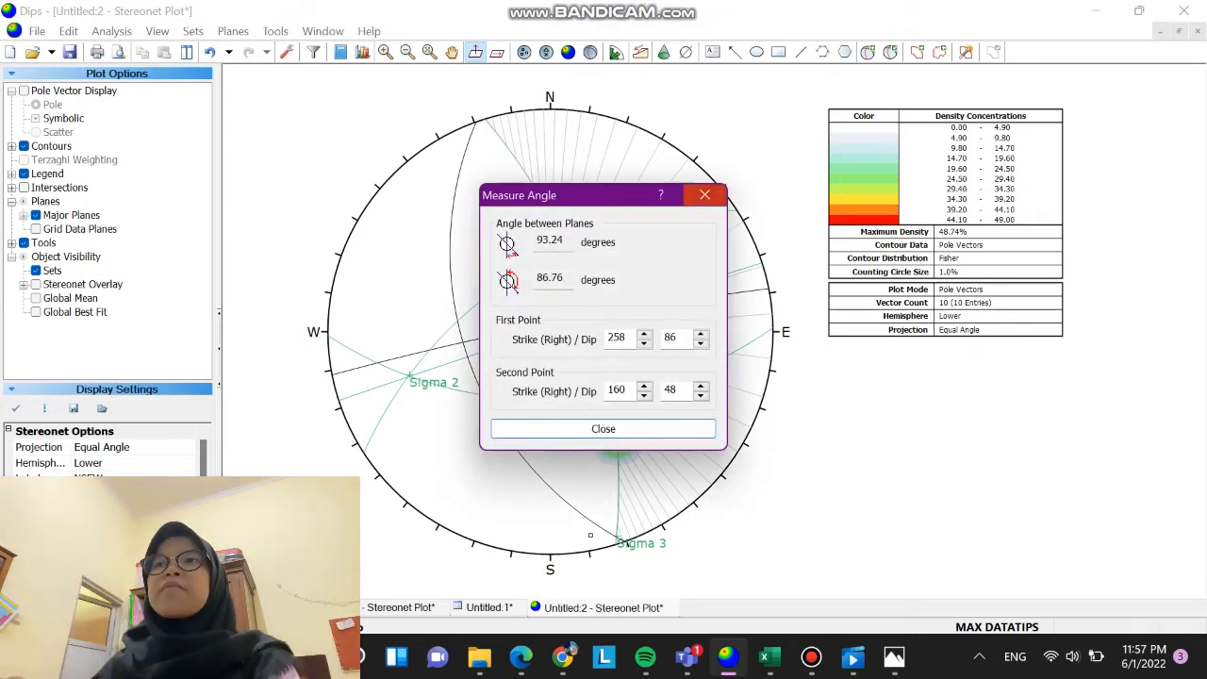
click(705, 194)
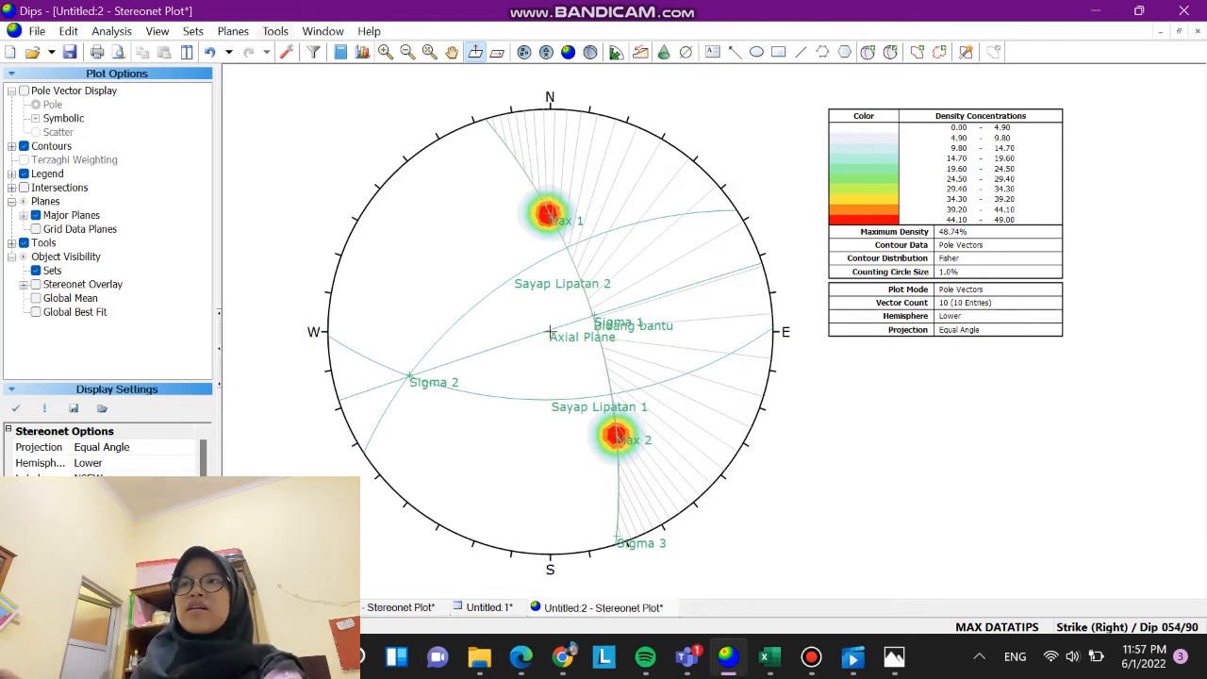
Remove the pitch grid by deleting all tools from the stereonet
click(276, 31)
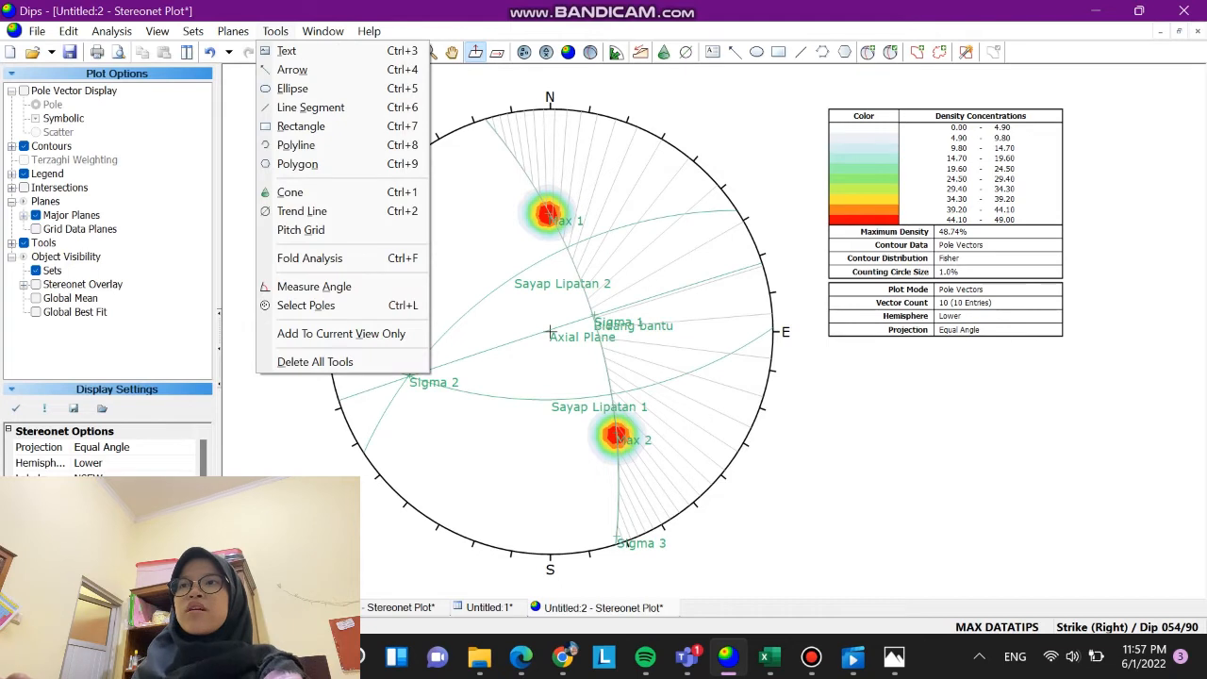
click(315, 363)
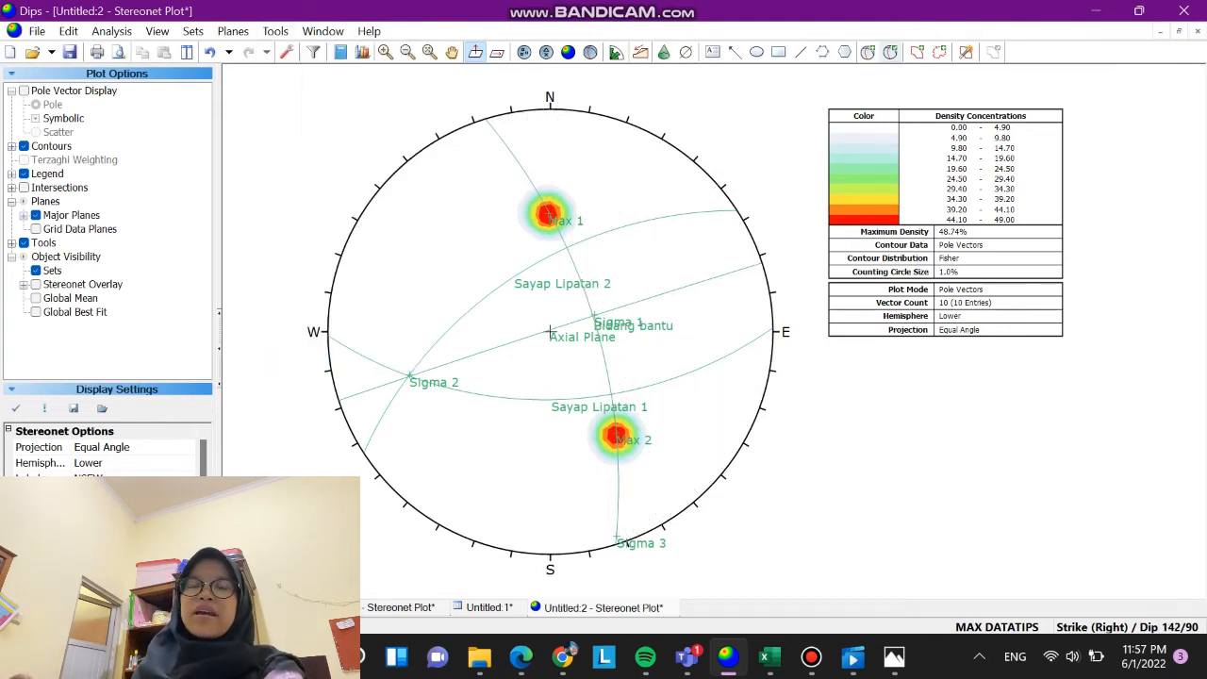
Recolour the Max 1 and Max 2 user planes black
click(890, 52)
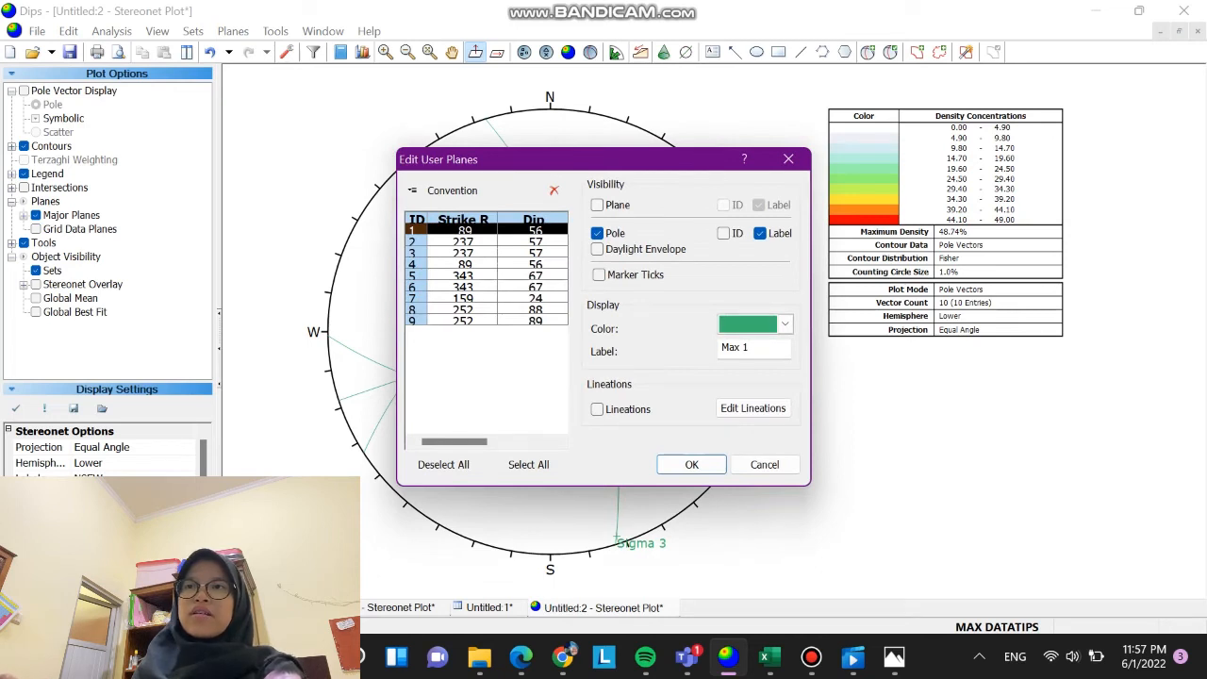
click(784, 323)
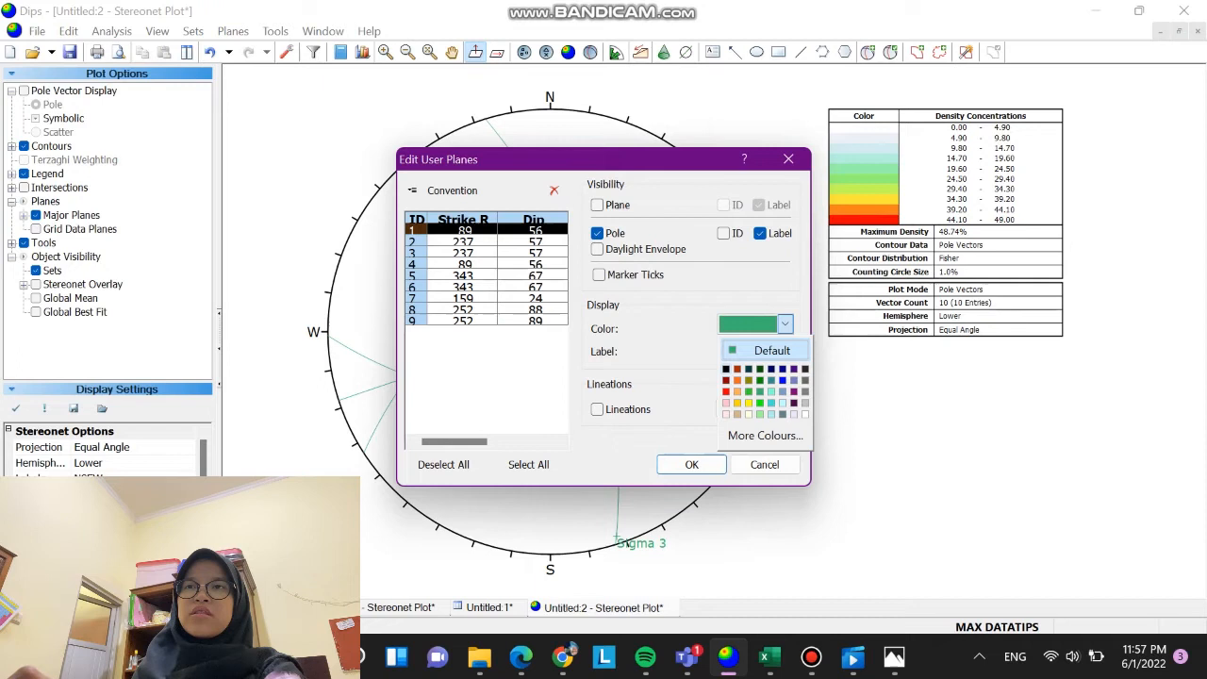
click(727, 370)
click(533, 241)
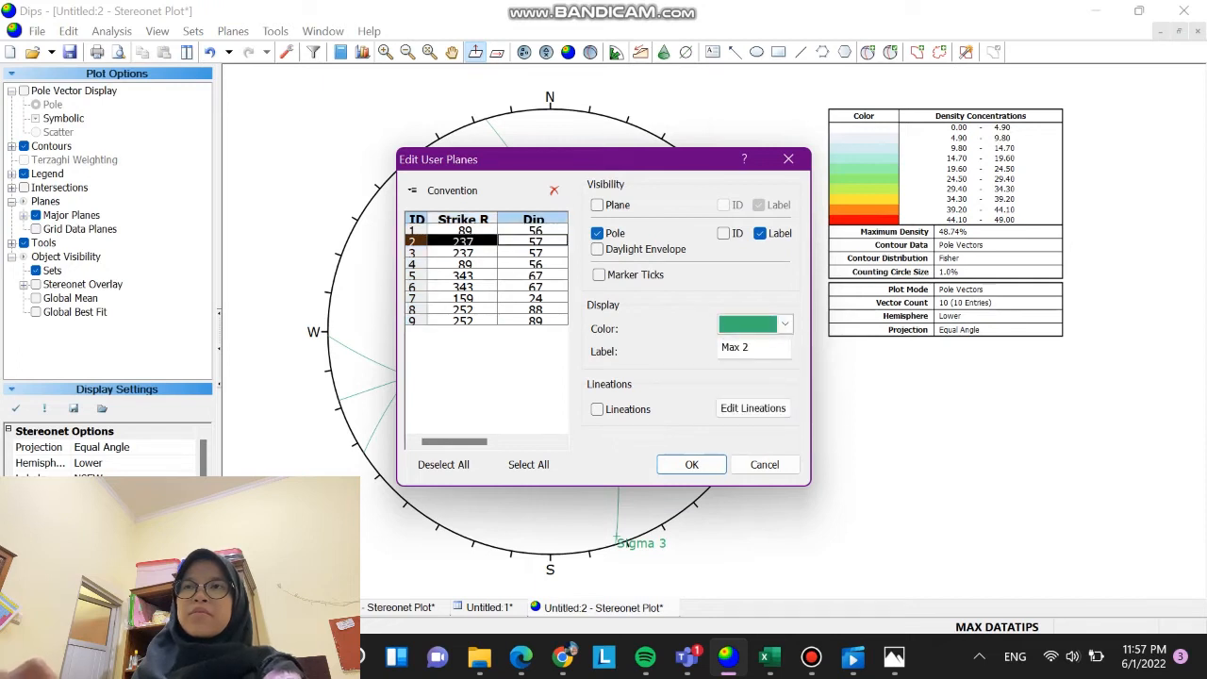
click(785, 324)
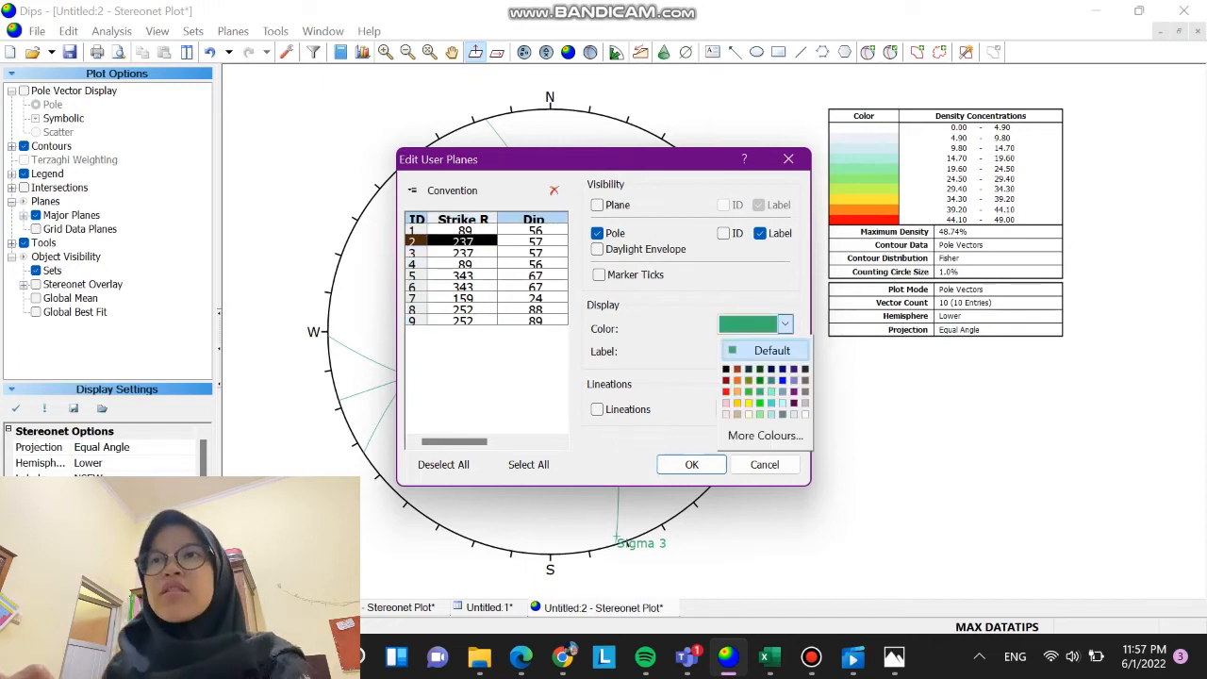
click(726, 369)
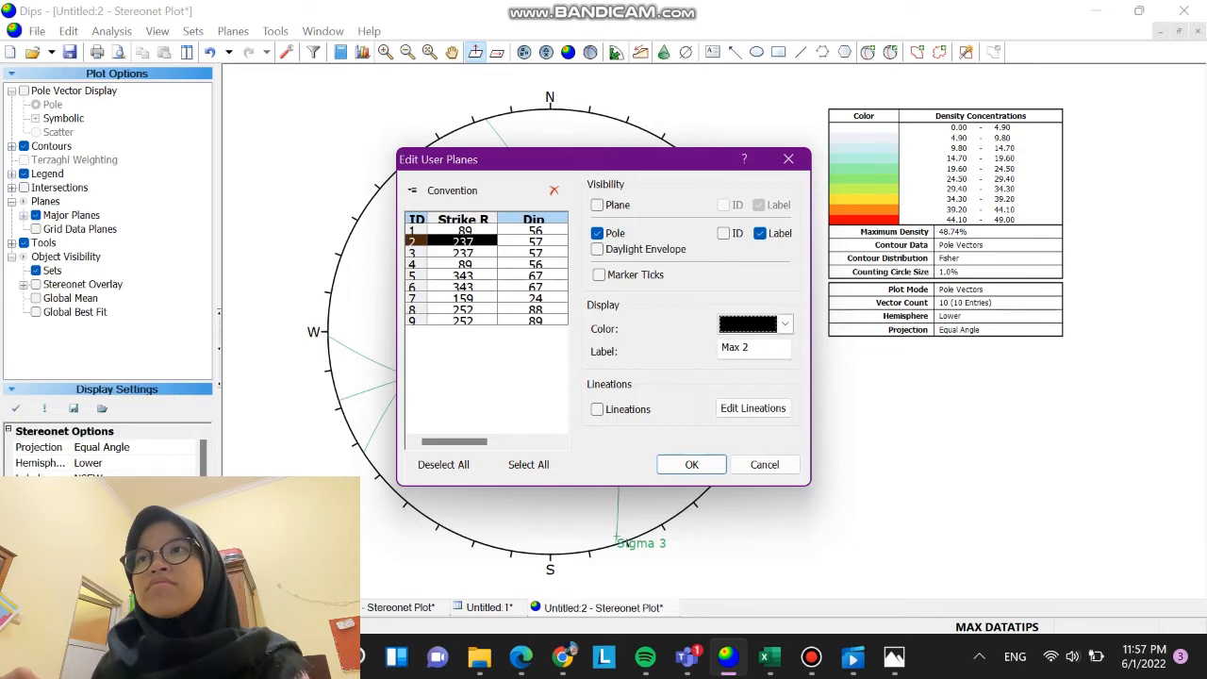
Recolour the fold limb planes, making Sayap Lipatan 2 orange and Sayap Lipatan 1 golden yellow
click(463, 253)
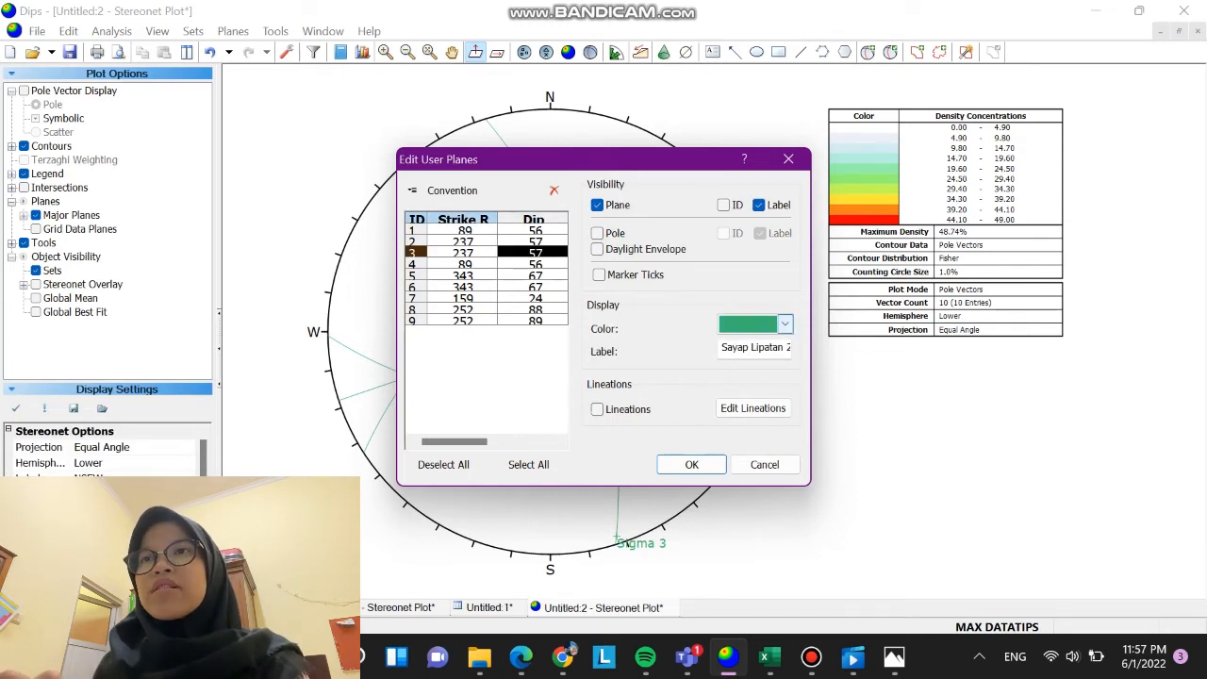
click(785, 323)
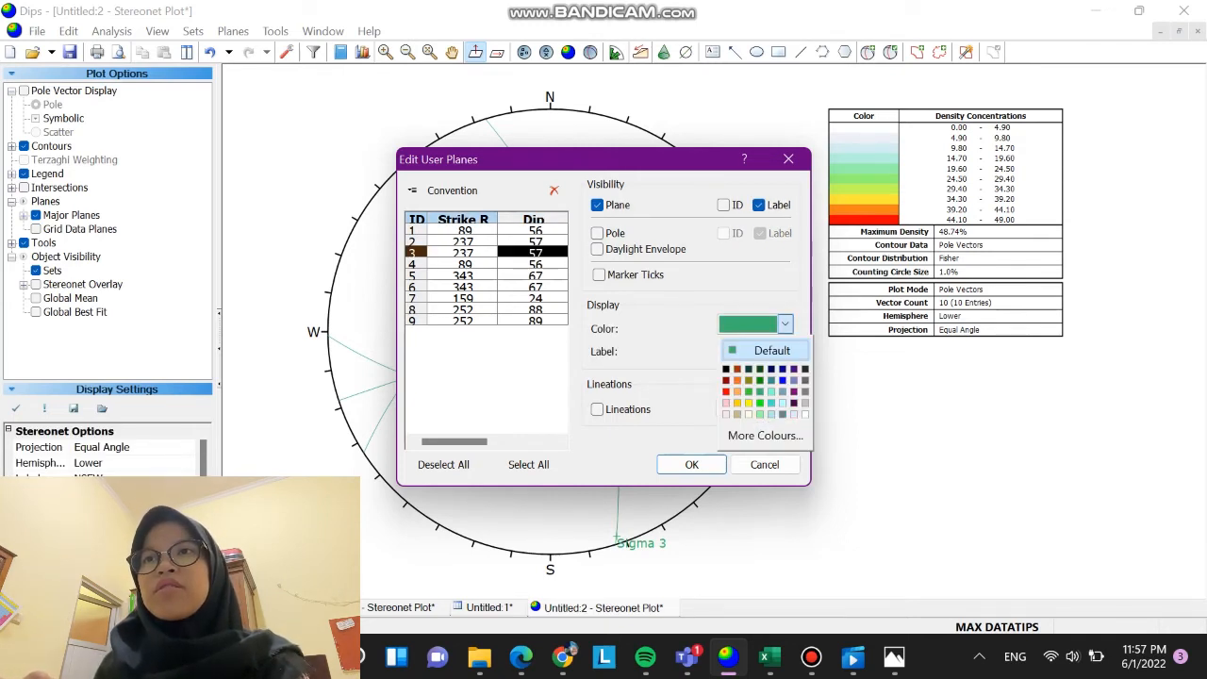
click(738, 381)
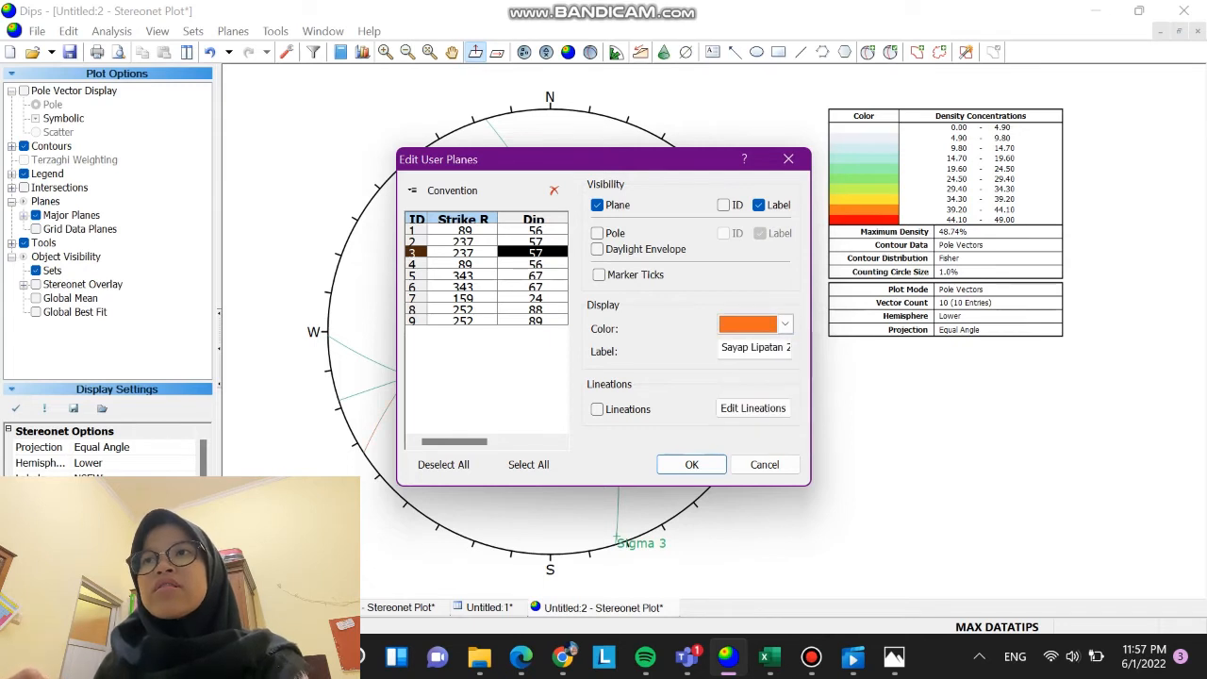
click(533, 264)
click(785, 324)
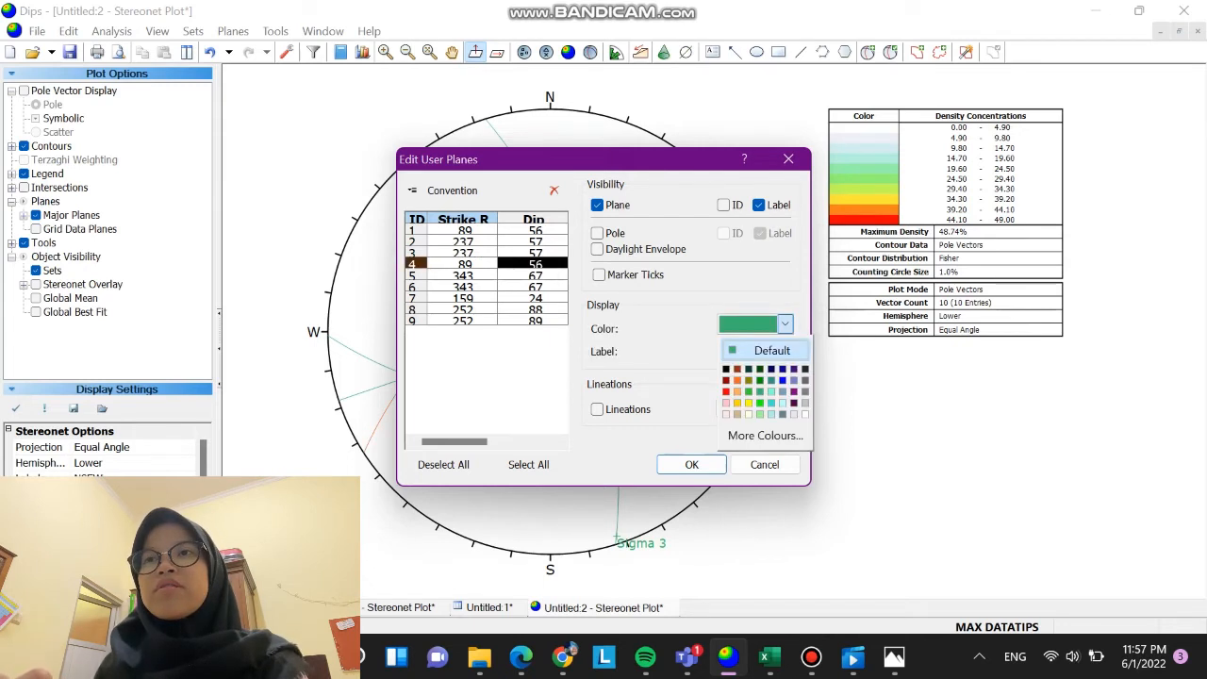
click(738, 403)
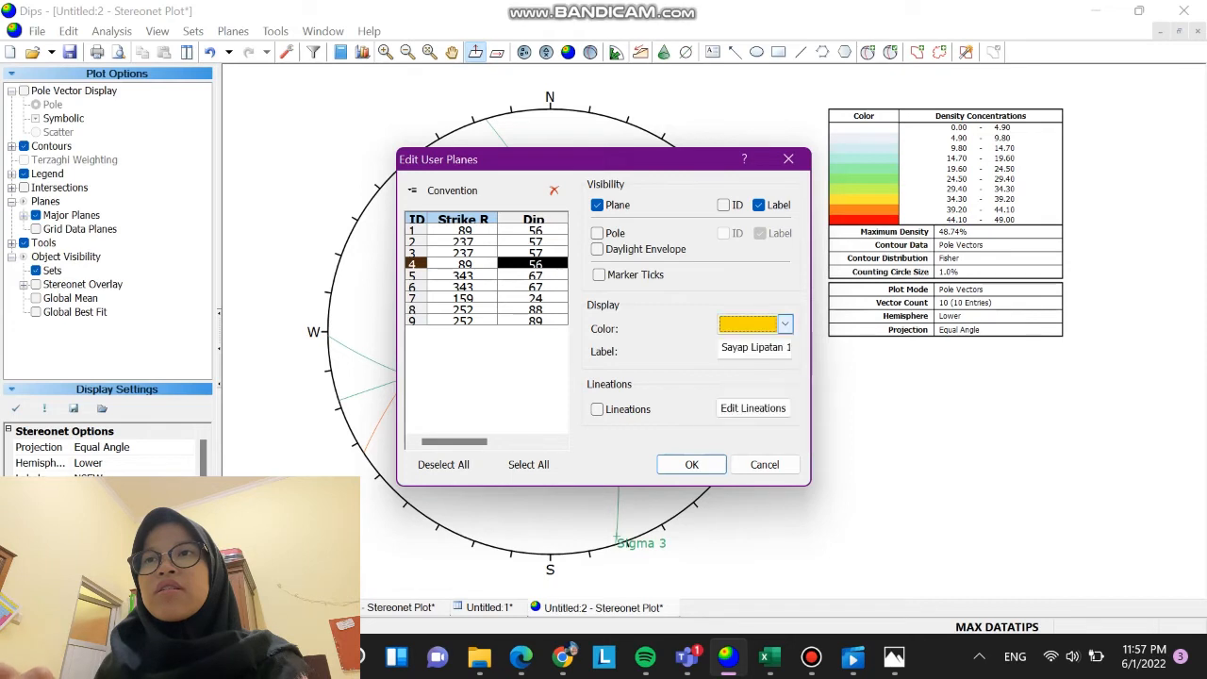
Recolour the Bidang bantu user plane blue
click(462, 275)
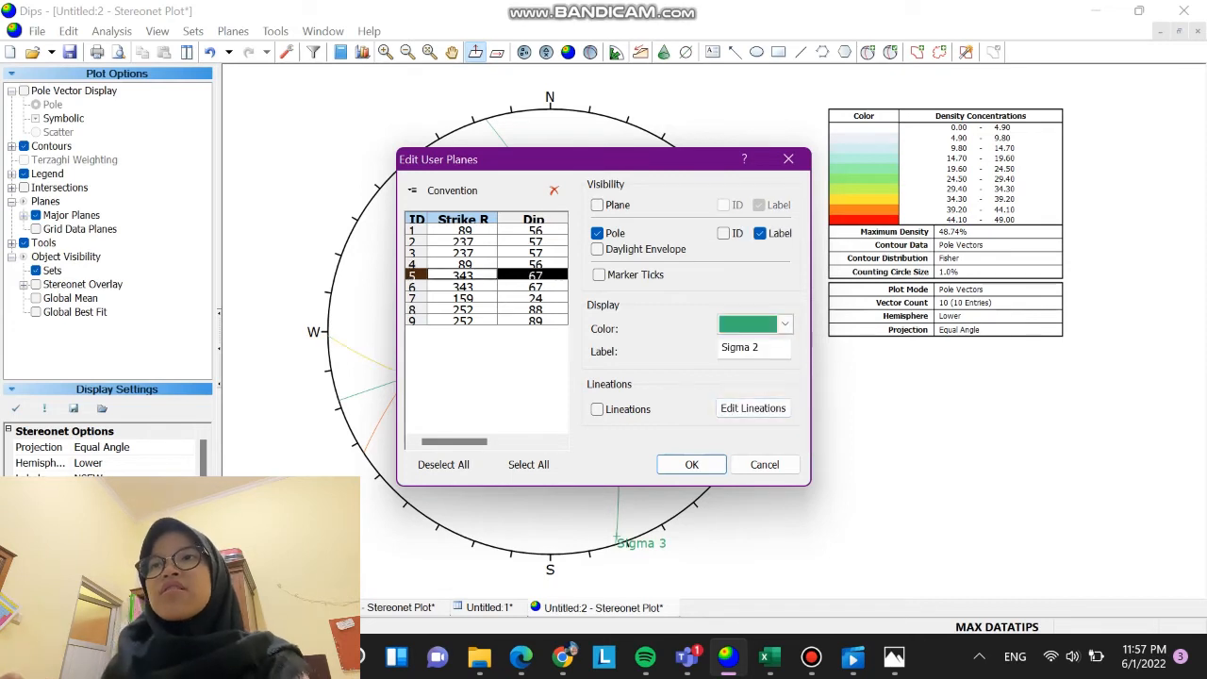
click(533, 287)
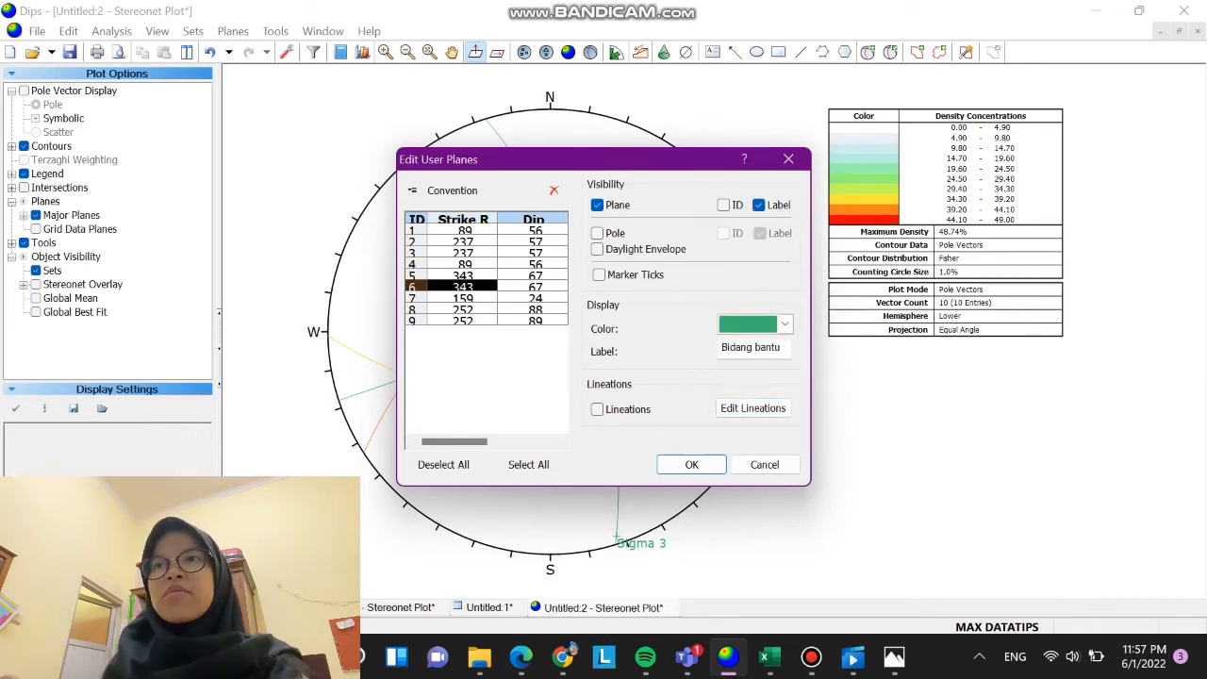
click(785, 324)
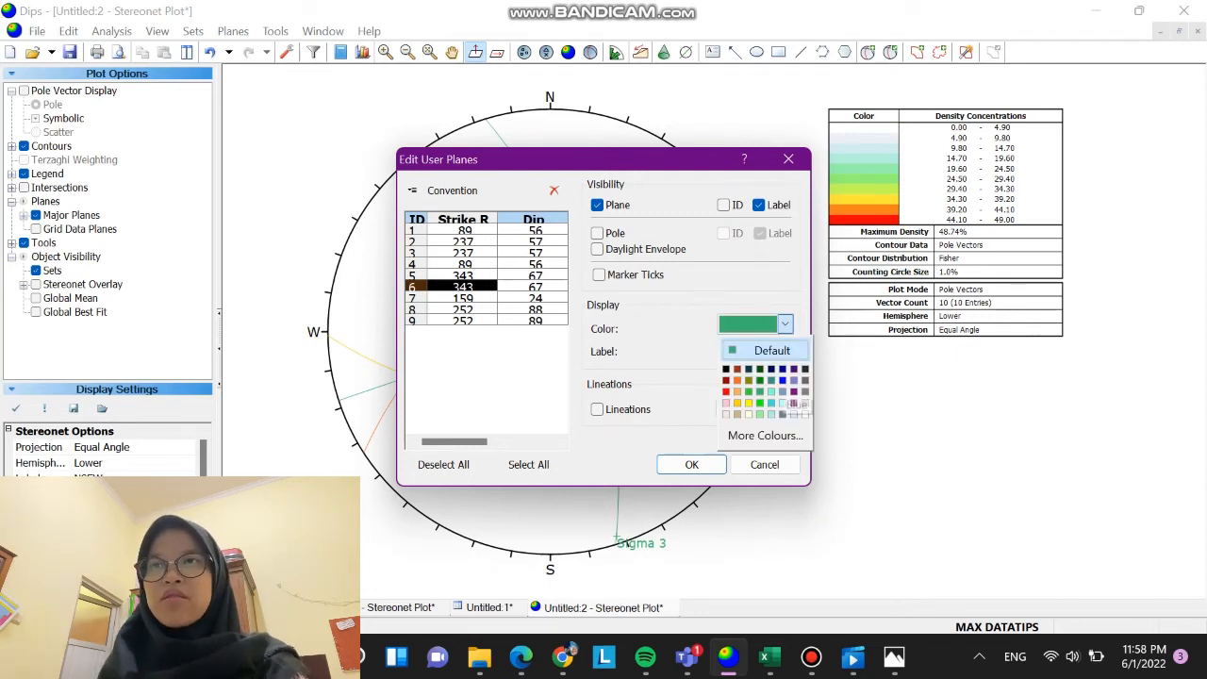
click(782, 380)
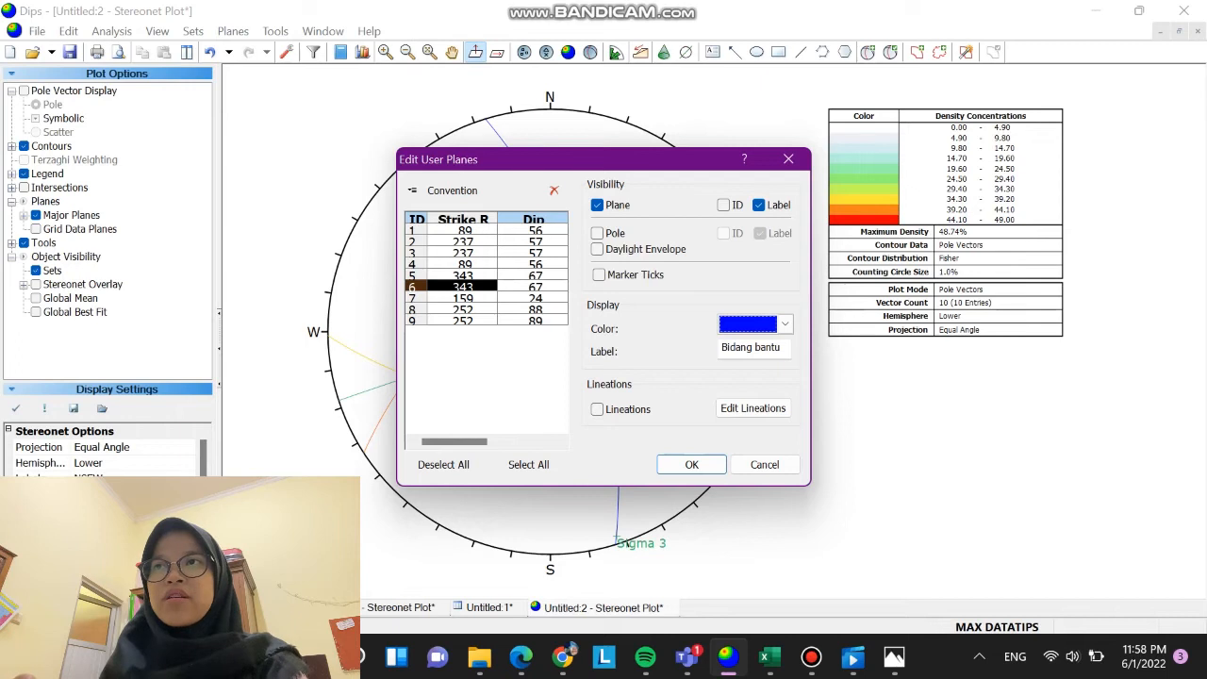
Recolour the Axial Plane user plane purple and apply the user plane colour changes to the stereonet
click(463, 298)
click(534, 309)
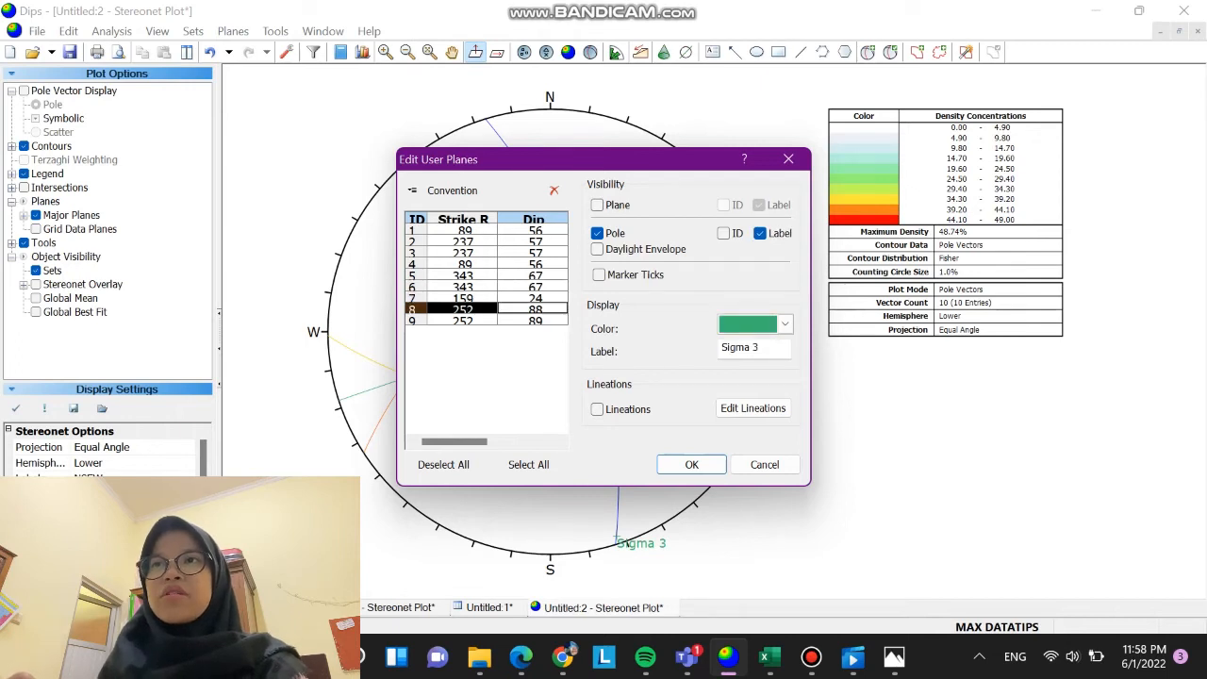
click(534, 321)
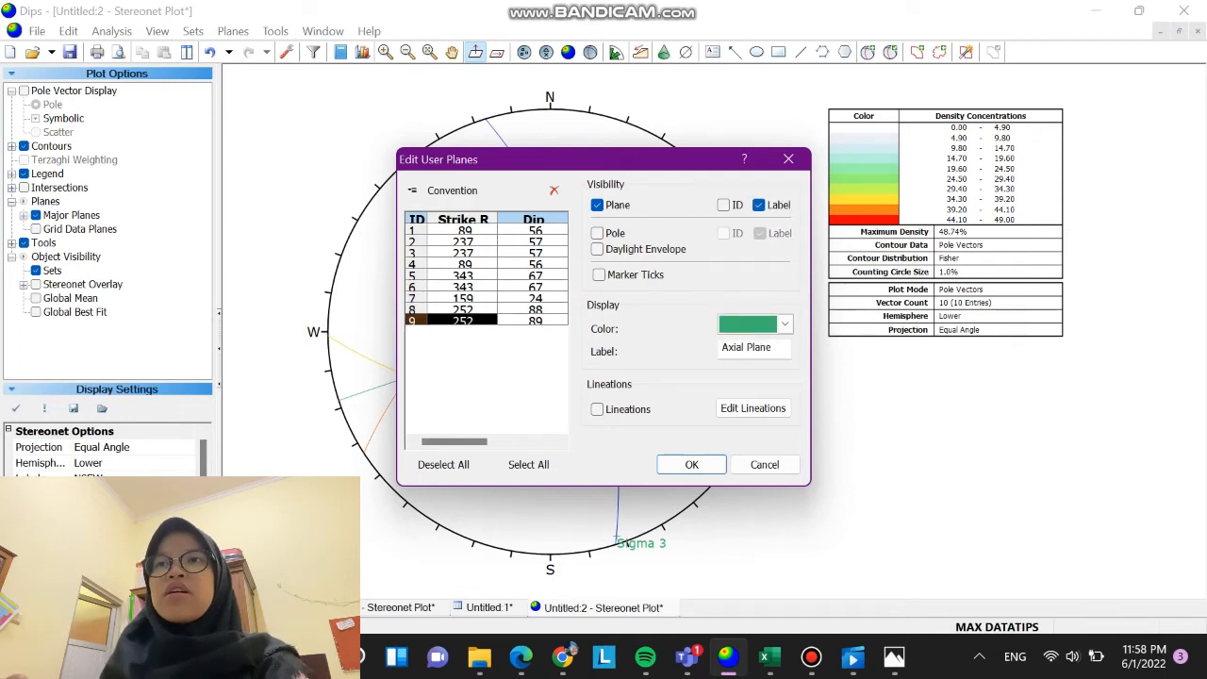
click(784, 324)
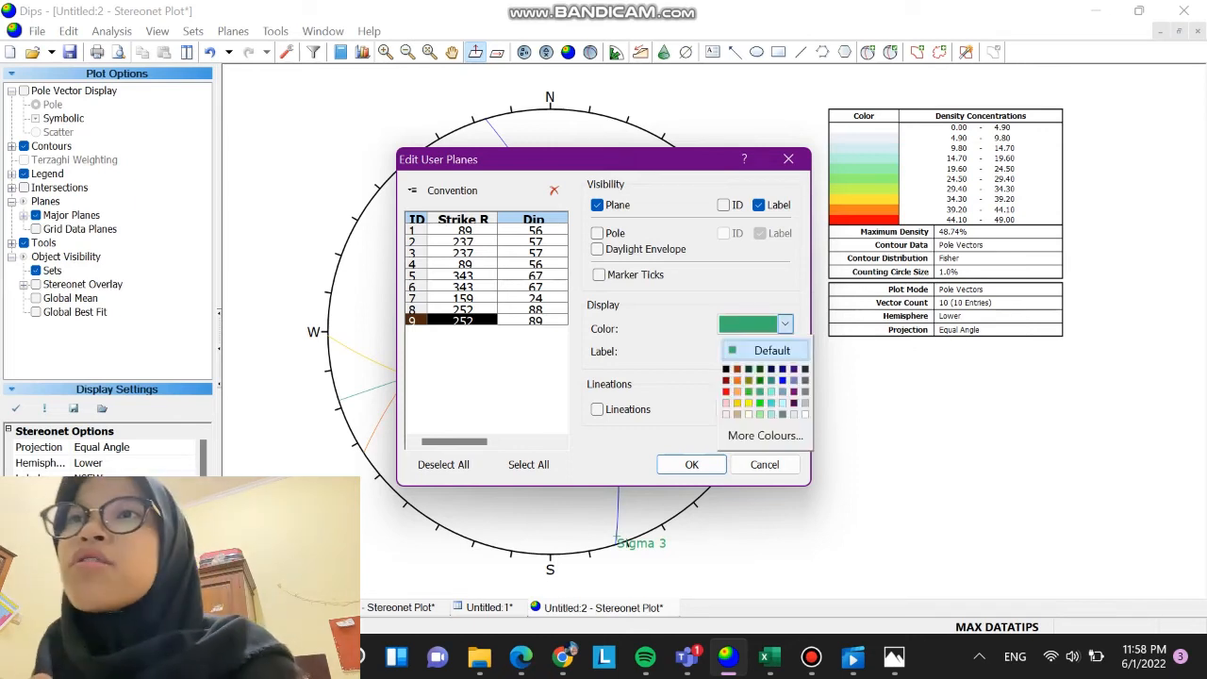
click(793, 380)
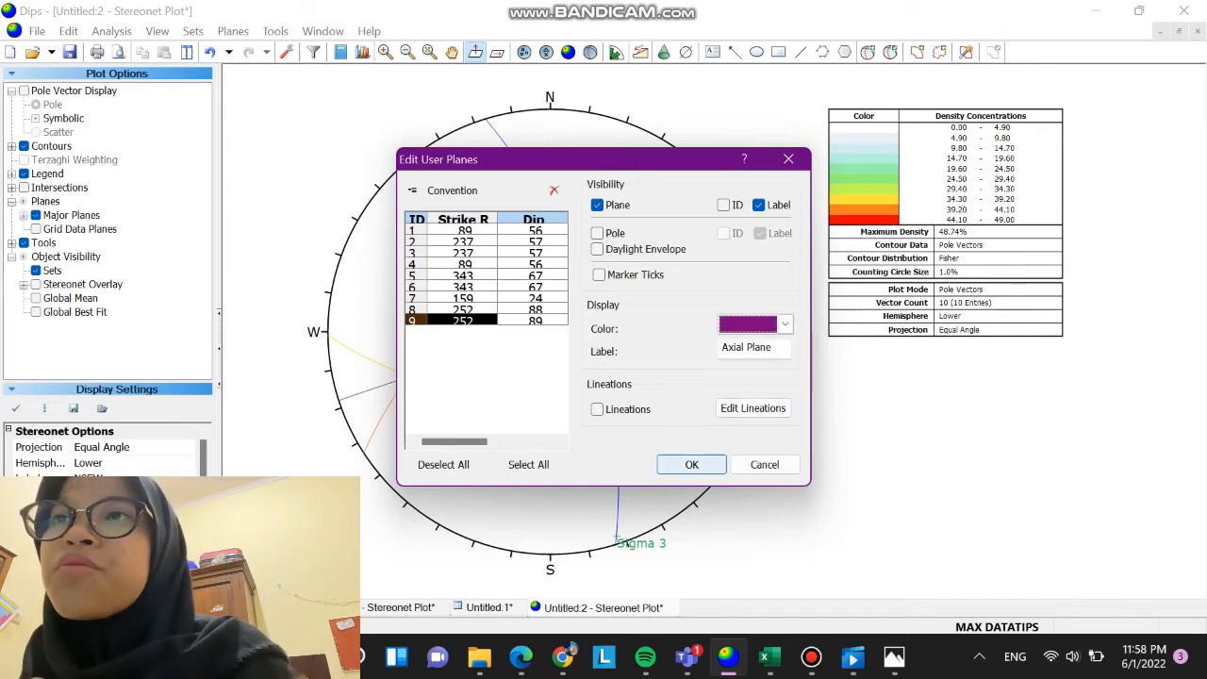
click(691, 464)
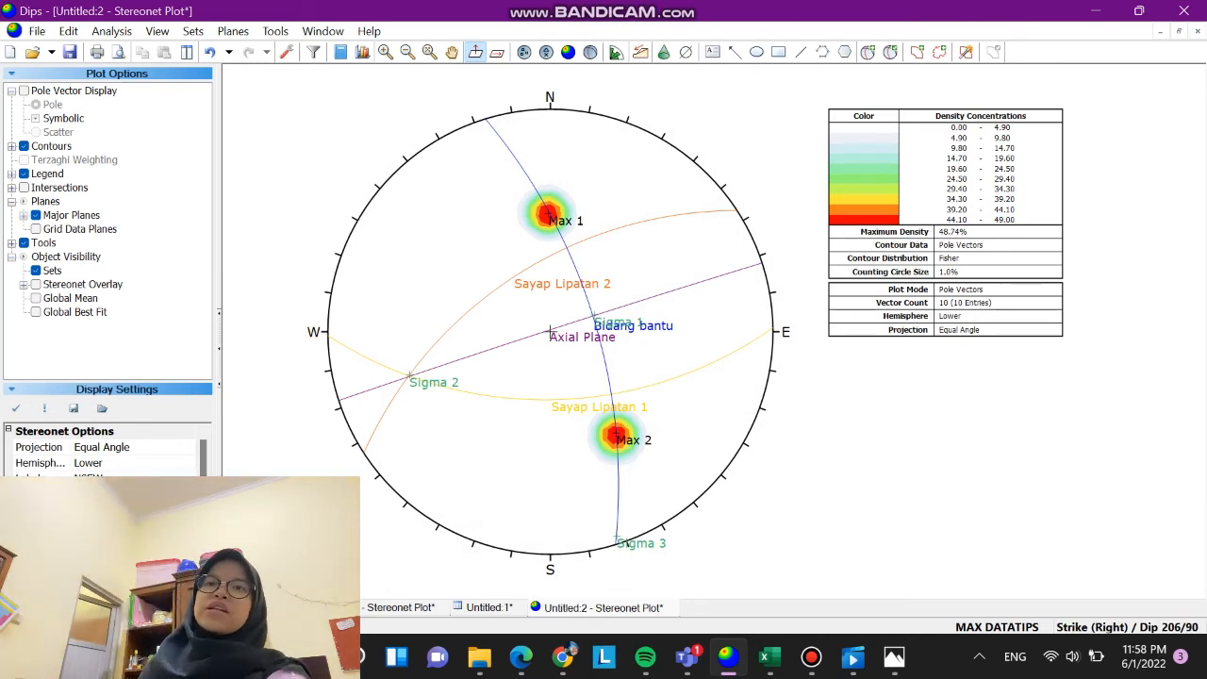
Switch the stereonet's cursor orientation read-out to Trend / Plunge
click(1100, 628)
click(1100, 628)
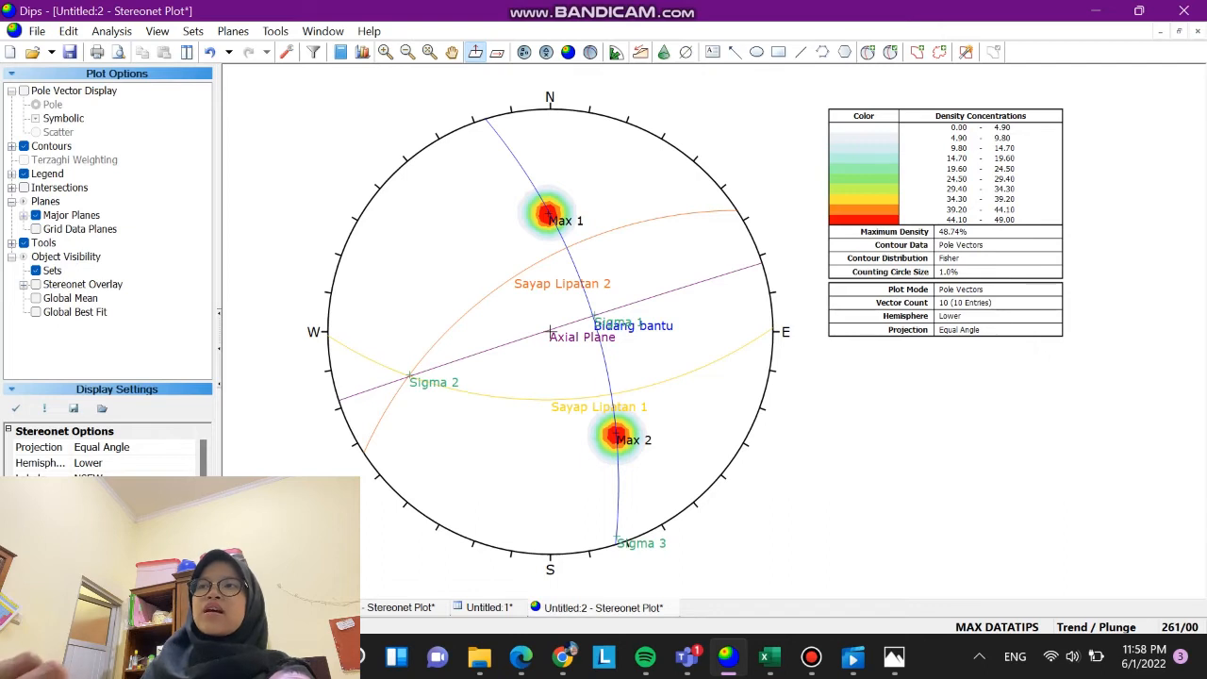
Turn the stereonet's legend off and back on
click(25, 173)
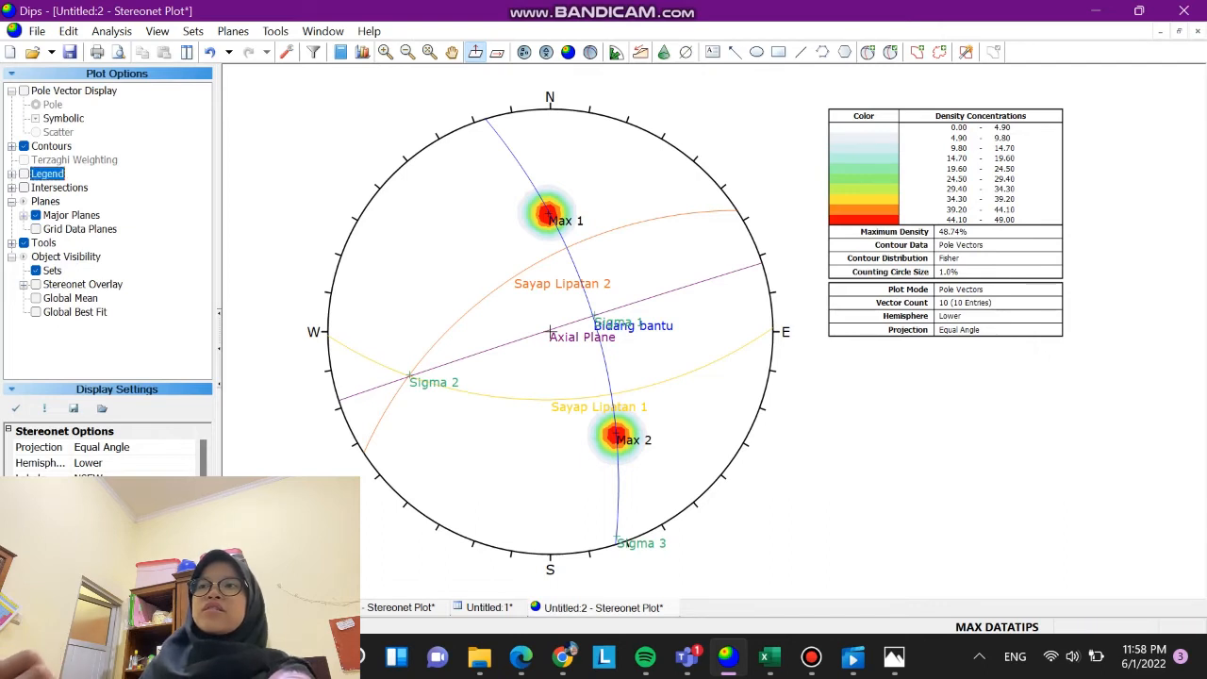
click(25, 173)
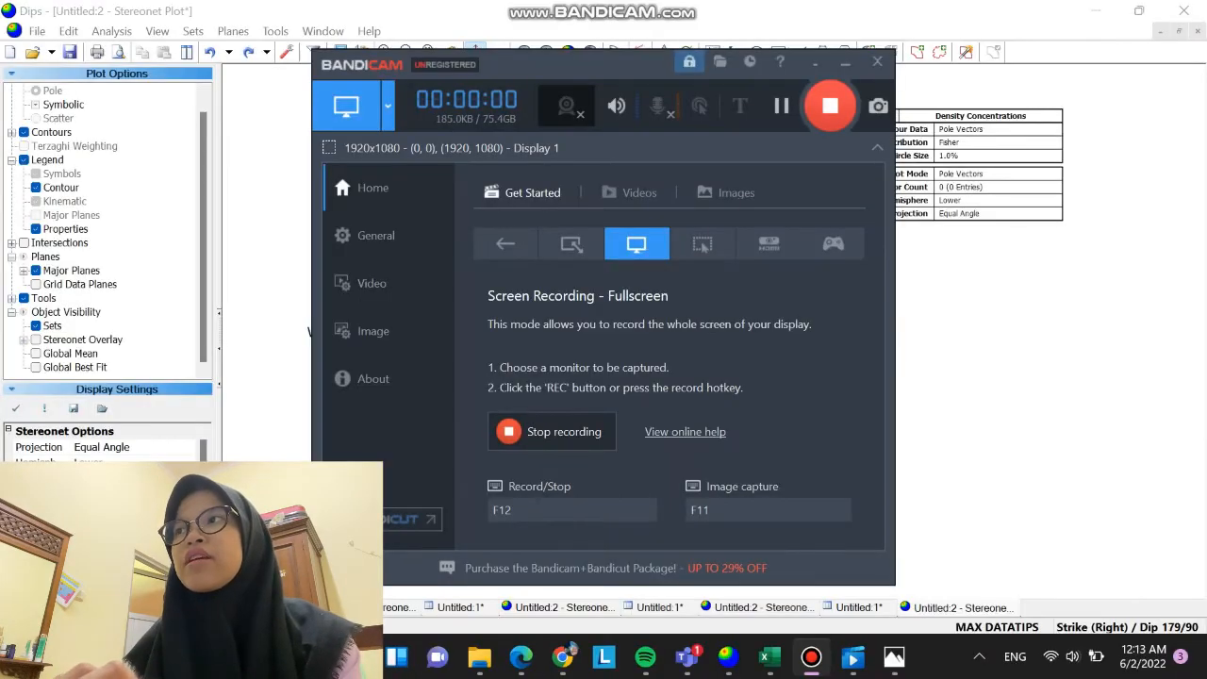
Create a new project and set its global orientation format to Strike (Right) / Dip
click(972, 325)
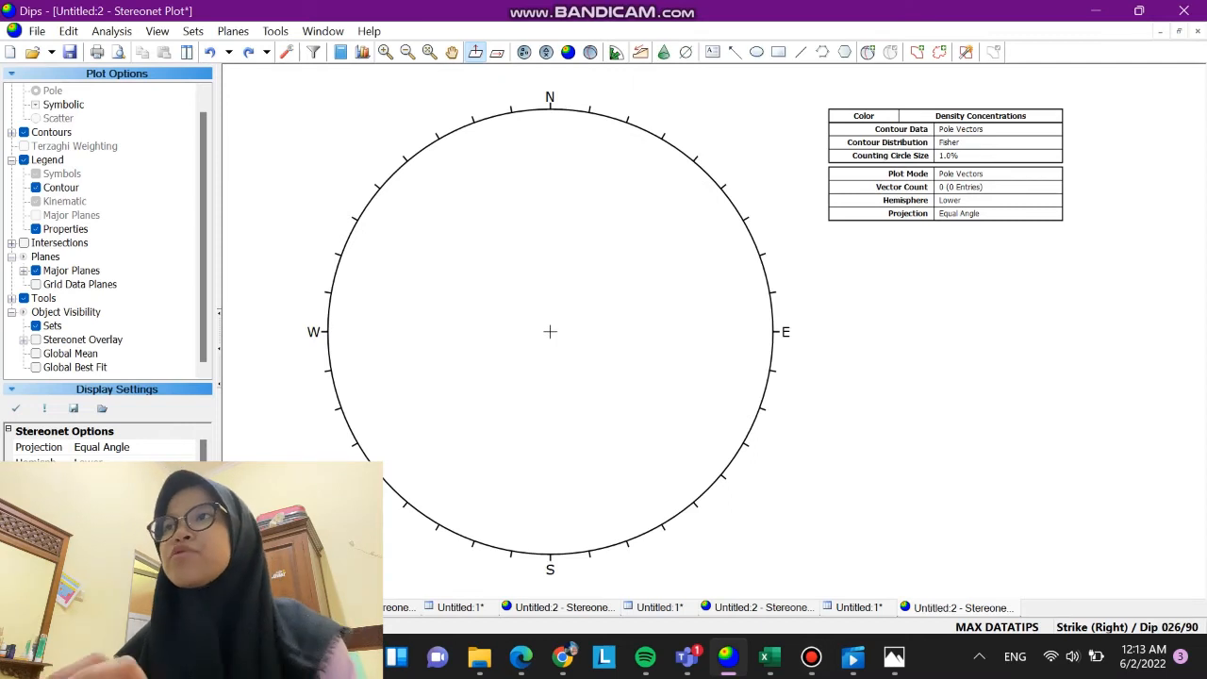
click(10, 53)
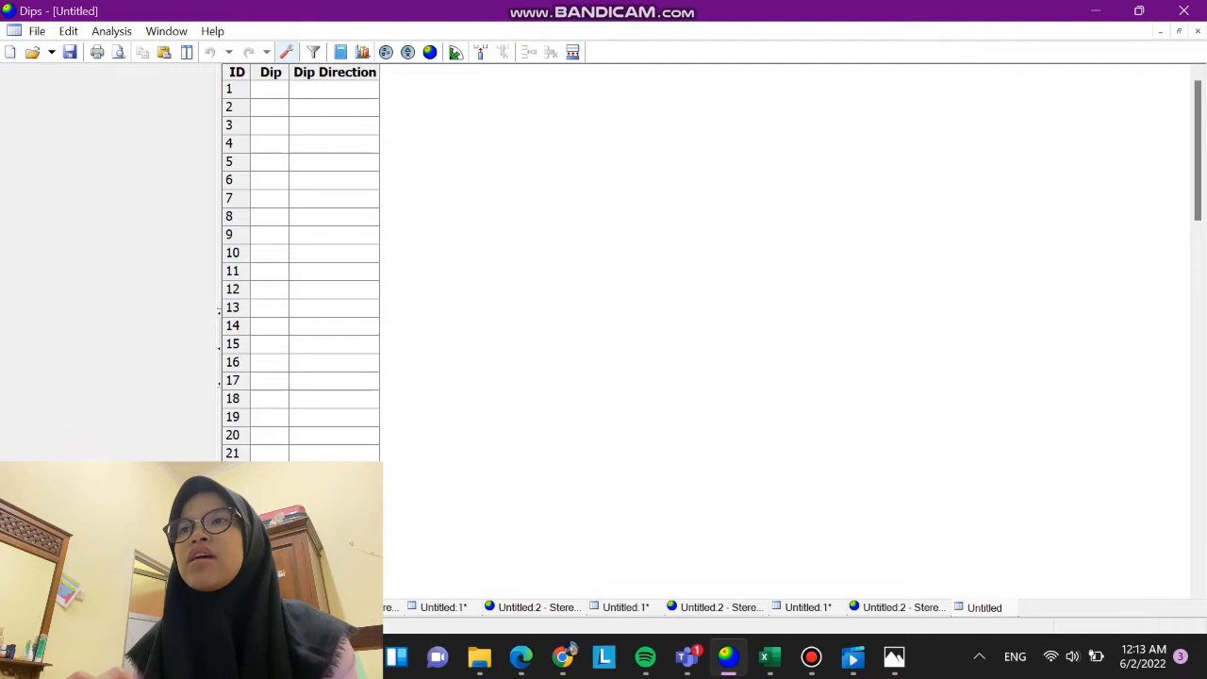
click(287, 53)
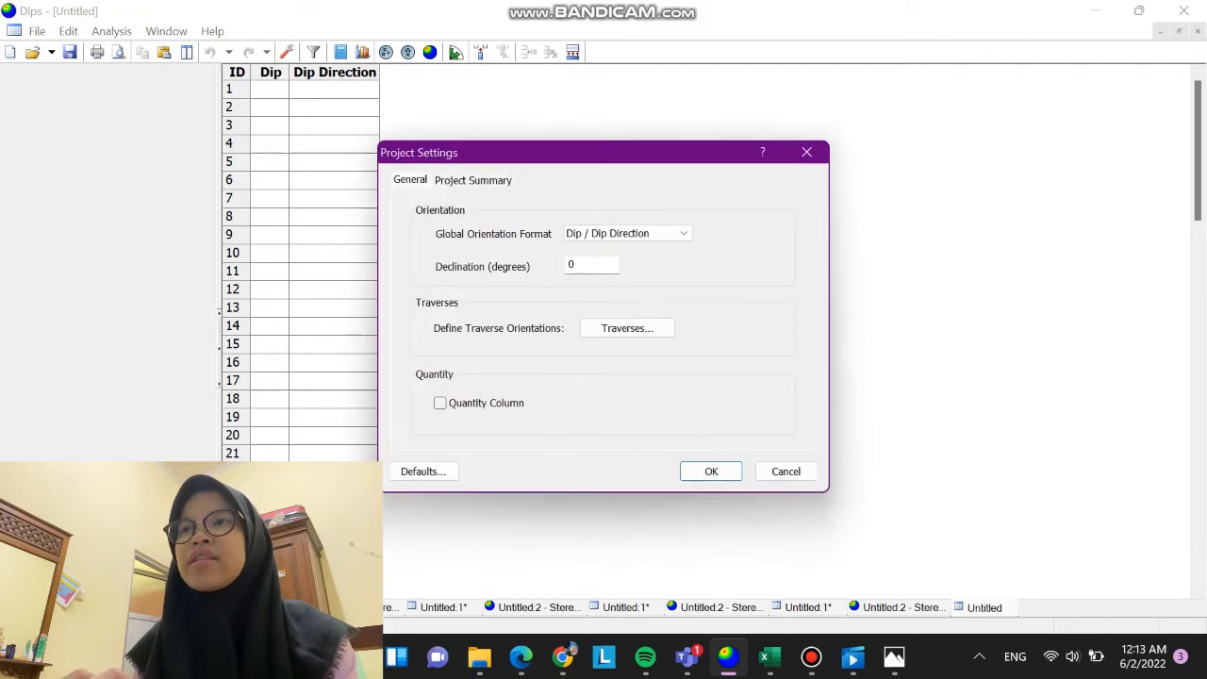
click(628, 233)
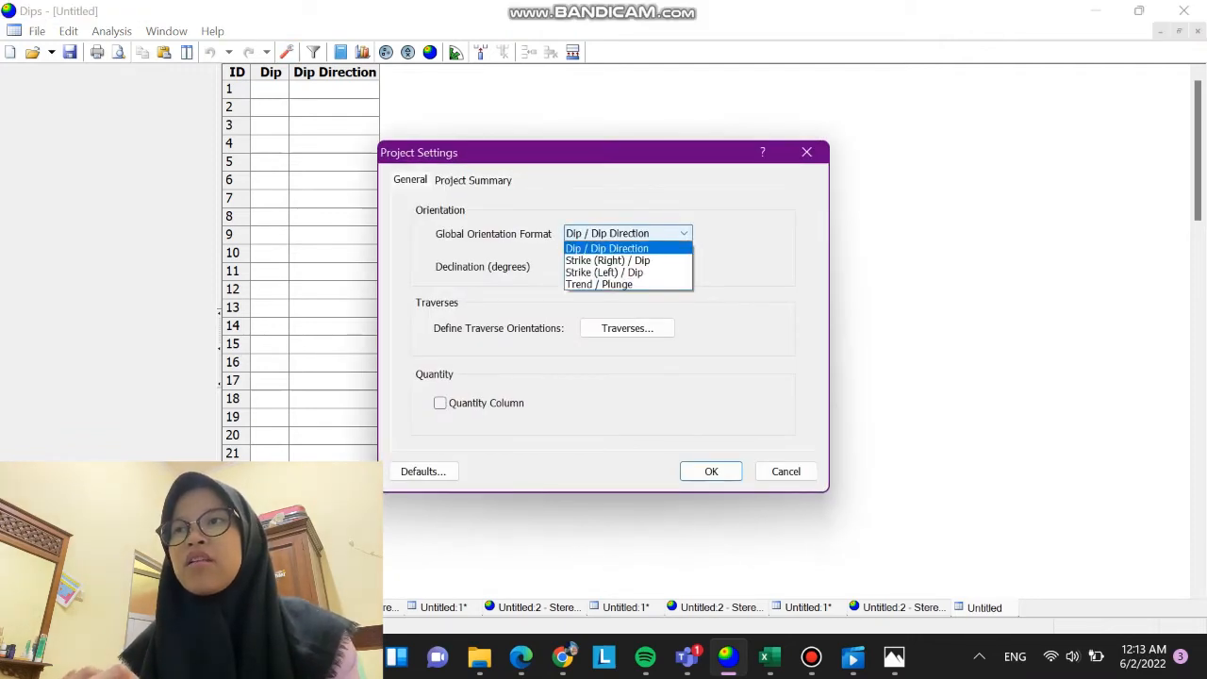
click(607, 260)
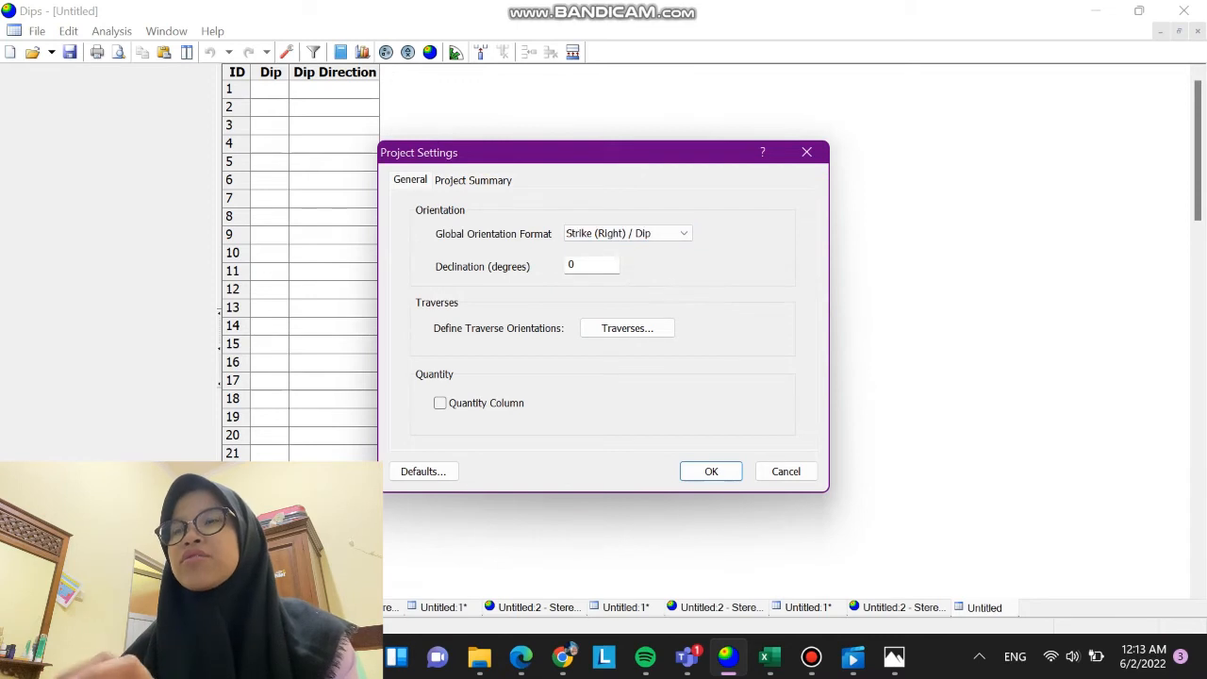
click(711, 470)
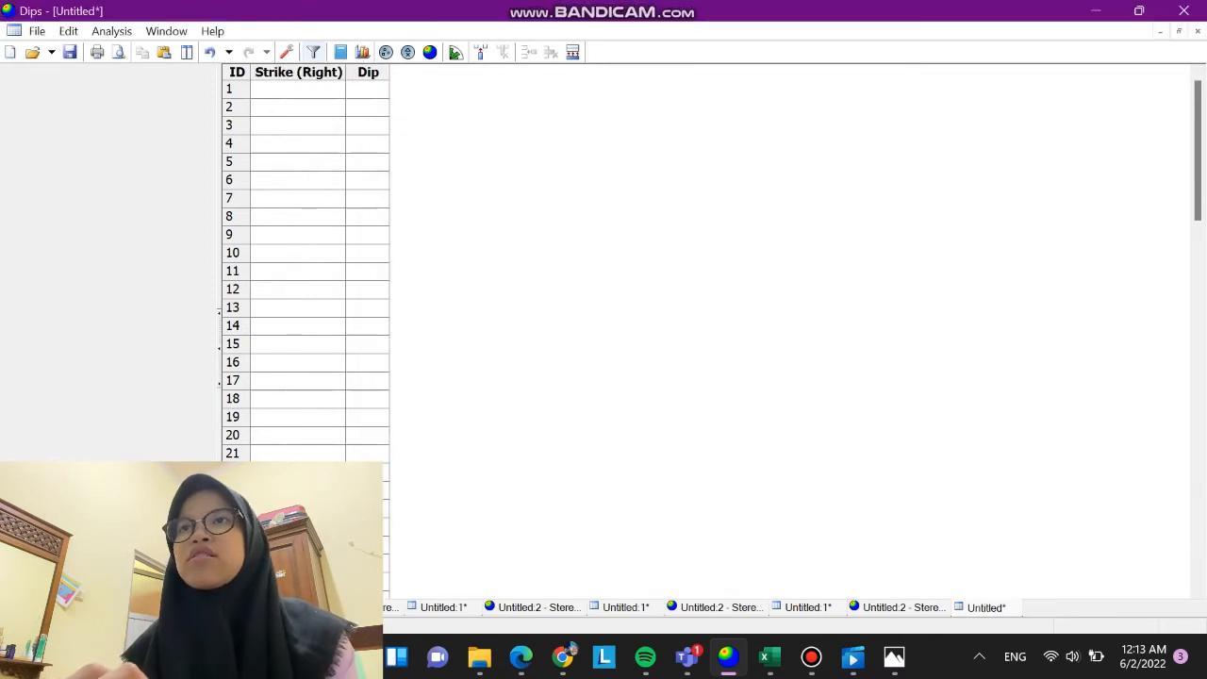
Start a user plane on a new stereonet plot and look up the Bidang sesar orientation paired with Gash Fracture in Excel
click(430, 52)
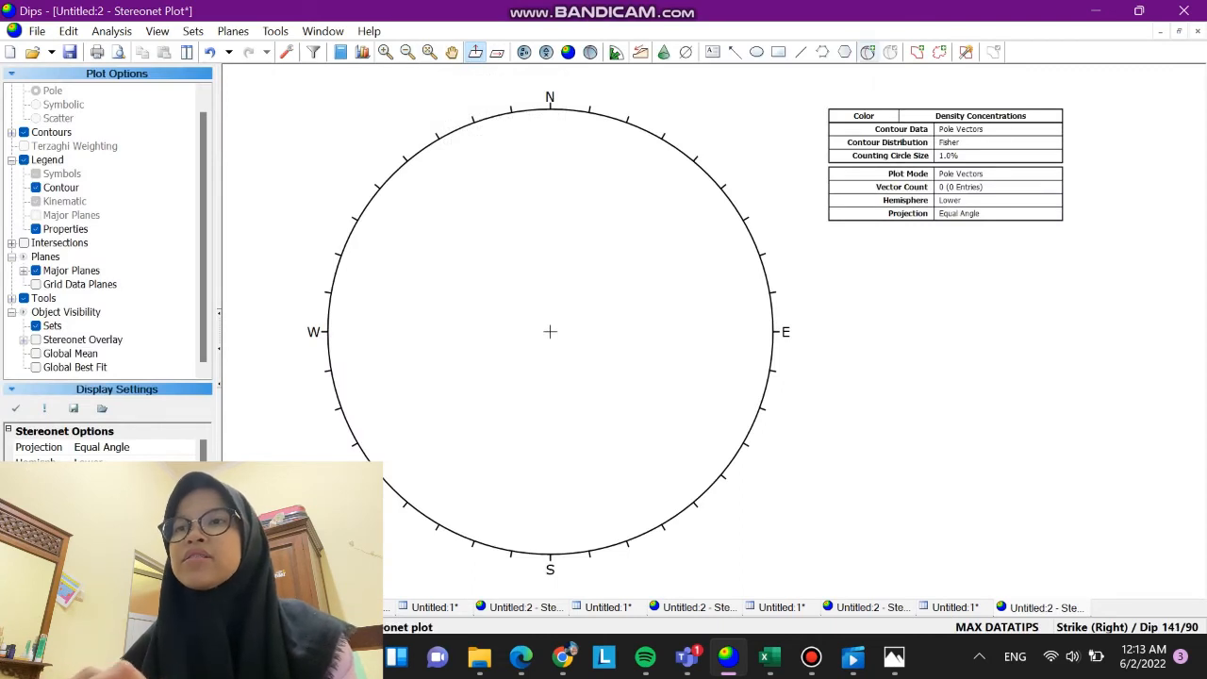
click(867, 52)
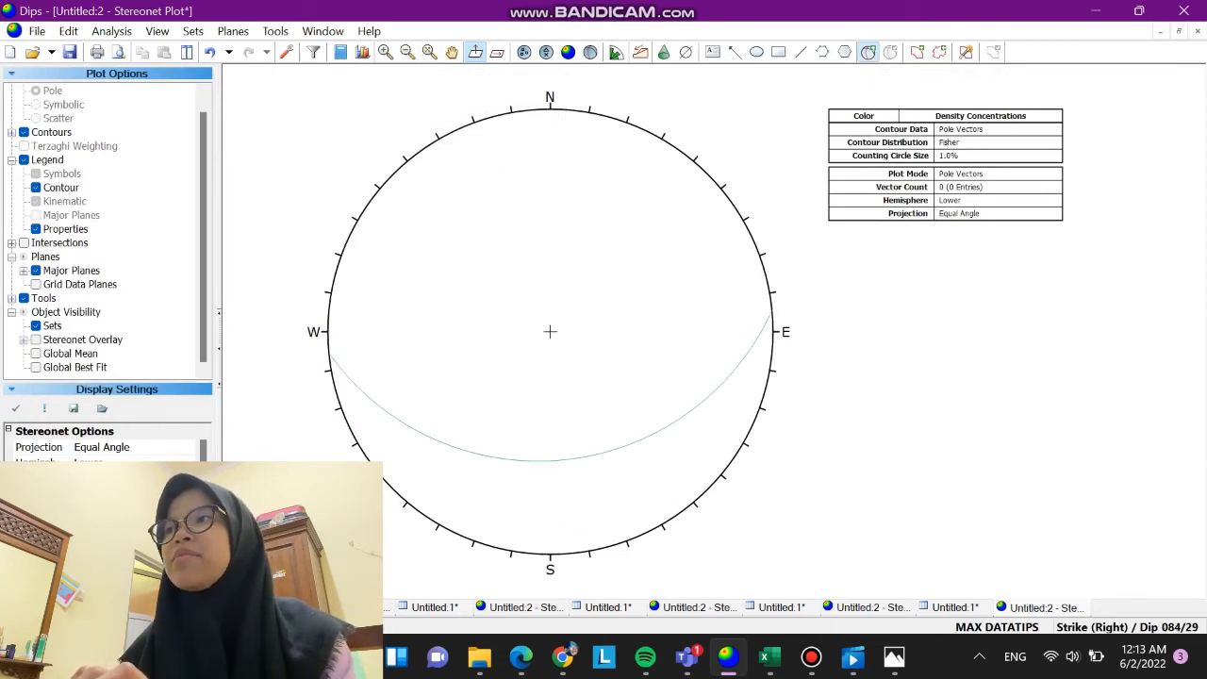
click(545, 273)
click(770, 657)
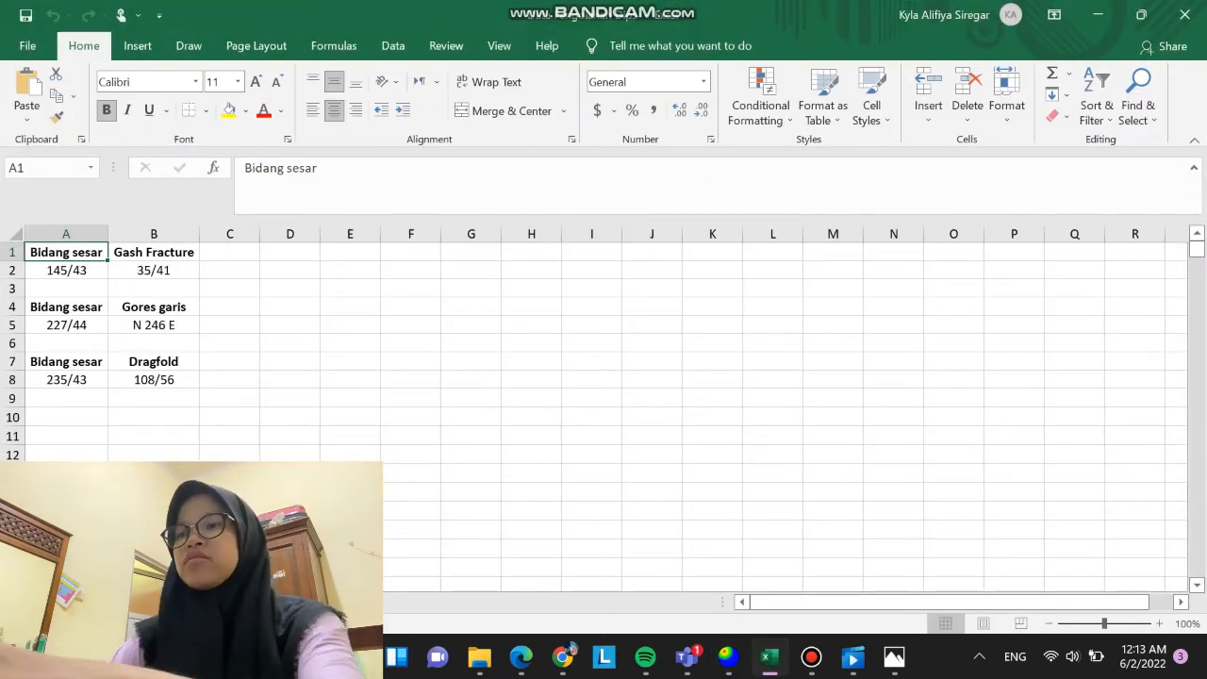
click(728, 656)
Add the user plane labelled Bidang Sesar at 145/43, with its pole and ID hidden and its label and plane visible
key(Tab)
key(Tab)
key(BackSpace)
key(BackSpace)
key(BackSpace)
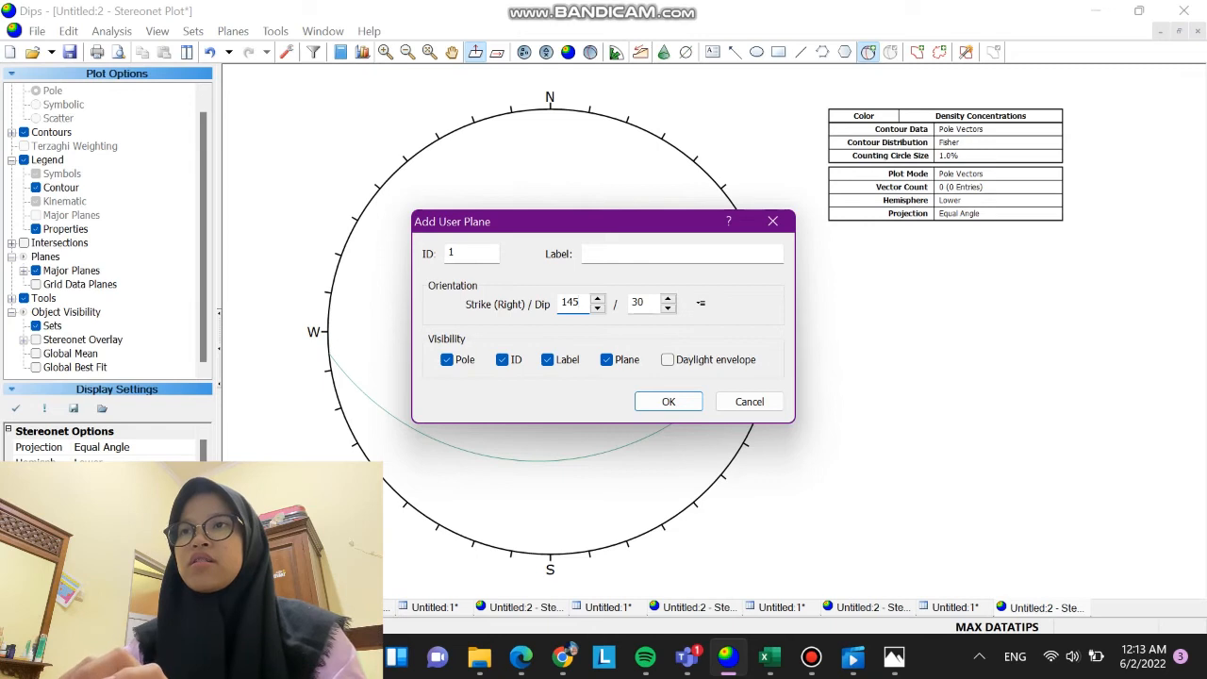
key(Tab)
text(43)
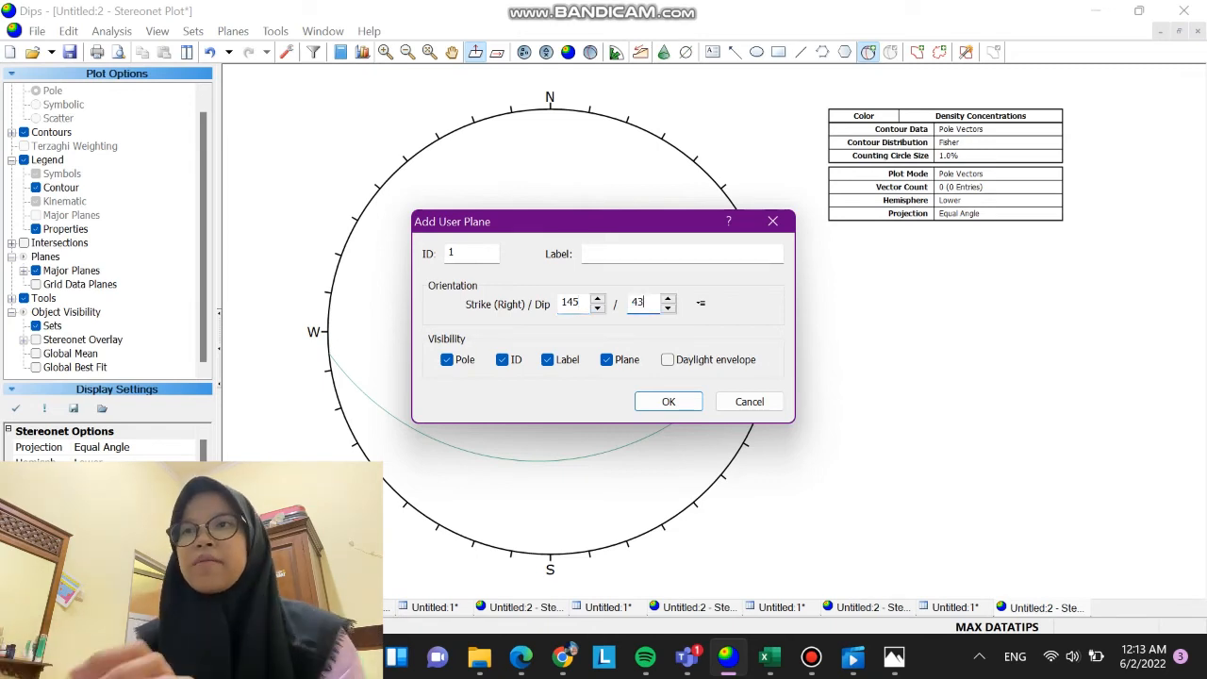
click(623, 254)
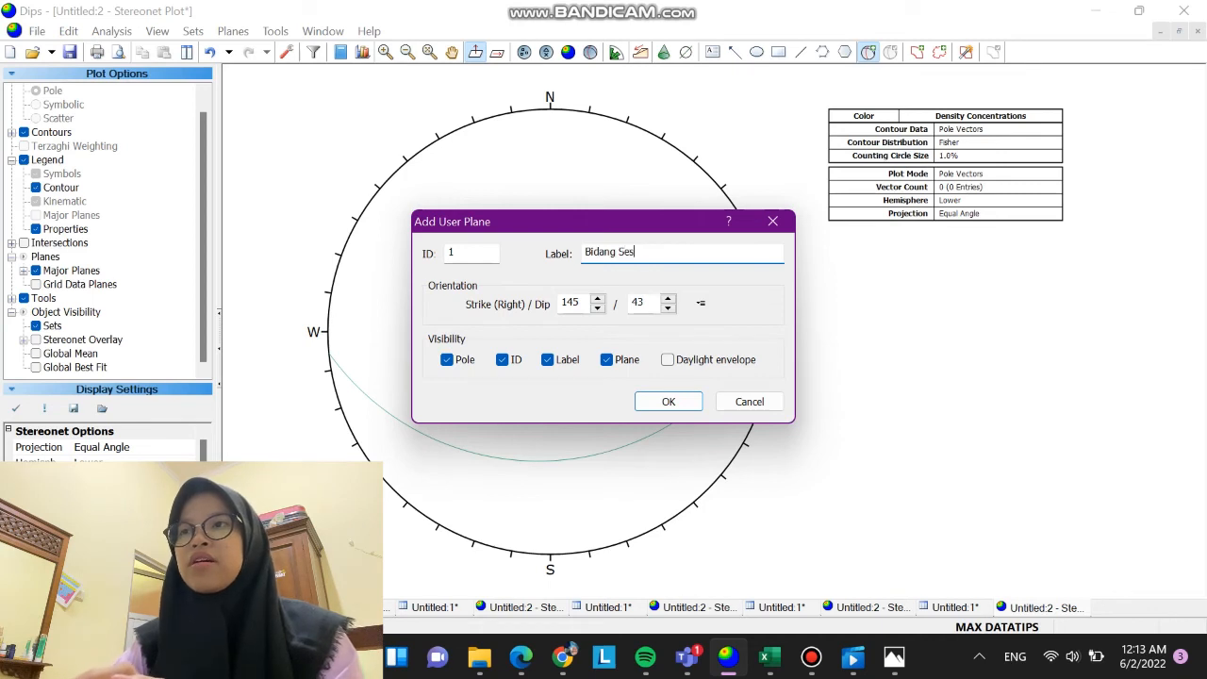
click(447, 360)
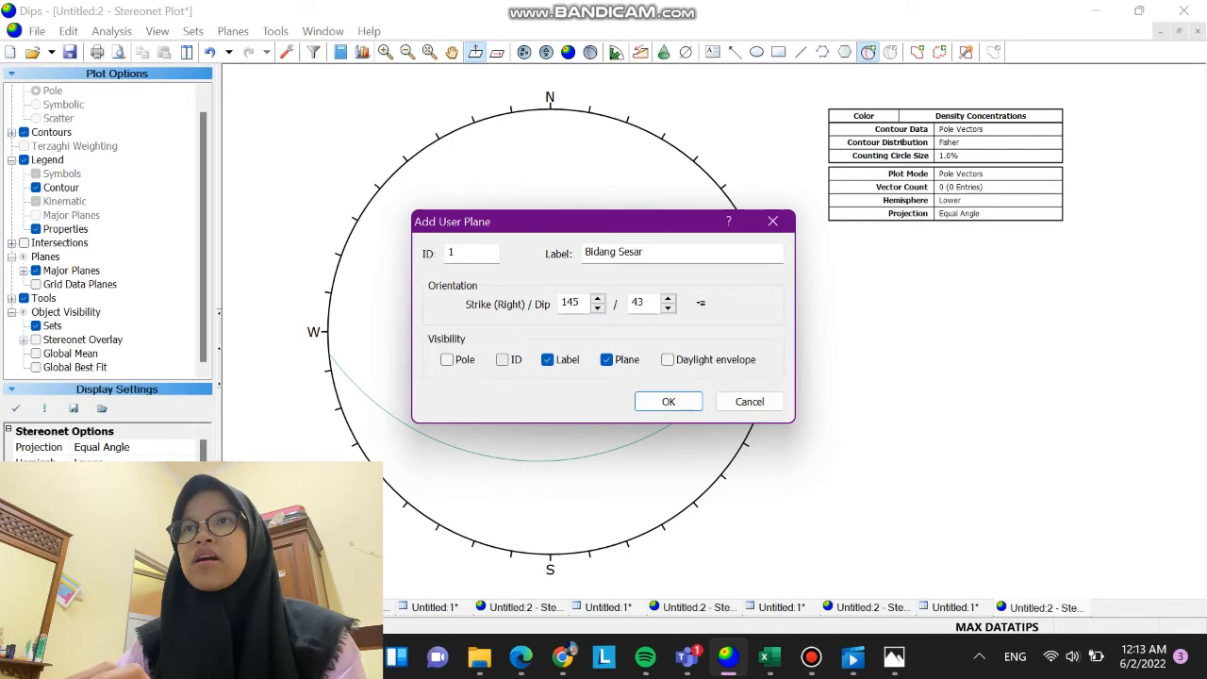
click(667, 400)
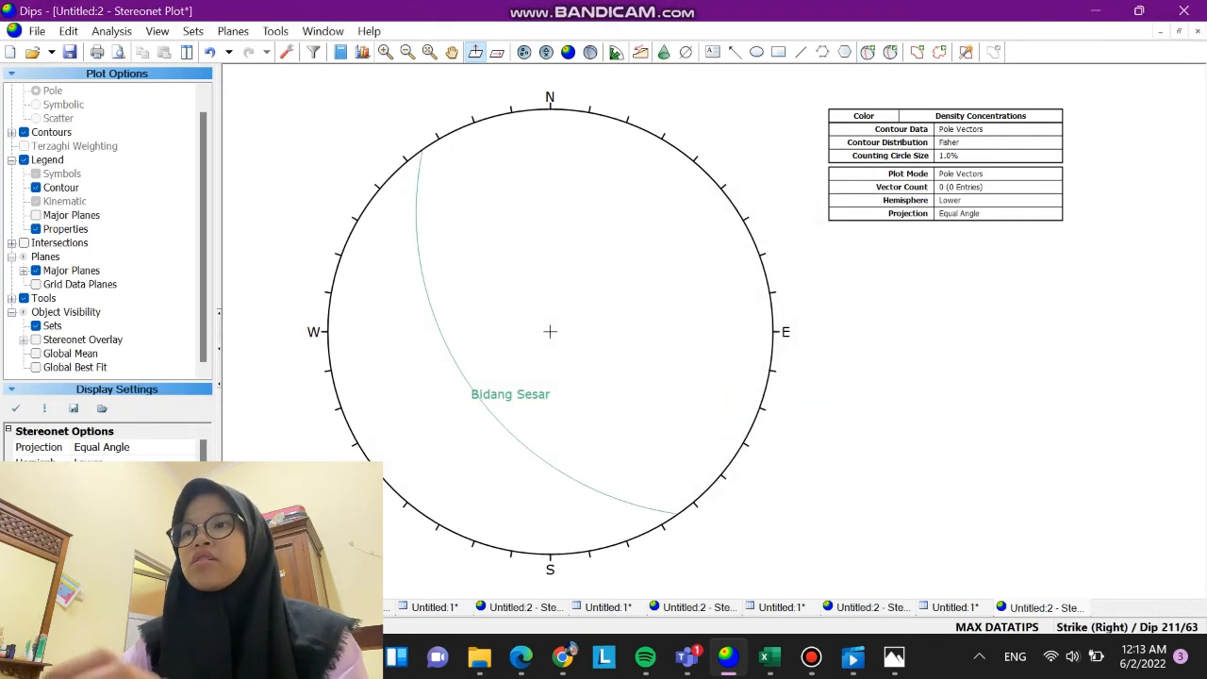
Add a second user plane labelled Gash Fracture, using its 35/41 orientation from the Excel sheet
click(869, 52)
click(618, 274)
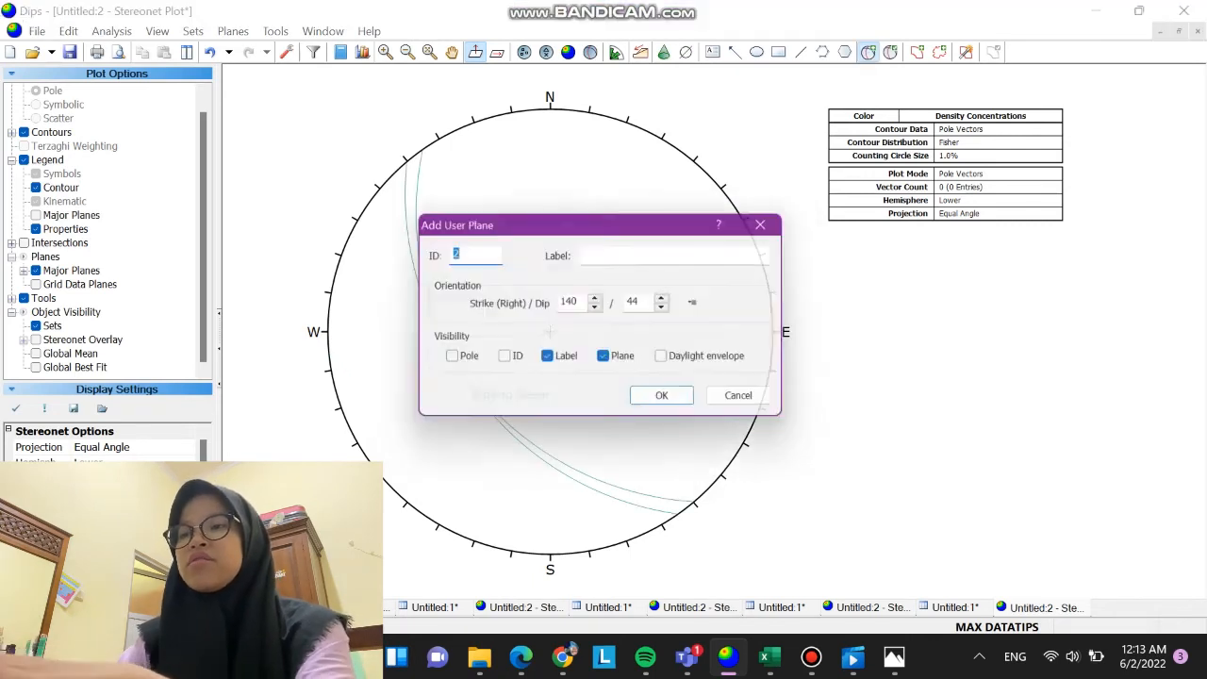
key(Tab)
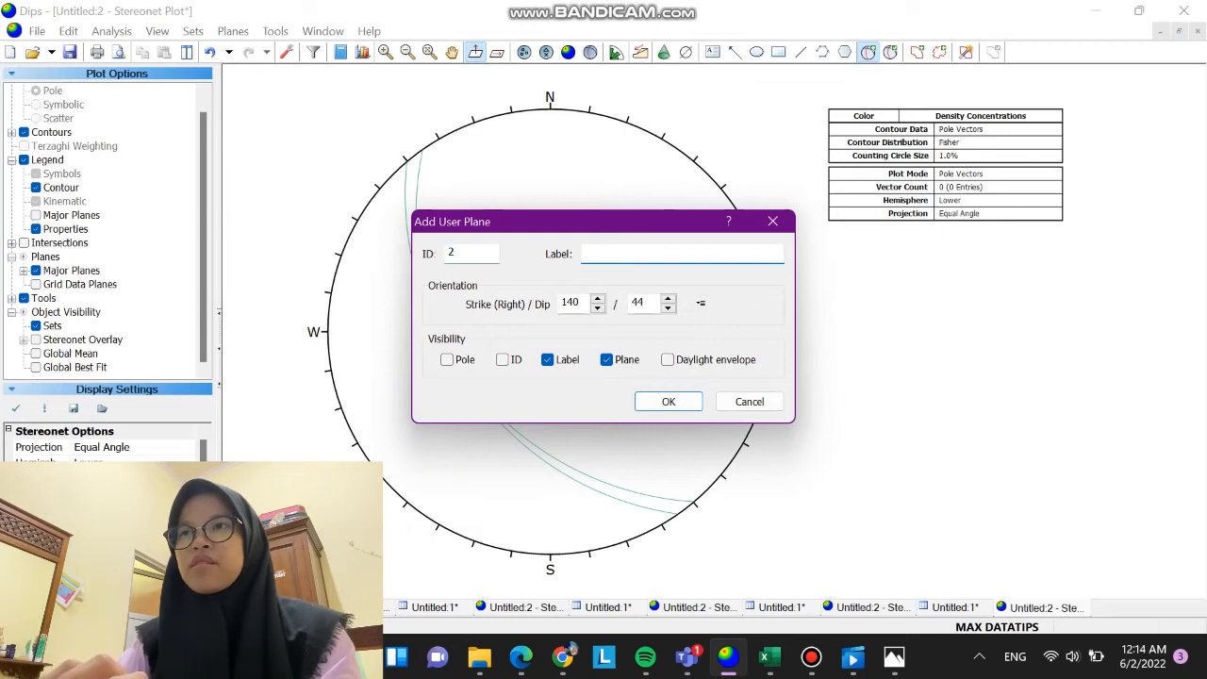
text(Gash Fractu)
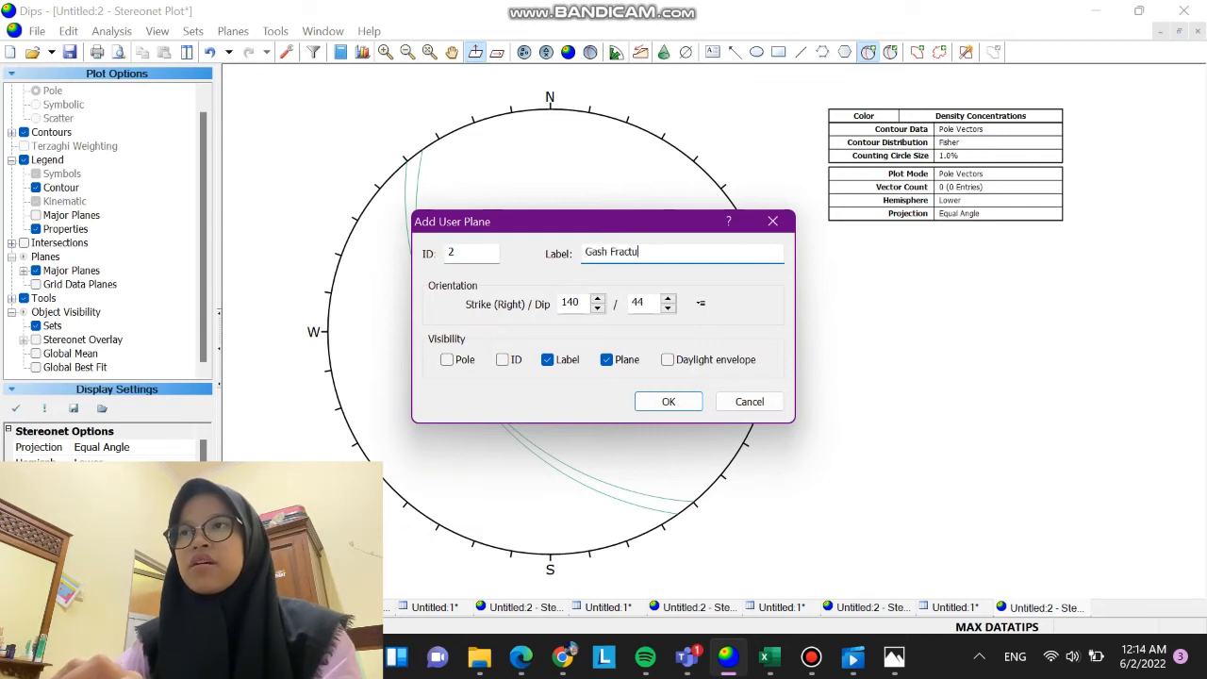
text(re)
click(770, 657)
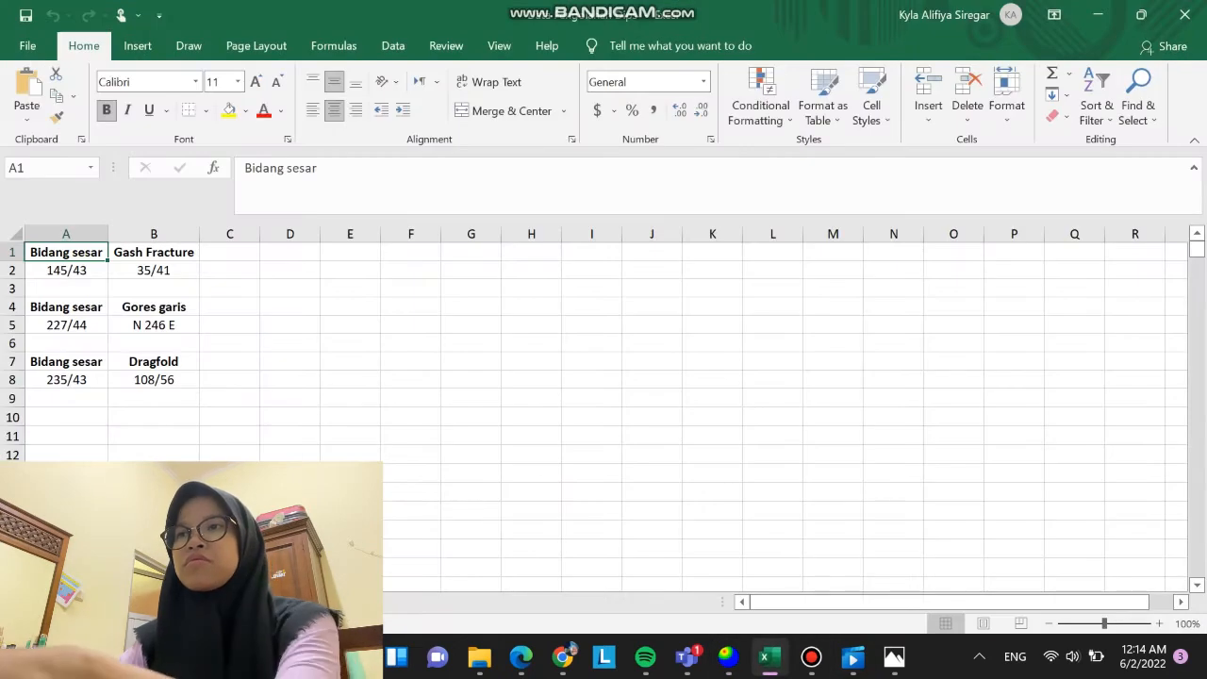
click(770, 658)
key(Tab)
text(35)
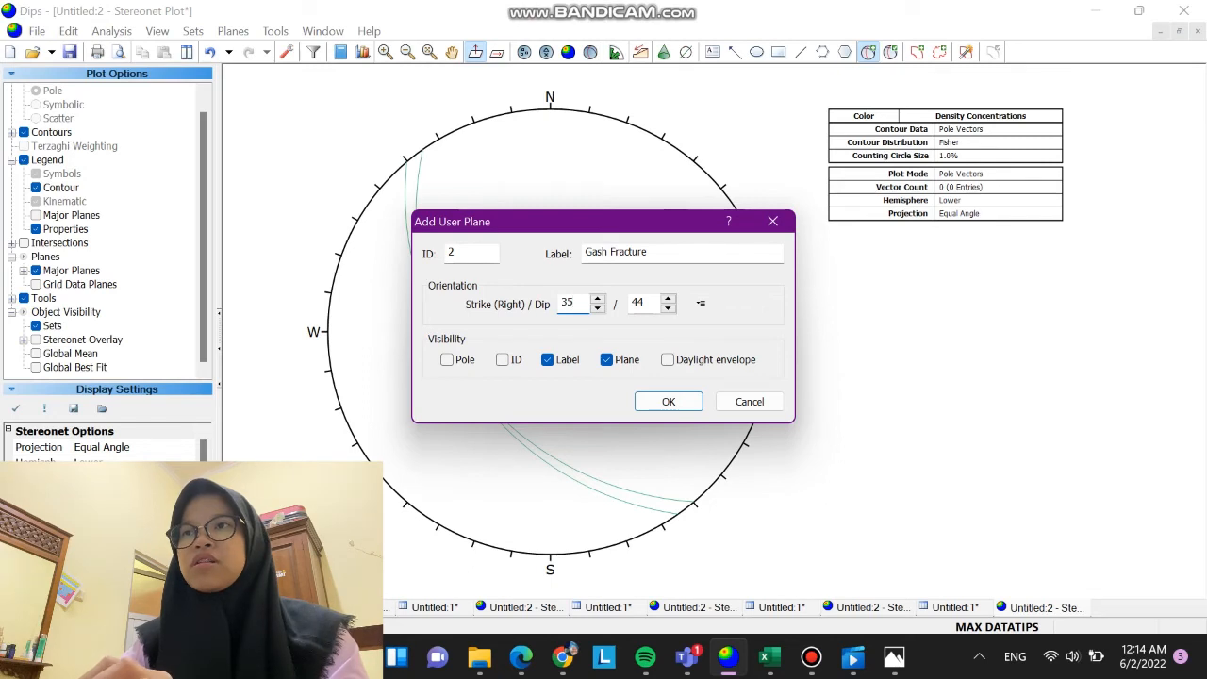
key(Tab)
text(41)
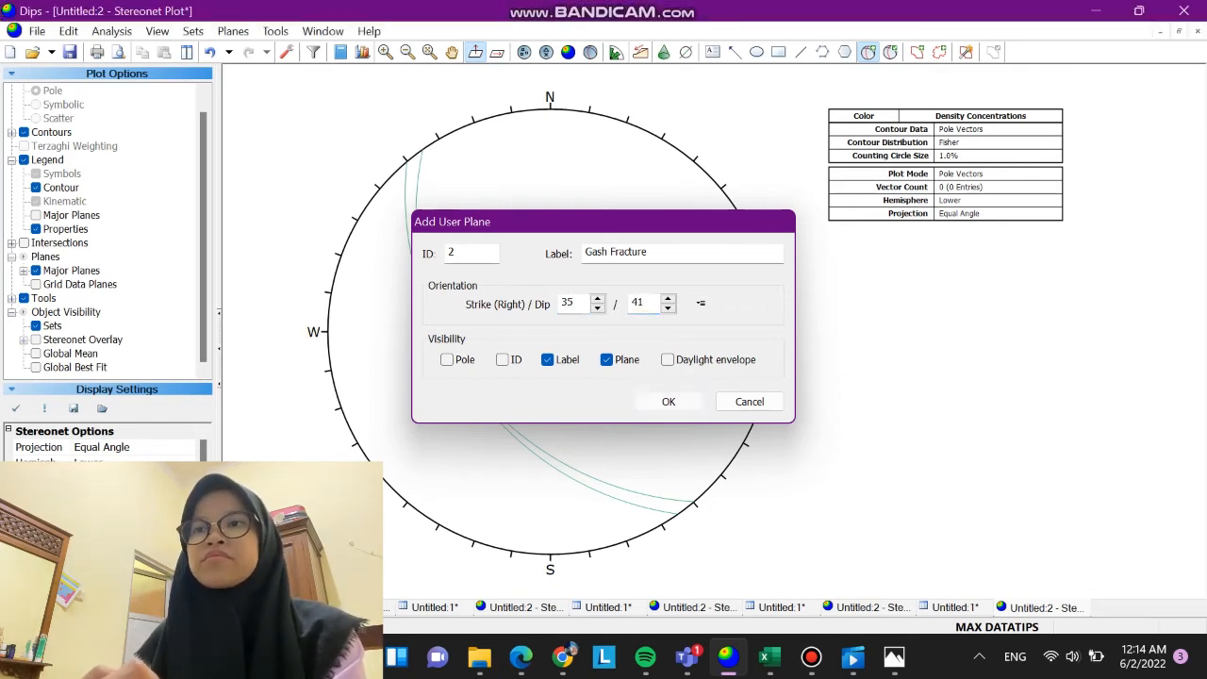
click(669, 402)
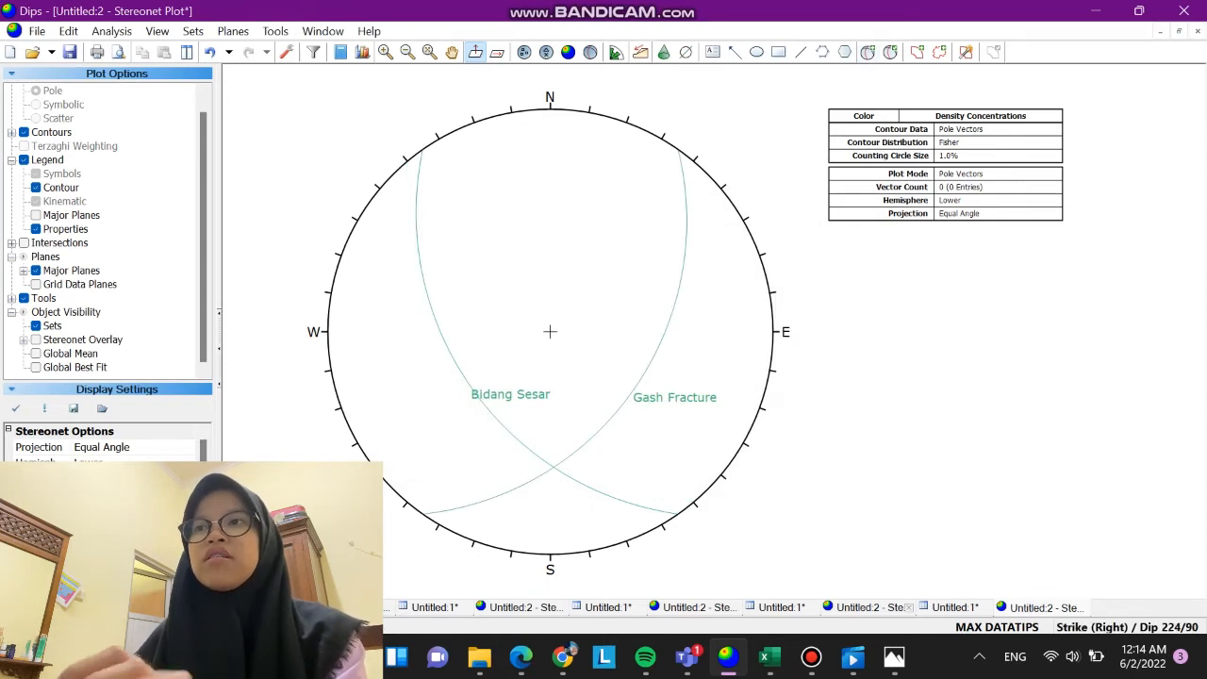
click(811, 658)
click(811, 658)
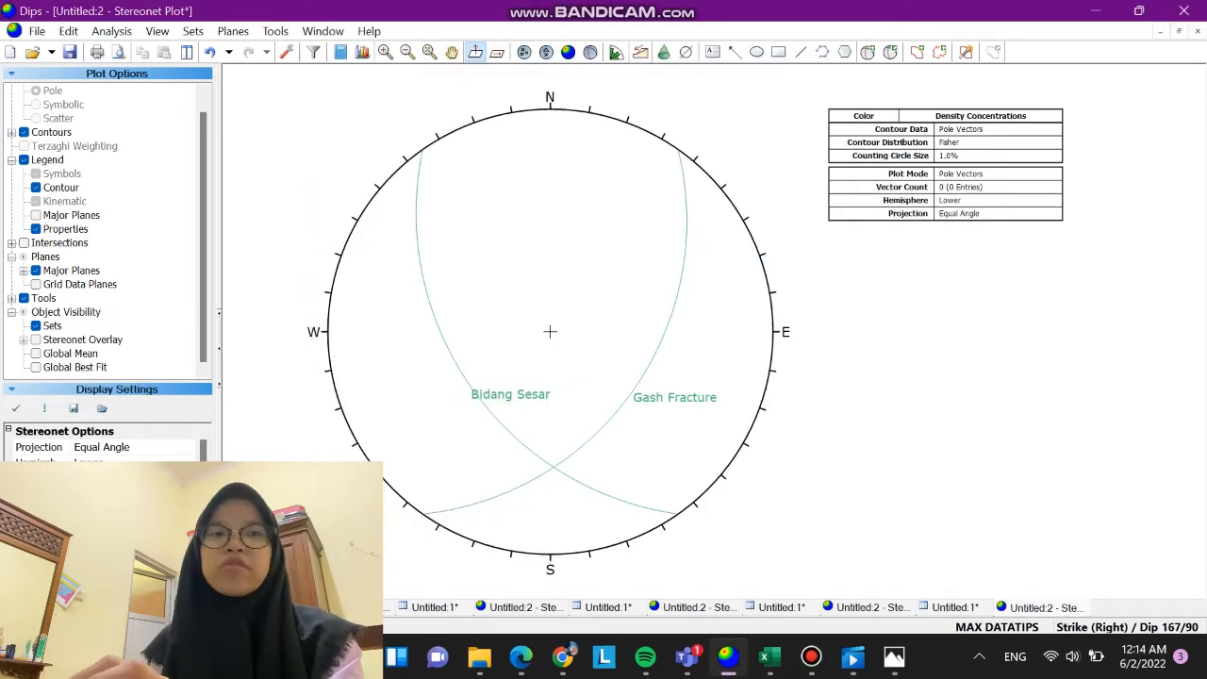
Add a user plane labelled Sigma 2 at 269/63, showing only its pole and label at the Bidang Sesar and Gash Fracture intersection
click(868, 52)
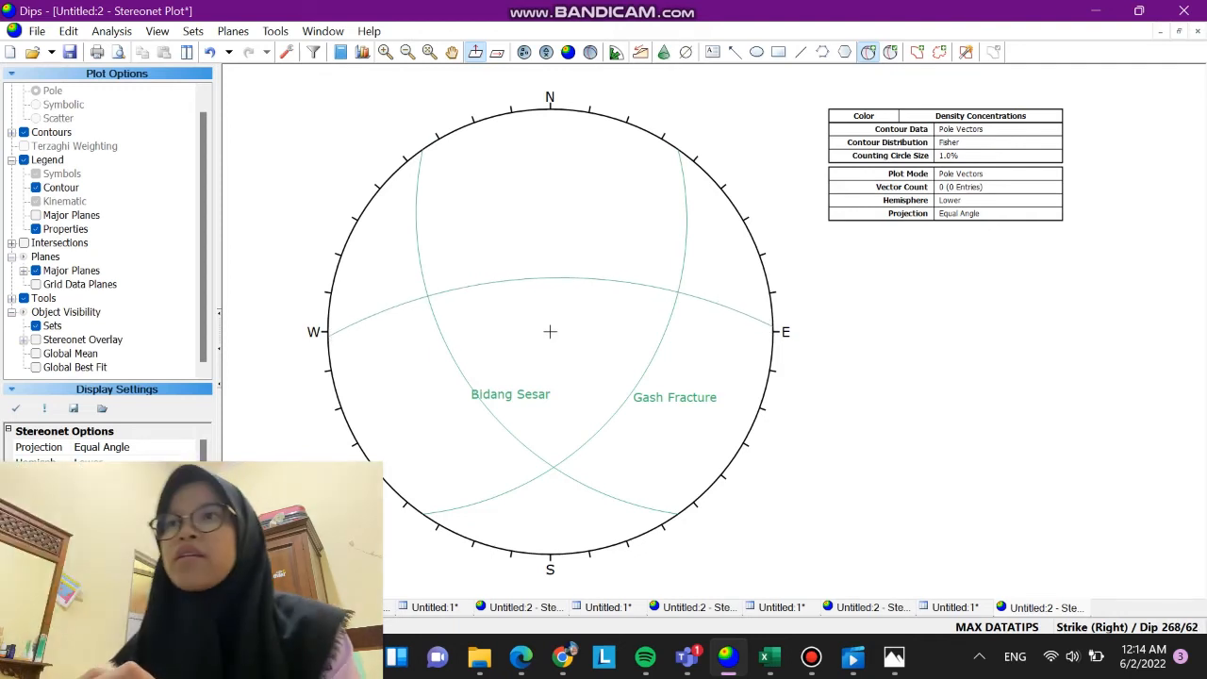
scroll(547, 209, up, 3)
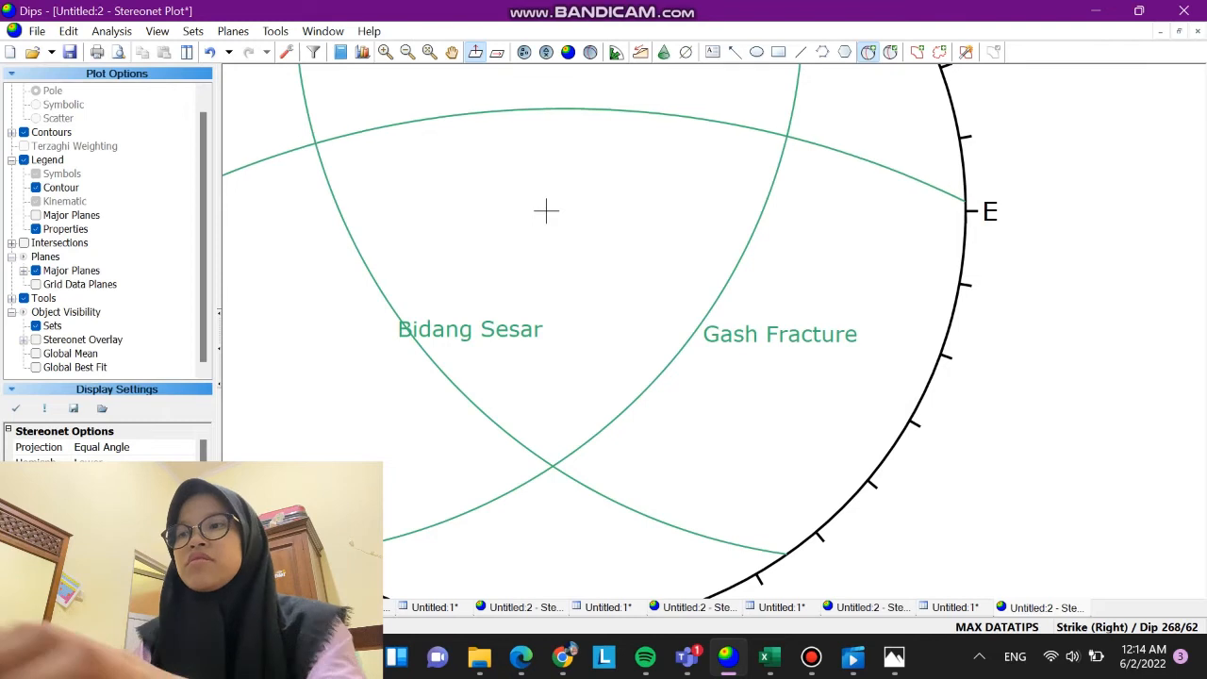
click(546, 207)
key(Tab)
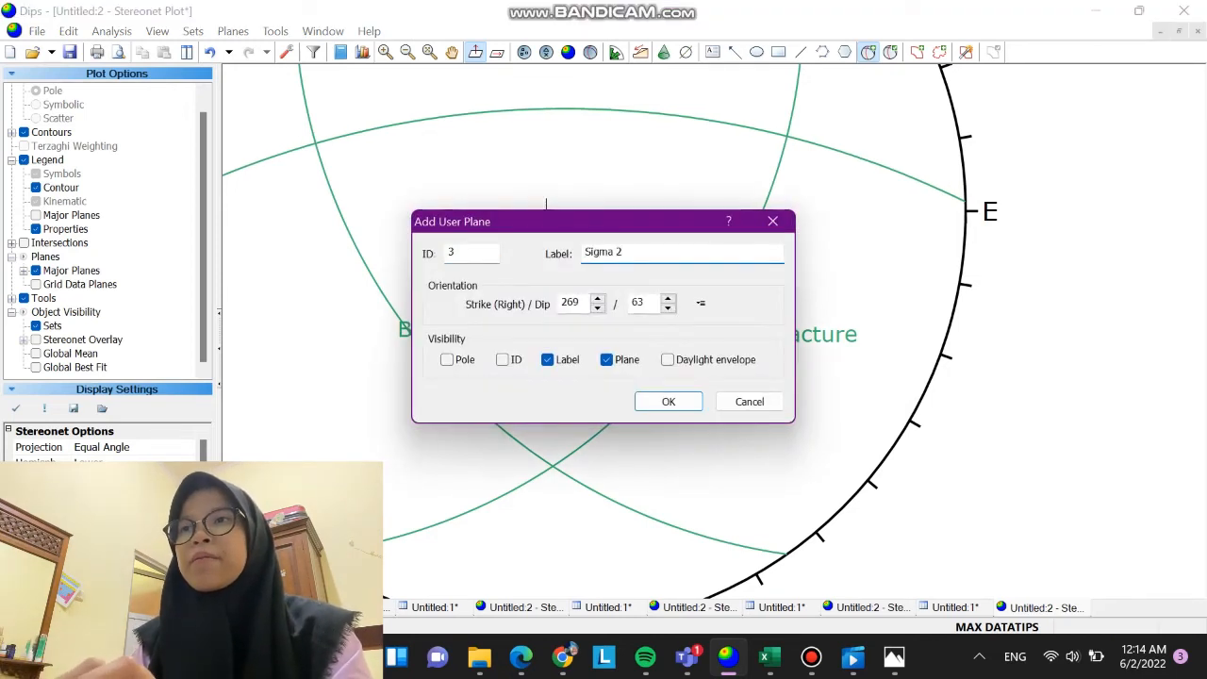
click(447, 359)
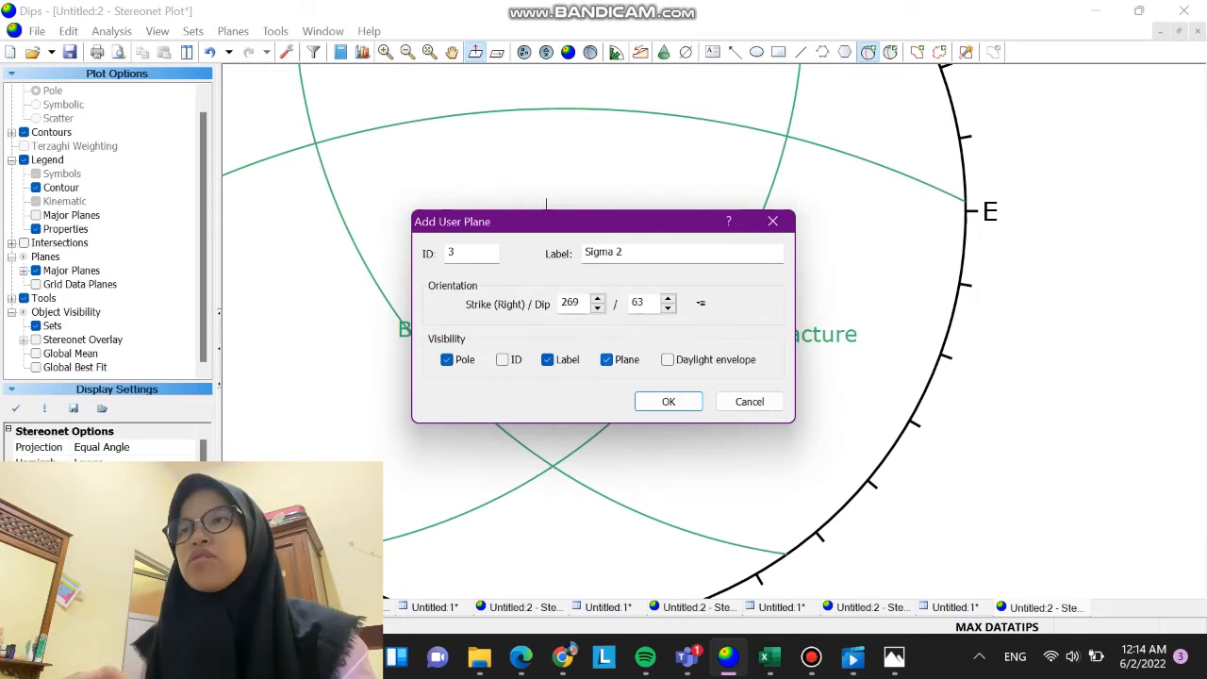
key(Return)
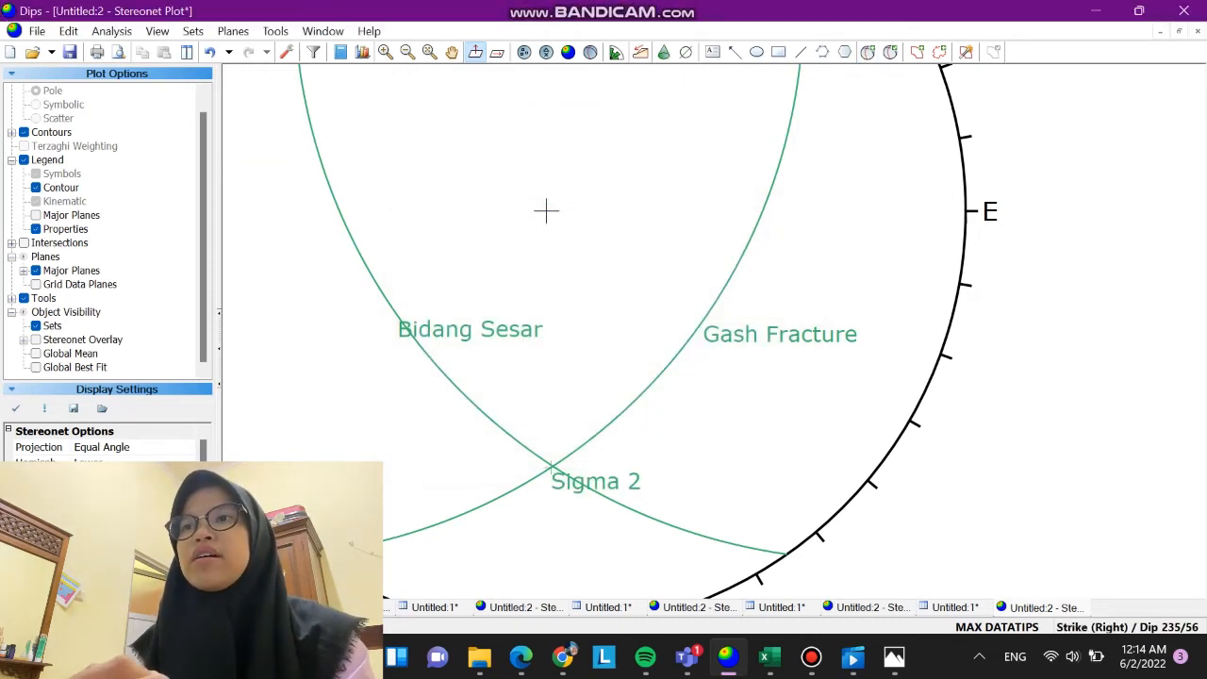
Add the auxiliary plane labelled Bidang Bantu at 269/62 from the Sigma 2 point, showing its plane and label but not its pole
scroll(547, 211, down, 1)
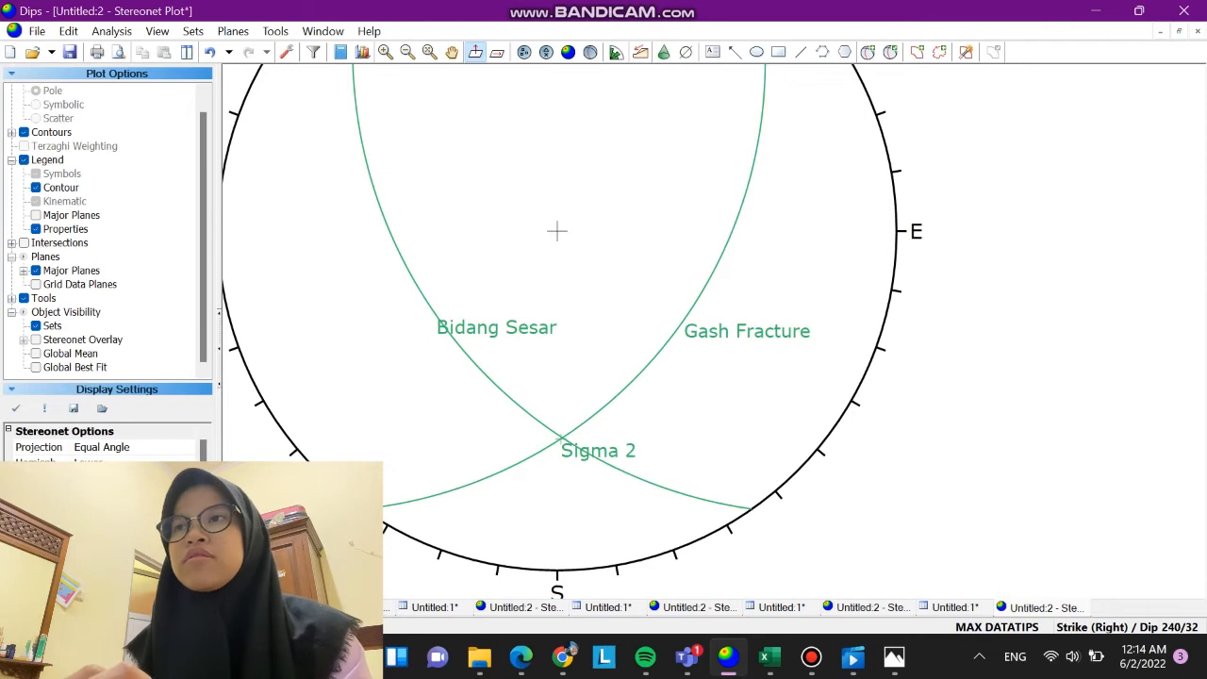
scroll(653, 577, down, 1)
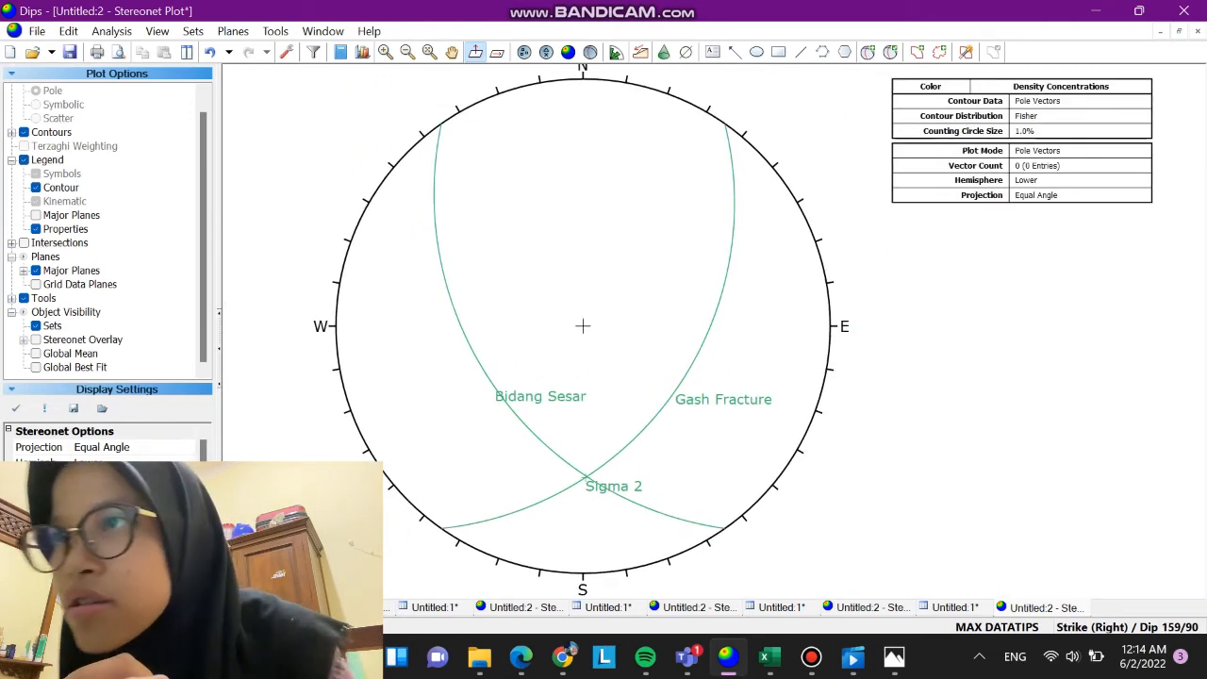
click(869, 52)
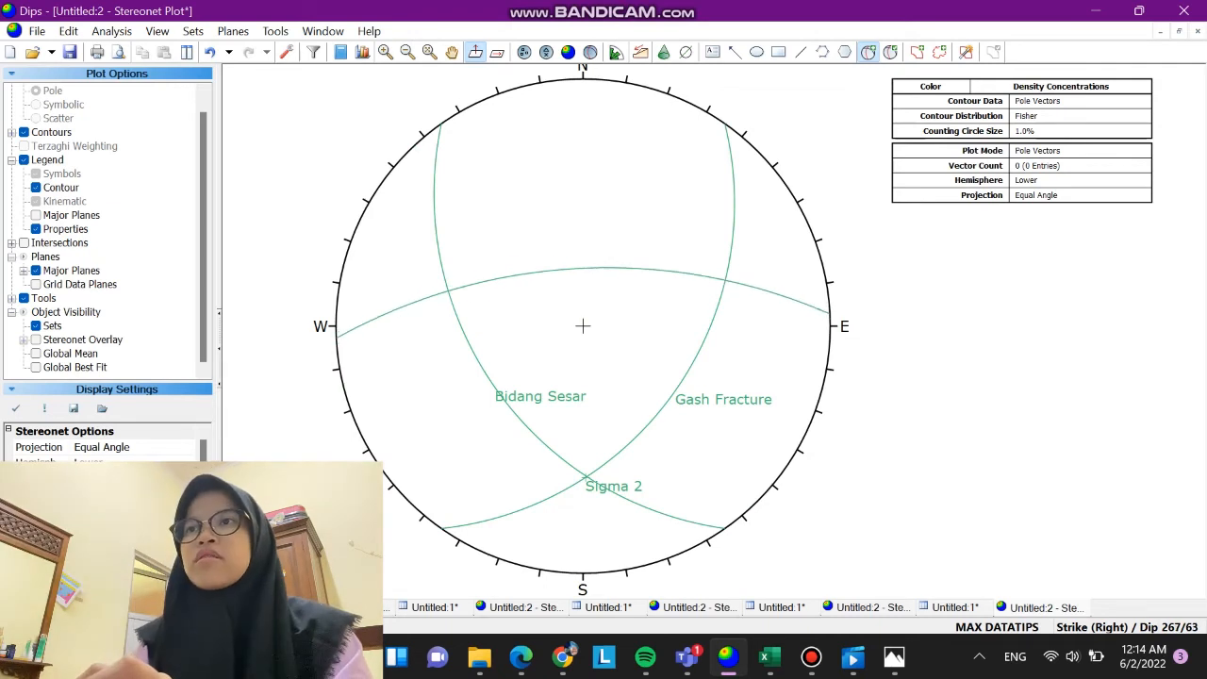
click(583, 475)
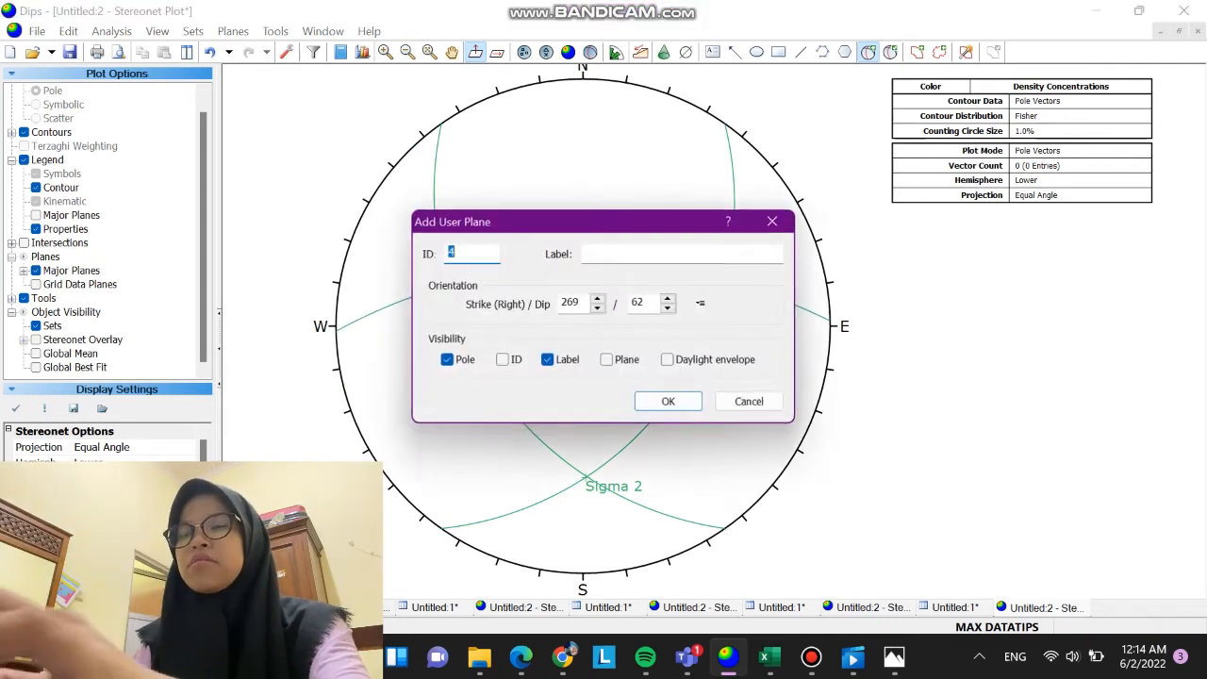
click(682, 253)
text(Bidang Bantu)
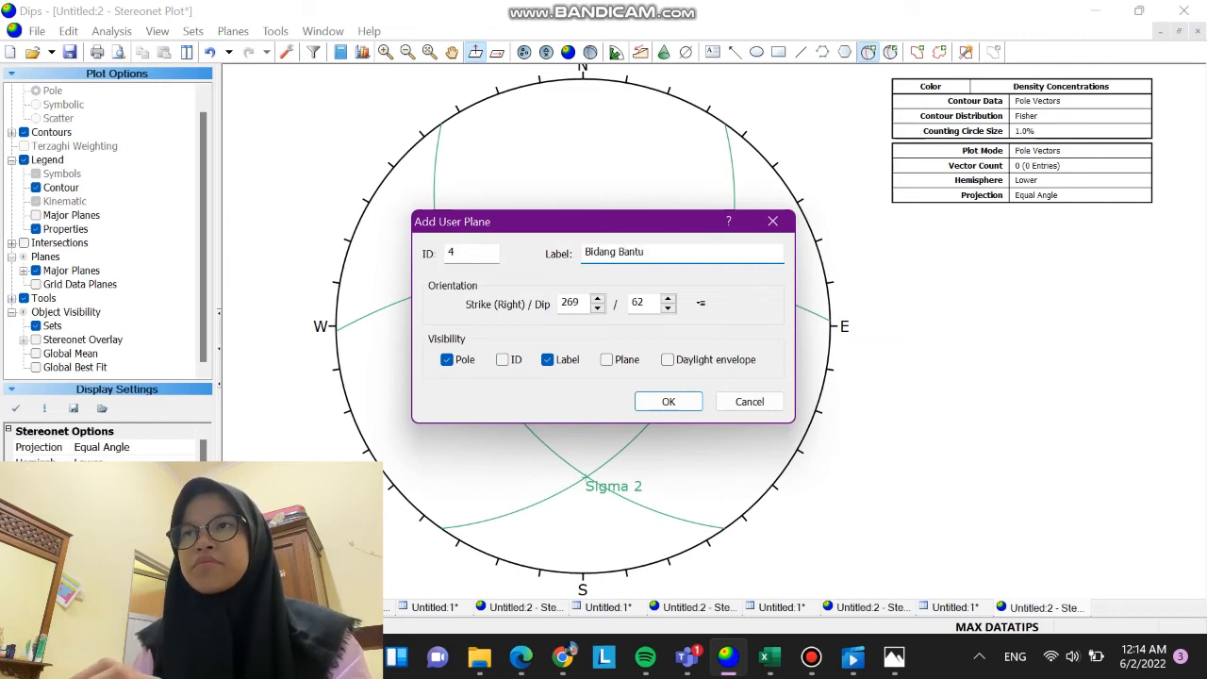
click(606, 360)
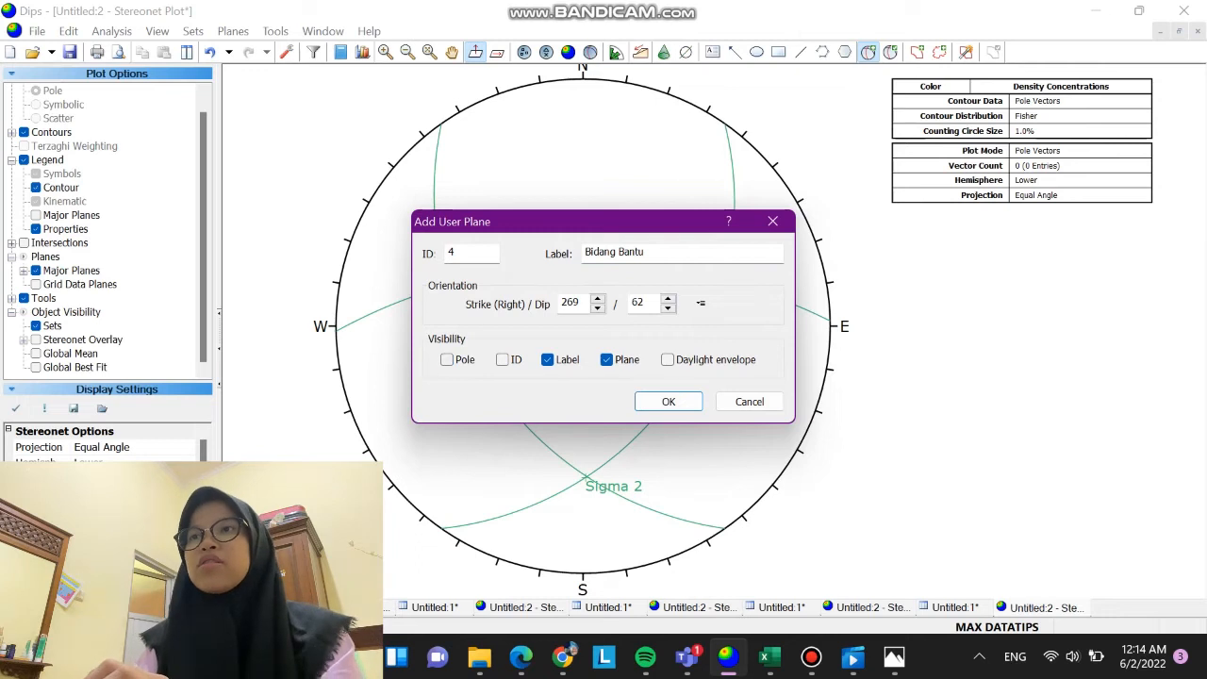
click(669, 402)
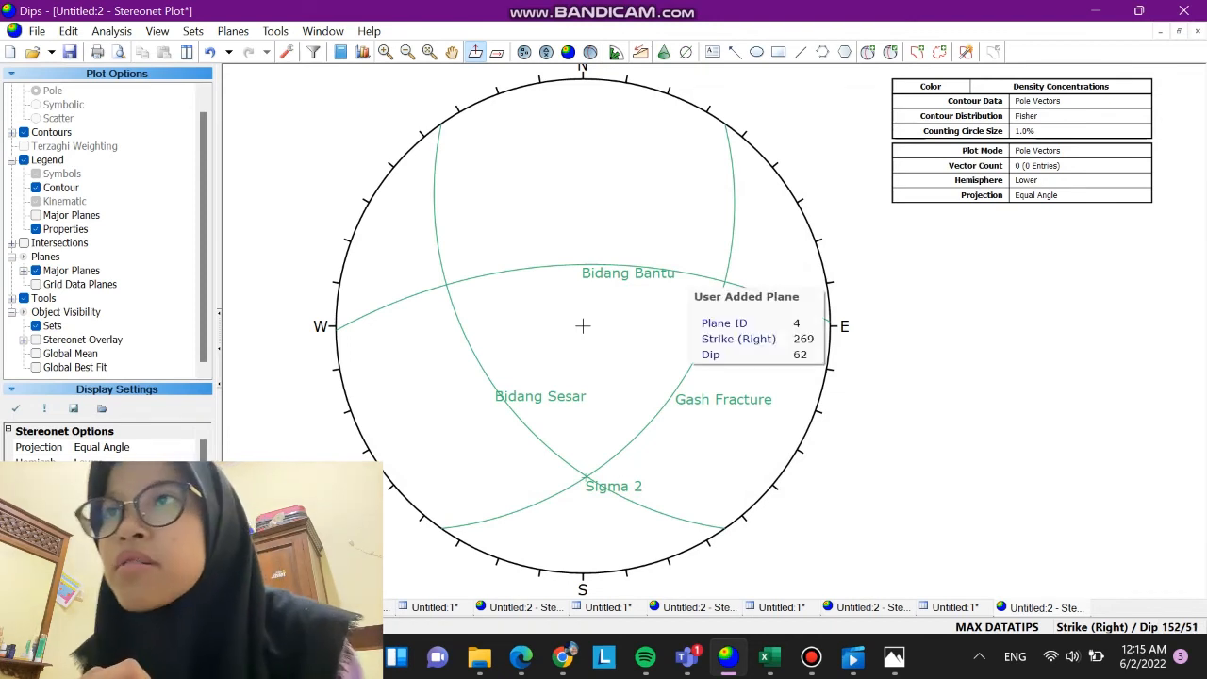
Add a user plane labelled Sigma 1 at 163/62, showing only its pole and label where Bidang Bantu crosses Gash Fracture
click(868, 53)
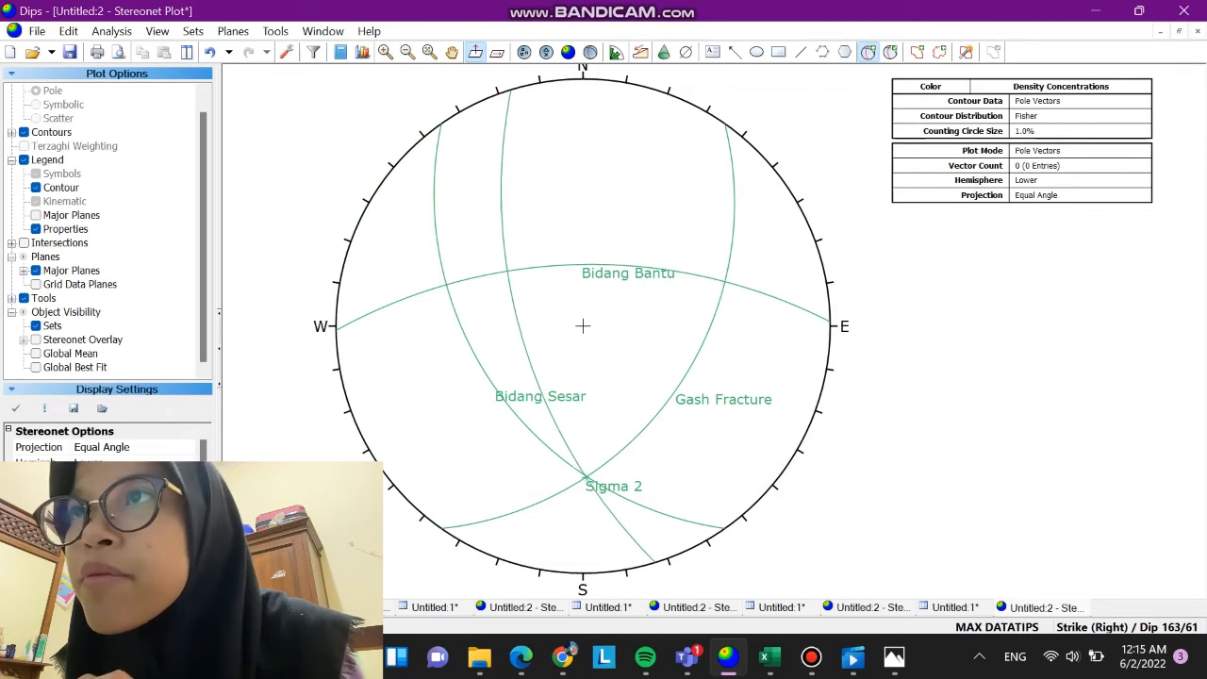
scroll(507, 350, up, 4)
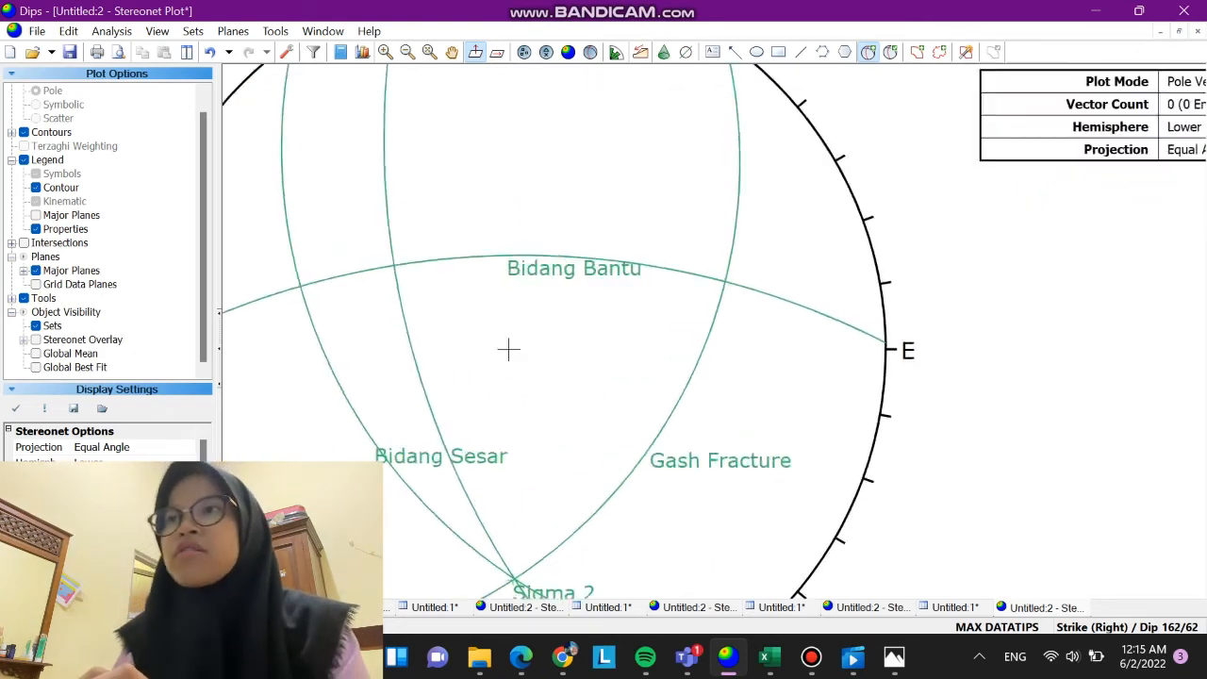
click(457, 365)
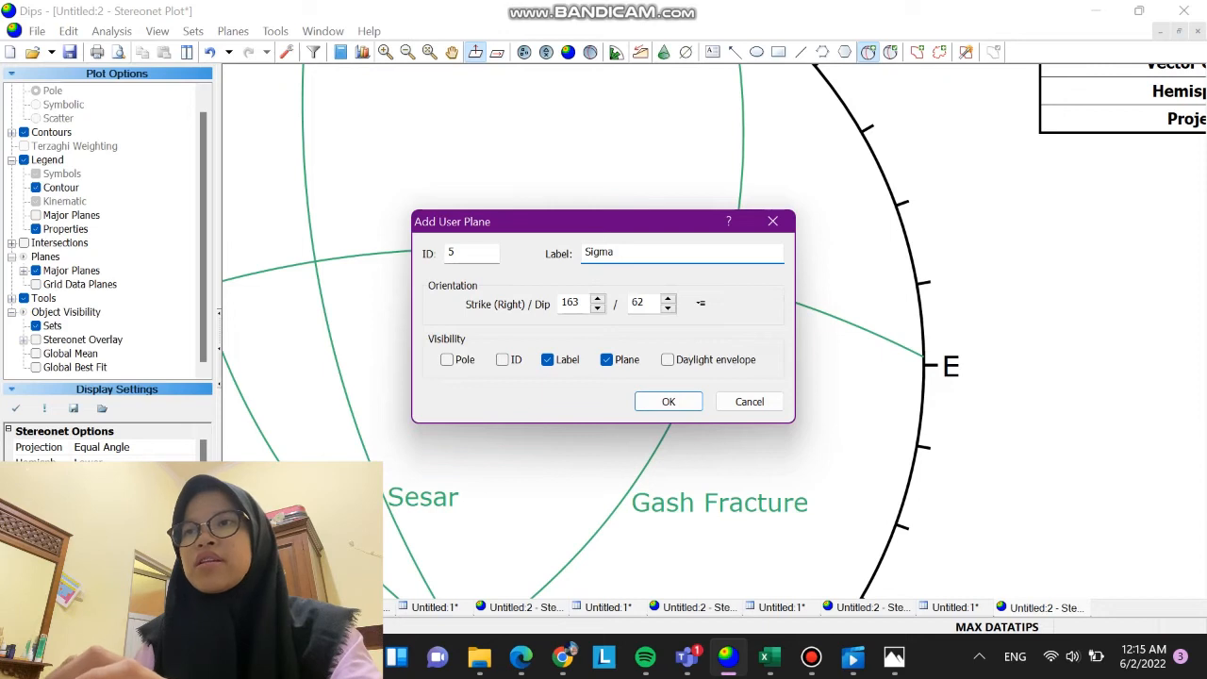
click(447, 359)
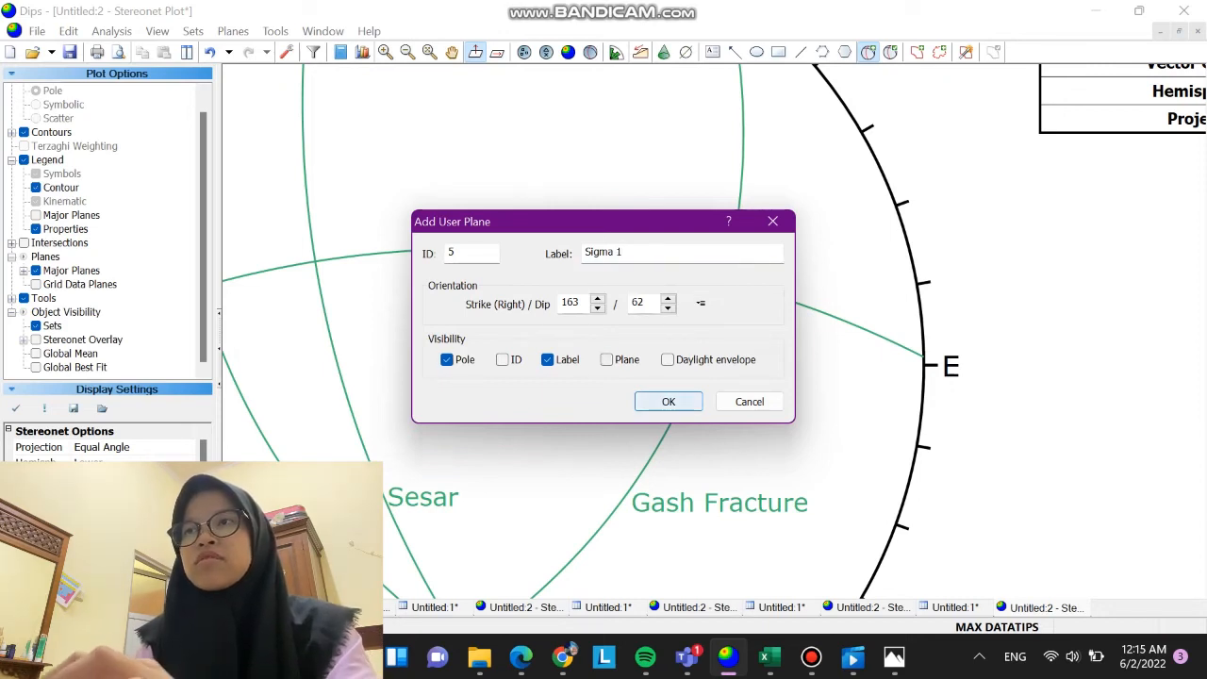
click(685, 401)
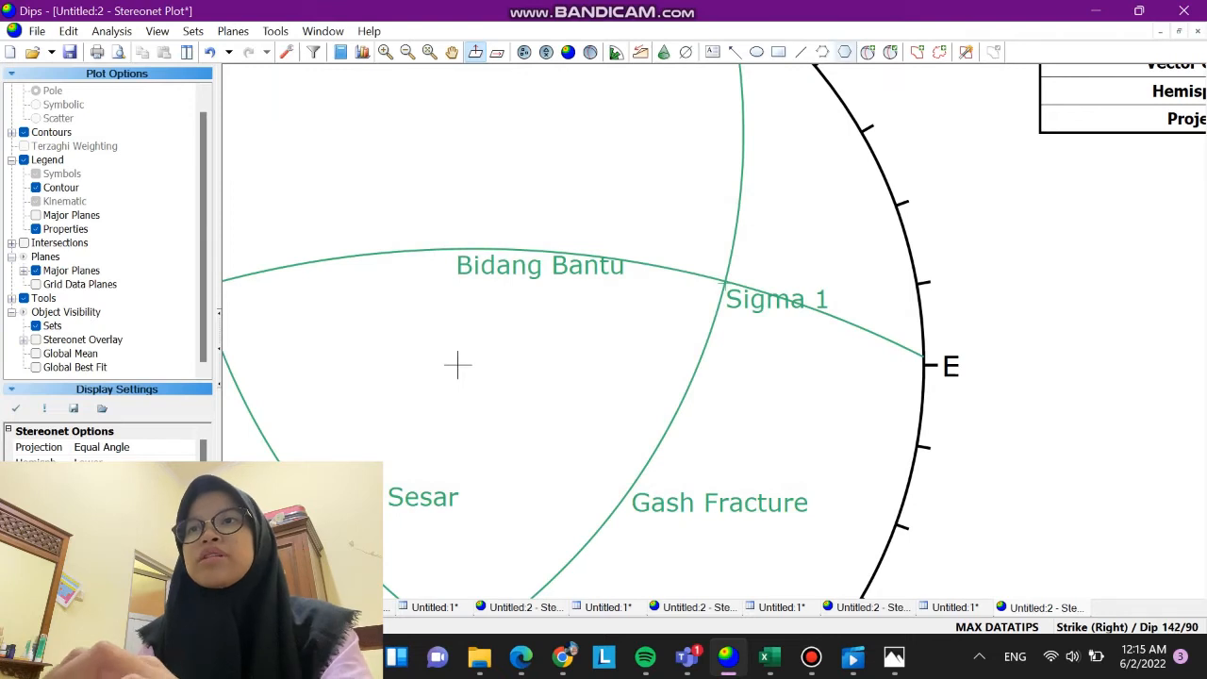
Add a pitch grid along the Bidang Bantu plane
scroll(824, 110, down, 4)
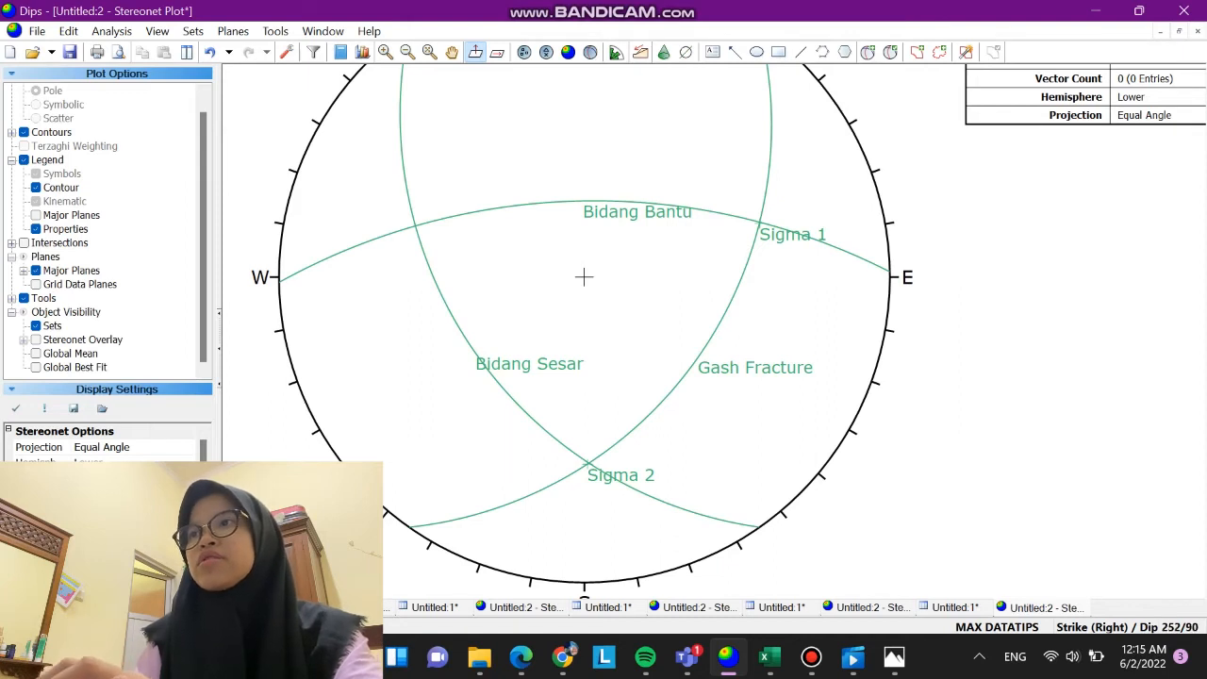
scroll(678, 579, down, 2)
click(233, 31)
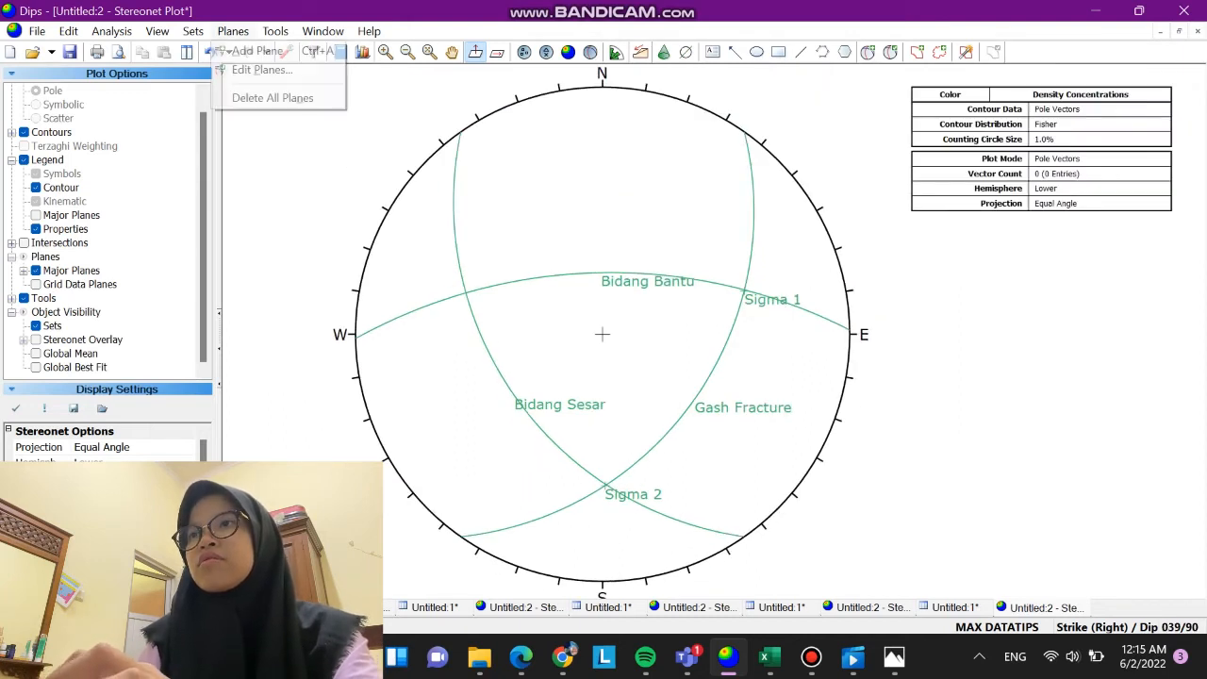
click(275, 31)
click(276, 31)
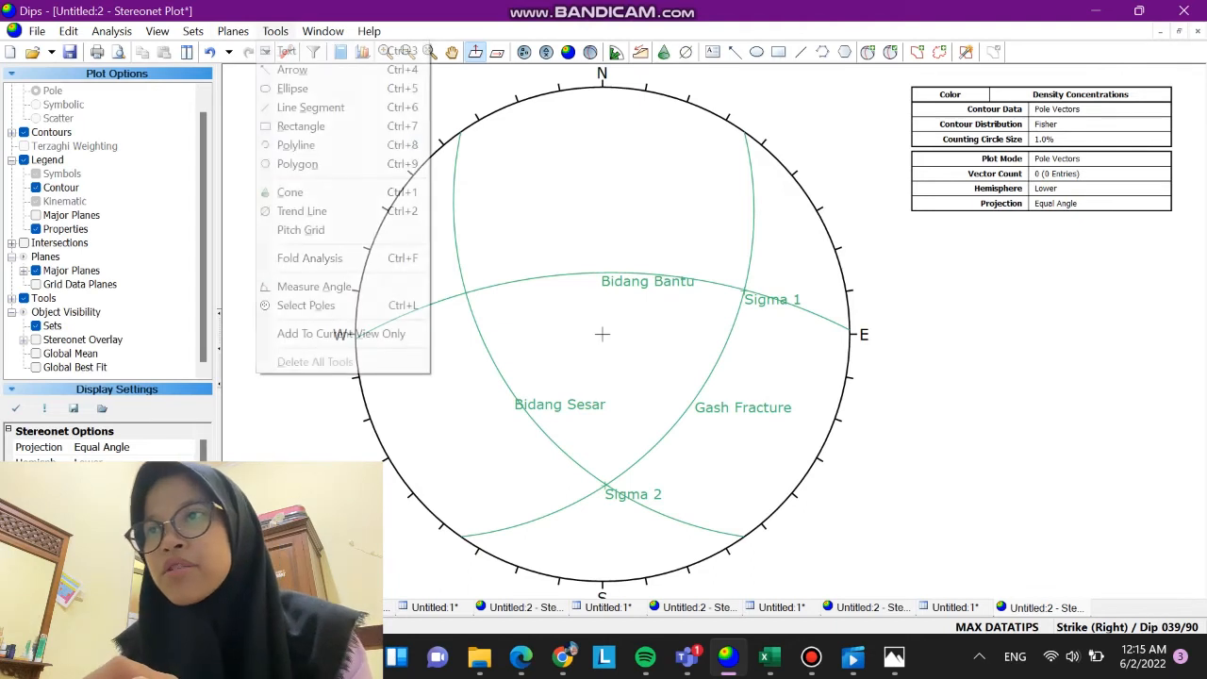
click(302, 230)
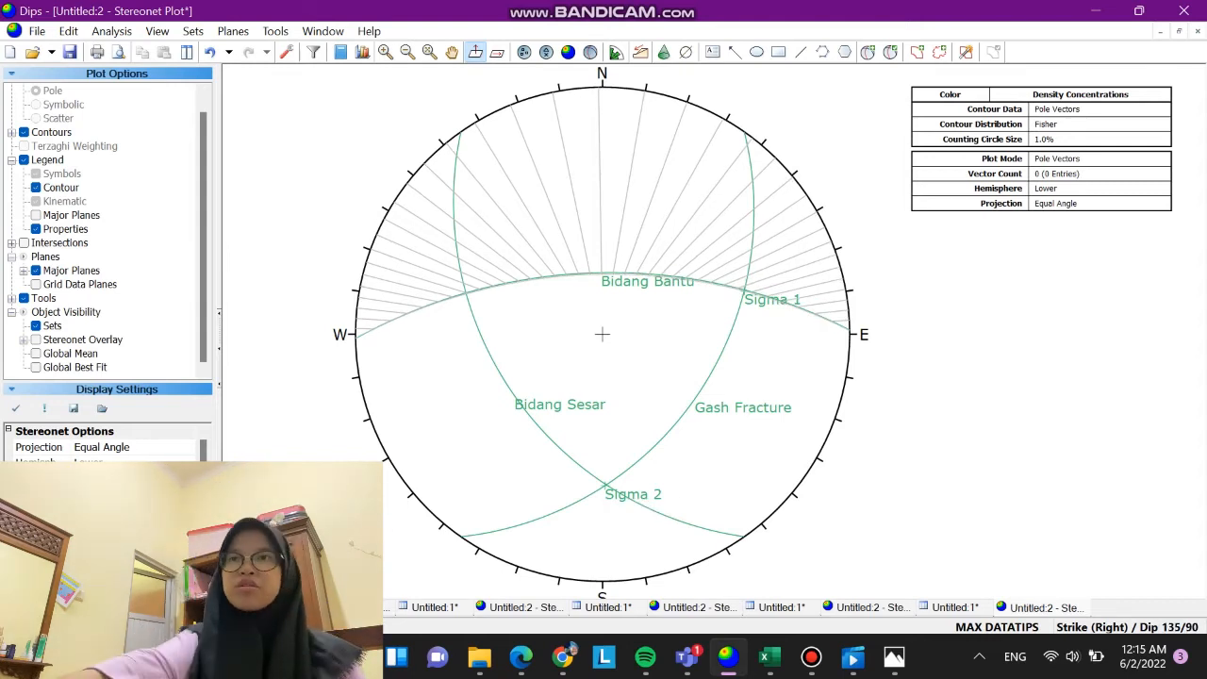
Add a user plane labelled Sigma 3 at 33/43 on the Bidang Bantu plane, showing only its pole and label
click(869, 53)
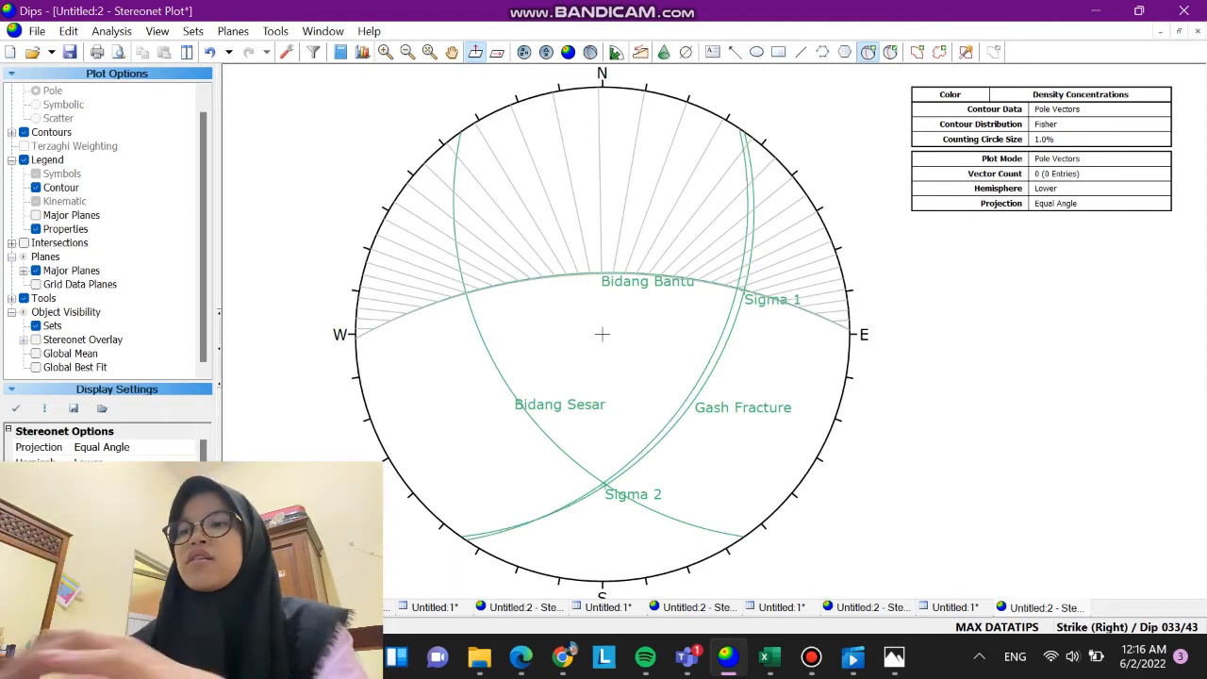
click(521, 281)
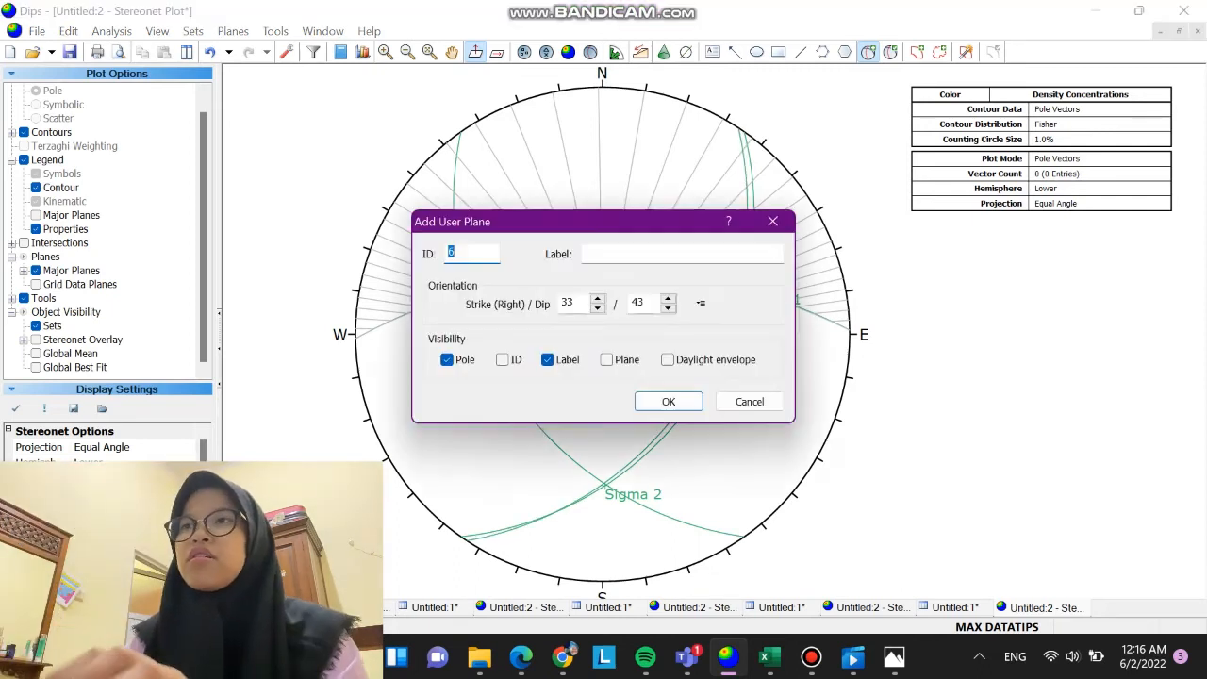
text(Sigma 3)
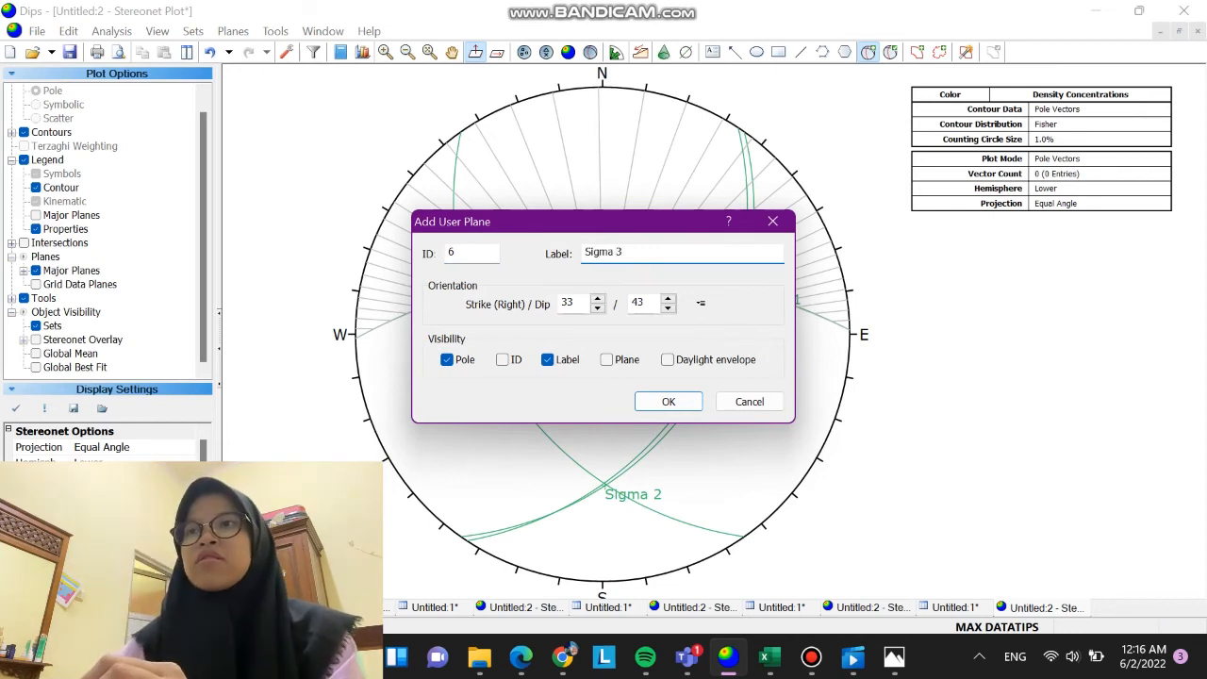
key(Return)
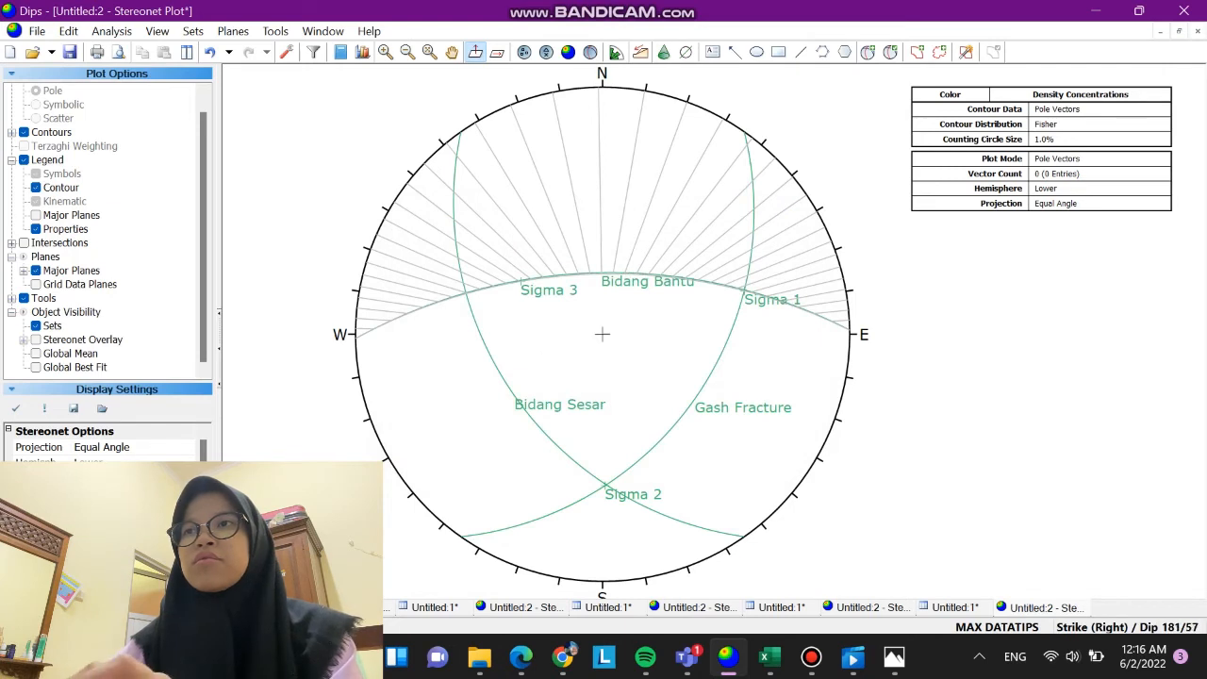
Delete all tools from the stereonet to remove the pitch grid along Bidang Bantu
scroll(734, 343, down, 1)
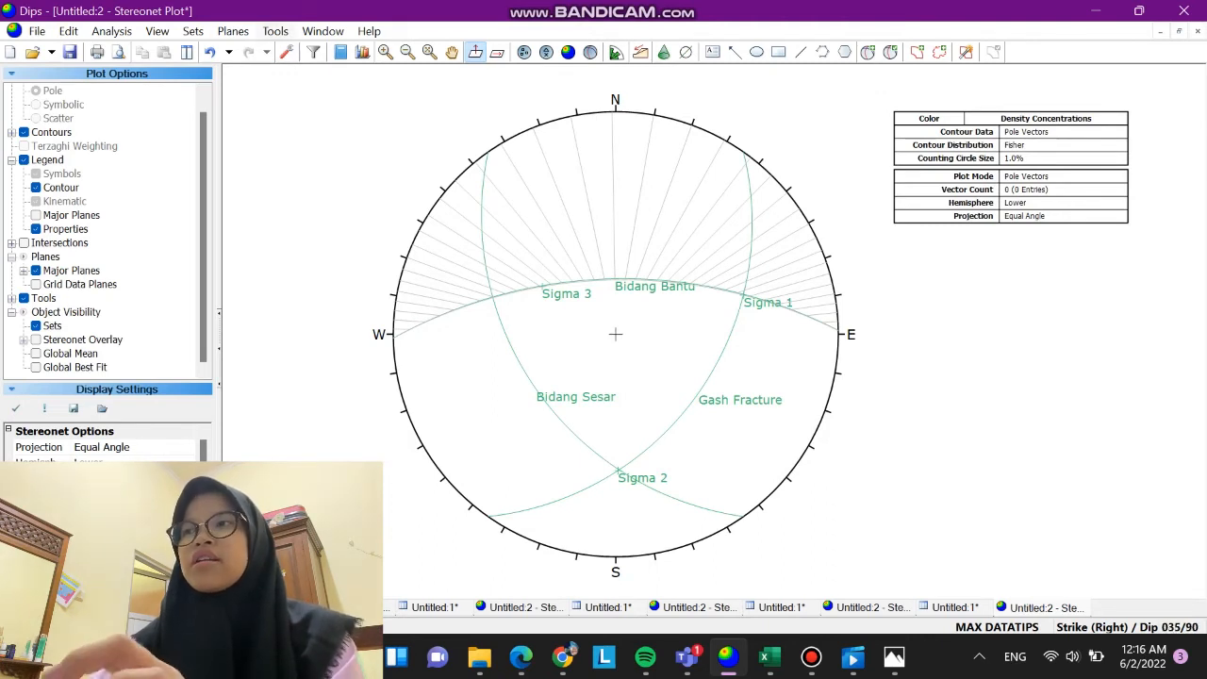
click(276, 31)
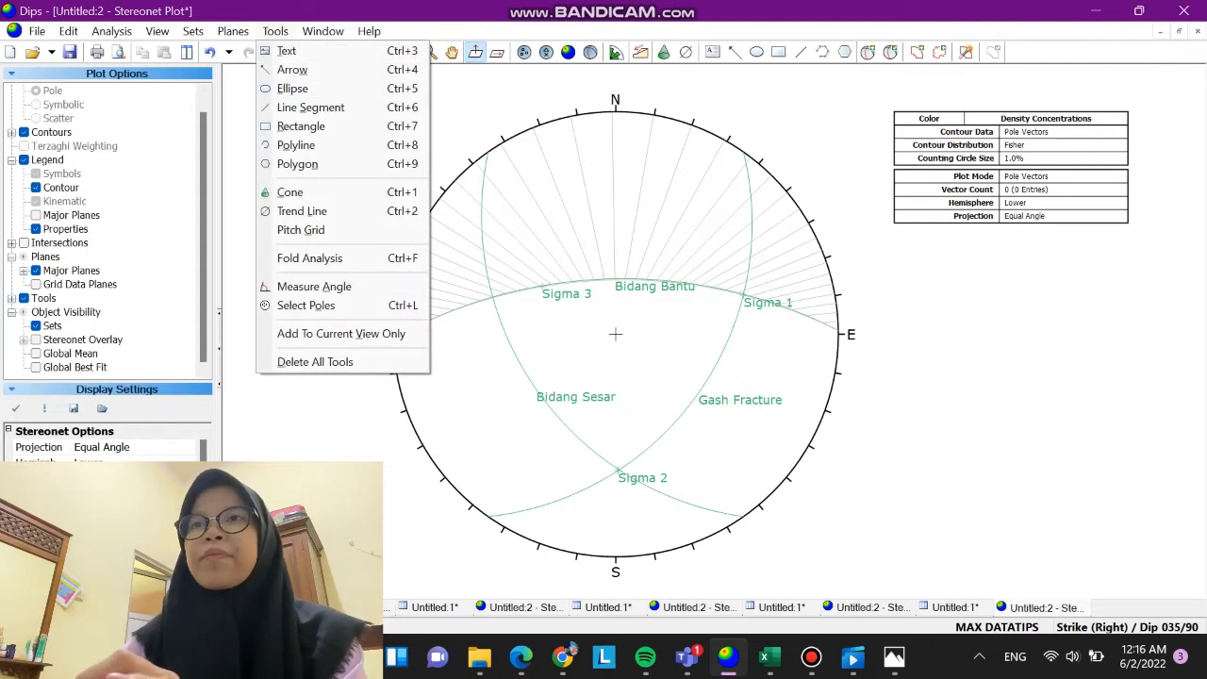
click(315, 362)
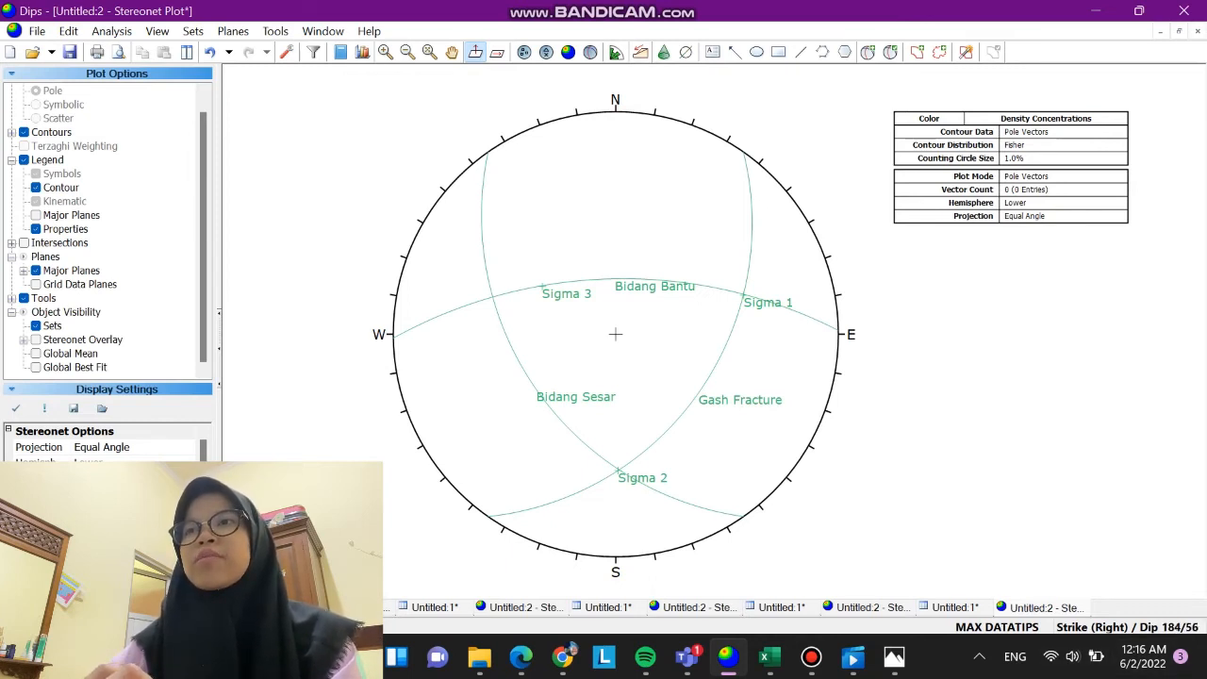
Edit the user planes' colours, setting Bidang Sesar to tan and Gash Fracture to blue
click(891, 52)
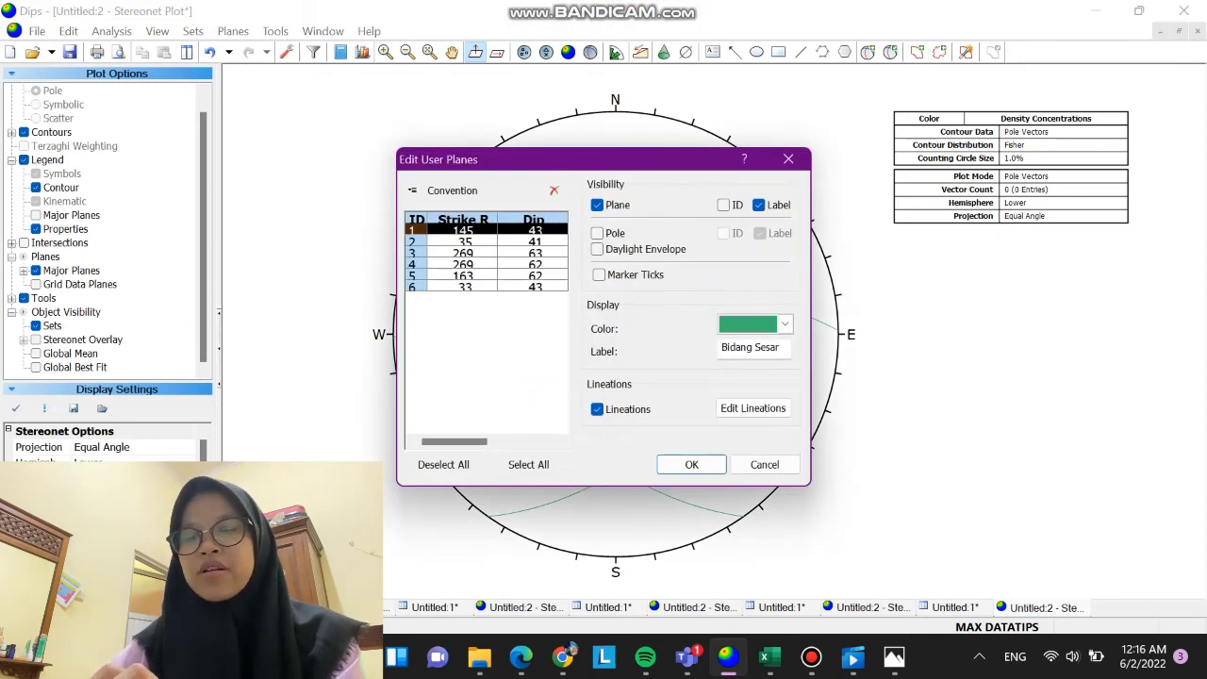
click(785, 325)
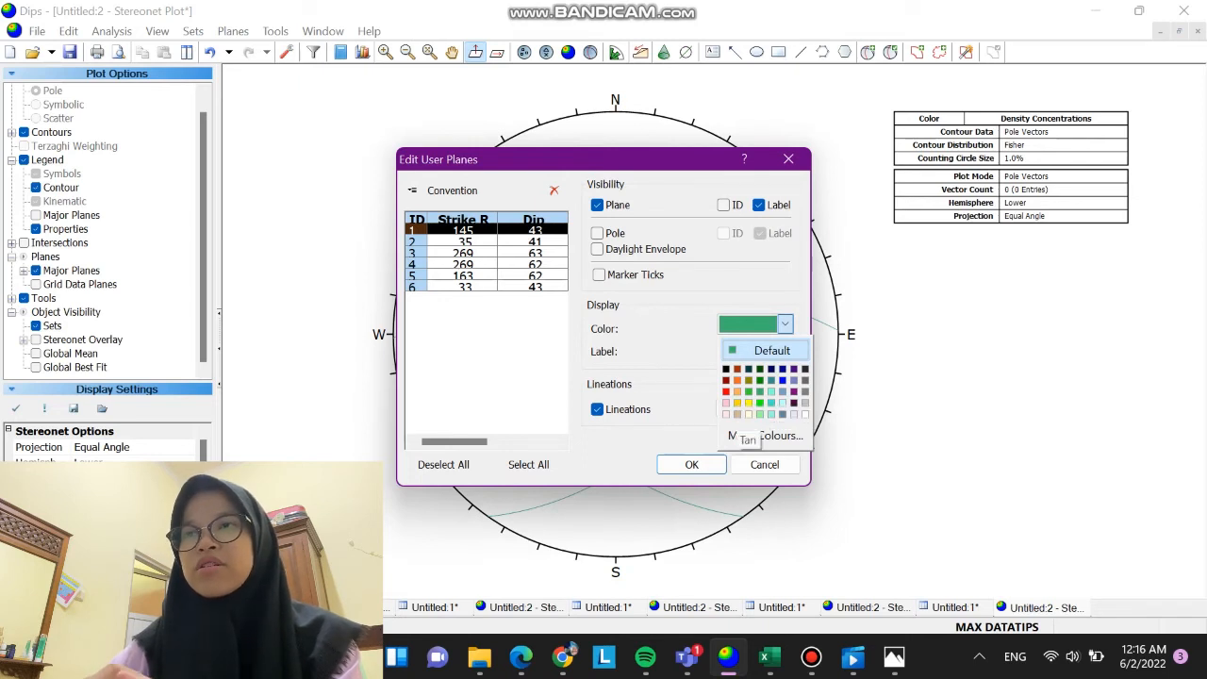
click(738, 415)
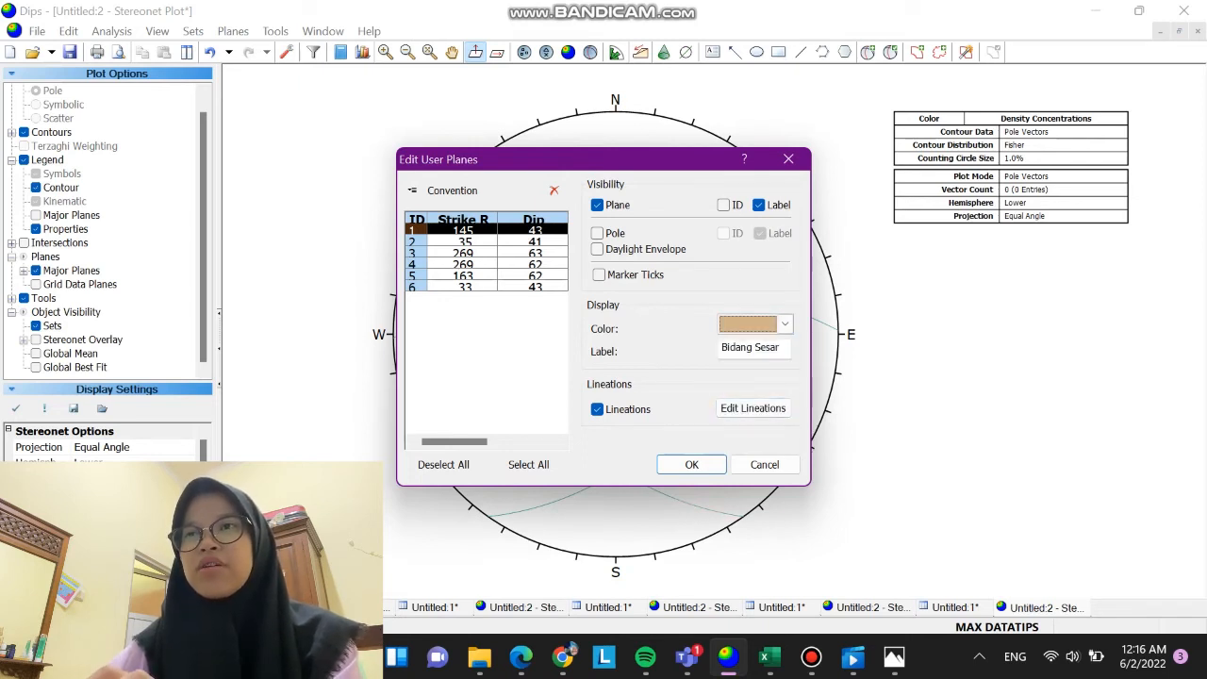
click(462, 242)
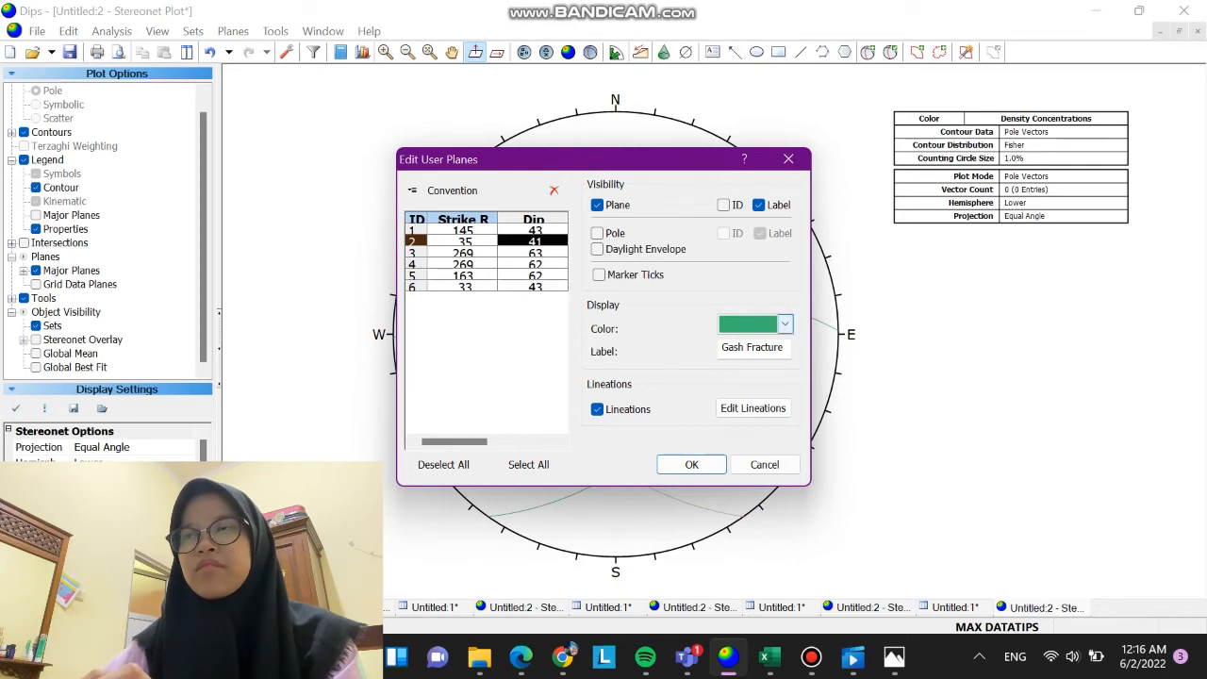
click(785, 324)
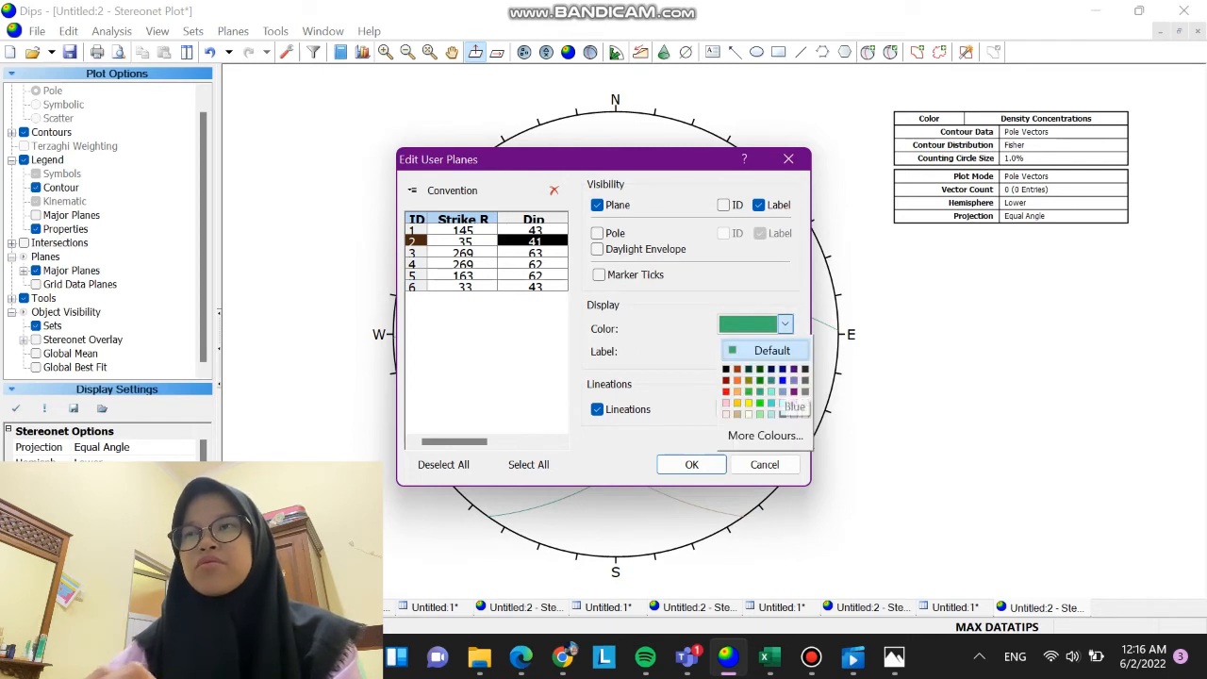
click(782, 380)
Set the colour of the Bidang Bantu plane to red
click(533, 253)
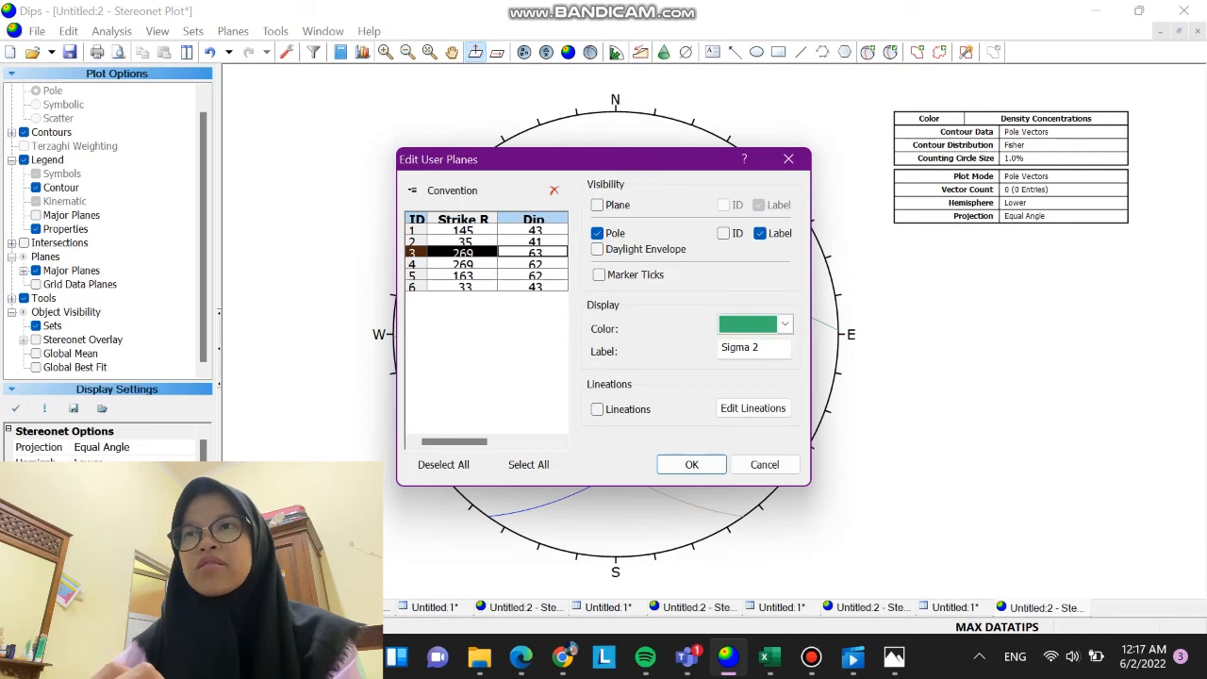
click(464, 265)
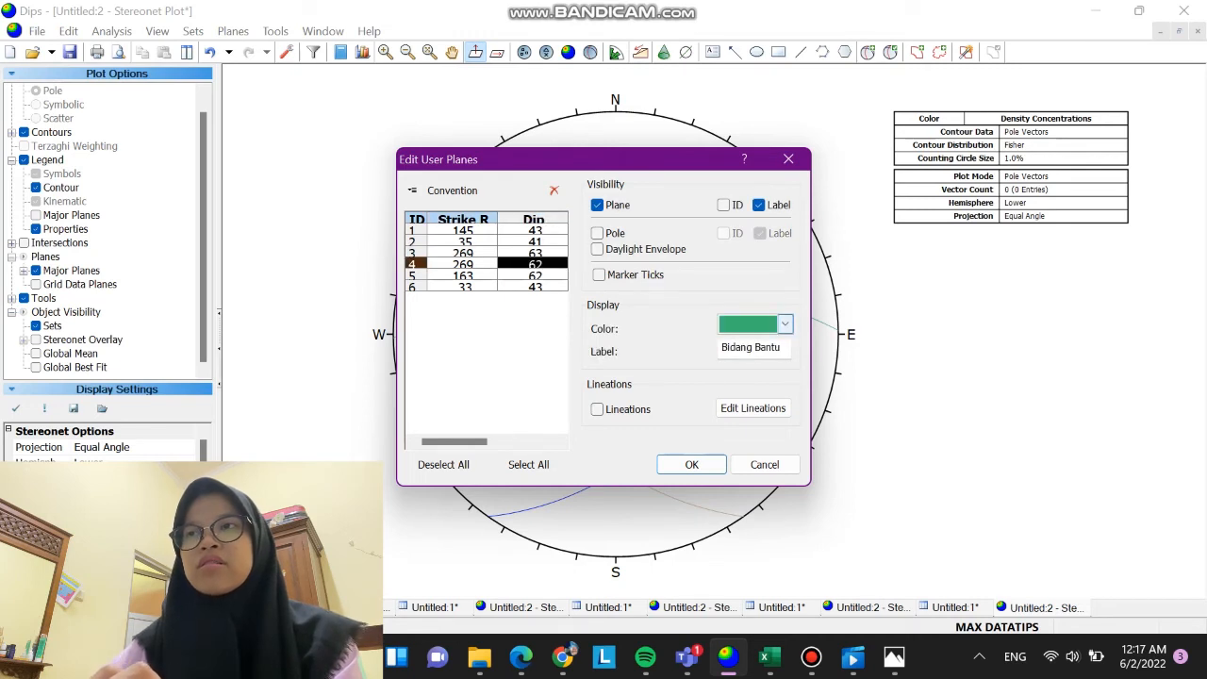
click(785, 323)
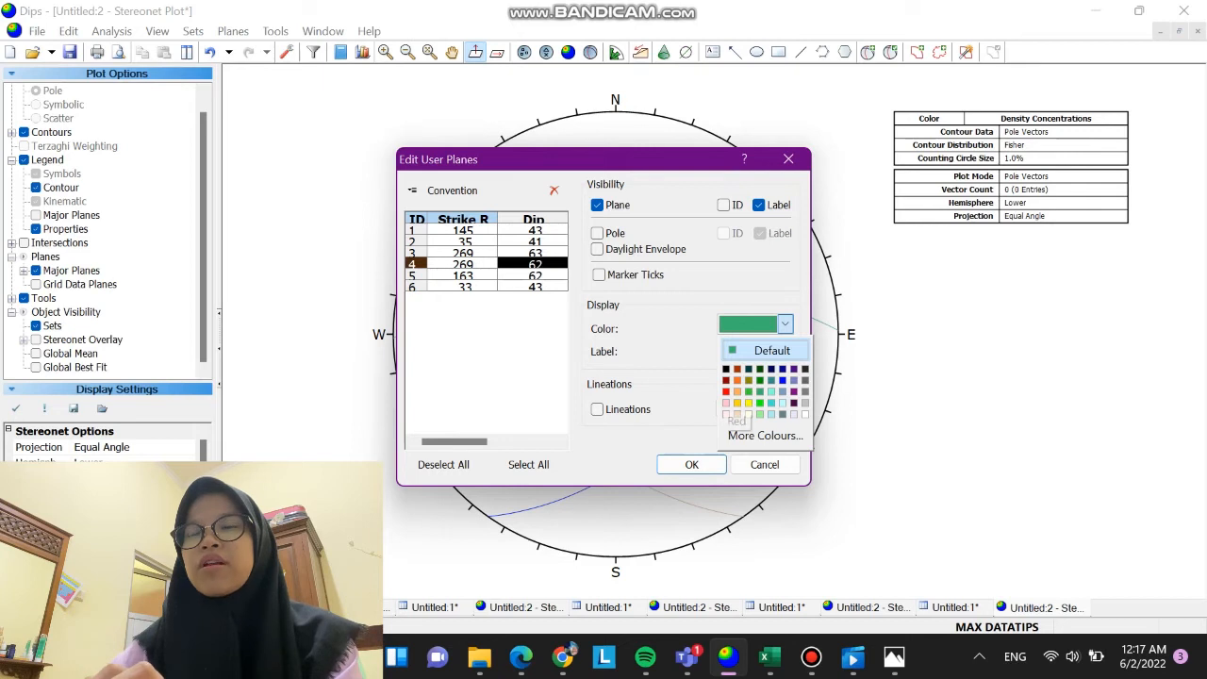
click(726, 392)
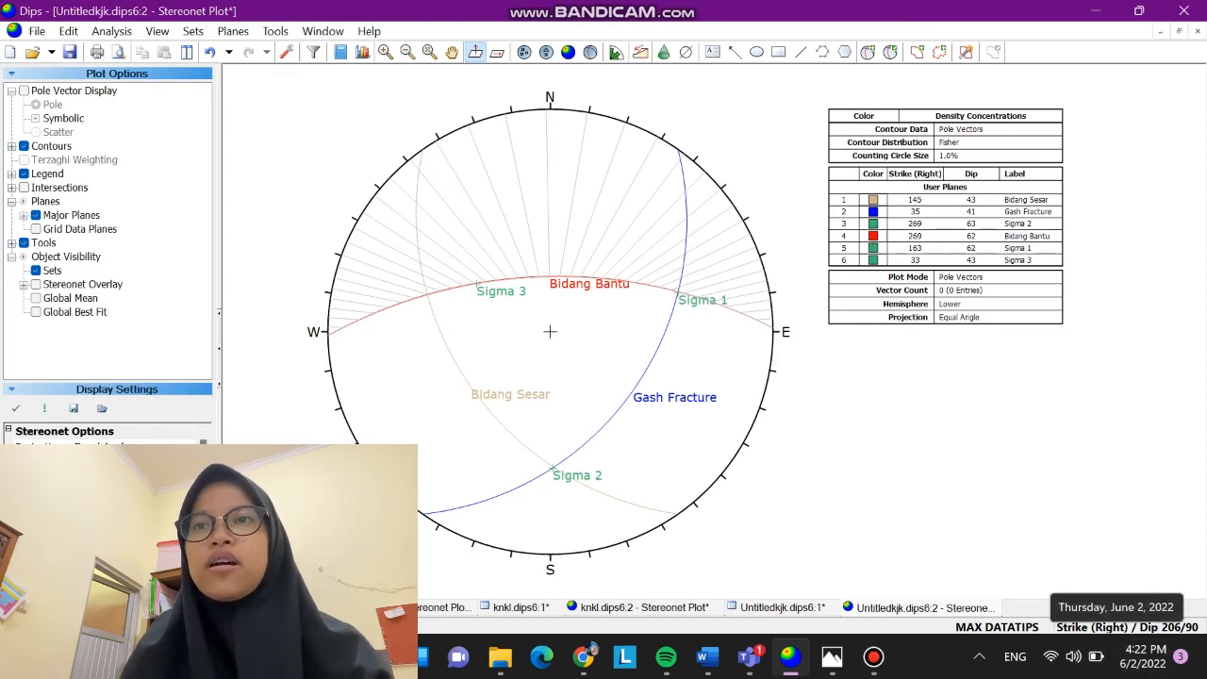
click(1099, 628)
click(1099, 627)
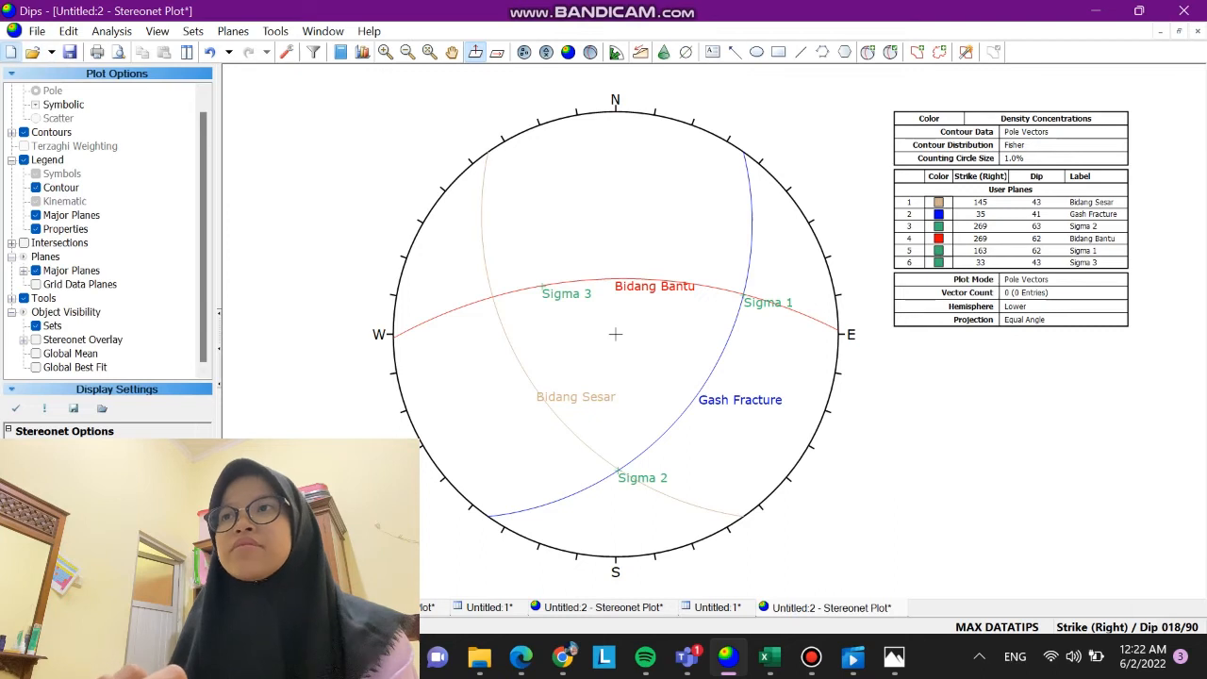
Create a new project with the global orientation format Strike (Right) / Dip and open its stereonet plot
click(9, 52)
click(287, 52)
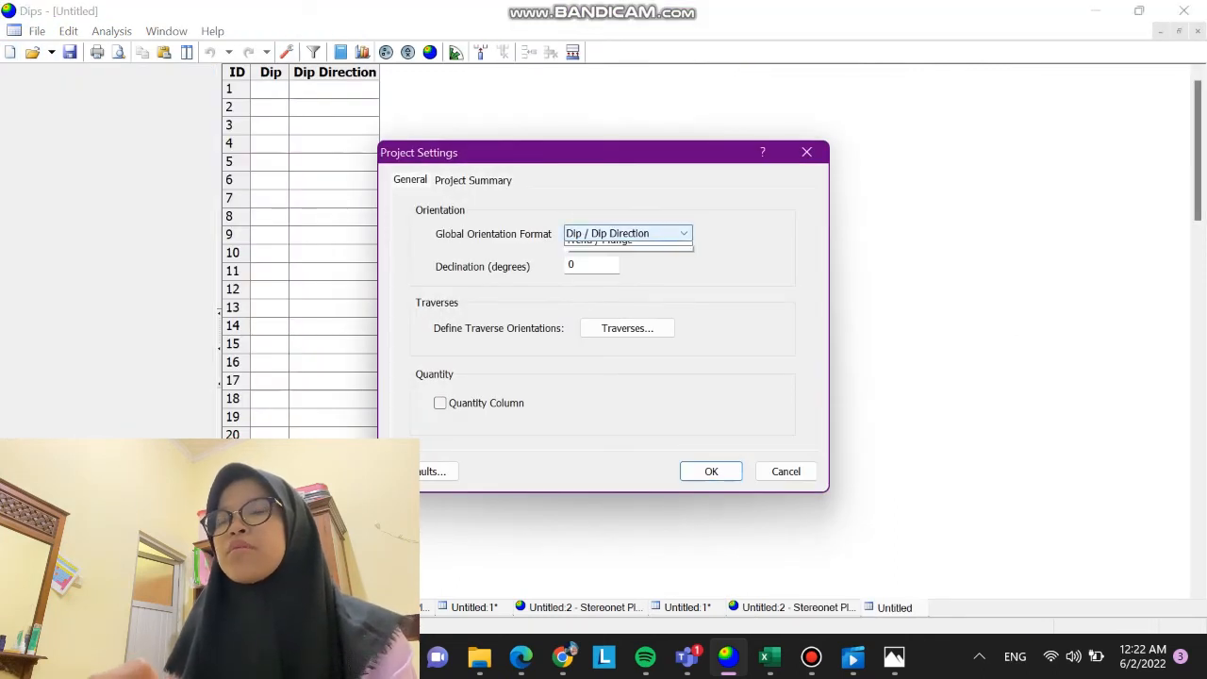
click(628, 233)
click(608, 260)
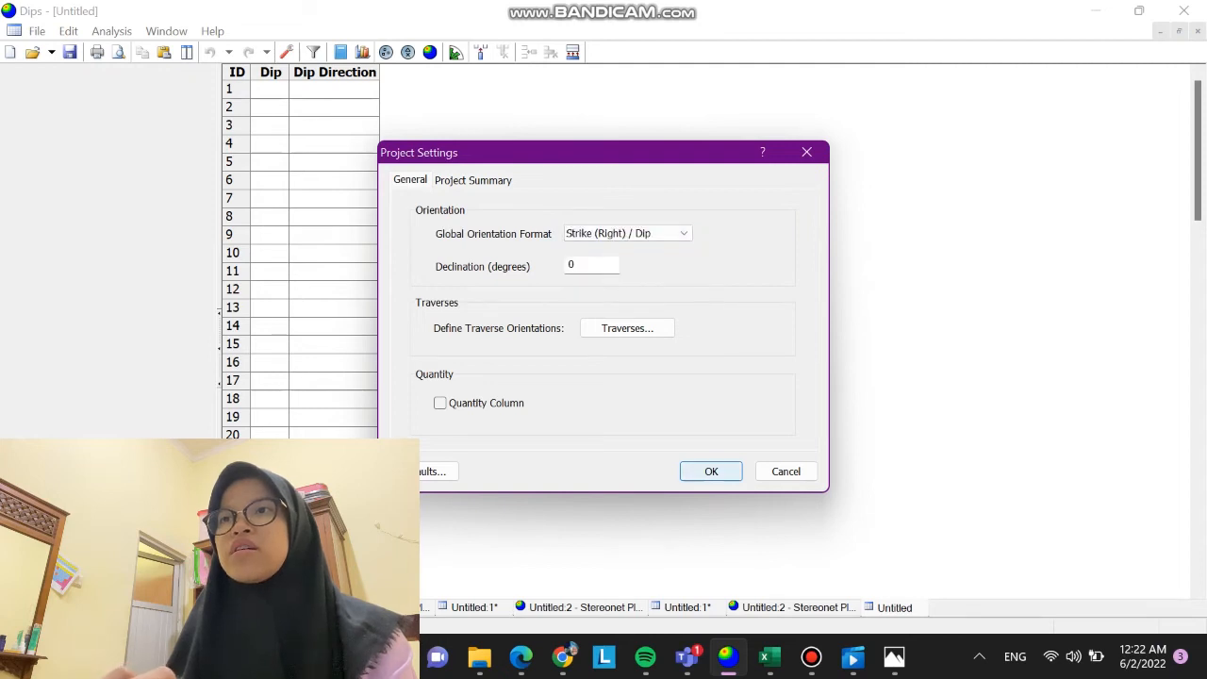
click(711, 472)
click(430, 51)
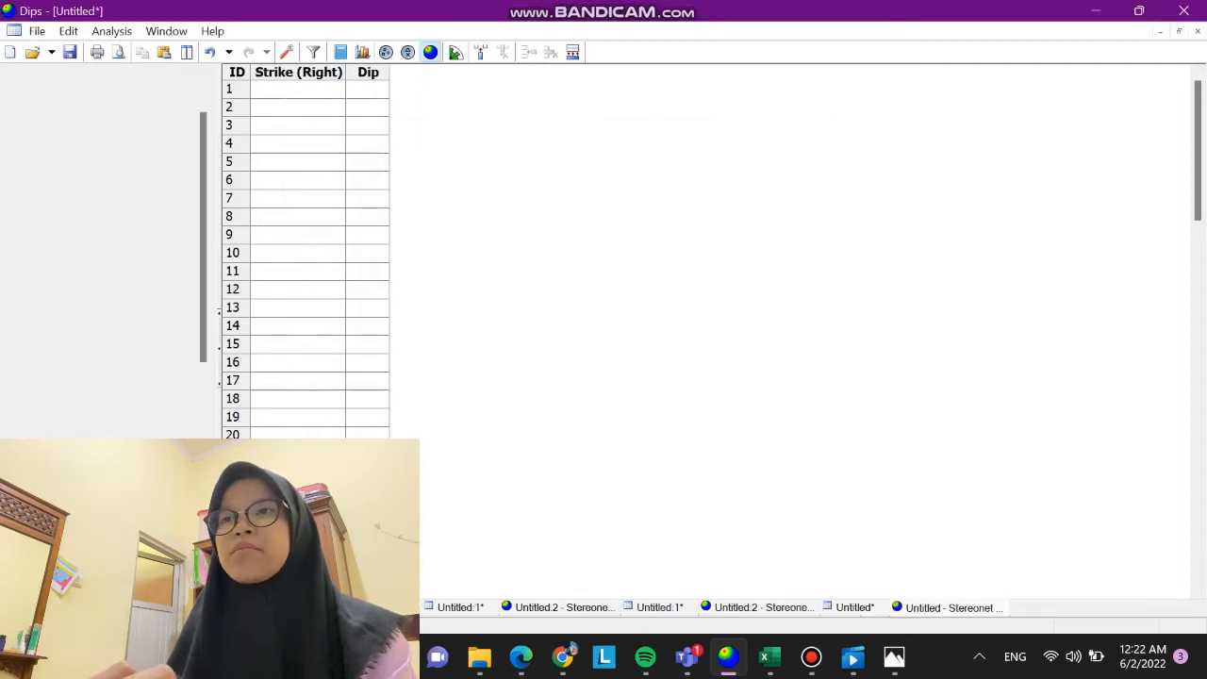
Start a user plane on the new stereonet and set its strike/dip to 235/43 from the third Bidang sesar entry in Excel
click(868, 52)
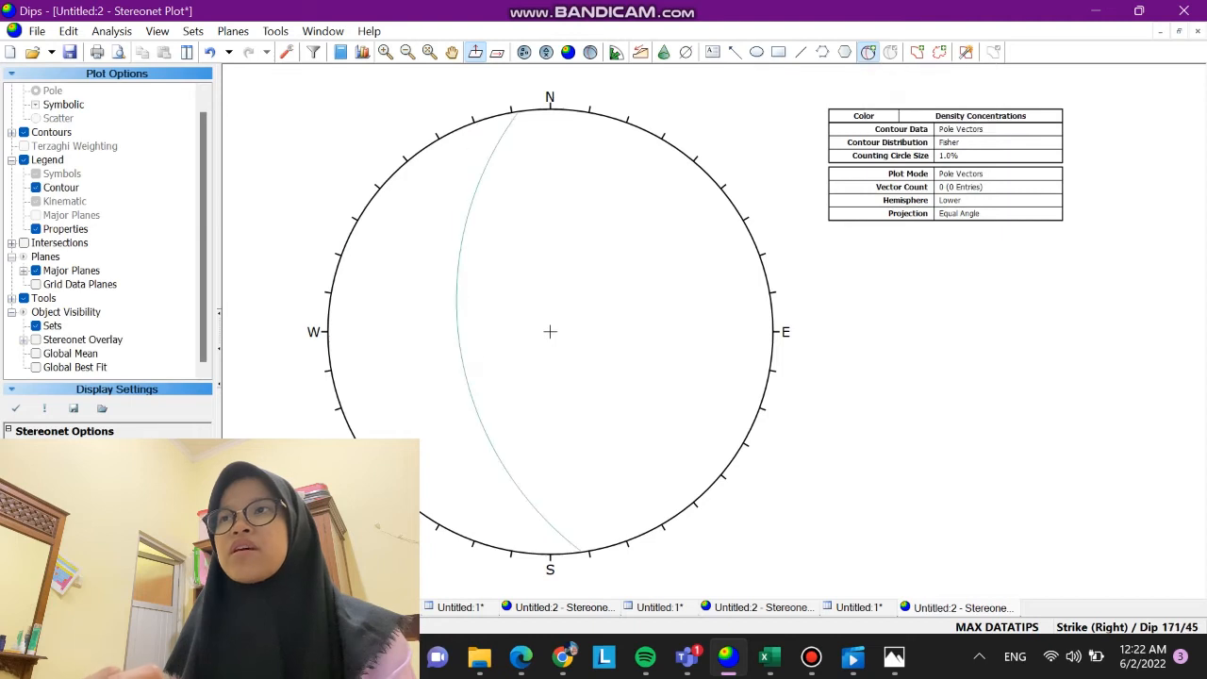
click(642, 319)
click(769, 657)
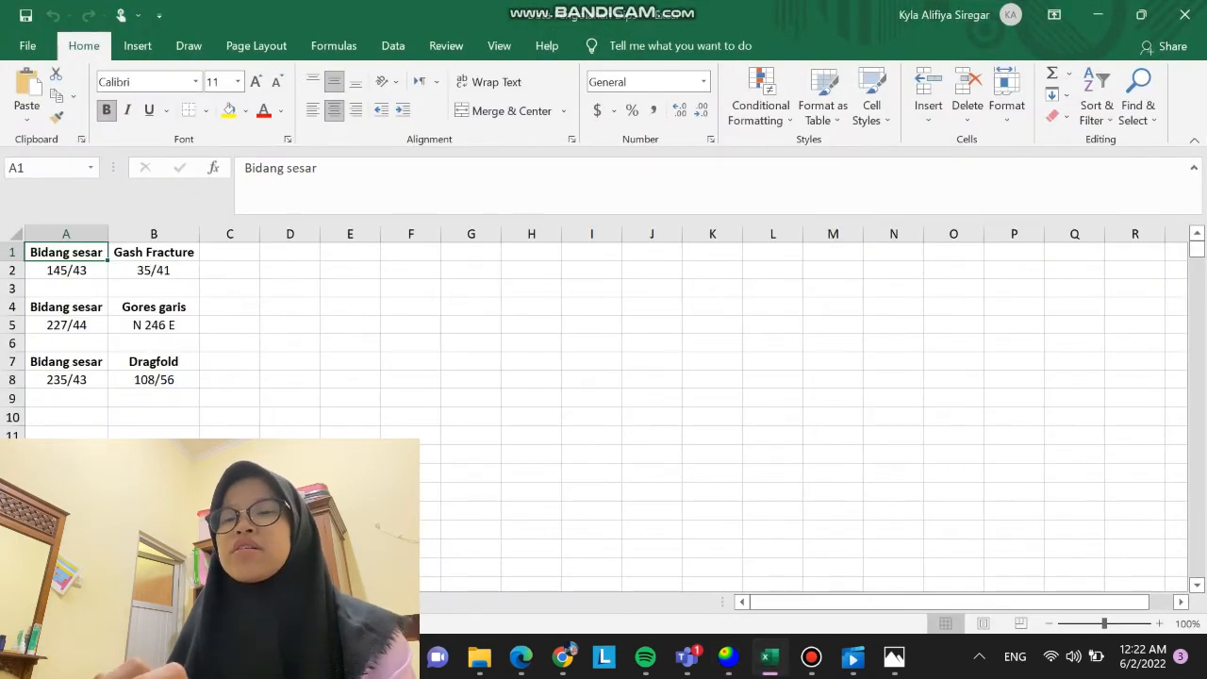
key(alt+Tab)
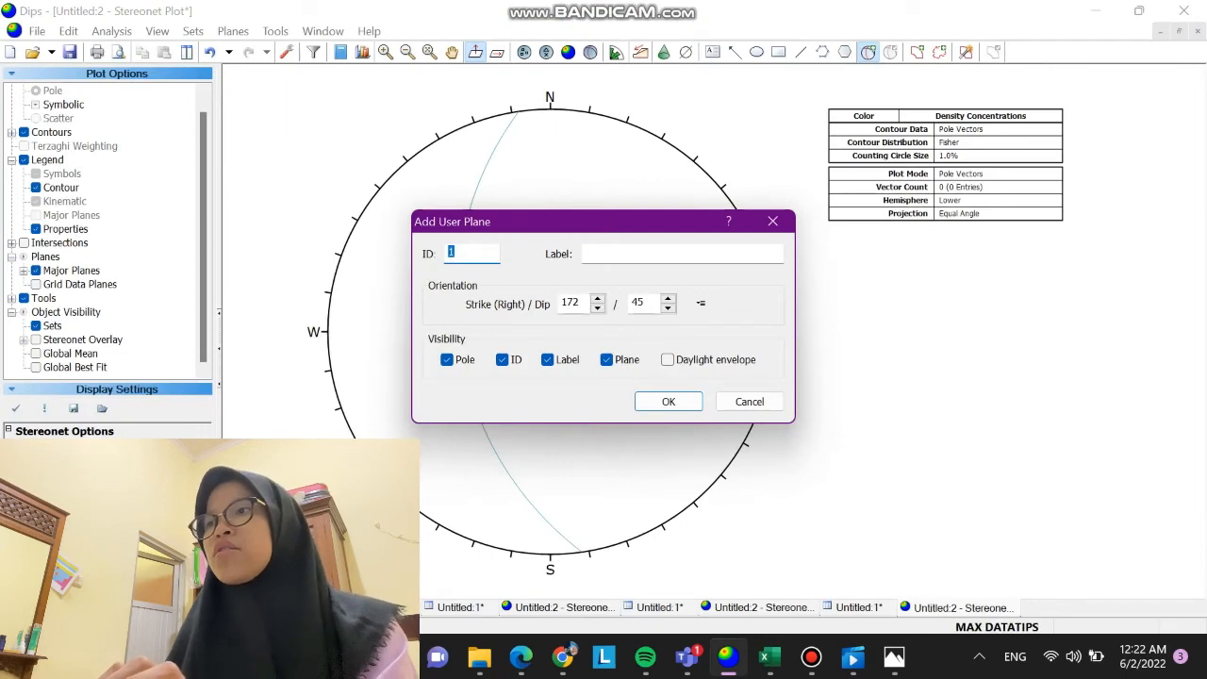
key(Tab)
key(Tab)
text(235)
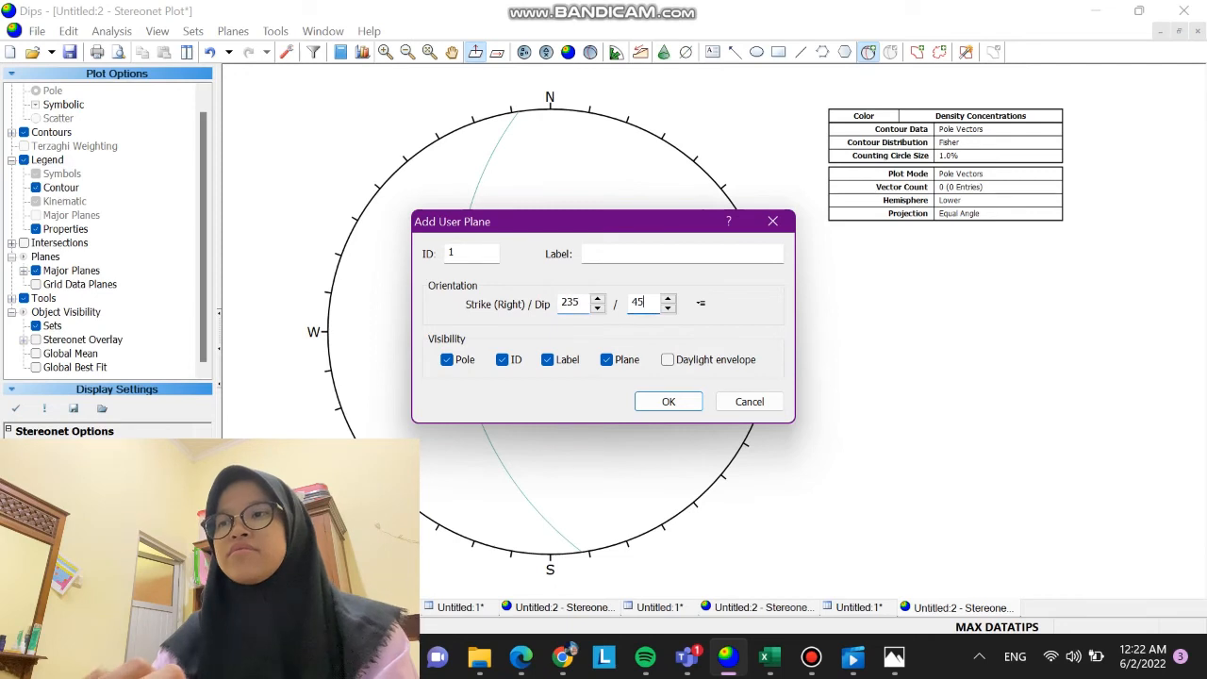
key(BackSpace)
text(3)
Label the user plane Bidang Sesar and add it with only its label and plane shown
click(660, 253)
text(Bidang)
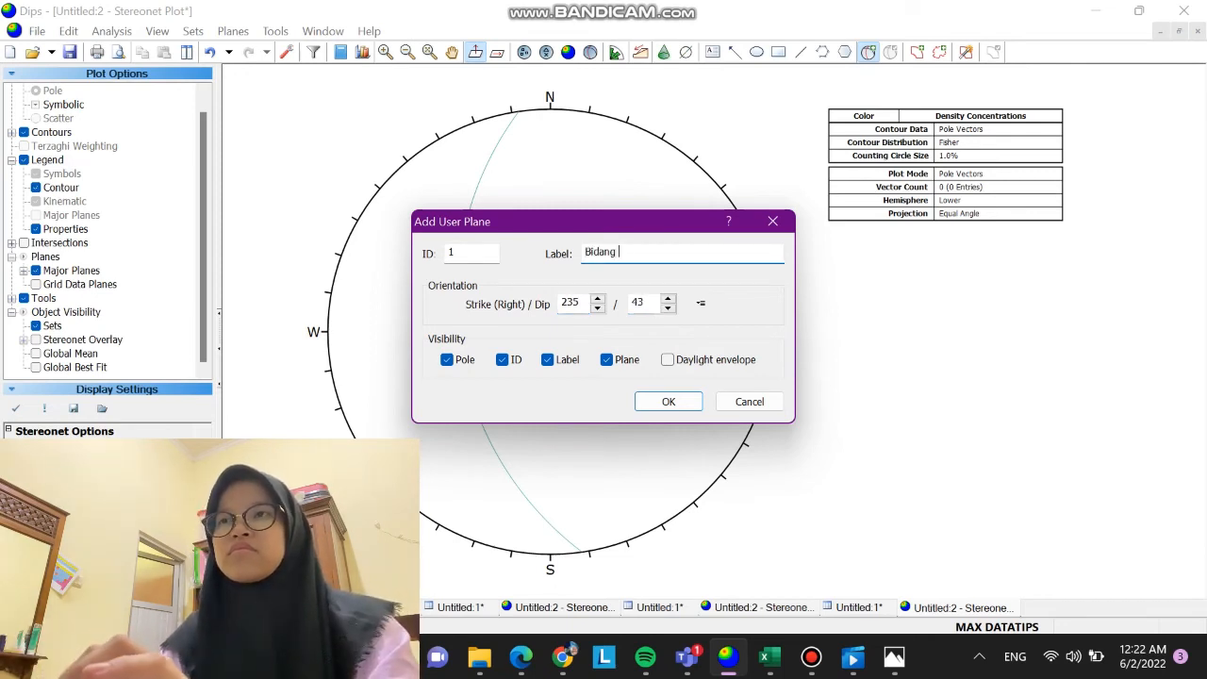
text( Sesar)
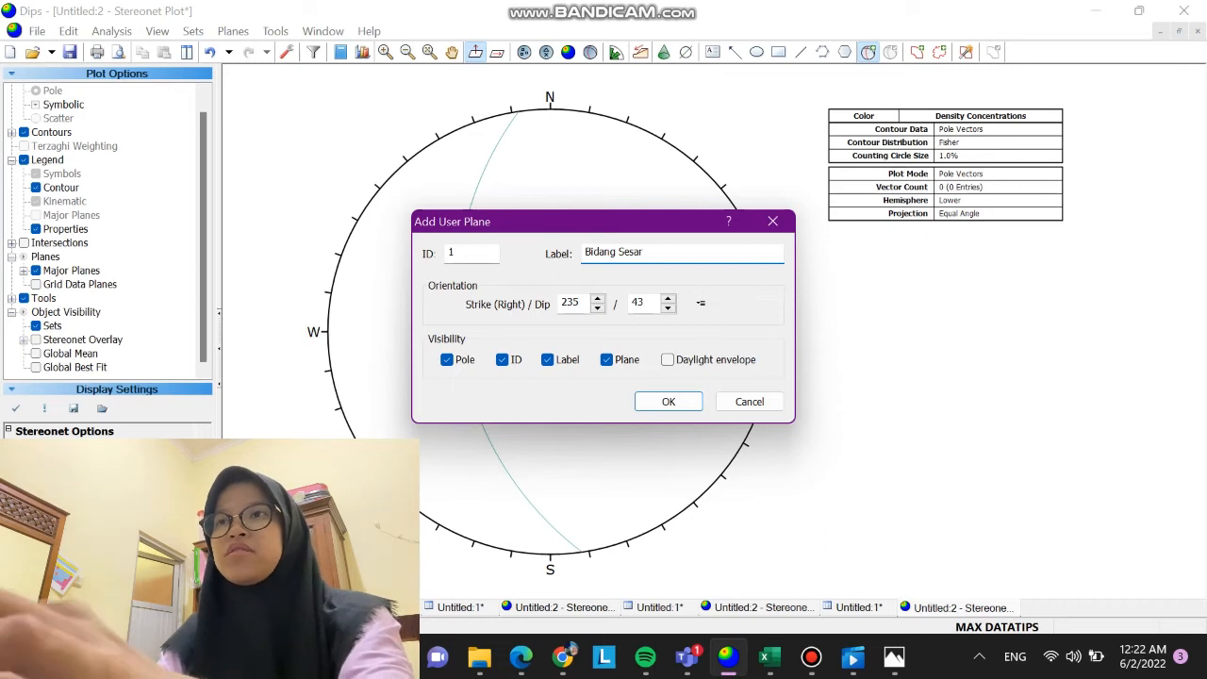
click(448, 359)
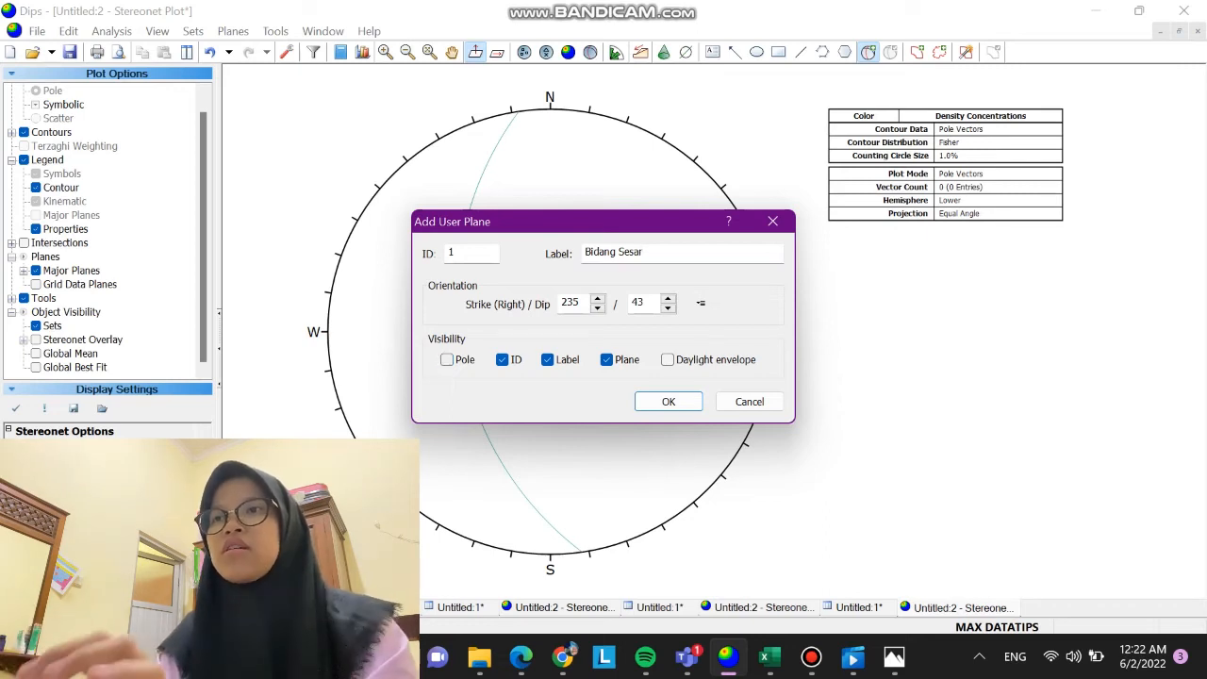
click(668, 402)
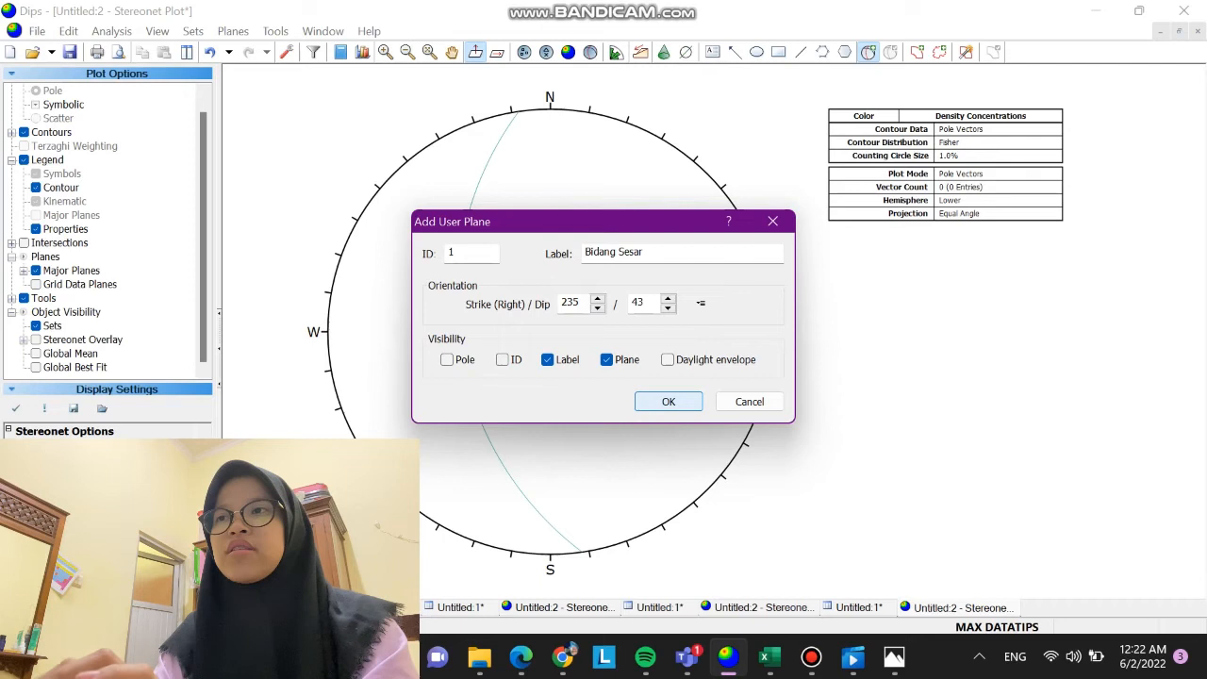
Start a second user plane and set its strike to 108 from the Dragfold entry in Excel
click(869, 52)
click(587, 395)
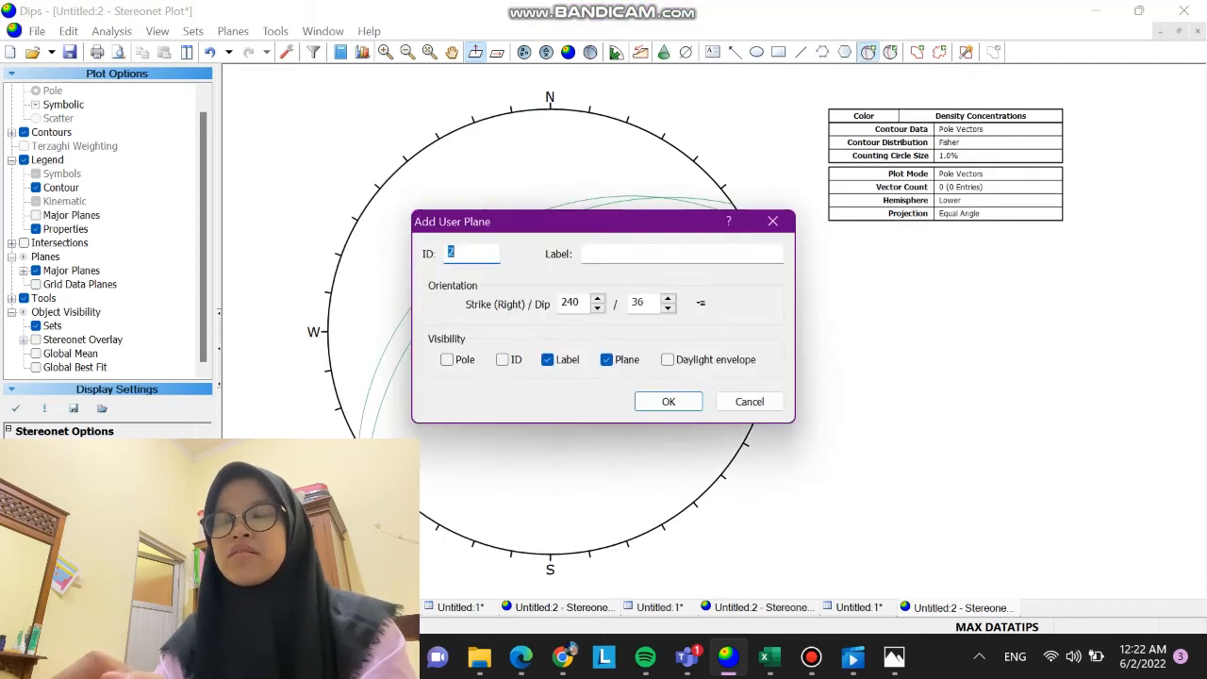
click(769, 656)
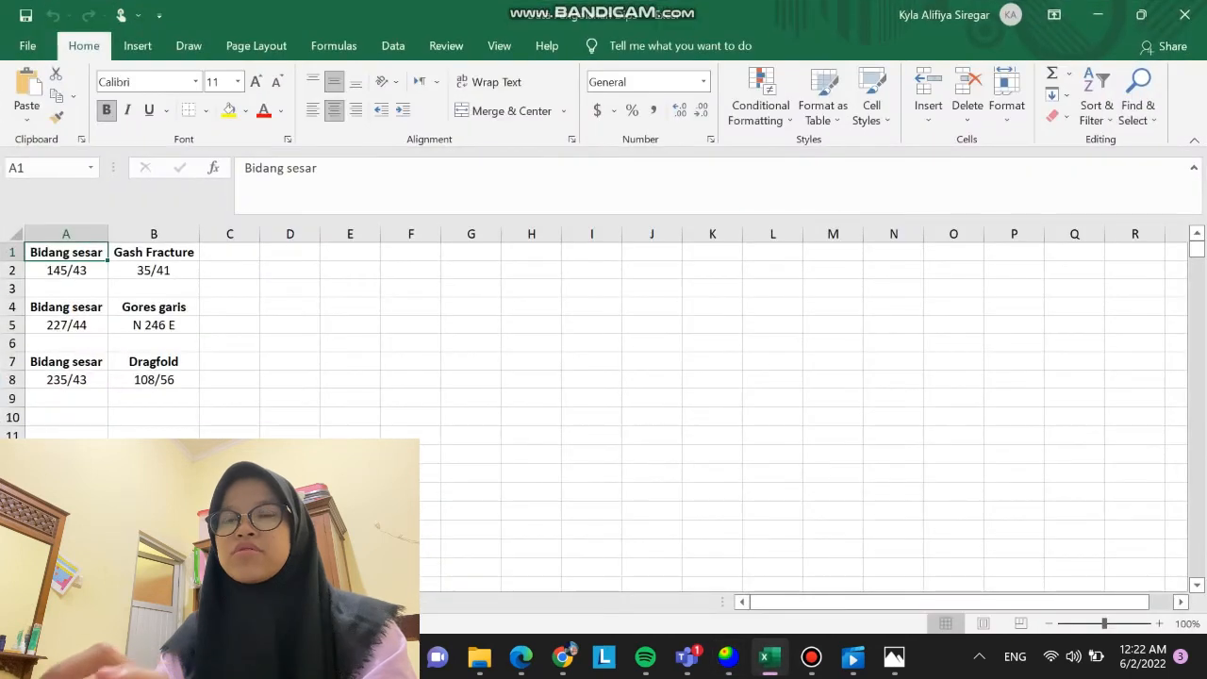
click(769, 657)
double_click(574, 303)
text(10)
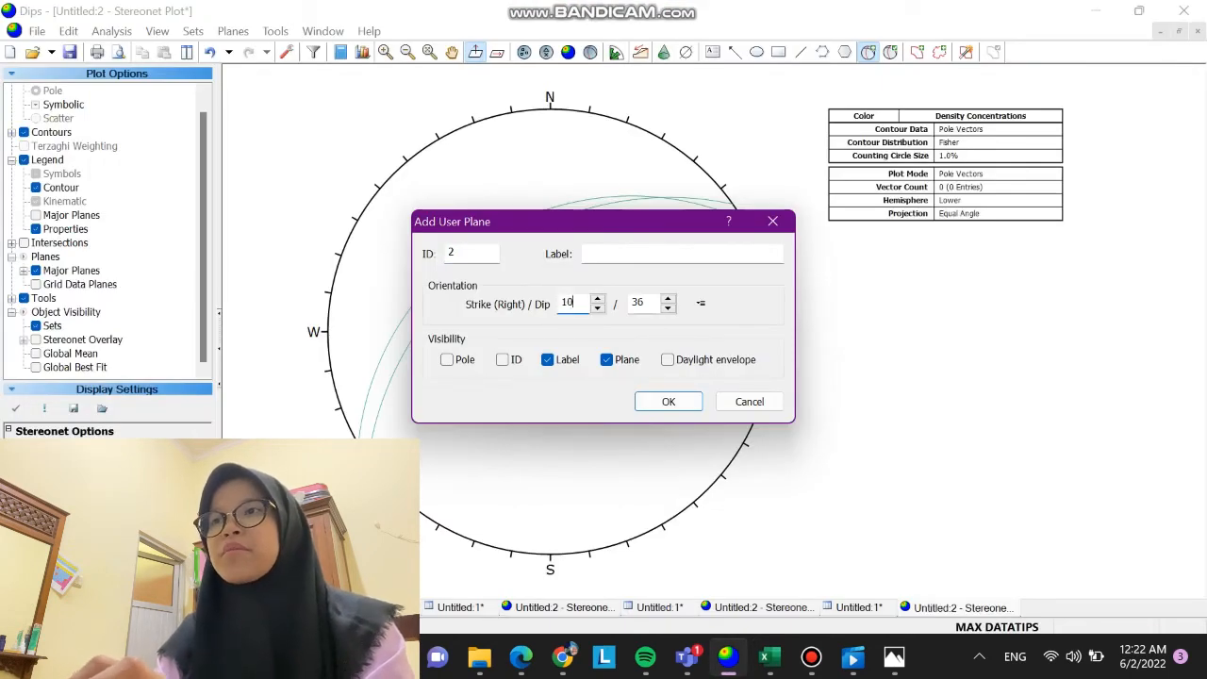
text(8)
Set the second plane's dip to 56 from the Excel data, label it Dragfold and add it to the stereonet
click(770, 656)
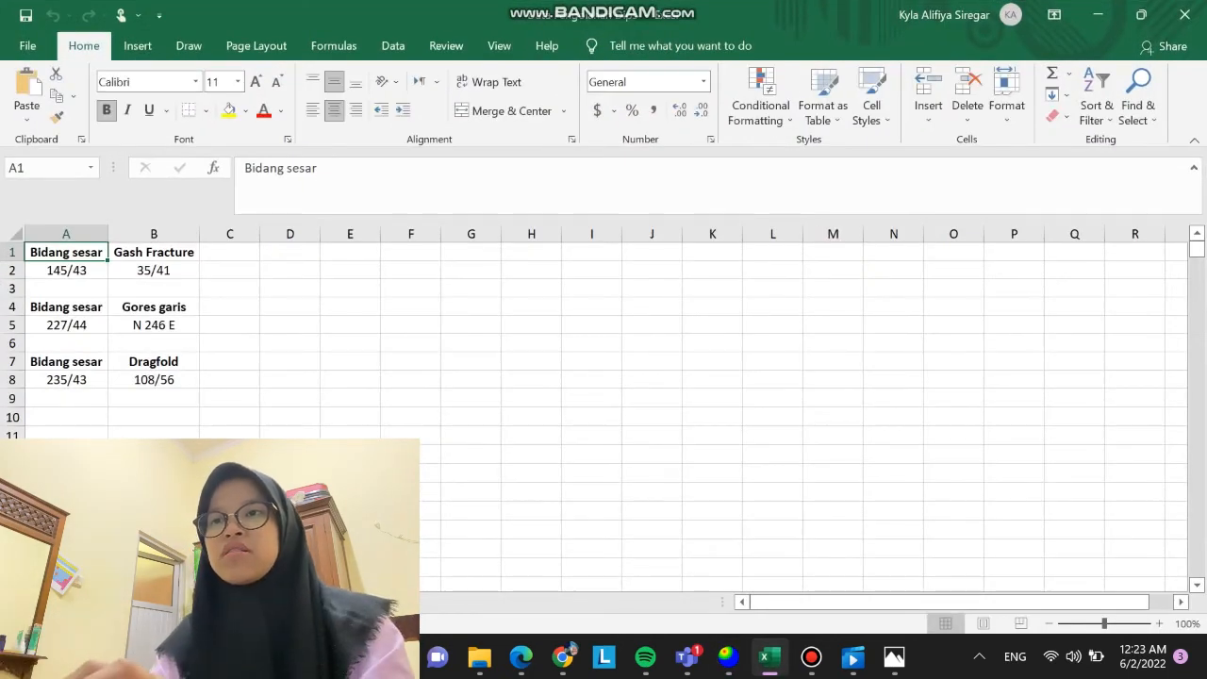
click(769, 657)
key(Tab)
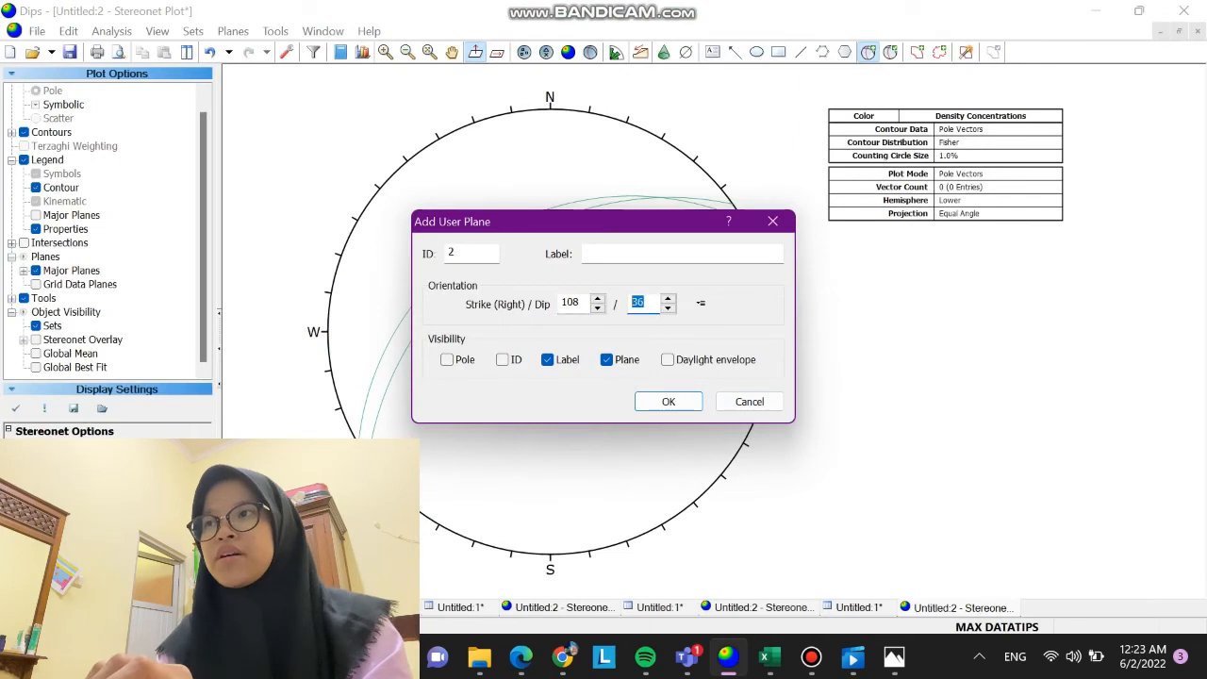
key(Tab)
text(Dragfold)
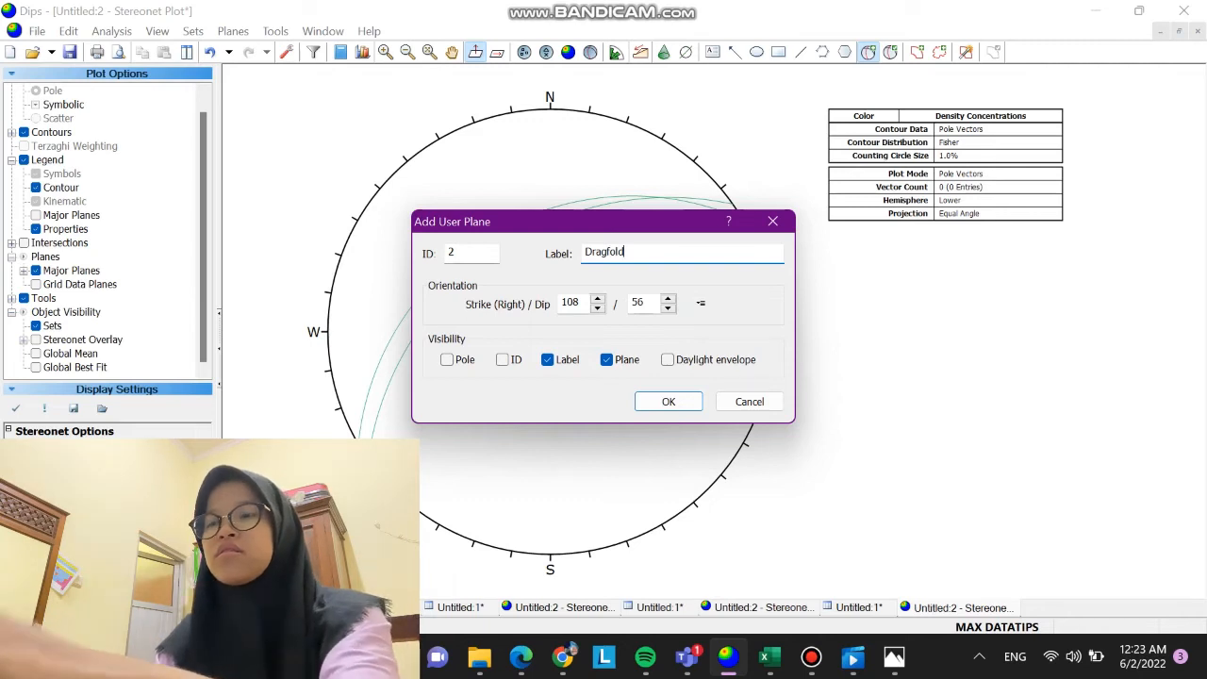
key(Return)
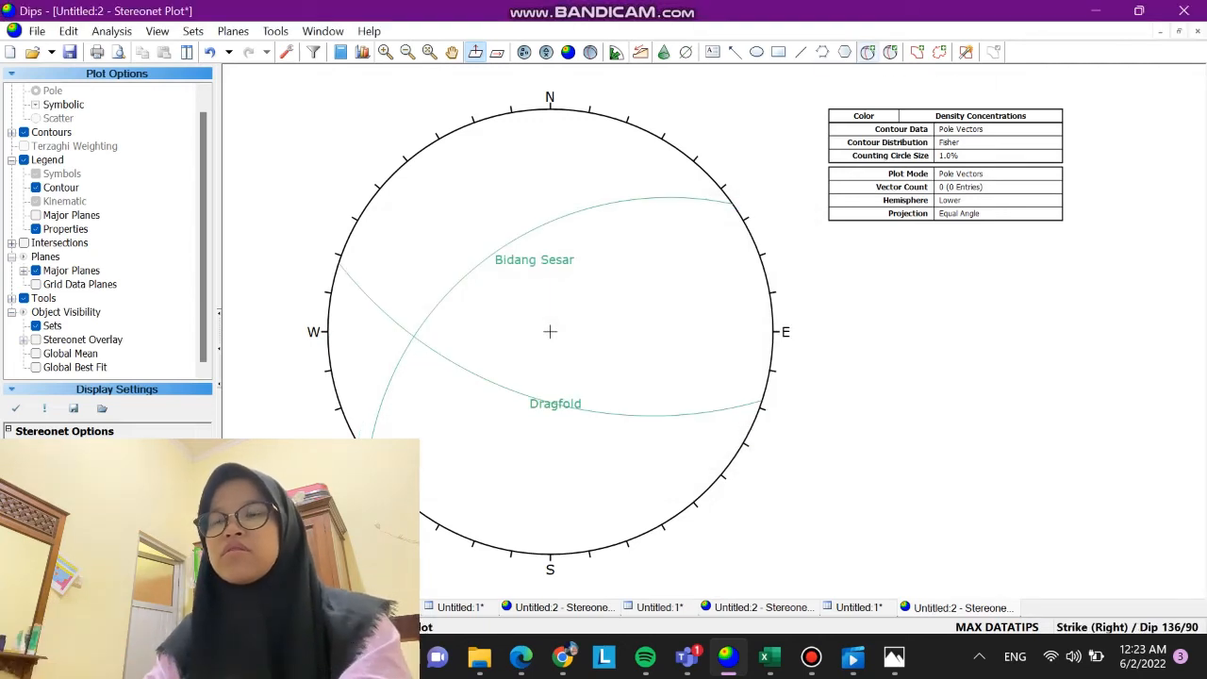
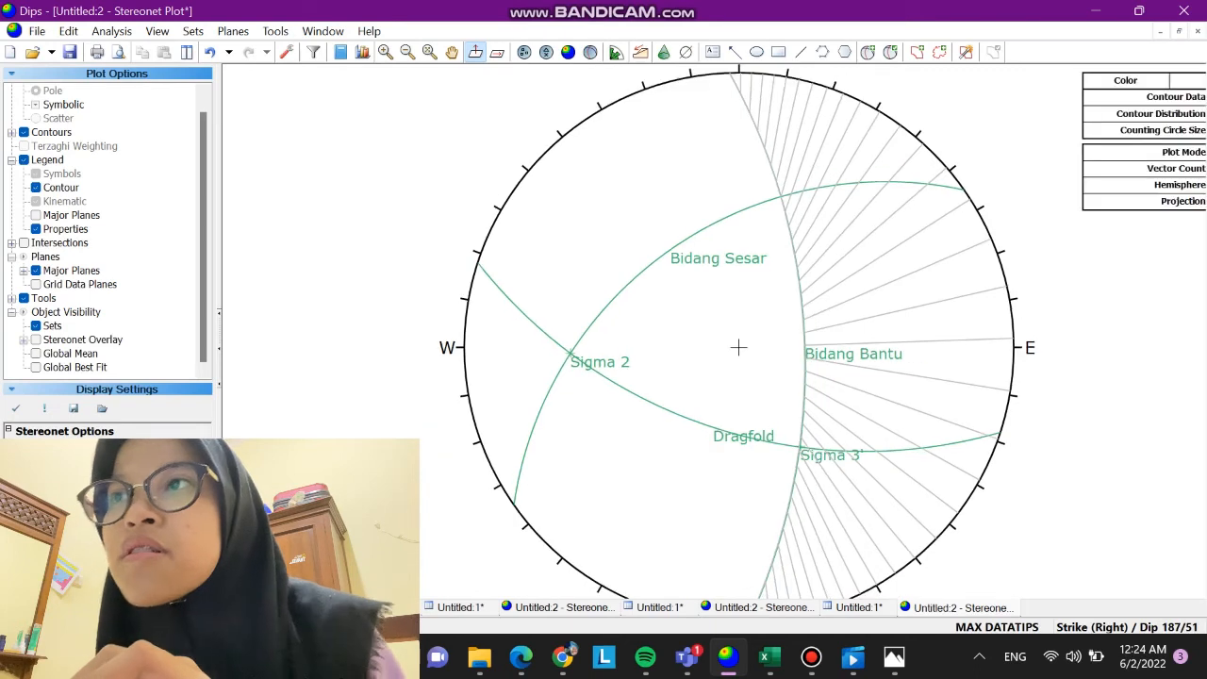
Add a user plane at strike/dip 109/55 labelled Sigma 1', showing only its pole and label
click(869, 52)
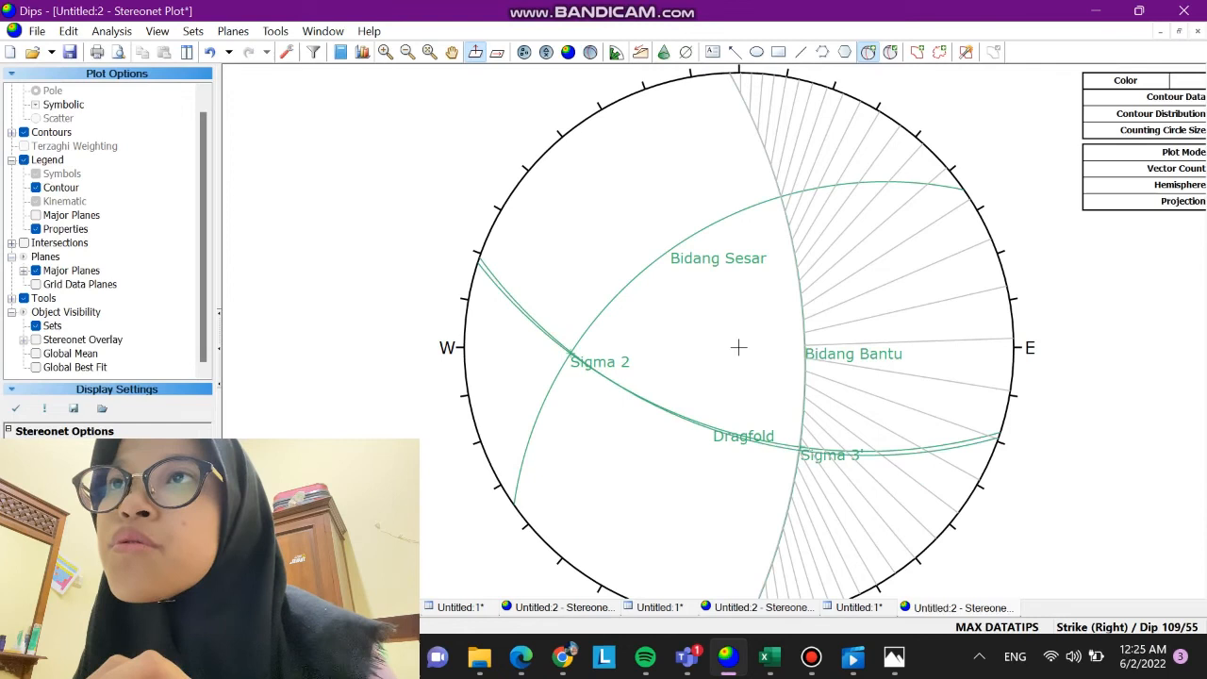
click(739, 349)
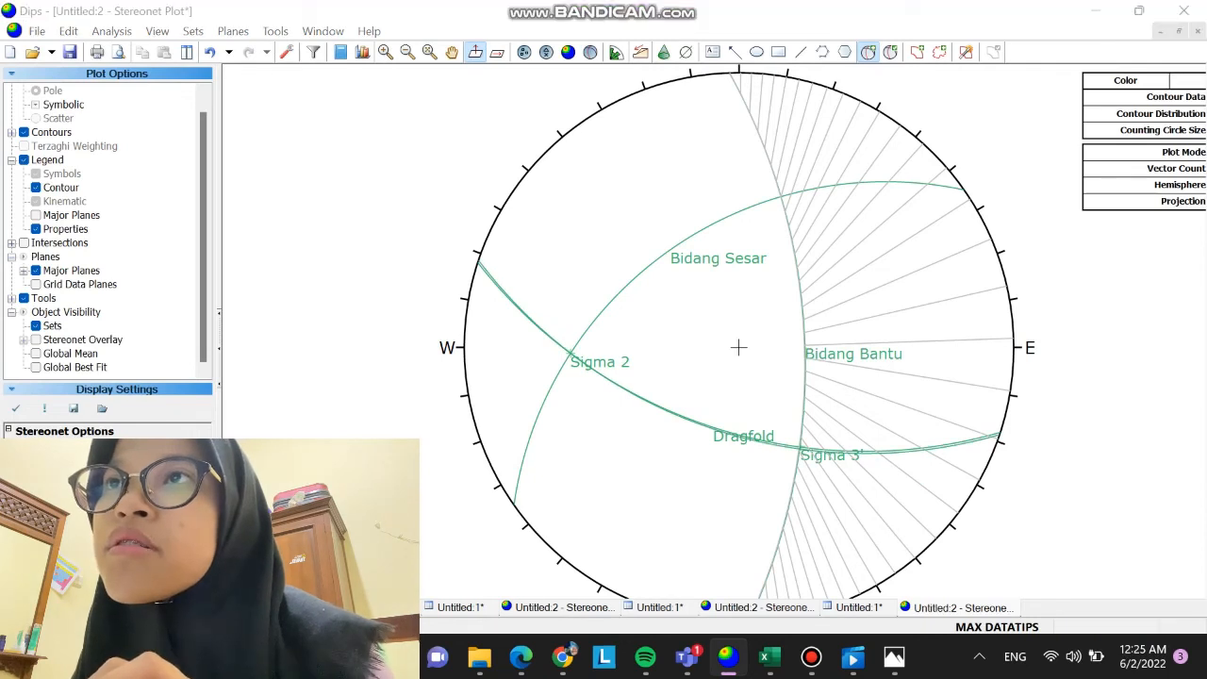
text(Sigma 1')
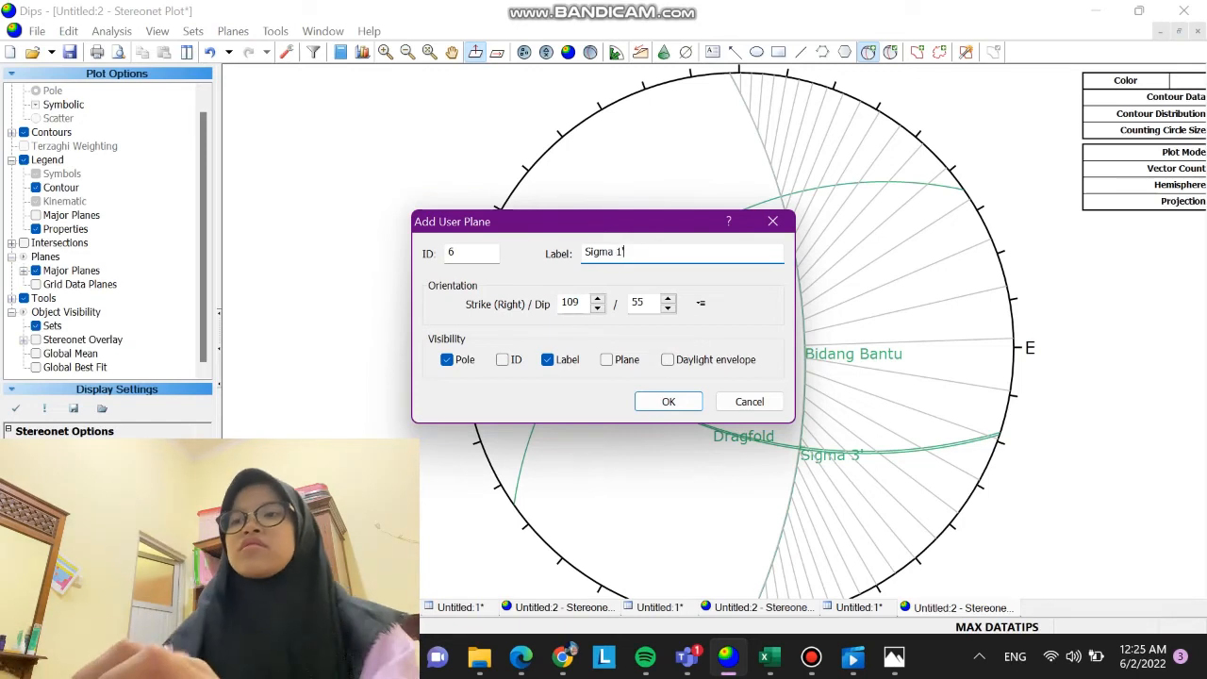
key(Return)
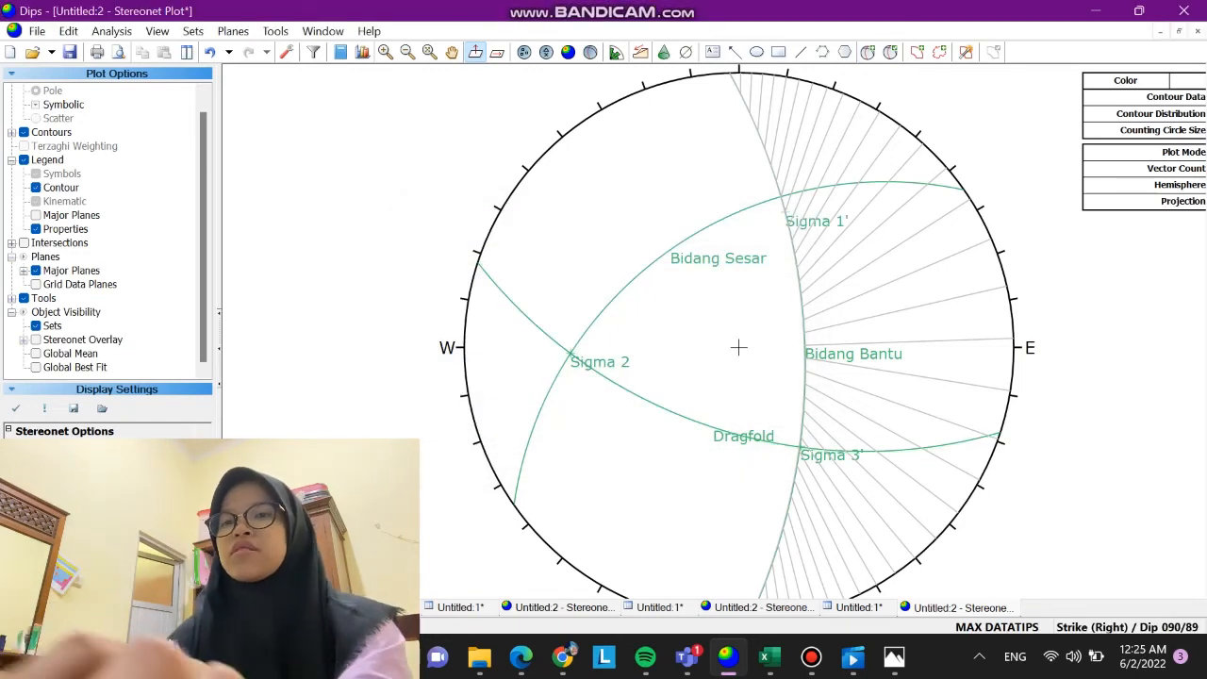
Measure the angle between a point near Sigma 3' and a point near Sigma 1' on the stereonet
click(275, 31)
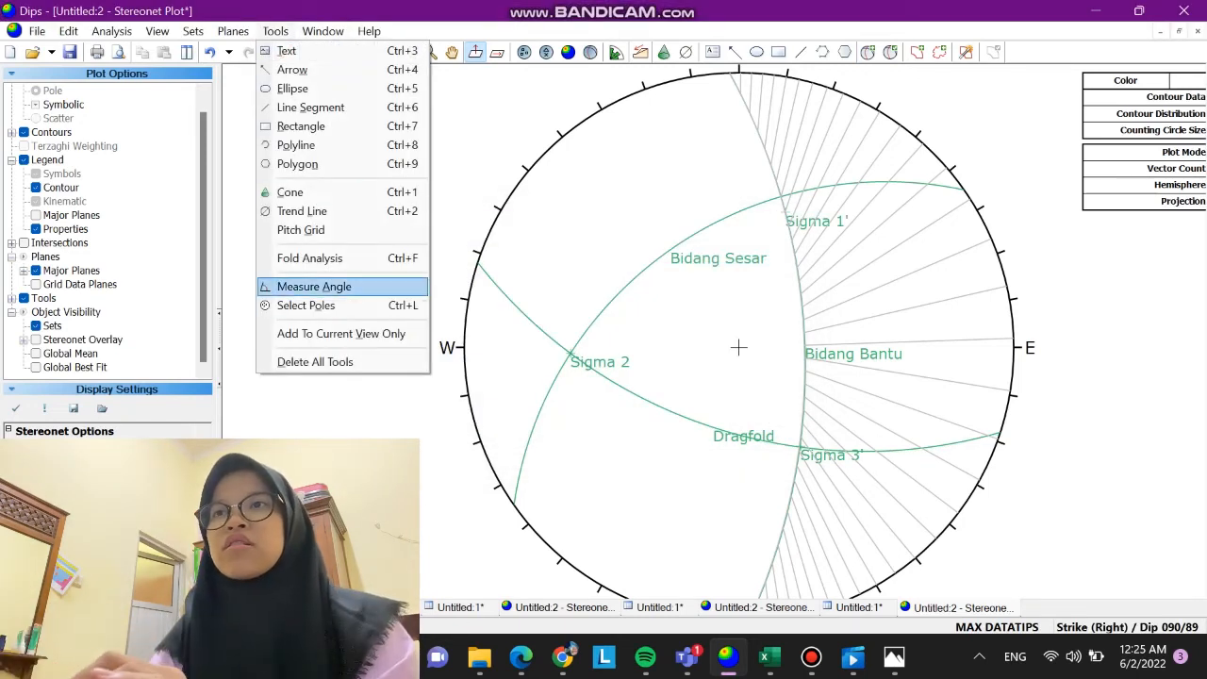
click(314, 286)
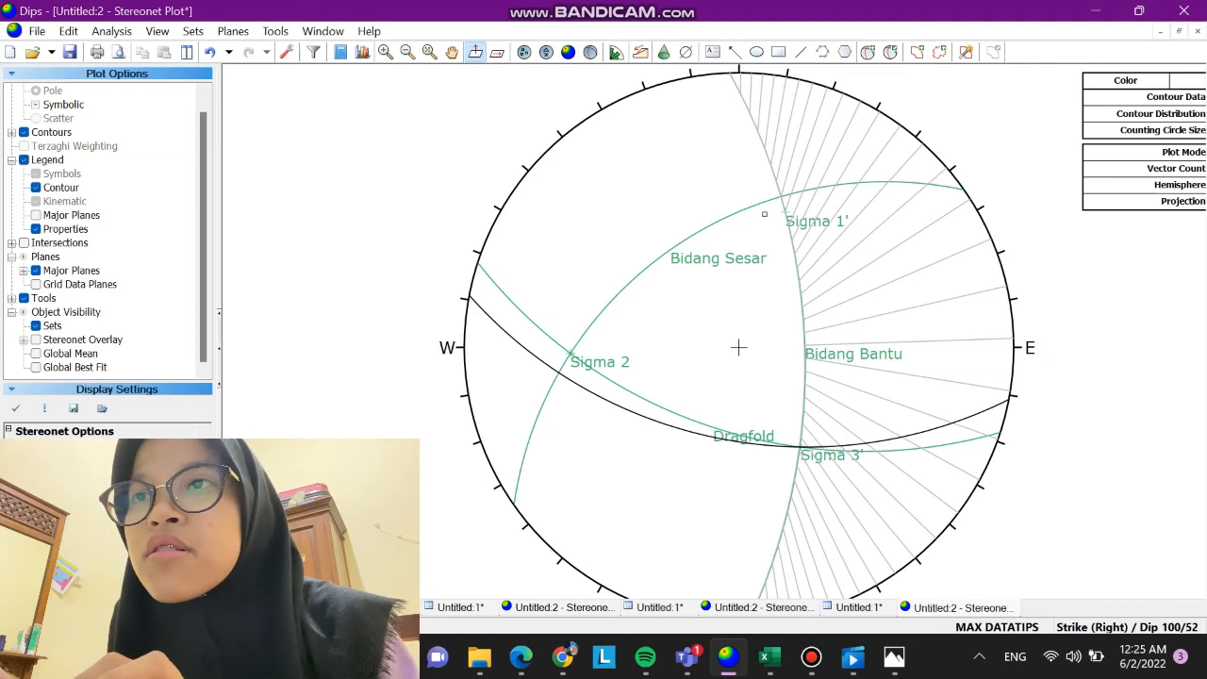
click(764, 214)
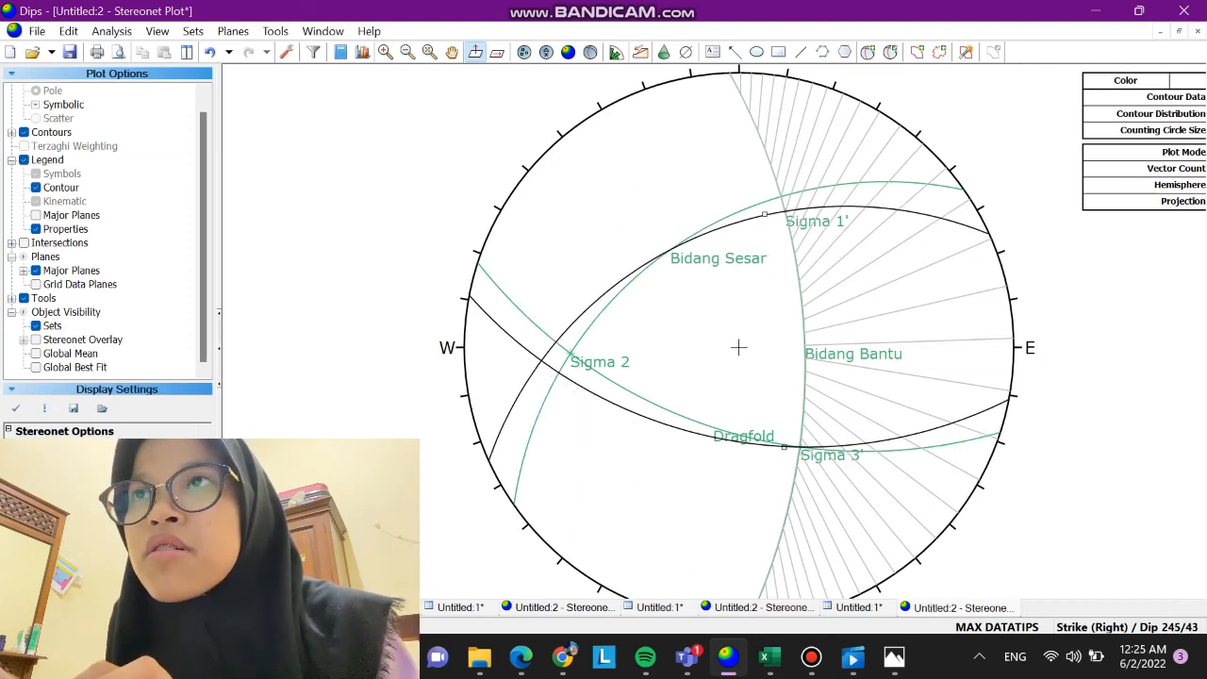
click(739, 348)
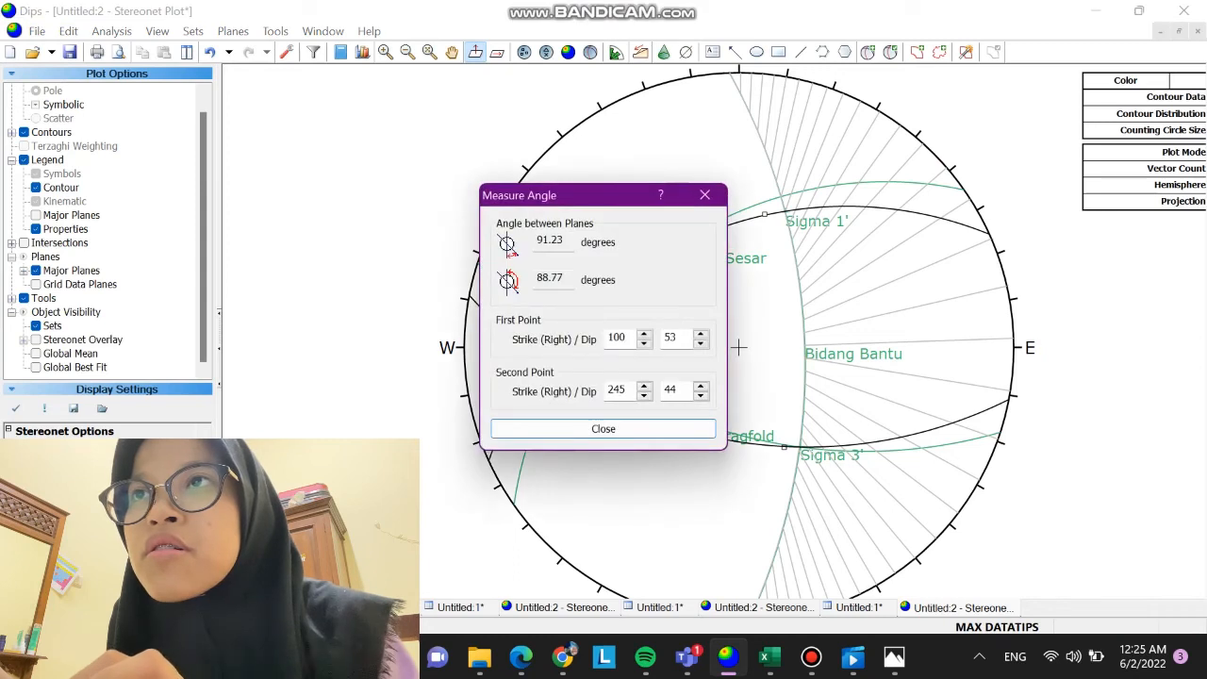
key(Escape)
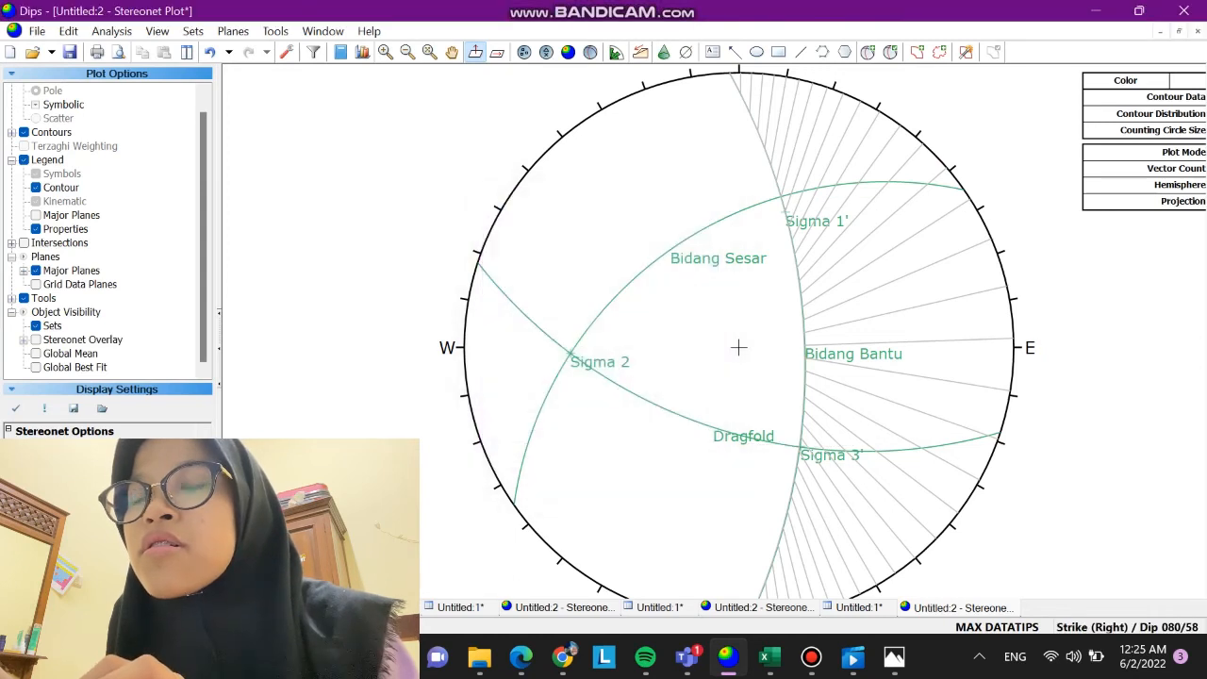
Add a user plane at strike/dip 131/37 labelled Sigma 1, with its pole on the Bidang Bantu arc
key(ctrl+a)
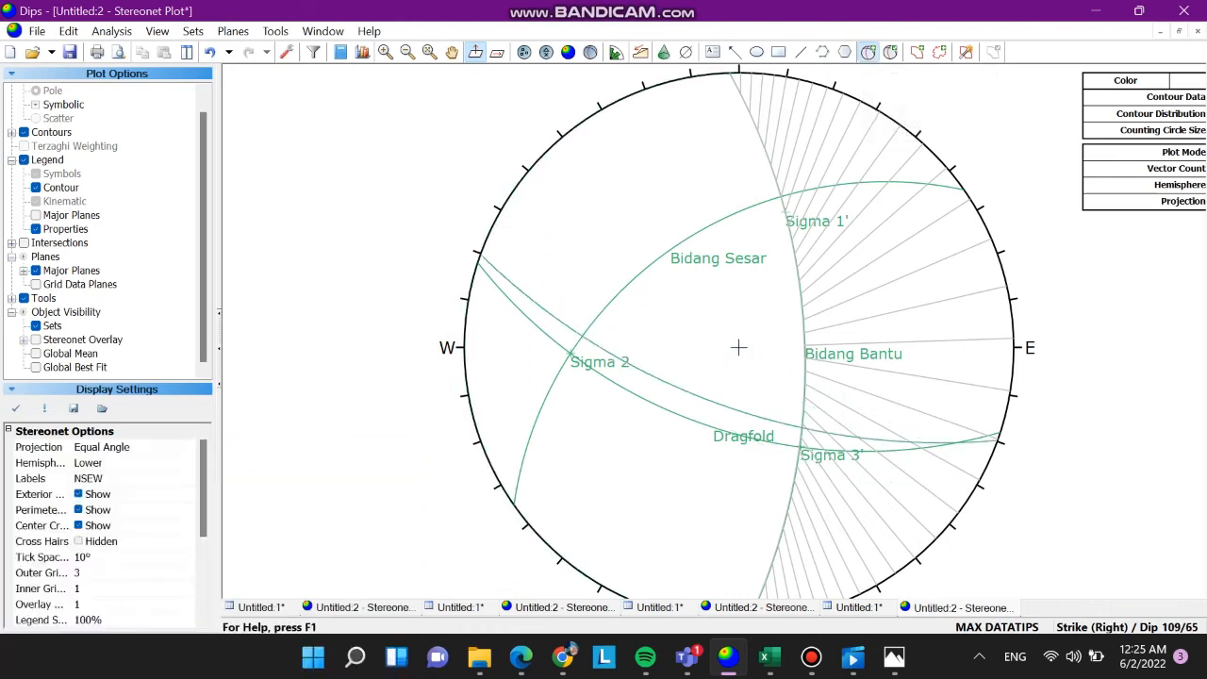
scroll(783, 206, up, 3)
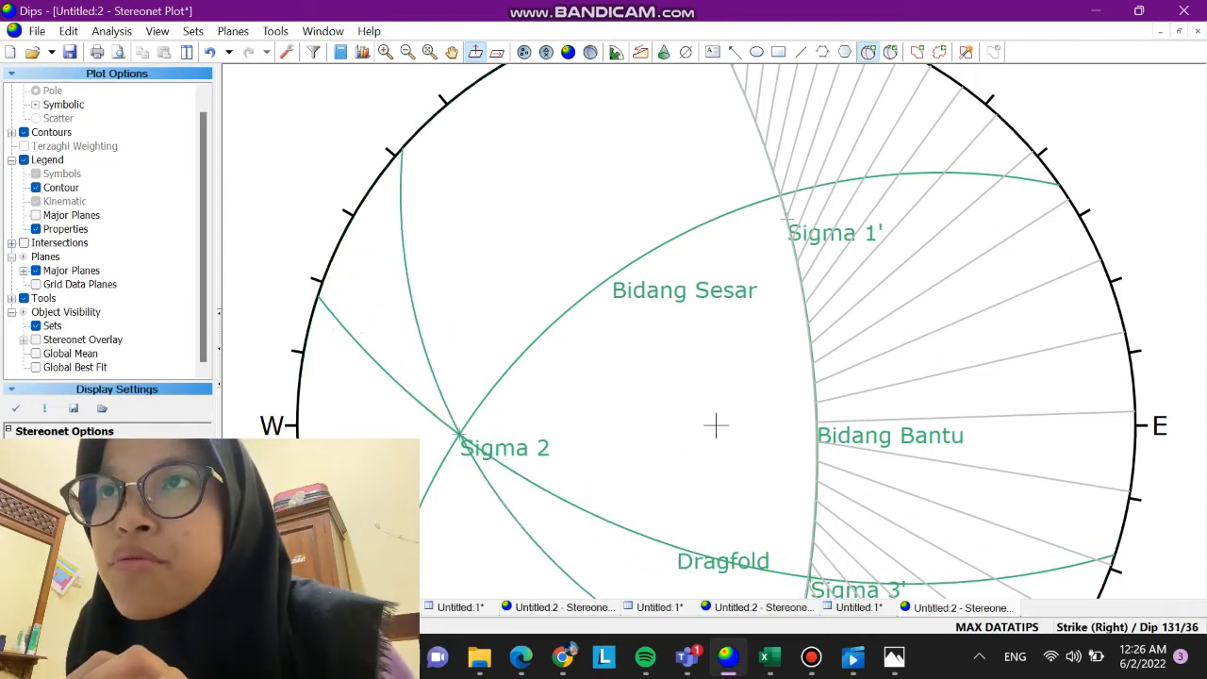
click(716, 427)
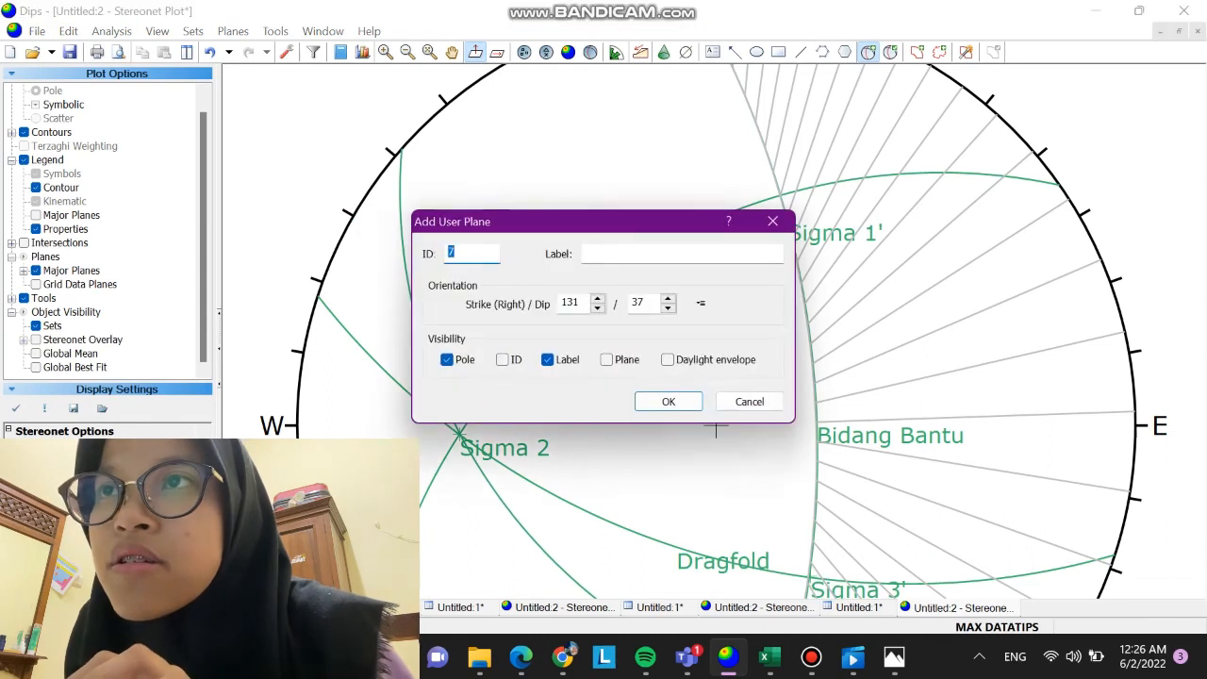
key(Tab)
text(Sigma)
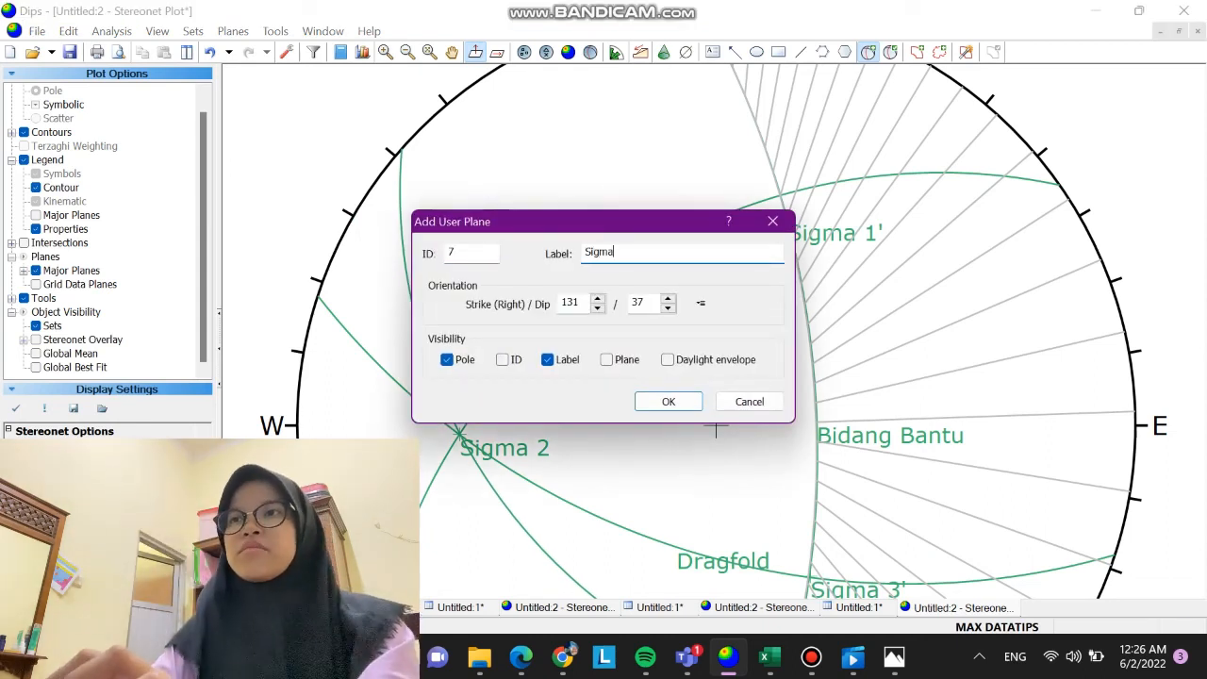
text( 1)
key(Return)
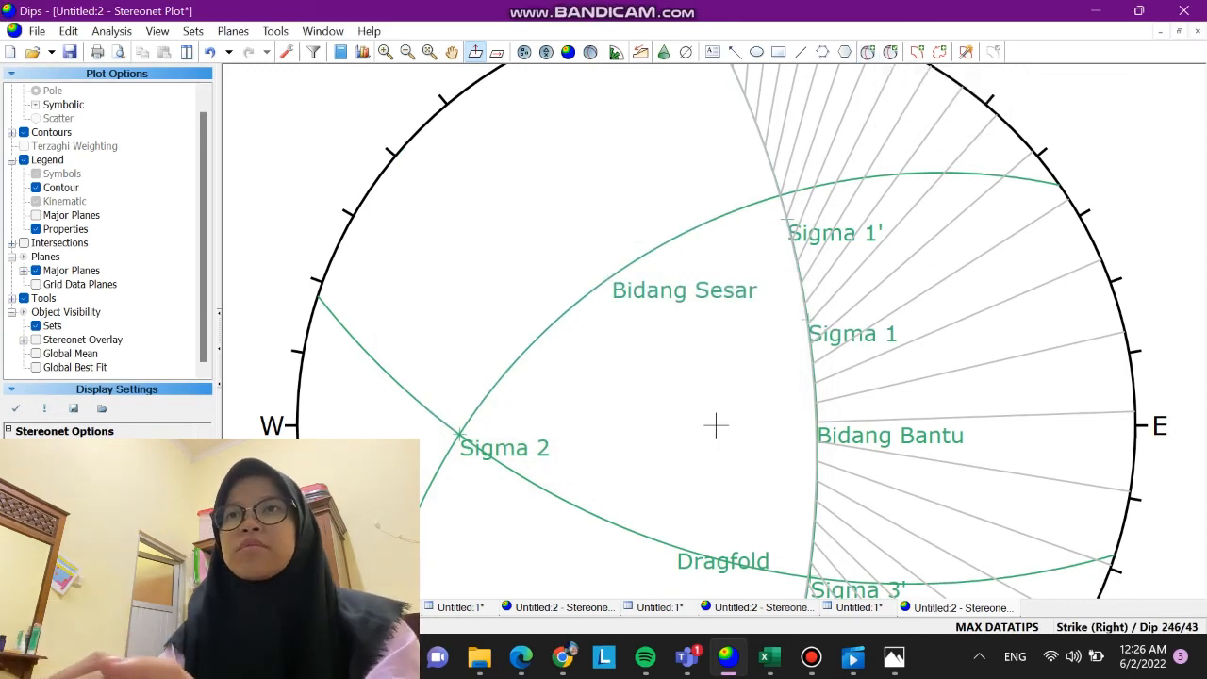
Add a user plane at strike/dip 256/68 labelled Sigma 3, with its pole on the Bidang Bantu arc
scroll(994, 105, down, 1)
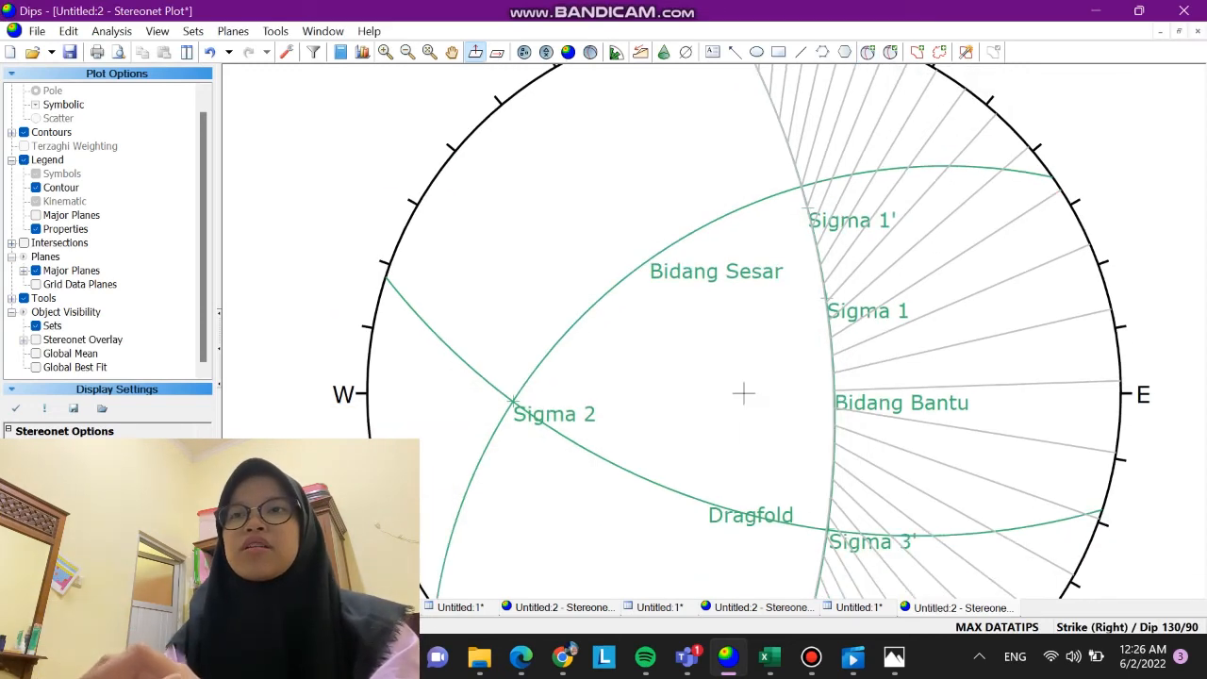
key(ctrl+a)
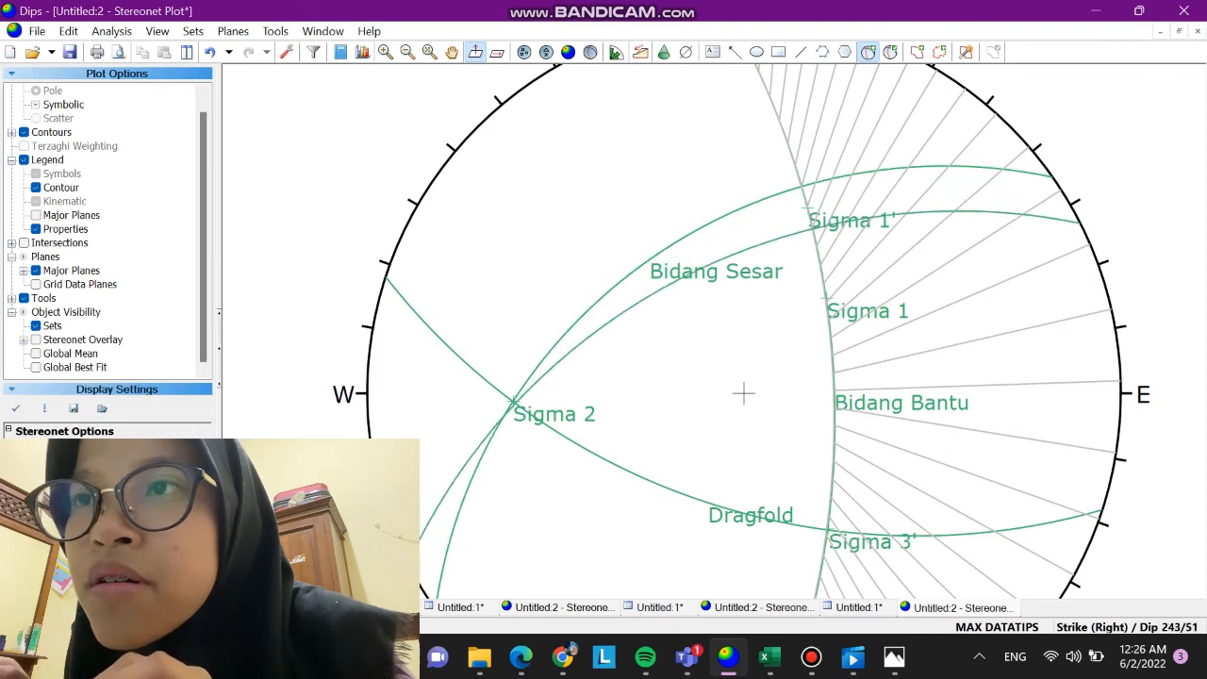
scroll(906, 152, down, 4)
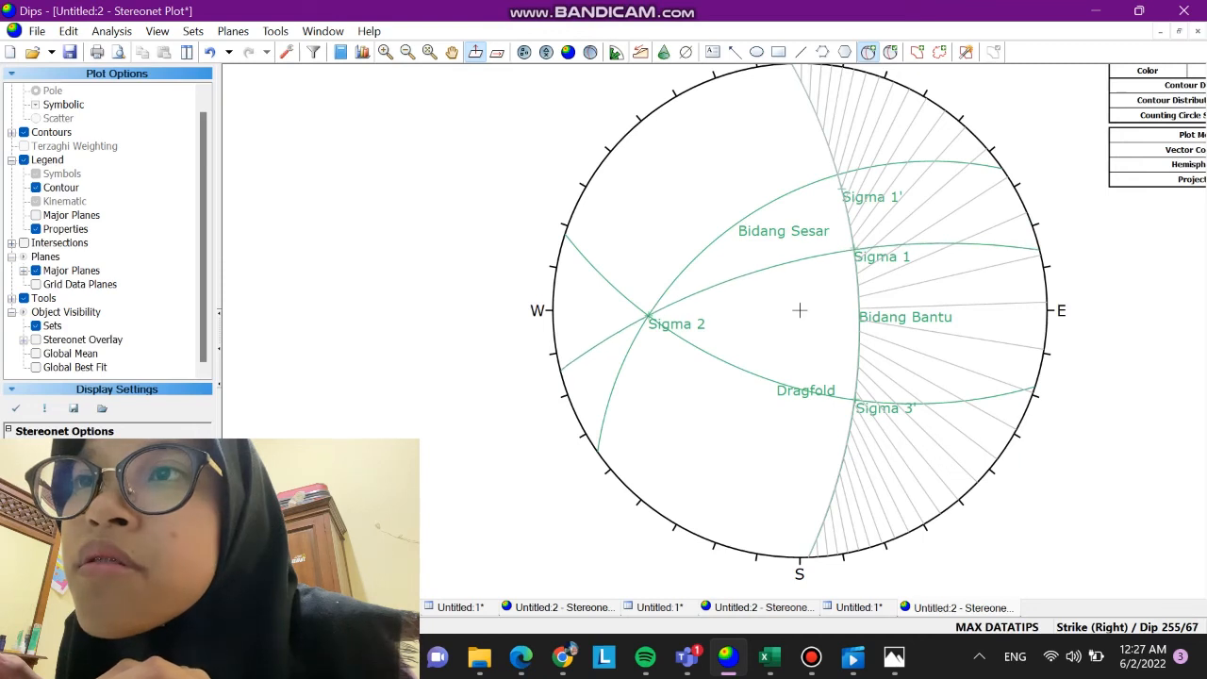
click(799, 310)
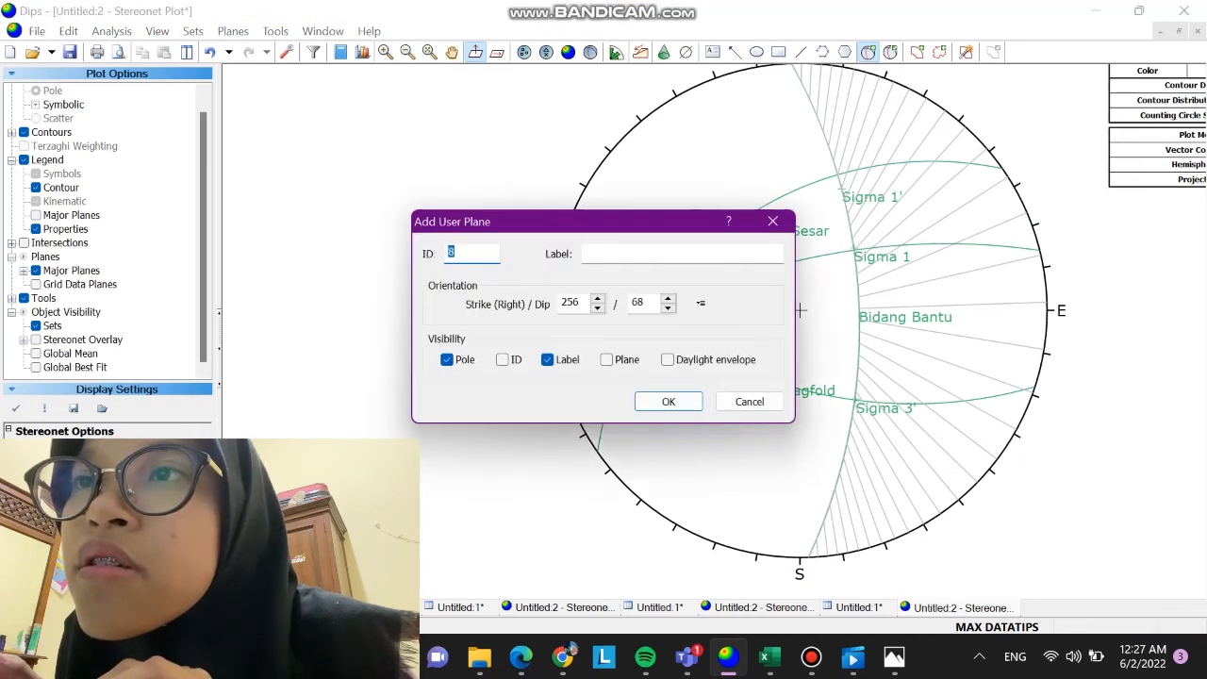
key(Tab)
text(Sig)
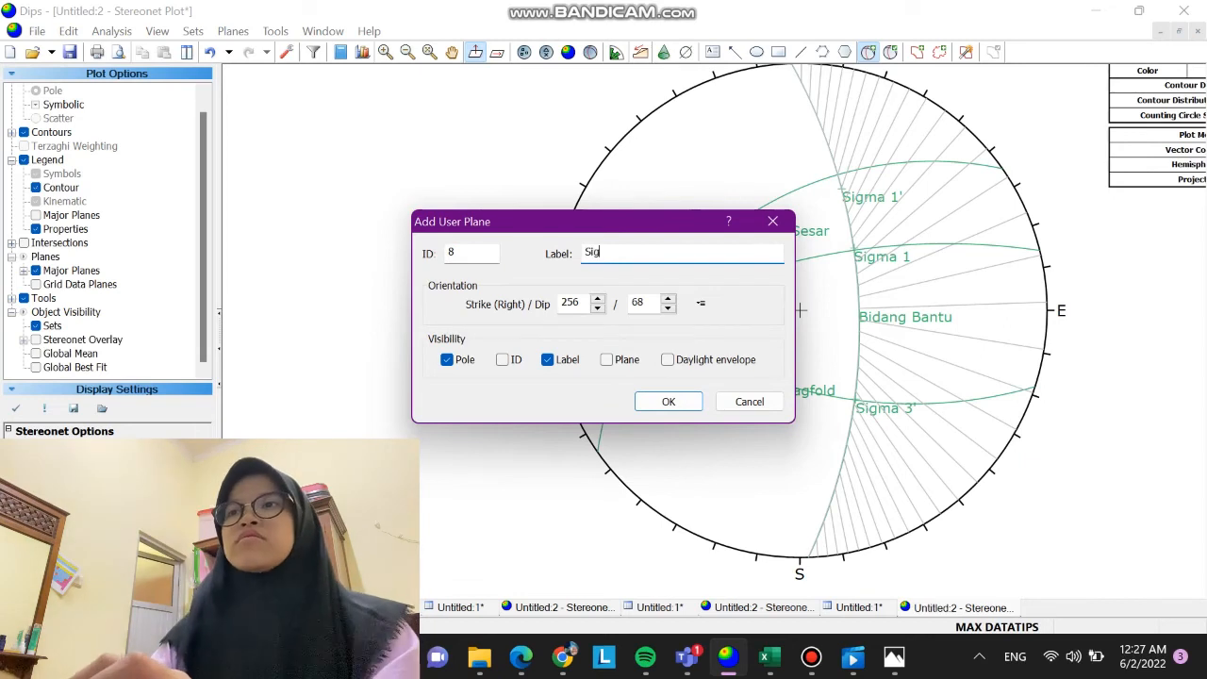
text(ma 3)
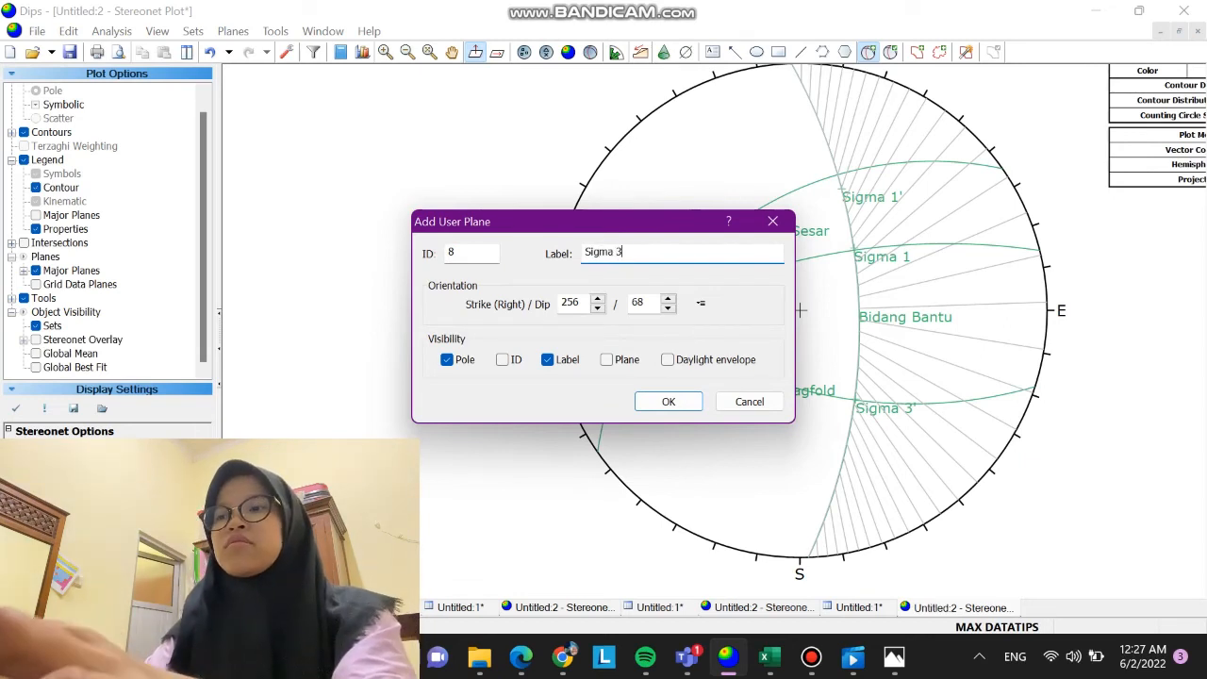
key(Return)
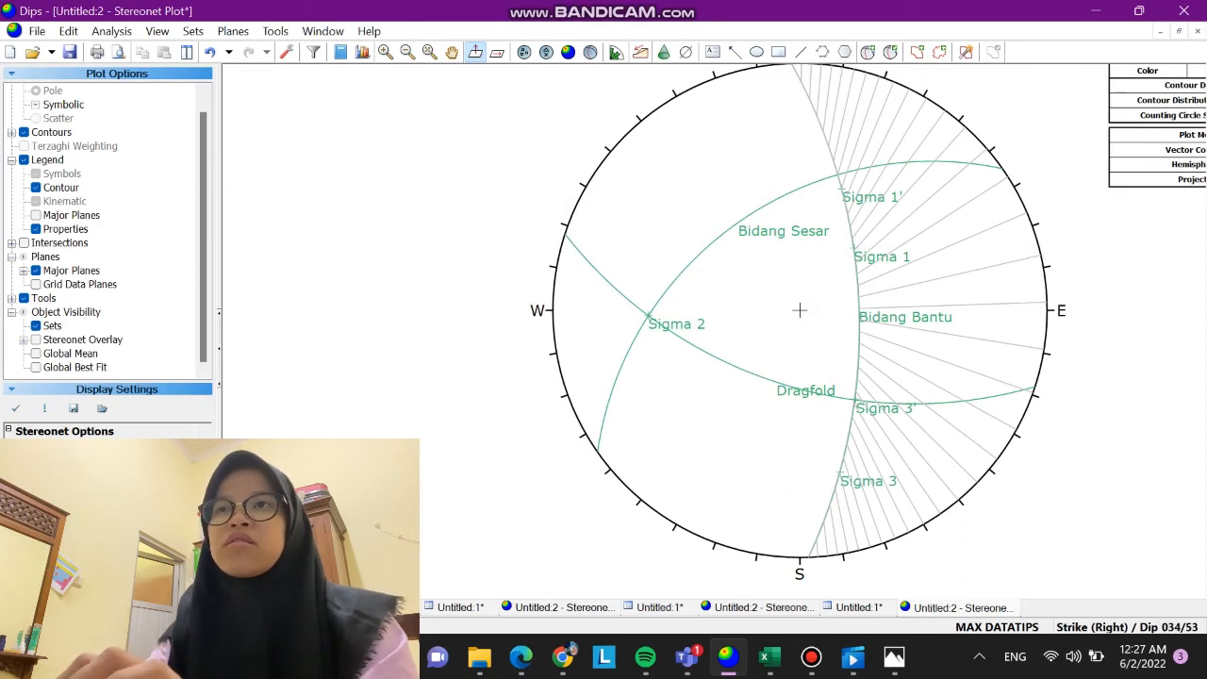
Delete all tools from the stereonet and change the Bidang Sesar plane's color to tan
click(275, 31)
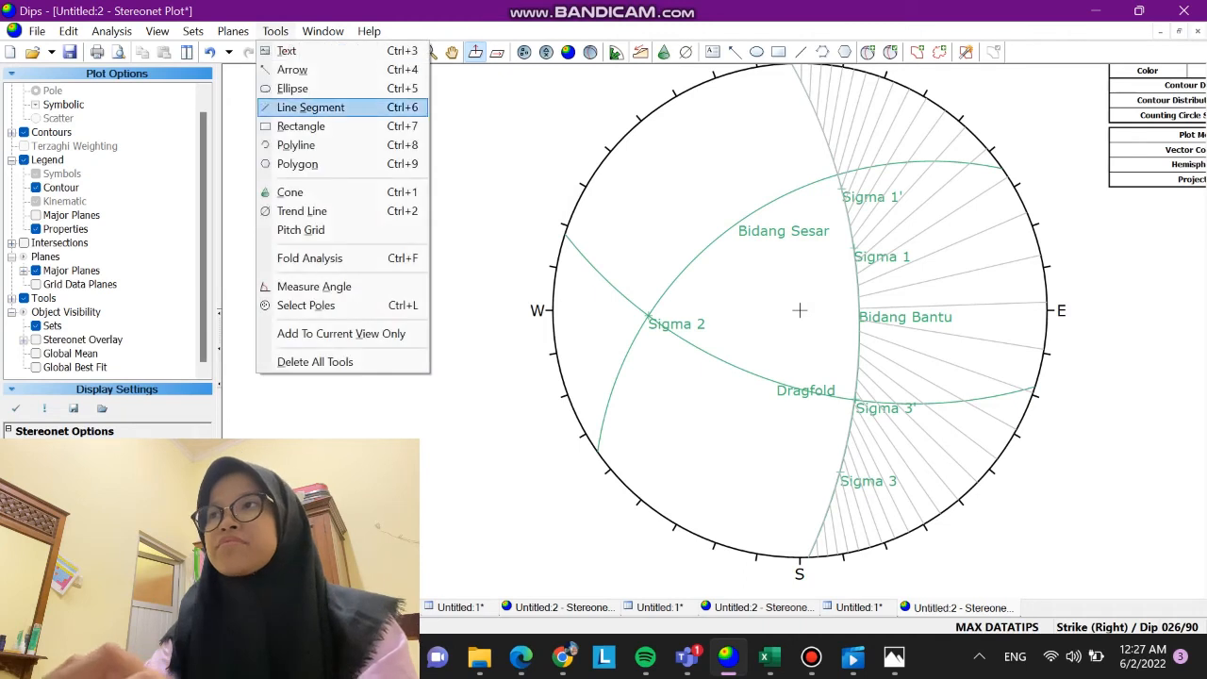
click(315, 363)
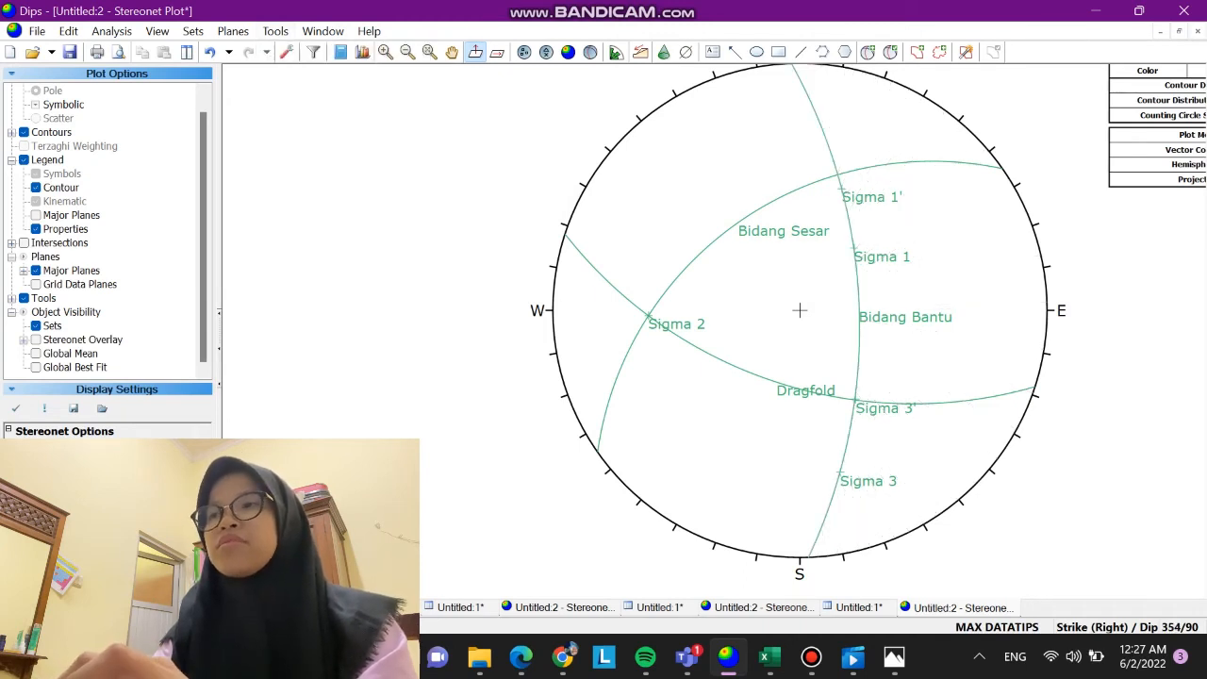
click(891, 53)
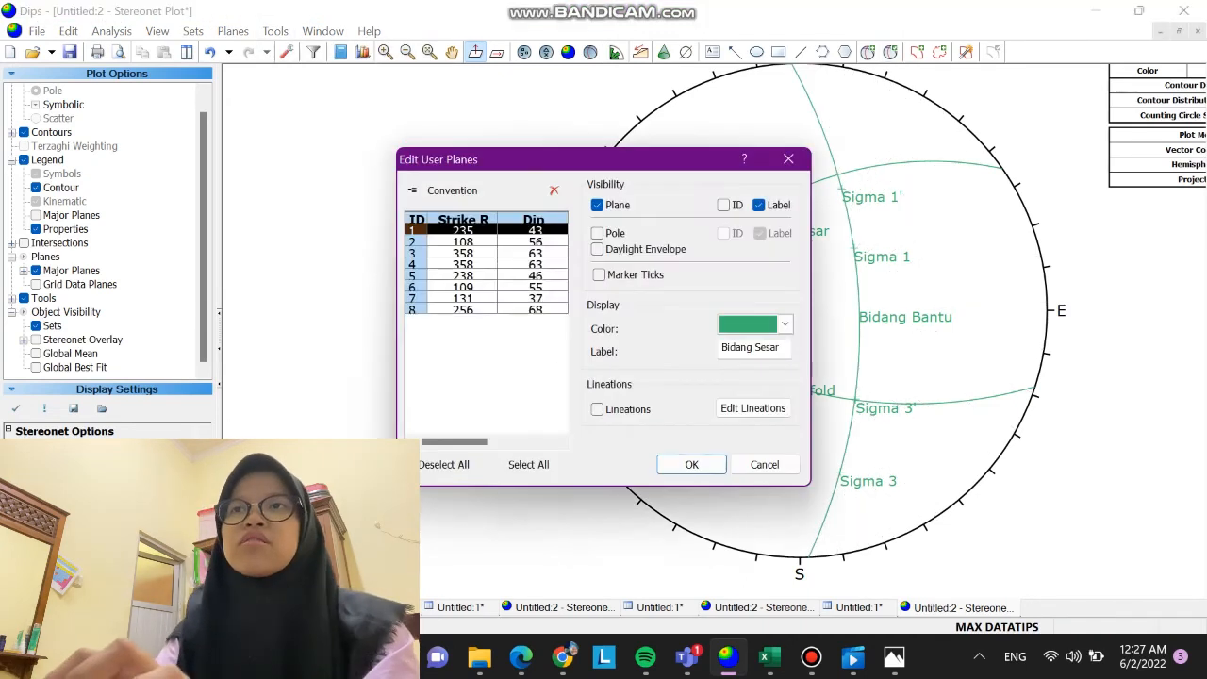
click(785, 324)
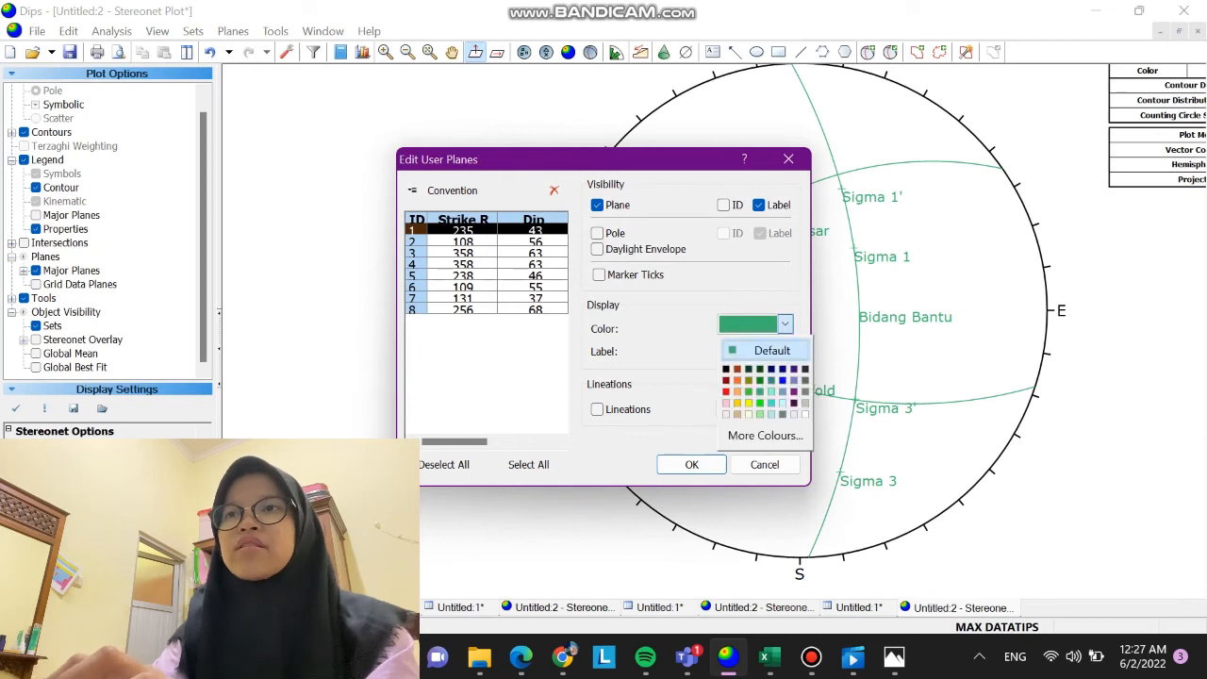
click(737, 414)
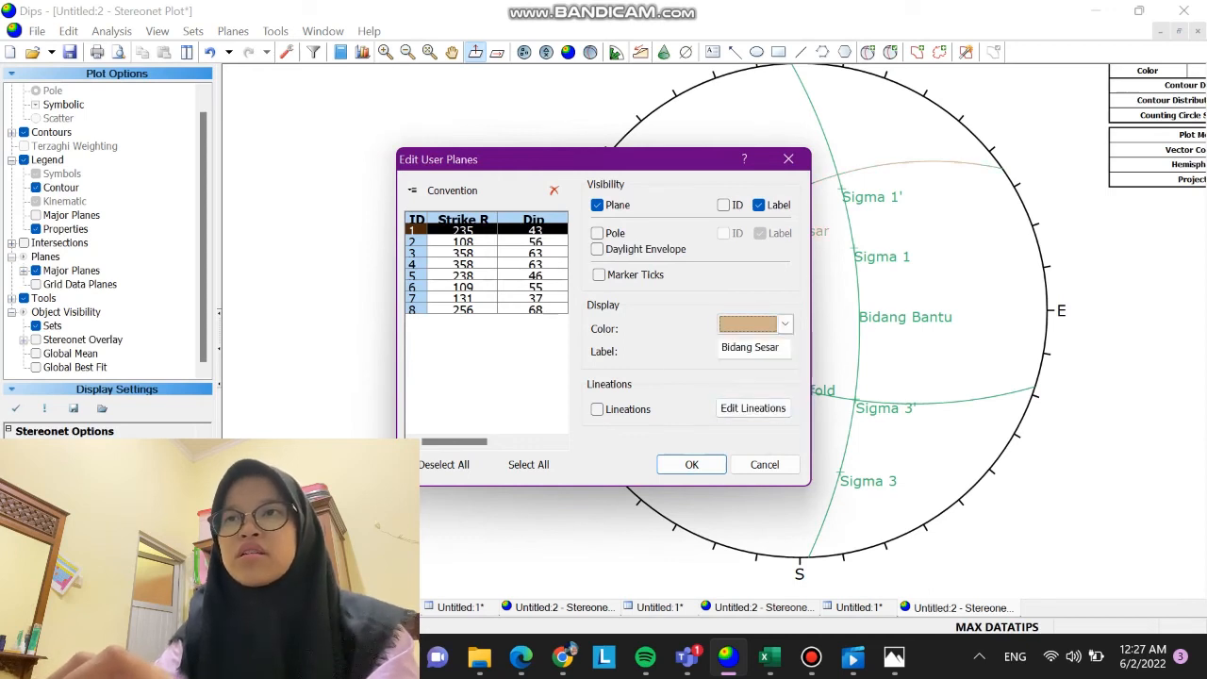
Color the Dragfold plane red and the labelled Bidang Bantu plane blue
click(462, 242)
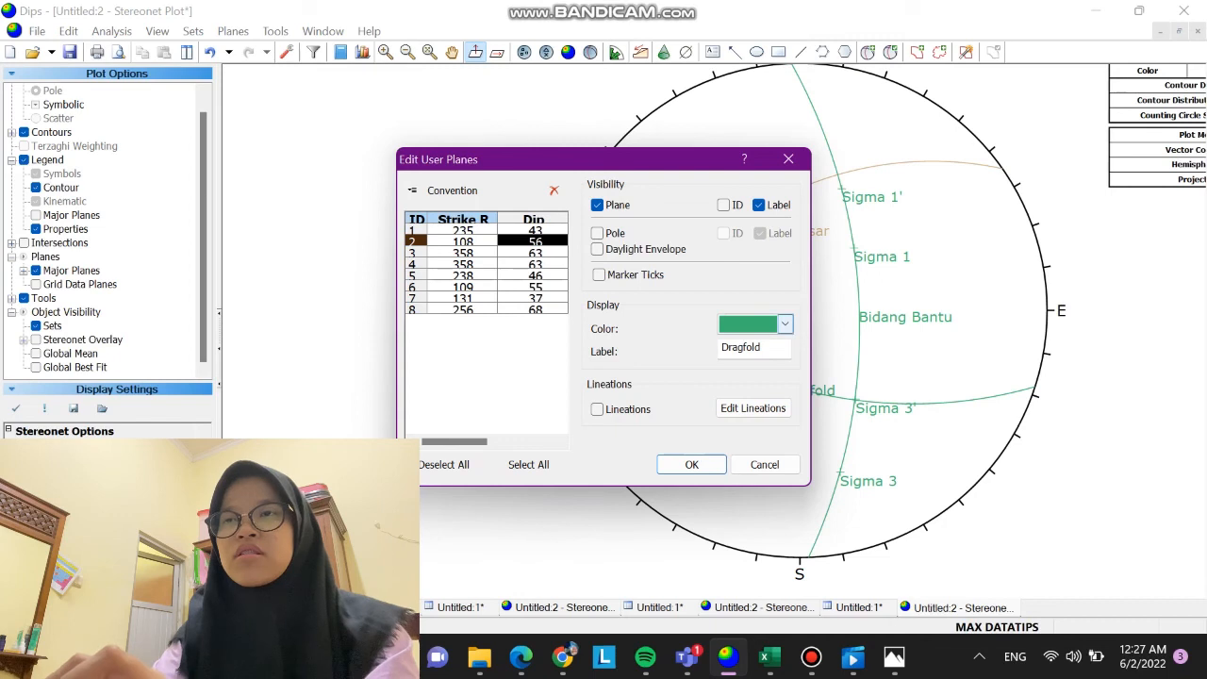
click(785, 323)
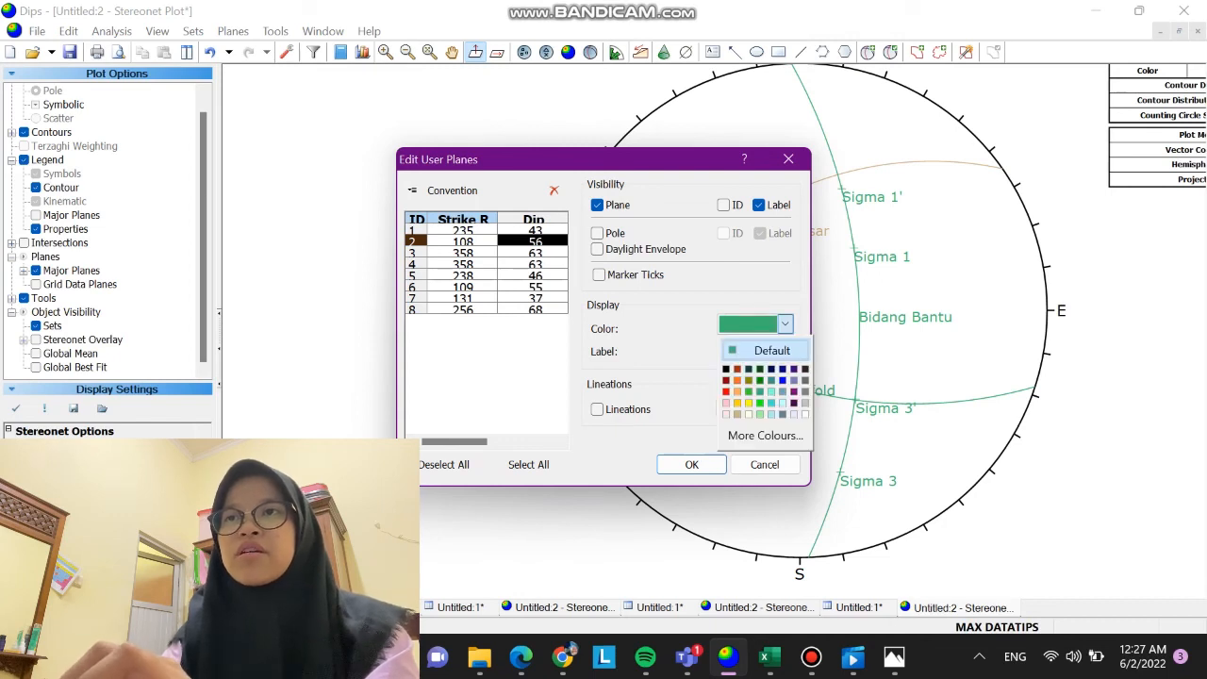
click(727, 391)
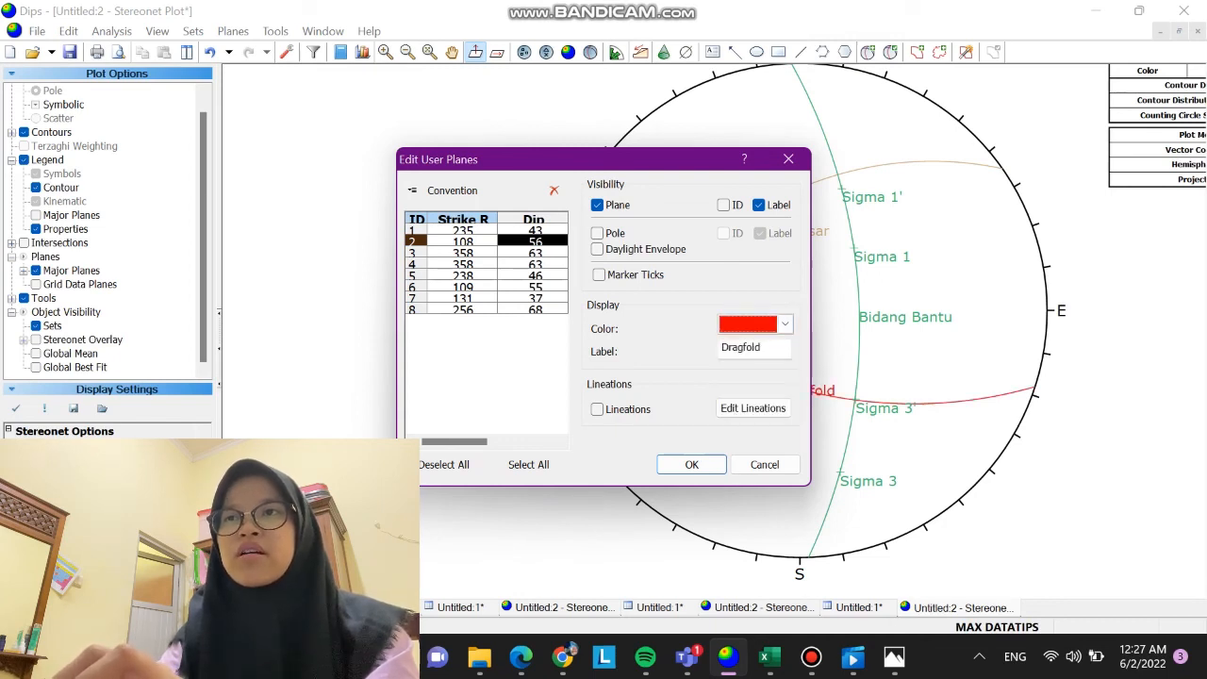
click(533, 253)
click(533, 264)
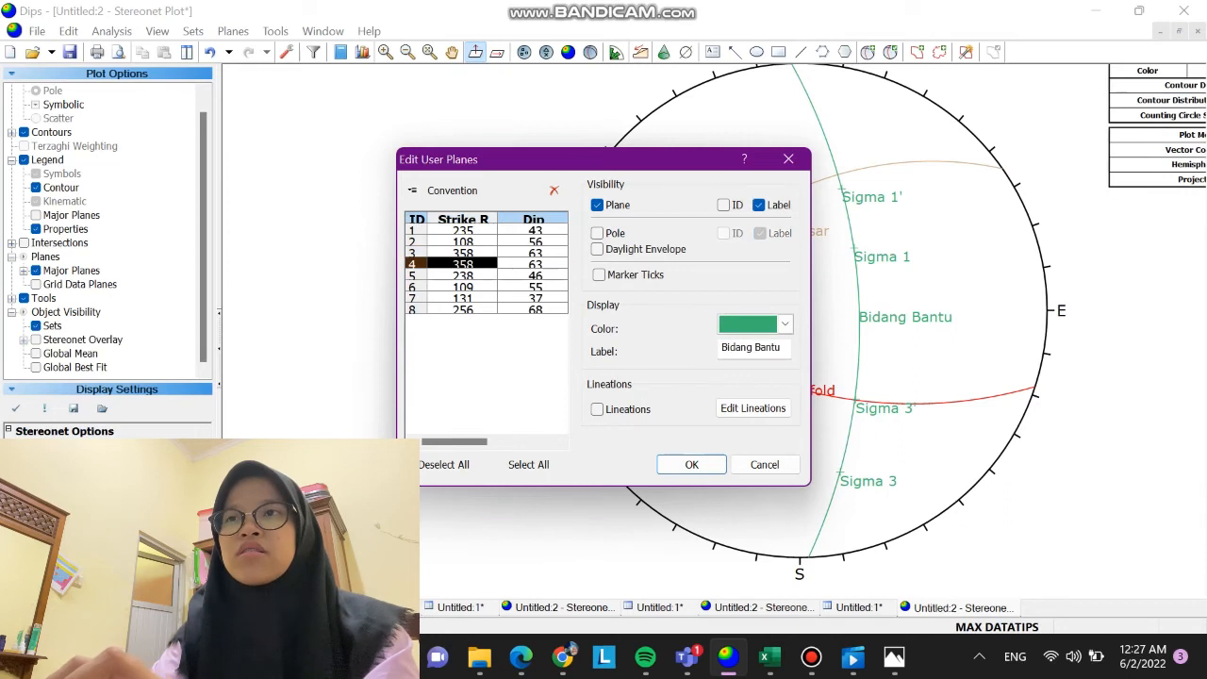
click(785, 323)
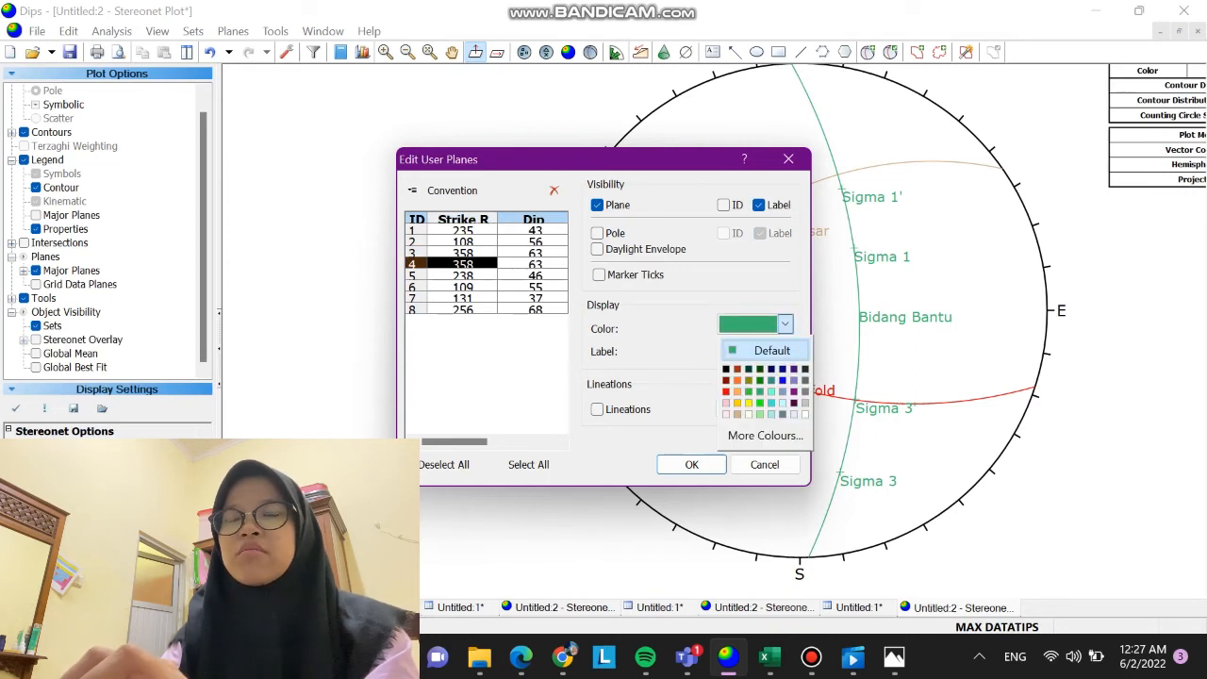
click(782, 380)
Color the Sigma 1' and Sigma 3' poles yellow and apply the user plane edits
click(533, 286)
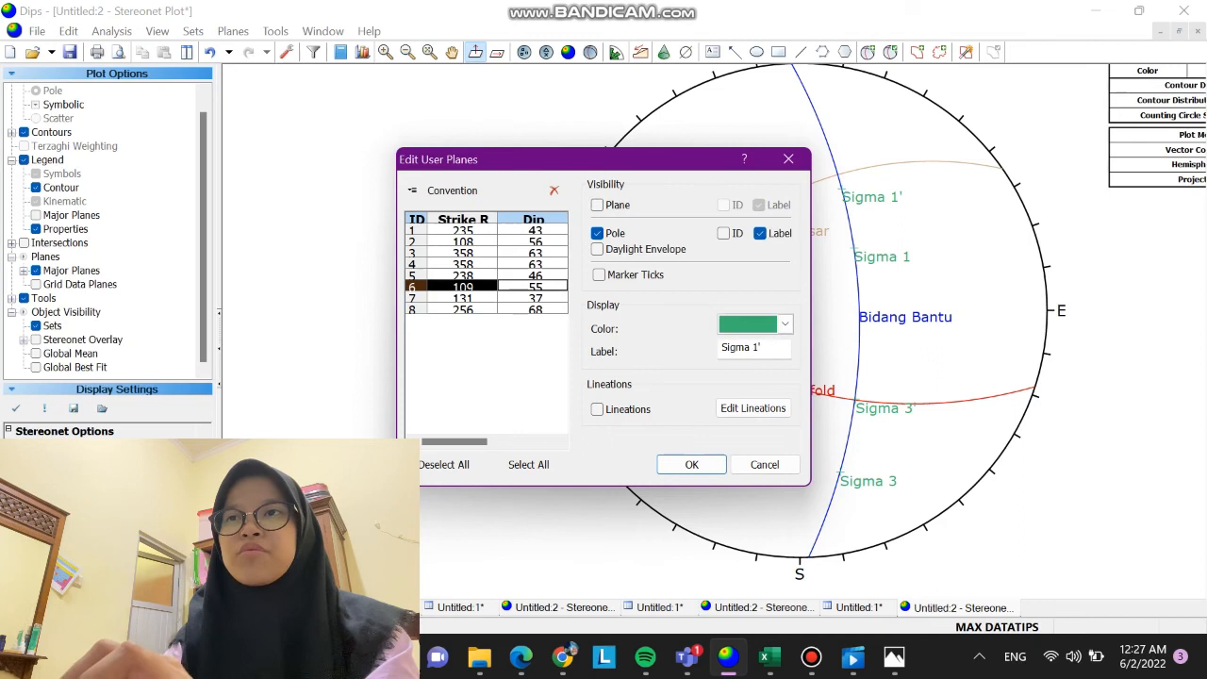
click(533, 298)
click(533, 309)
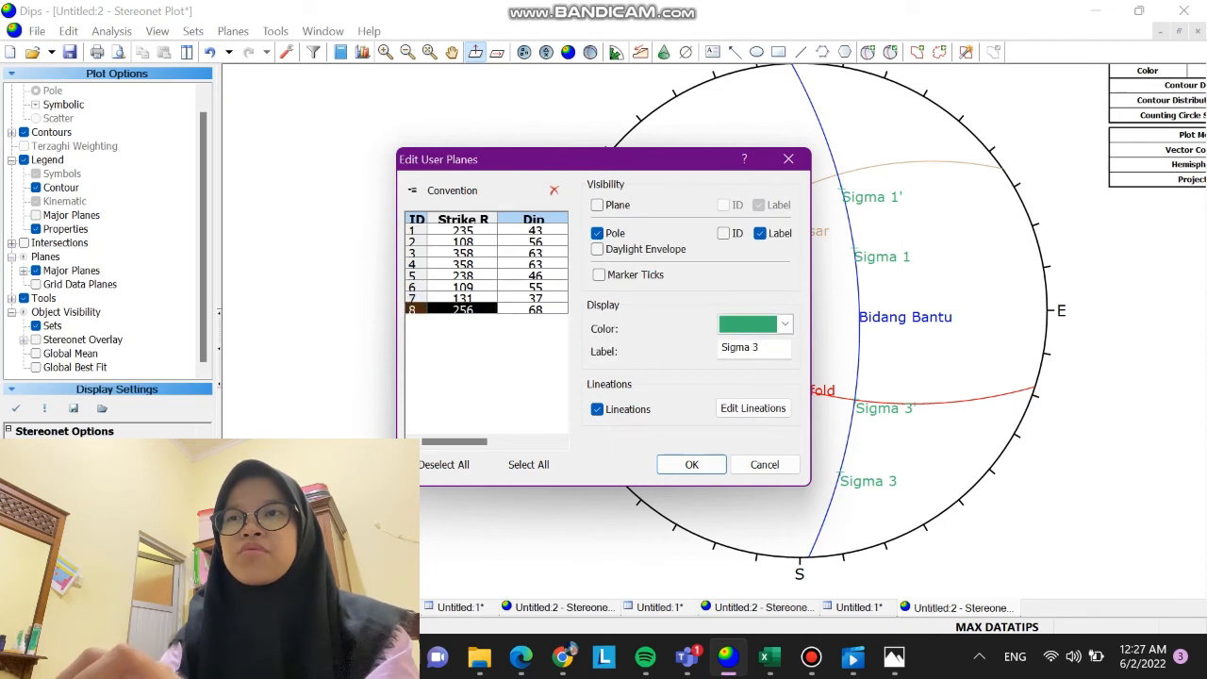
click(533, 287)
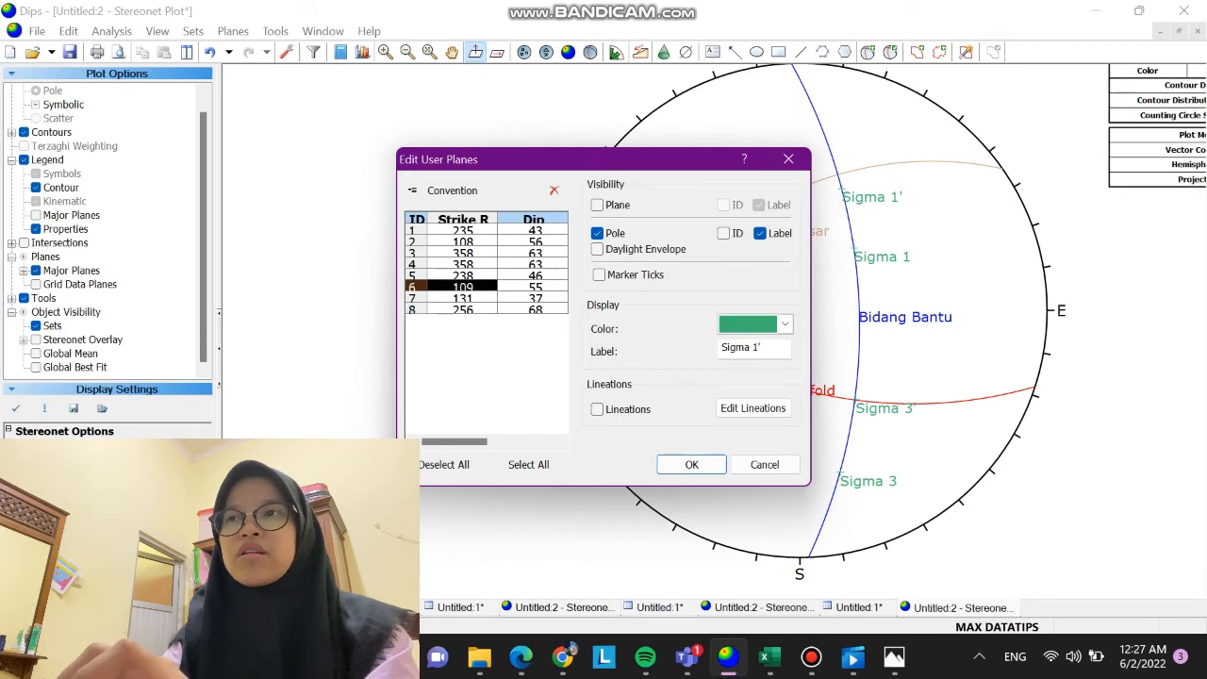
click(785, 323)
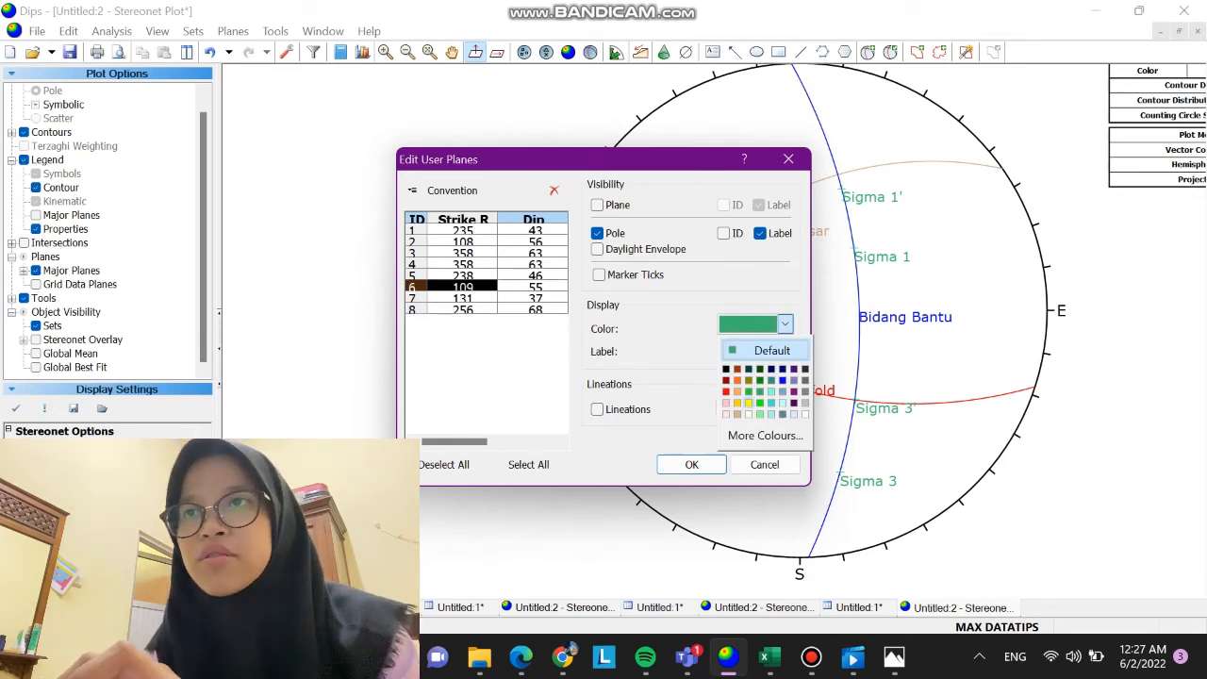
click(748, 403)
click(533, 275)
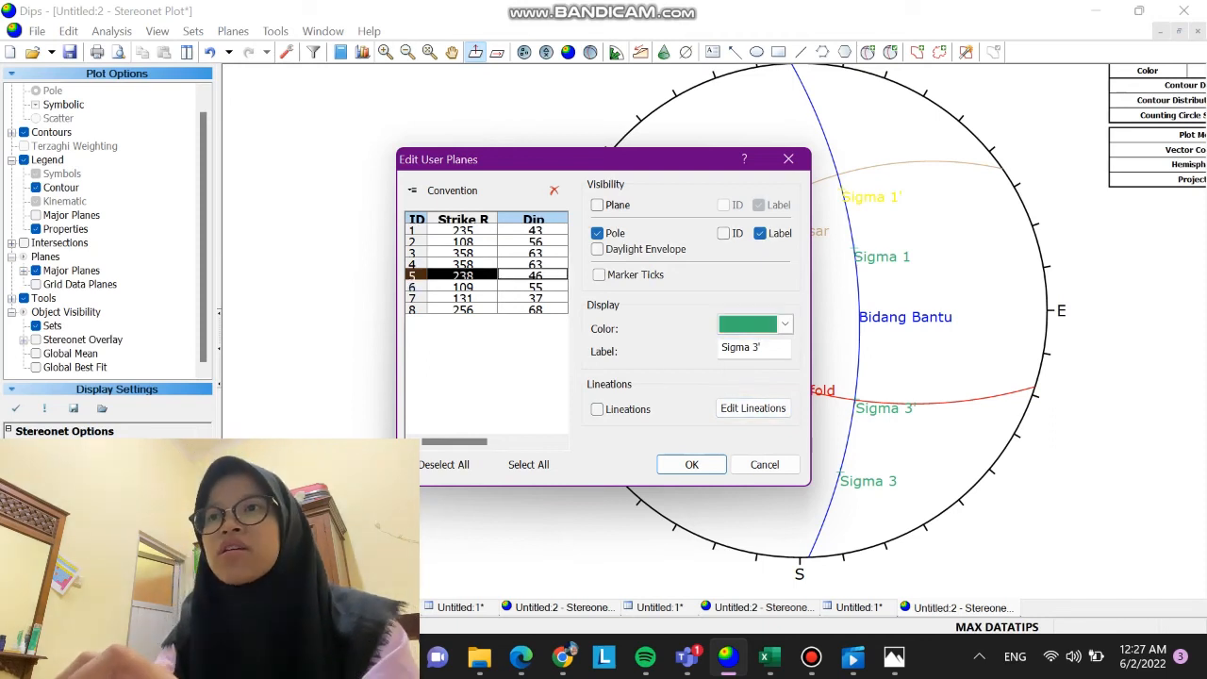
click(785, 324)
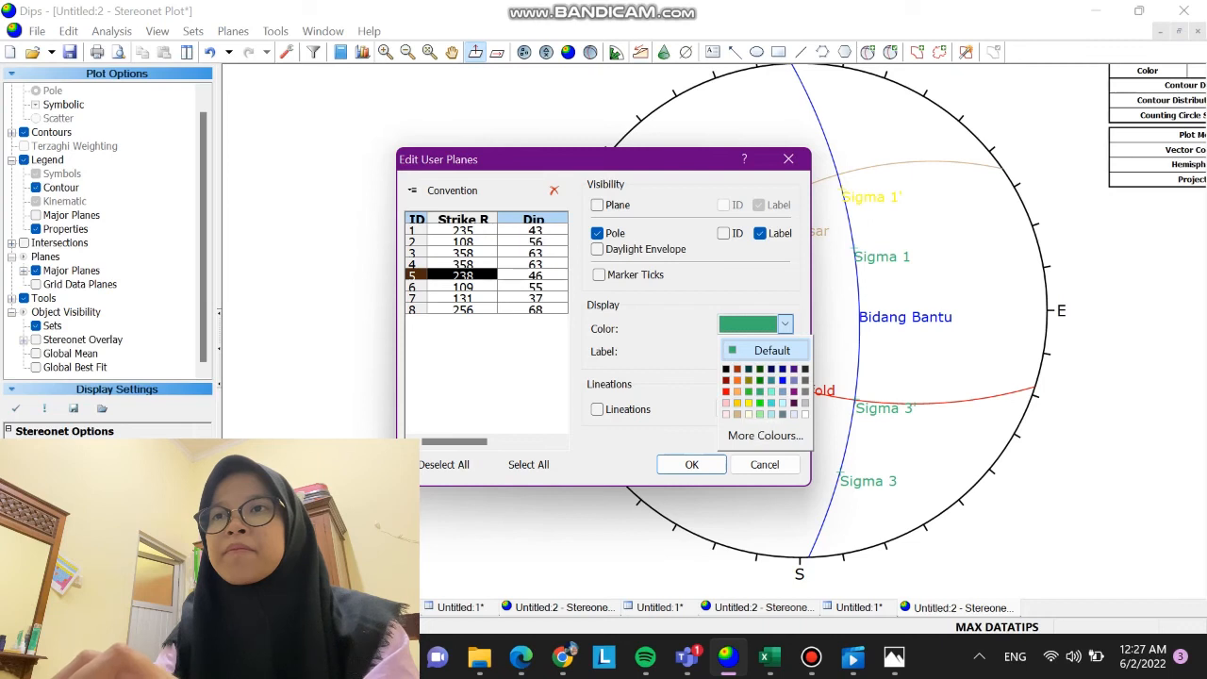
click(749, 403)
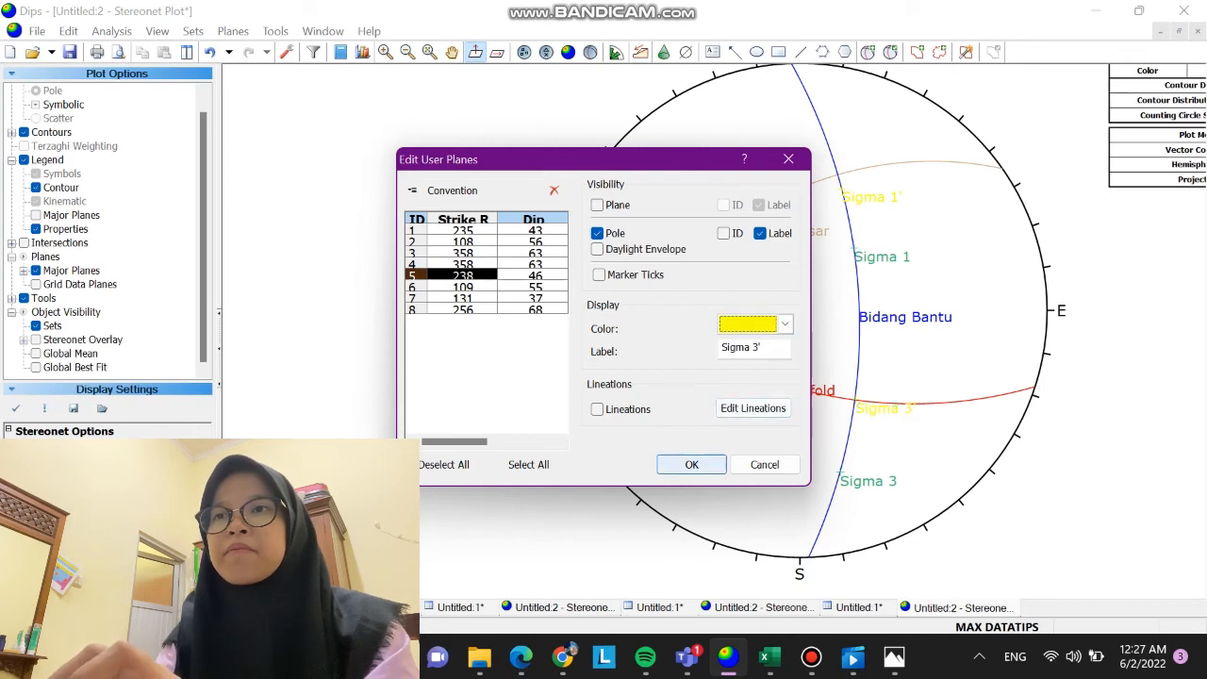
click(692, 464)
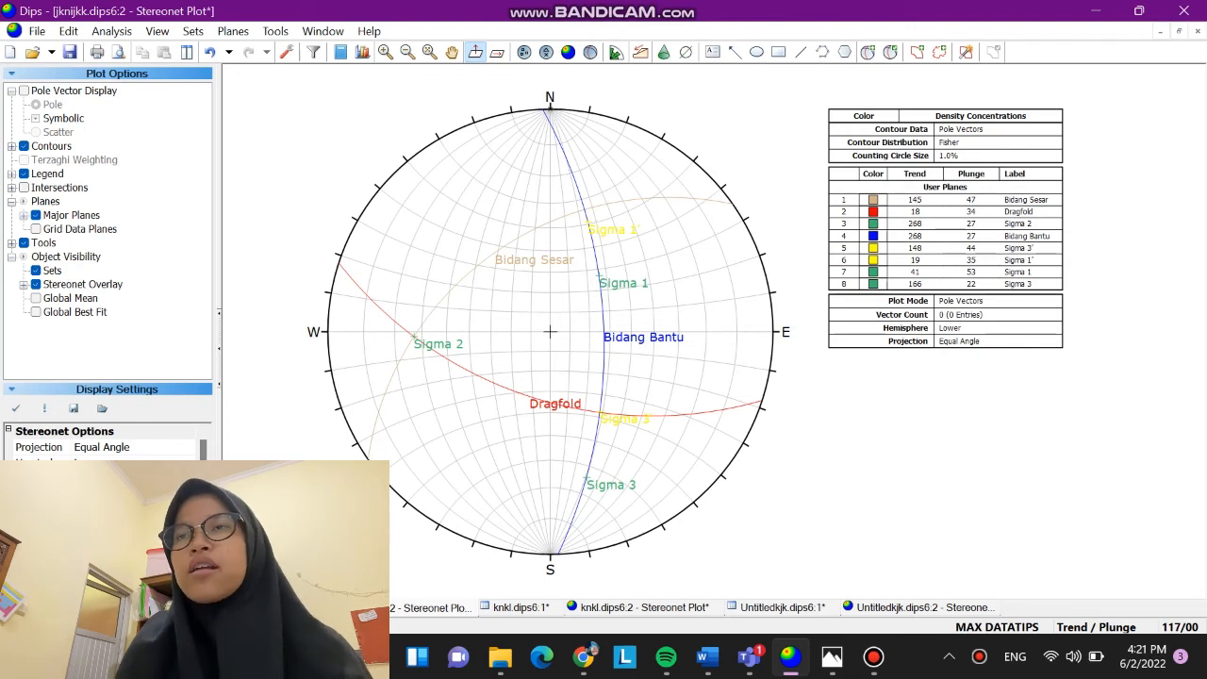
Cycle the stereonet's displayed orientation convention from Trend / Plunge through the other formats
click(1096, 627)
click(1096, 627)
click(1096, 627)
click(1096, 628)
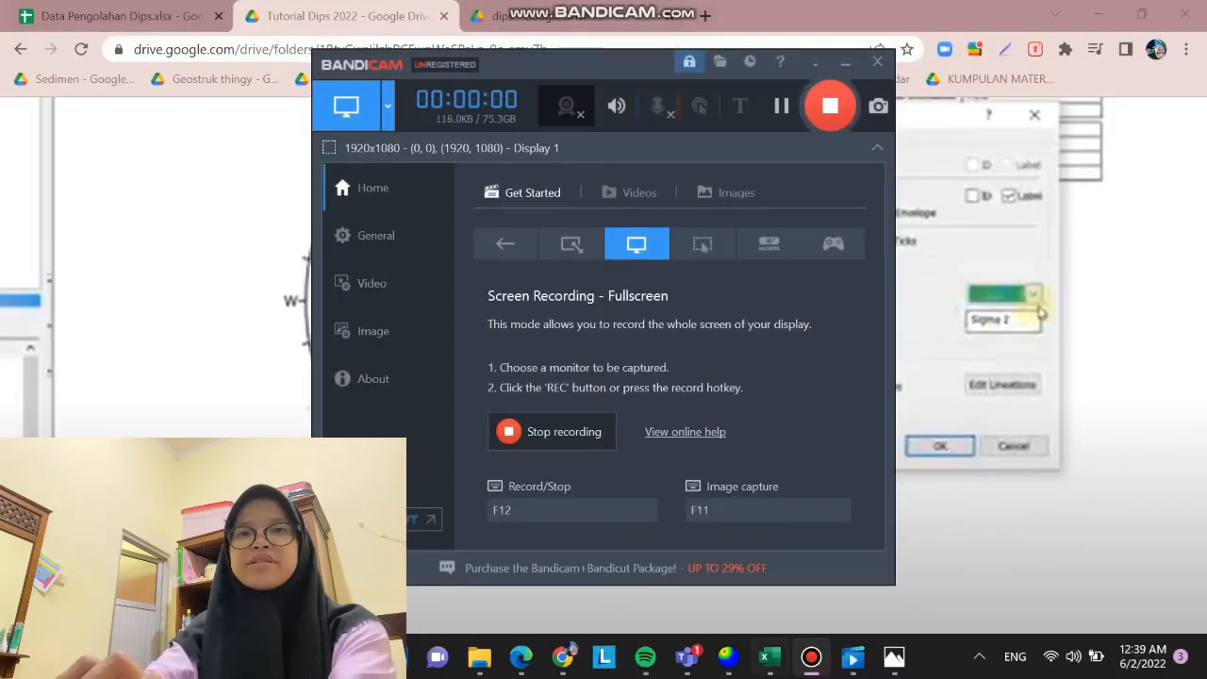
Switch to Dips, create a new project with the Strike (Right) / Dip orientation format, and open its stereonet plot
mouse_move(770, 657)
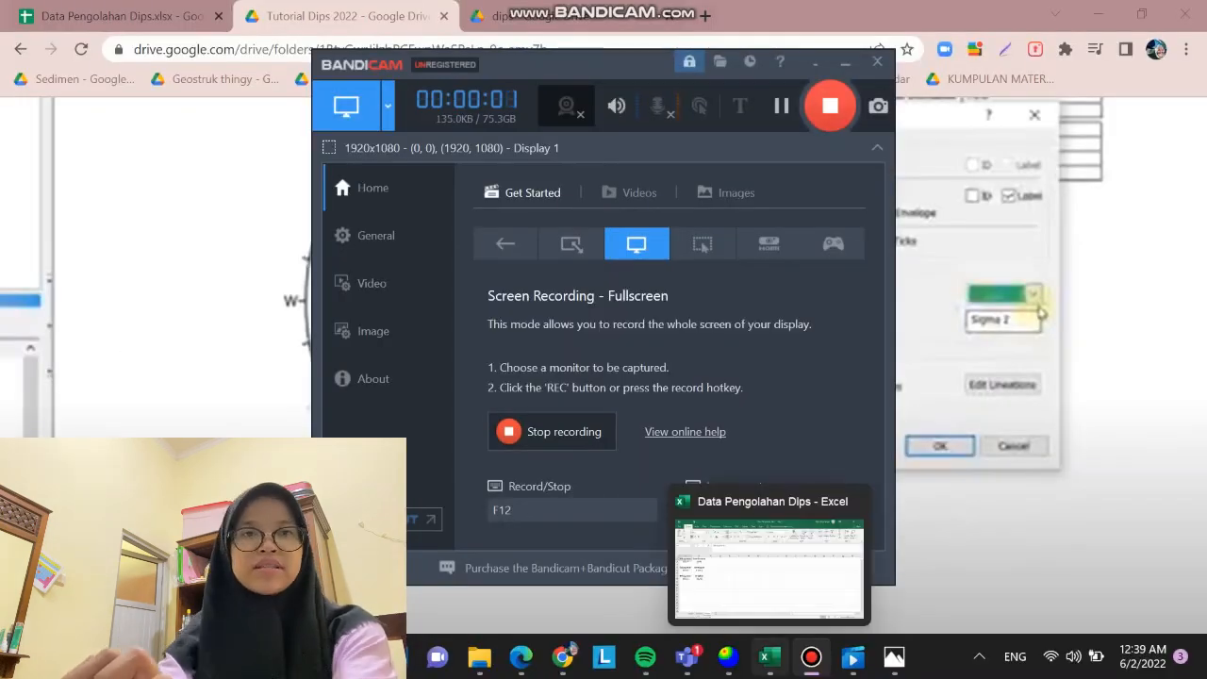
click(728, 658)
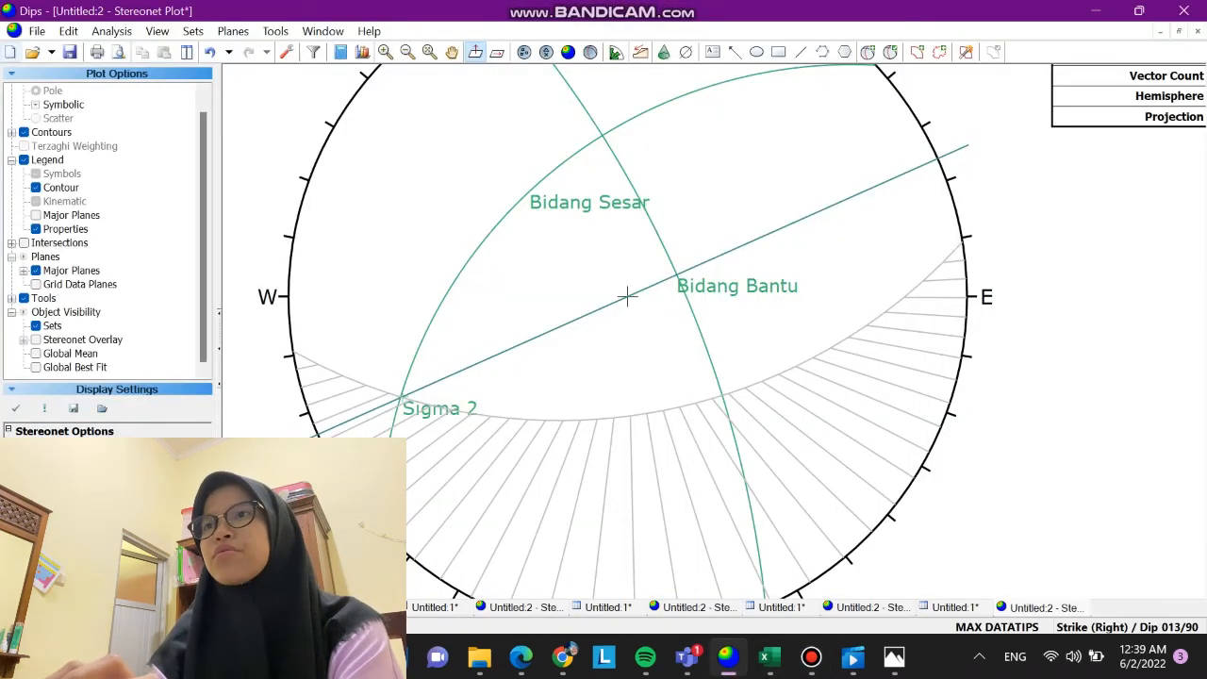
click(11, 52)
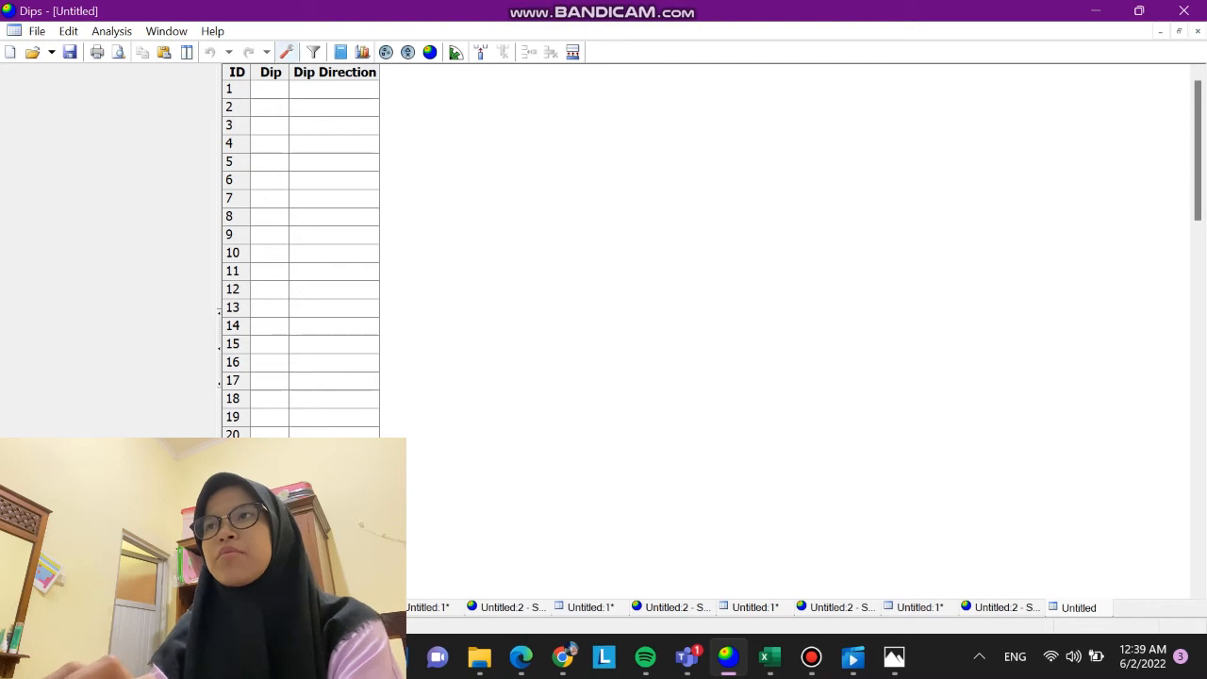
click(287, 51)
click(627, 233)
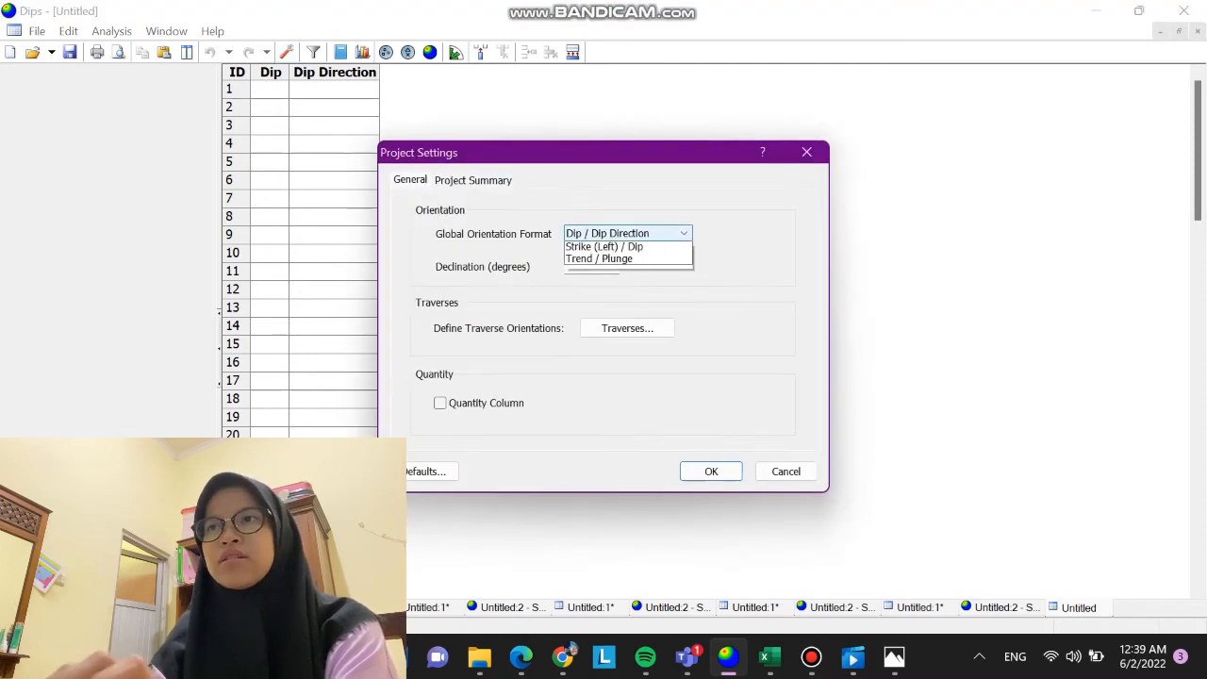
click(627, 260)
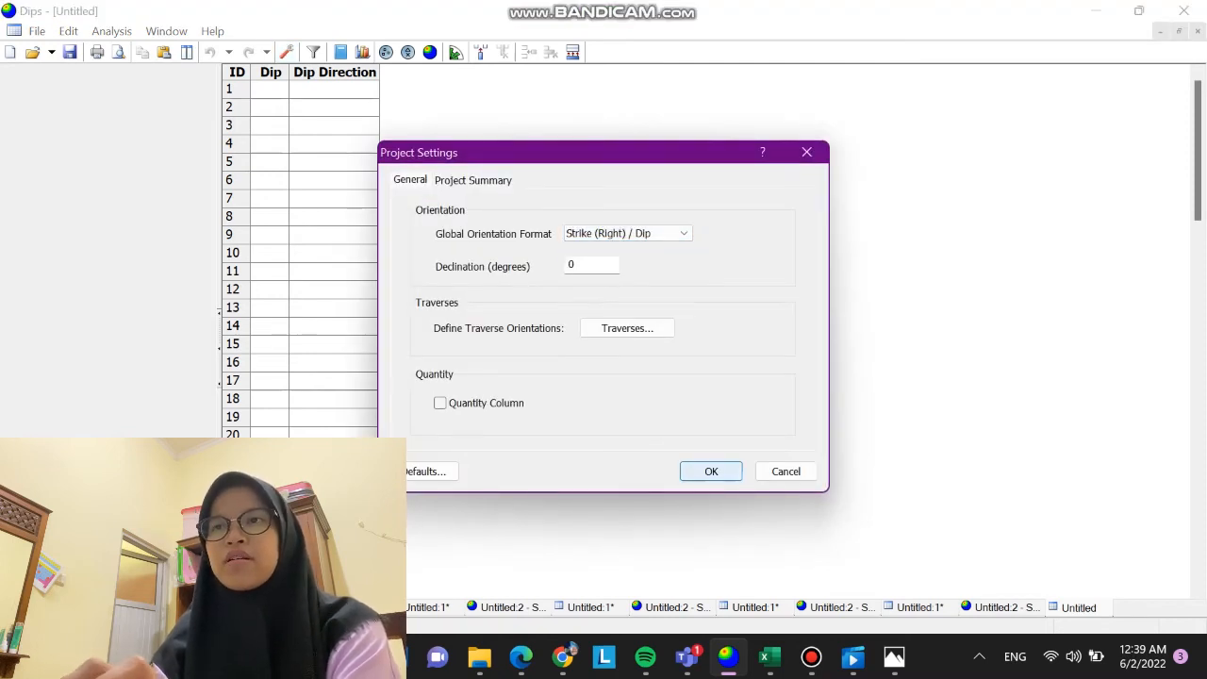
click(711, 471)
click(430, 52)
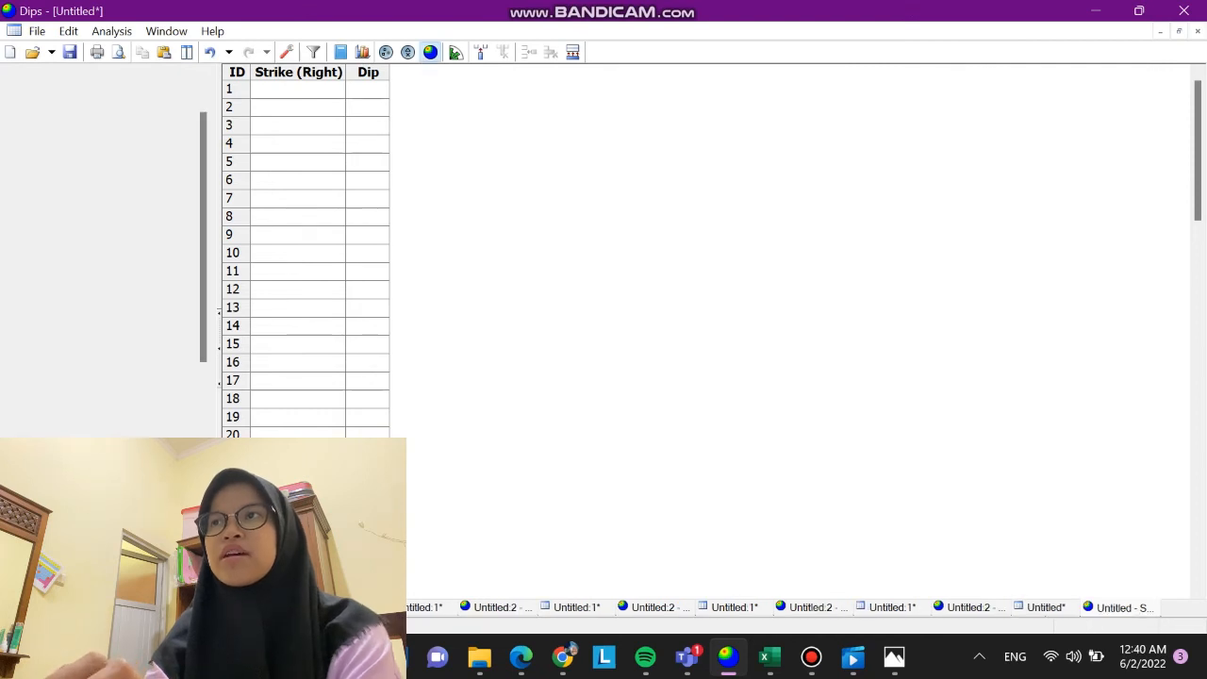
Add a user plane labelled Bidang Sesar at strike/dip 227/44 from the Excel data, with its pole and ID hidden
click(868, 52)
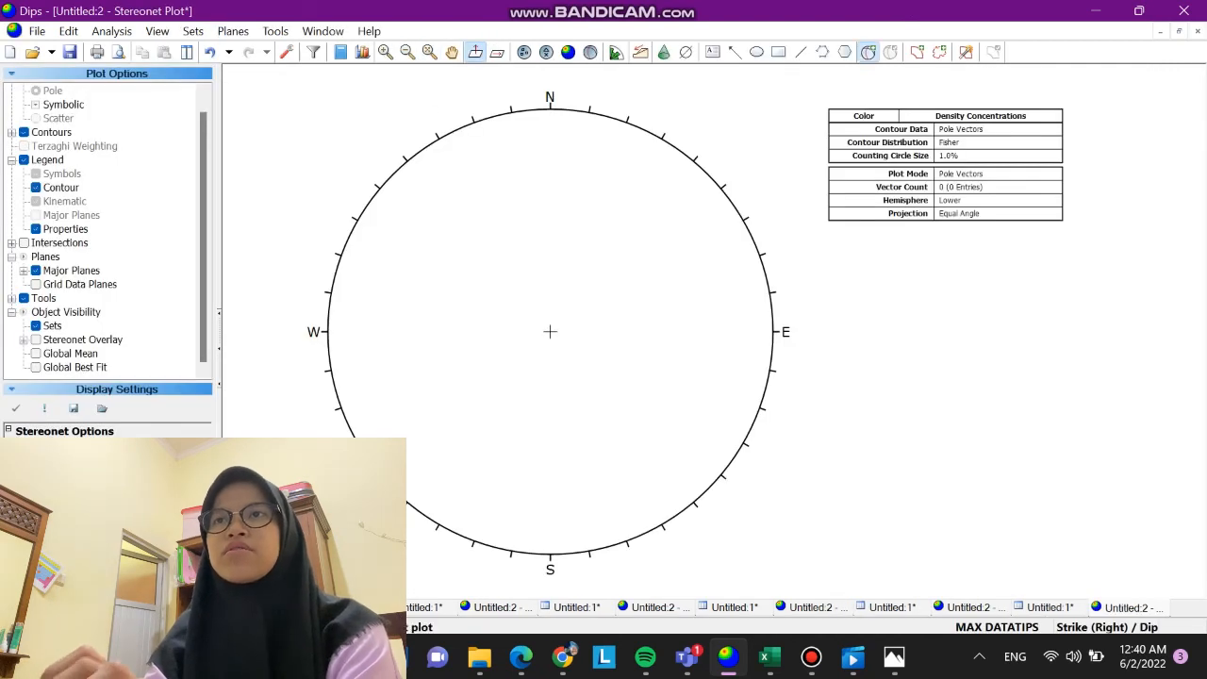
click(574, 358)
key(Tab)
text(Bidang Sesar)
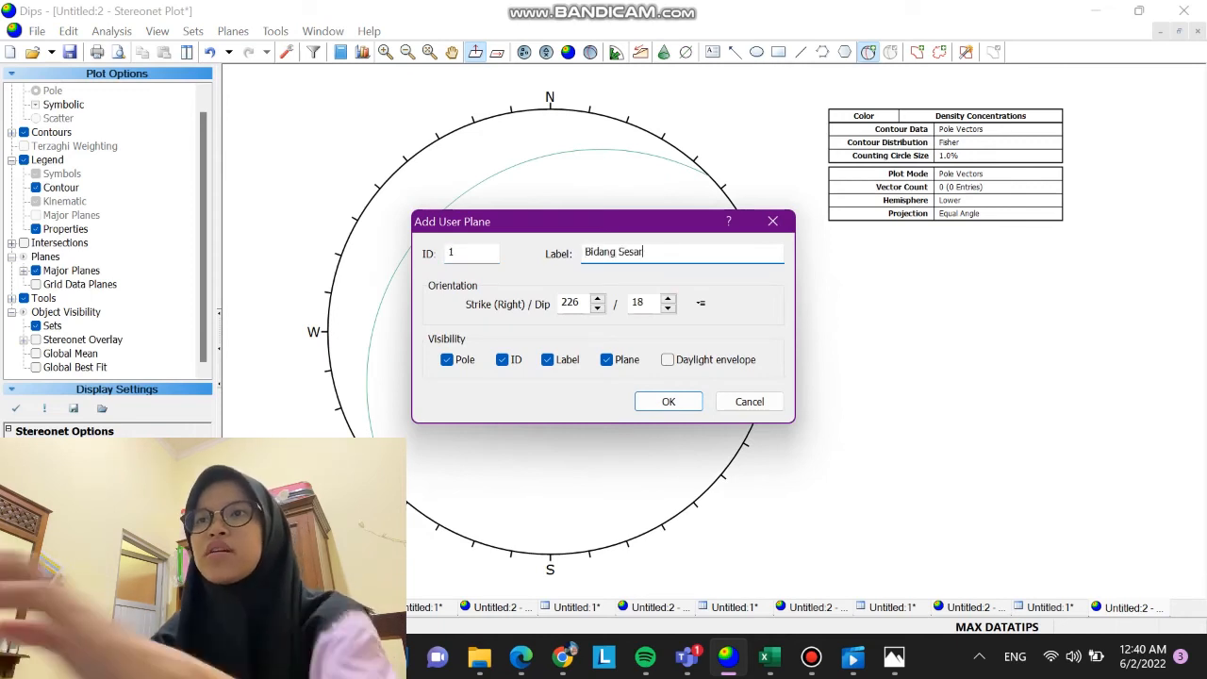
click(447, 359)
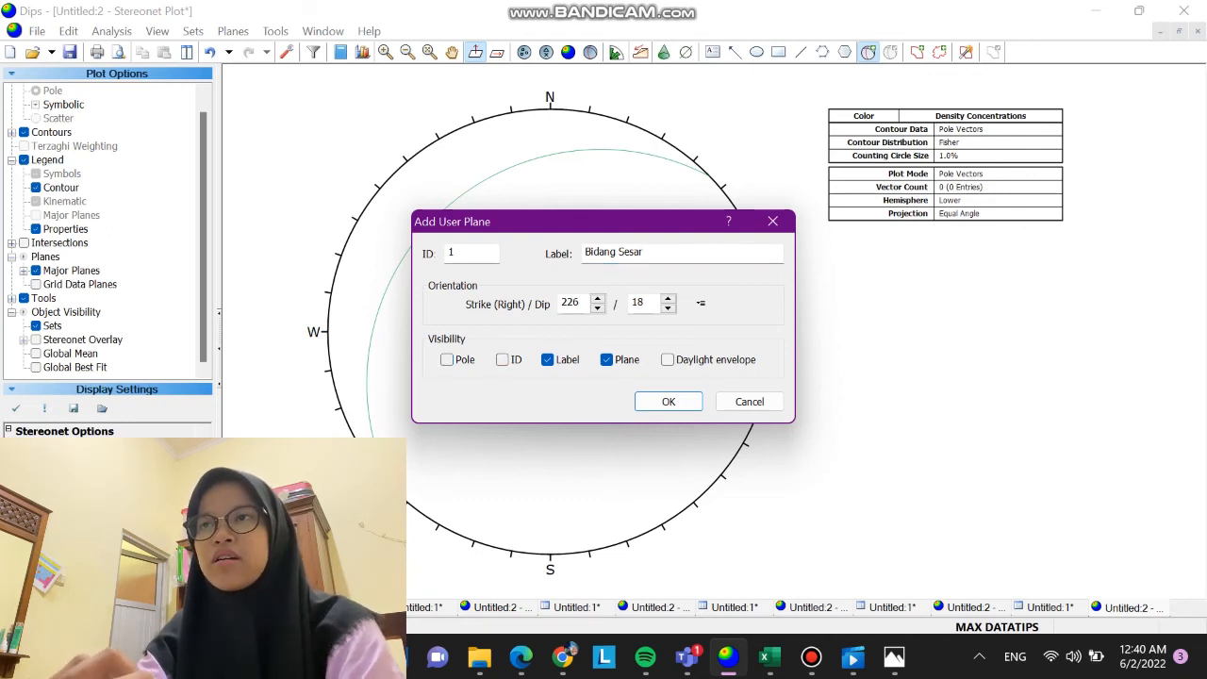
click(770, 656)
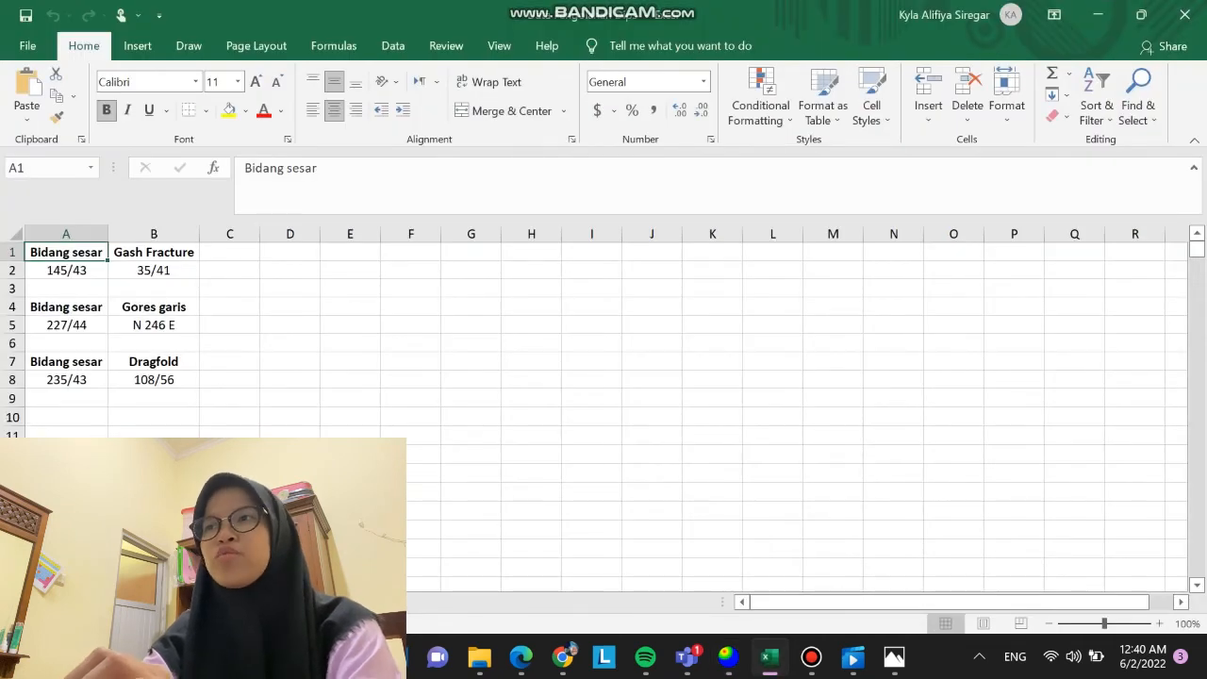
key(alt+Tab)
text(2)
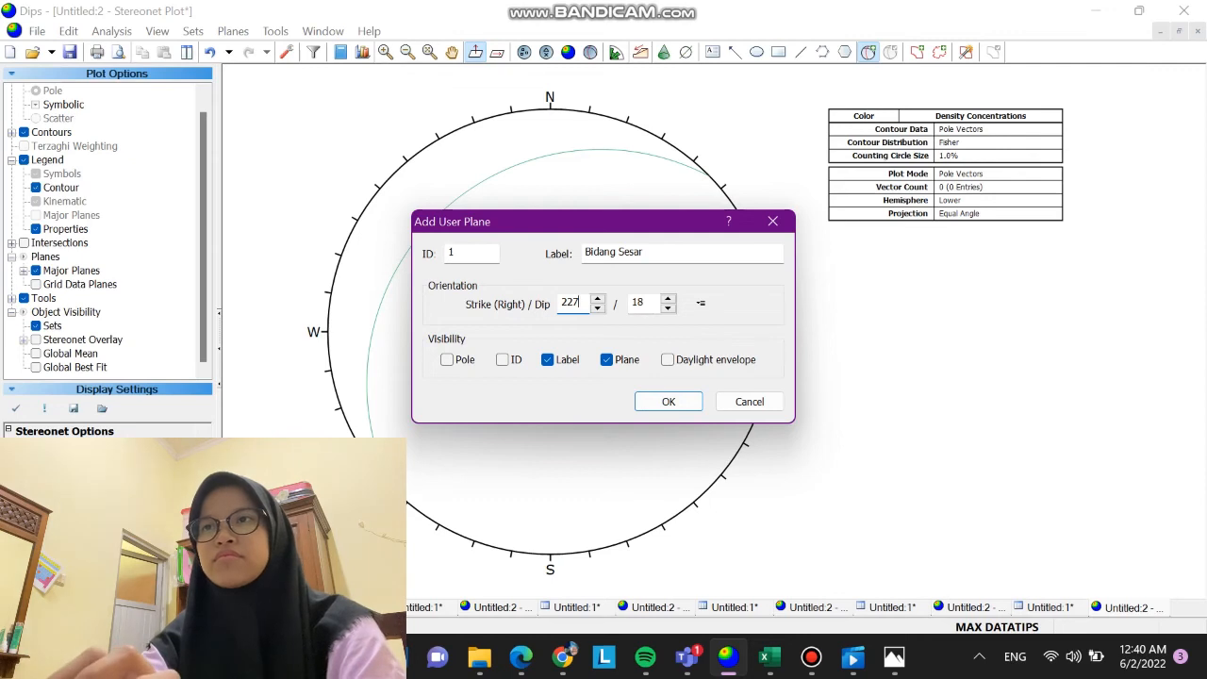
text(44)
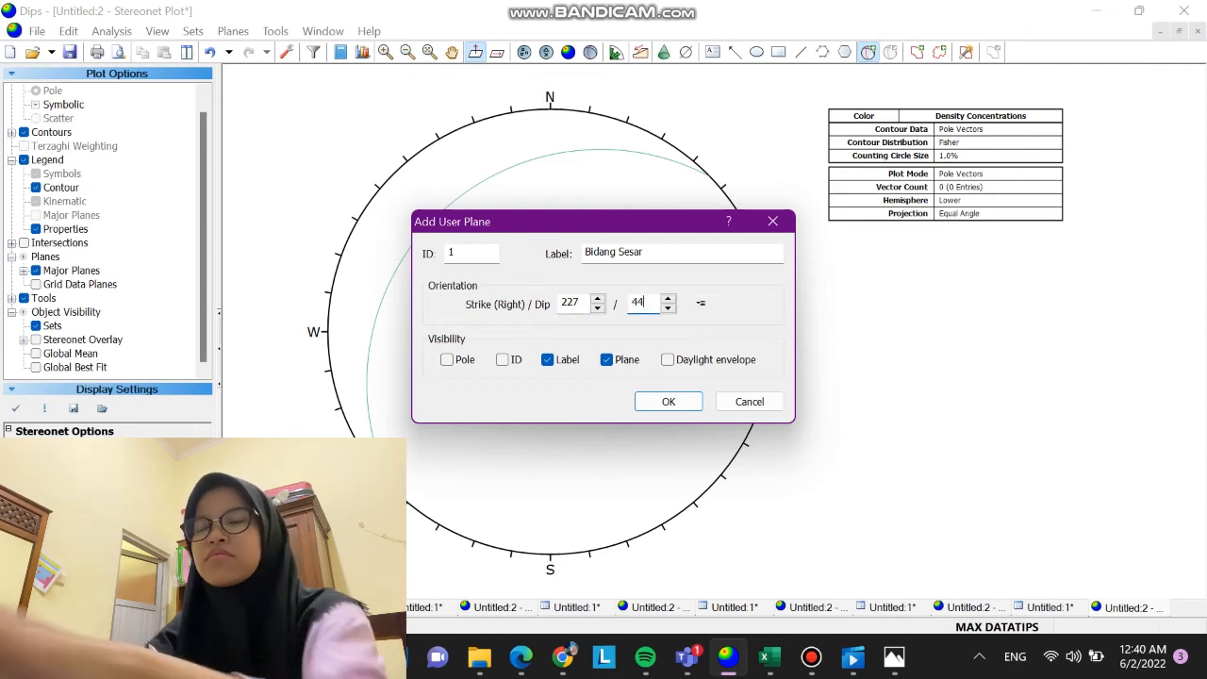
key(Return)
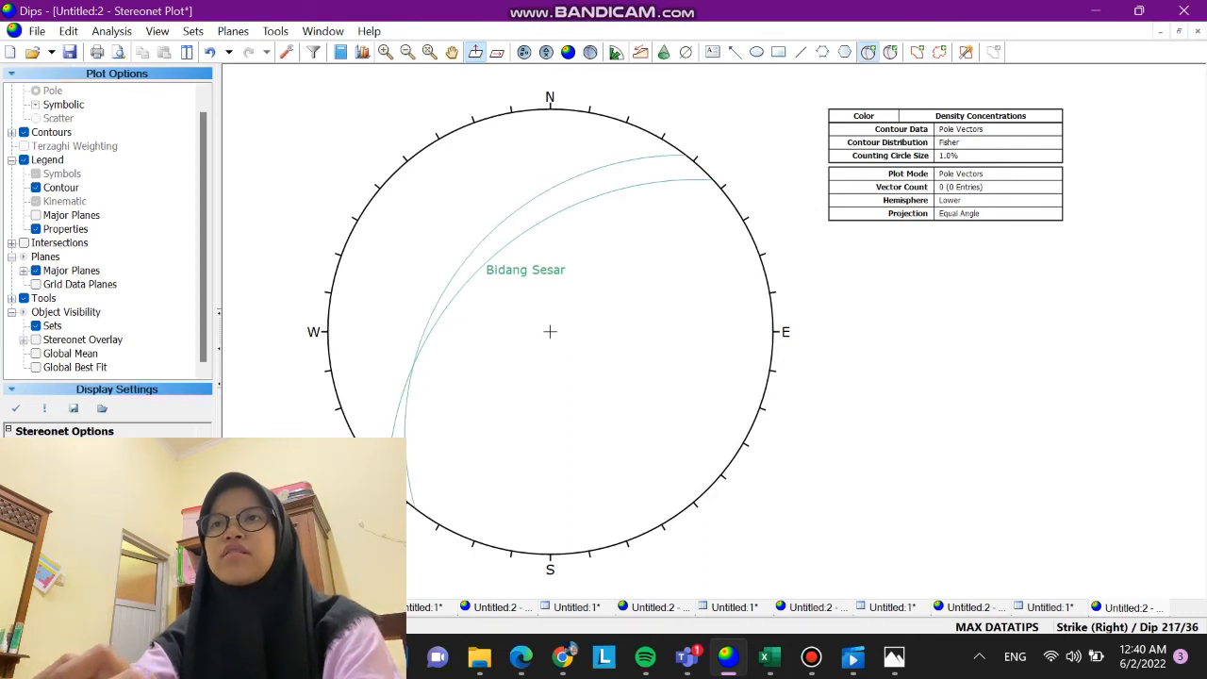
Add a trend line at 246, taken from the Gores garis value in the Excel sheet
click(276, 32)
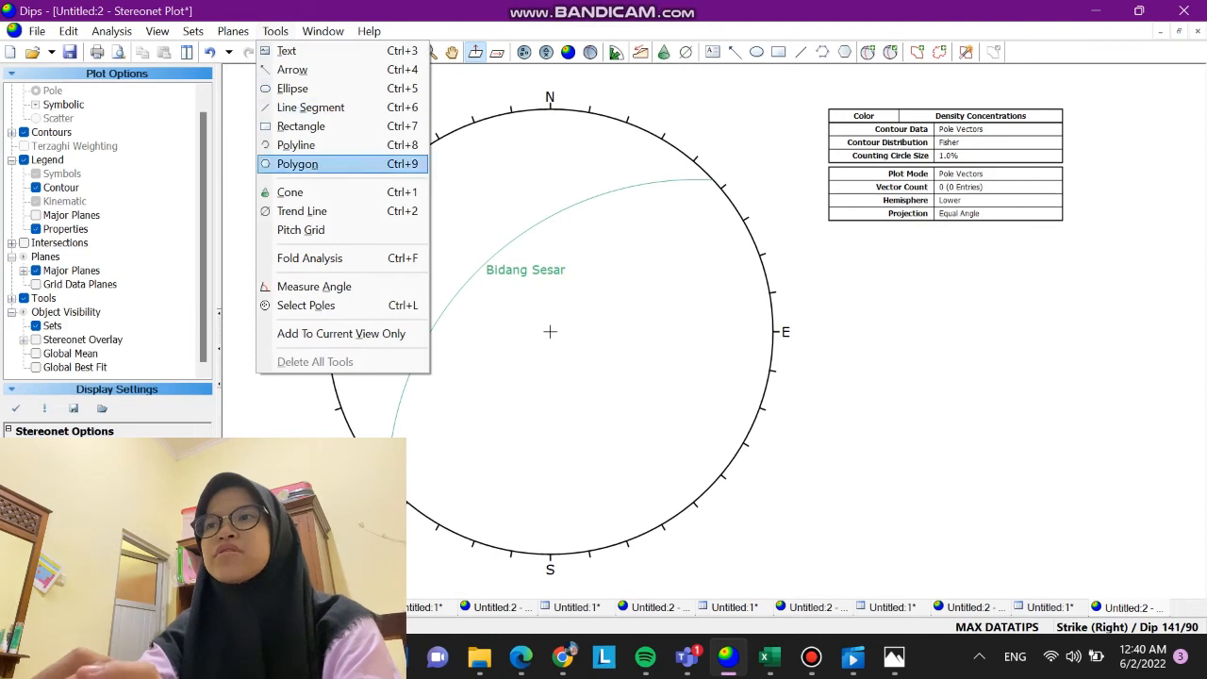
click(302, 210)
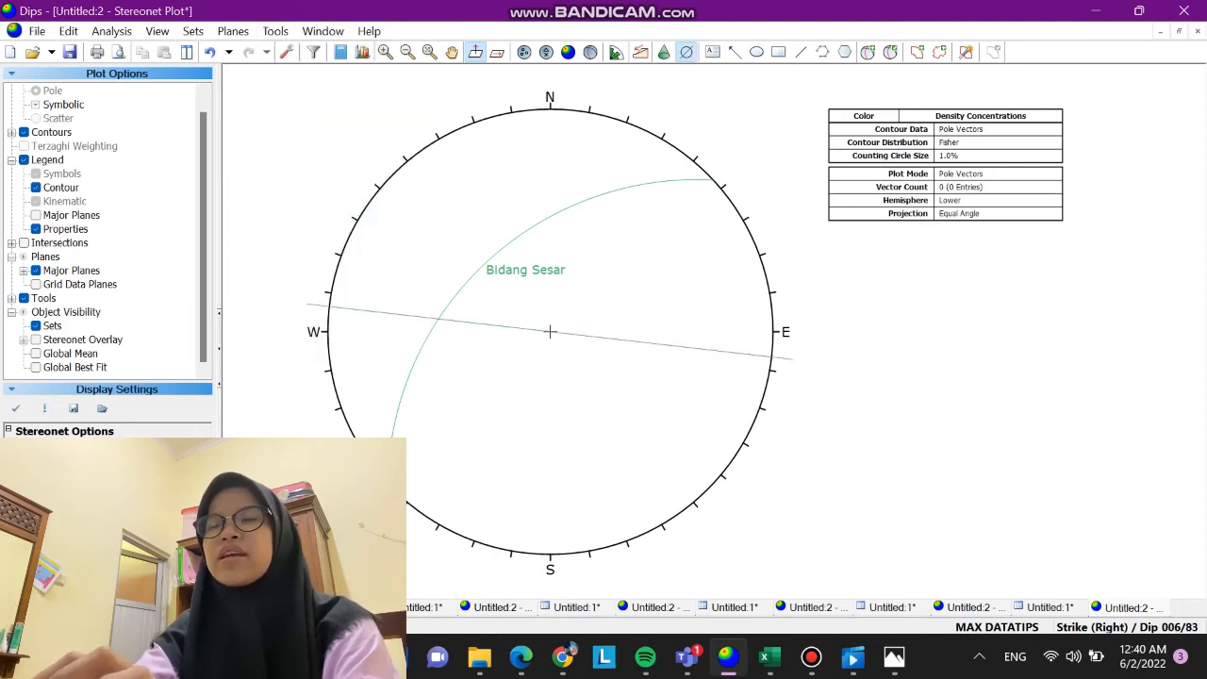
click(696, 511)
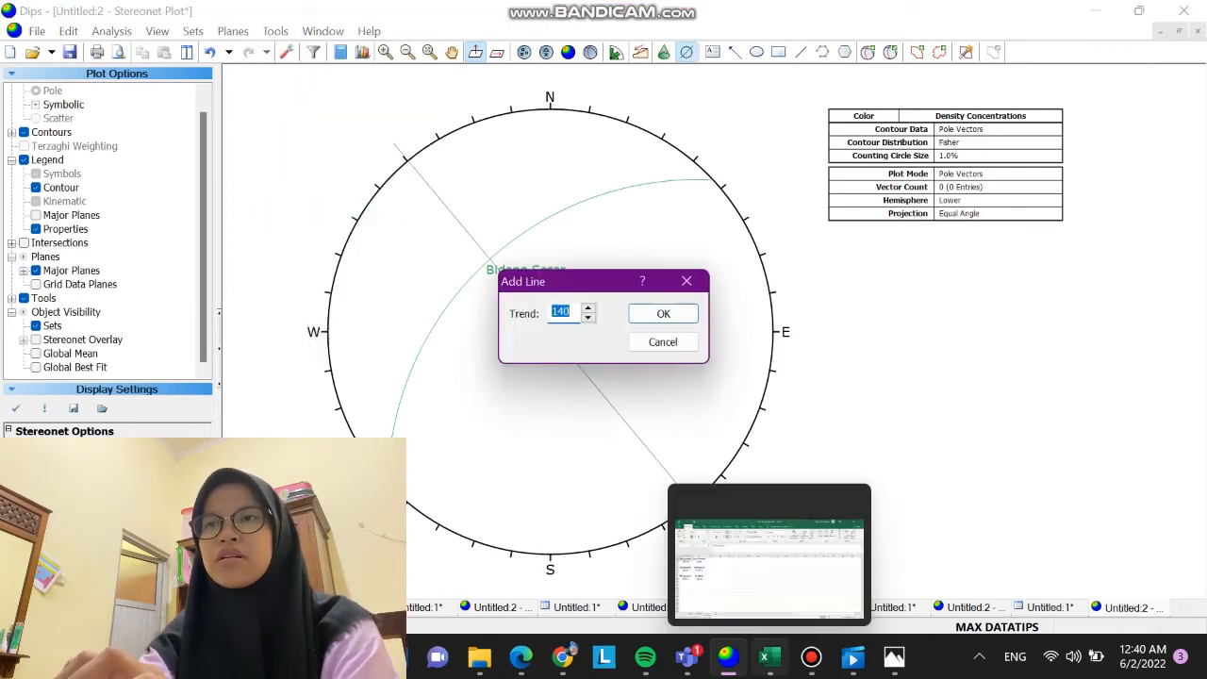
click(770, 657)
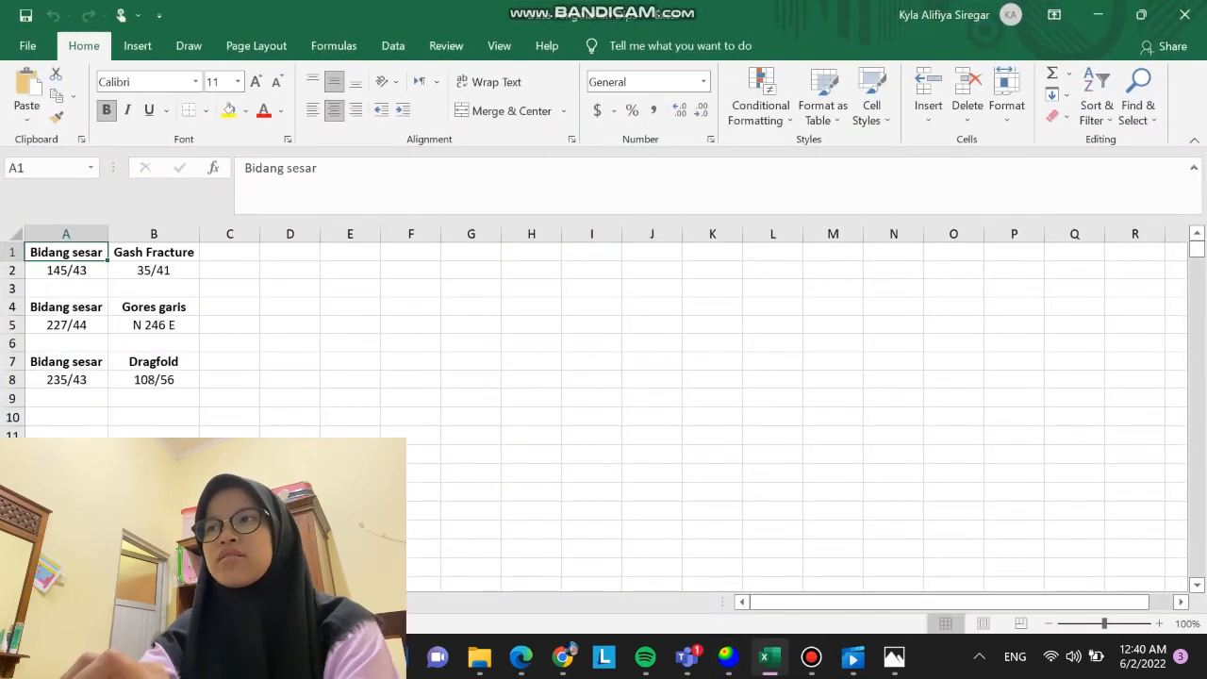
key(alt+Tab)
text(246)
key(Return)
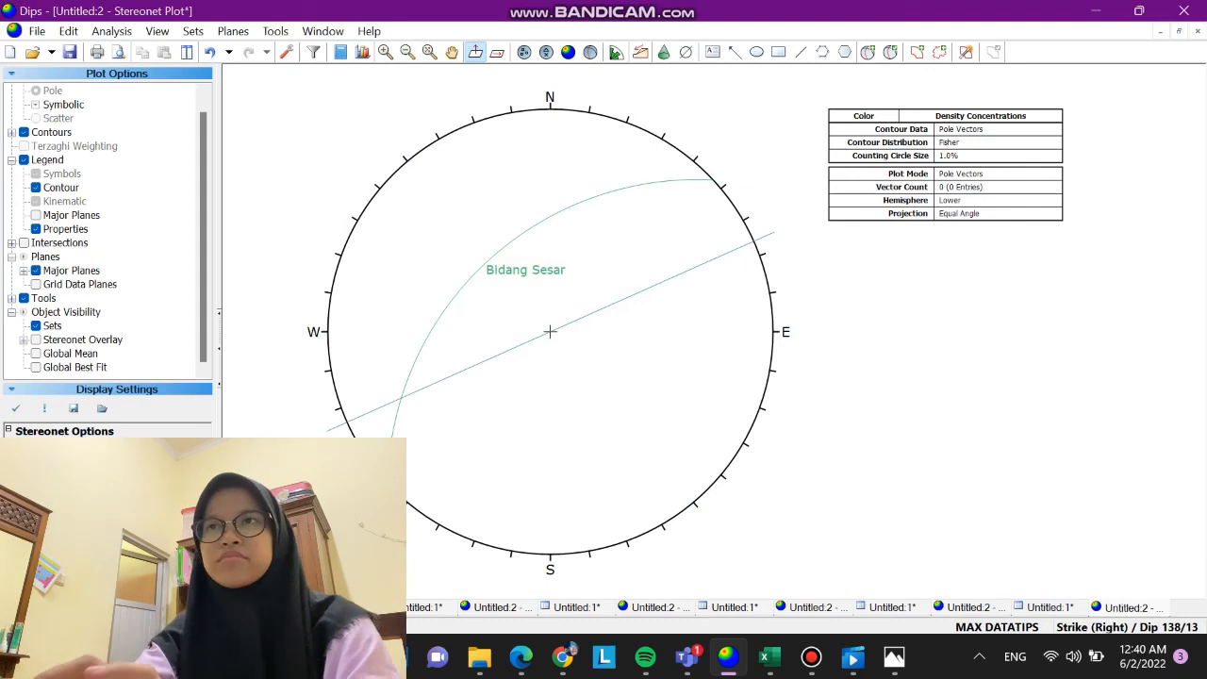
Add a user plane labelled Bidang Bantu at strike/dip 336/73, with its pole where the trend line crosses the Bidang Sesar arc
click(868, 53)
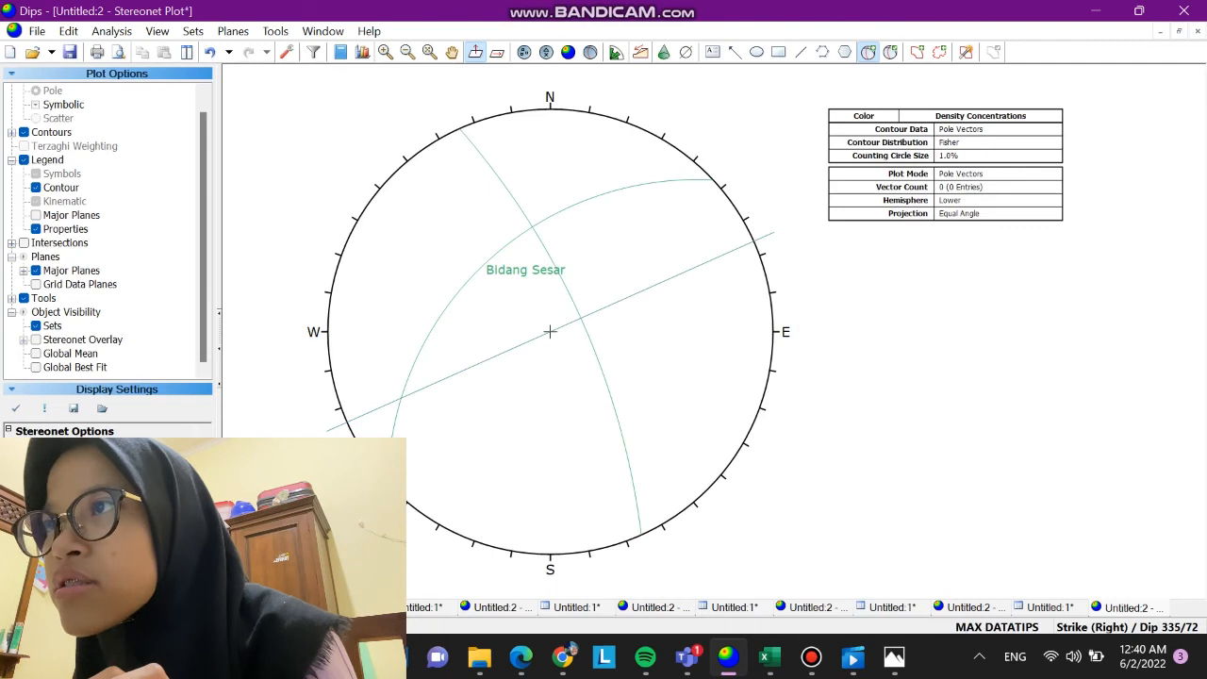
scroll(403, 399, up, 4)
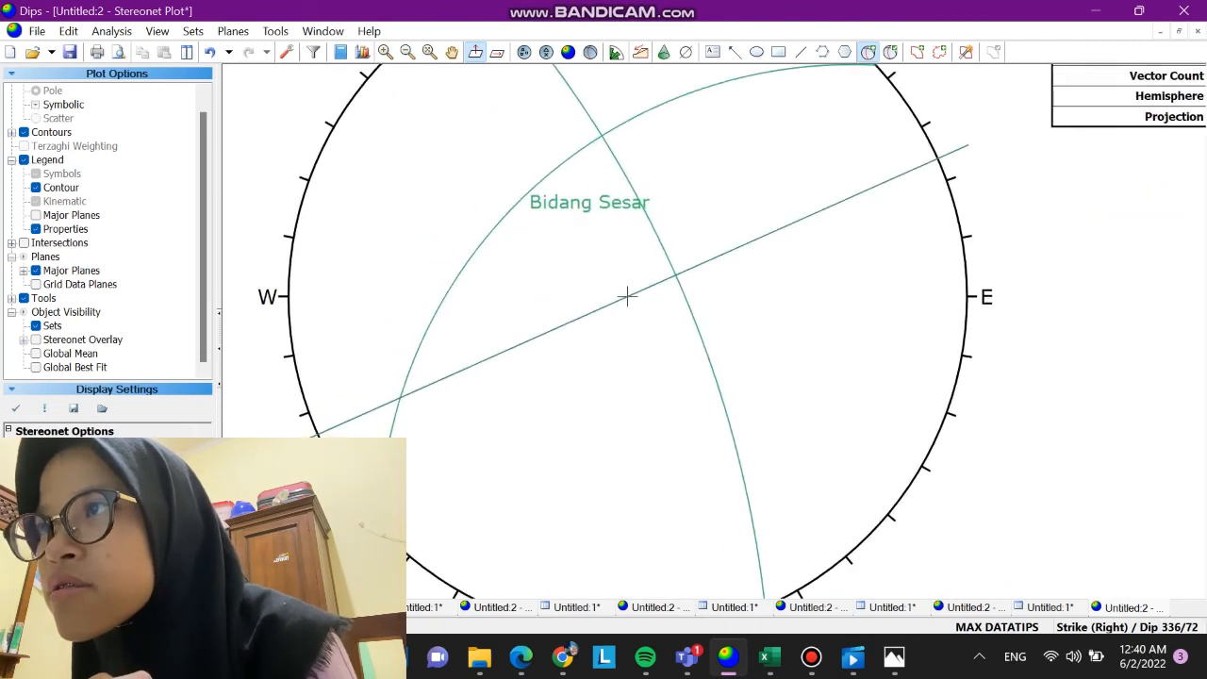
scroll(402, 399, up, 3)
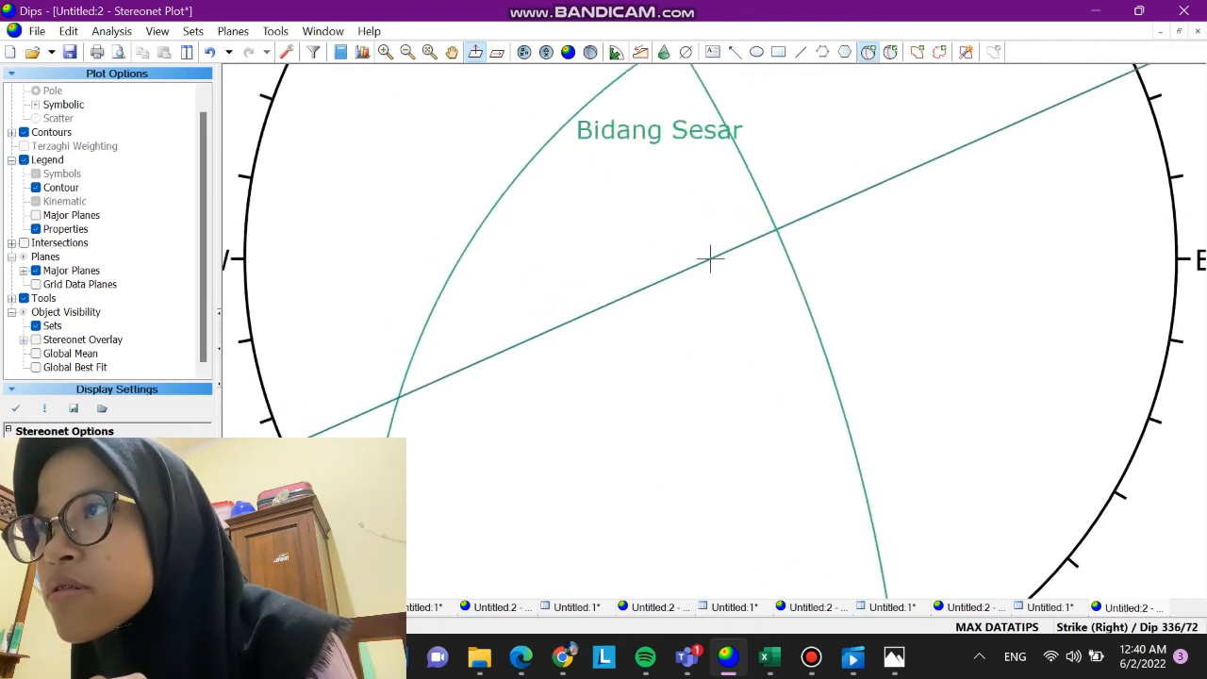
click(709, 259)
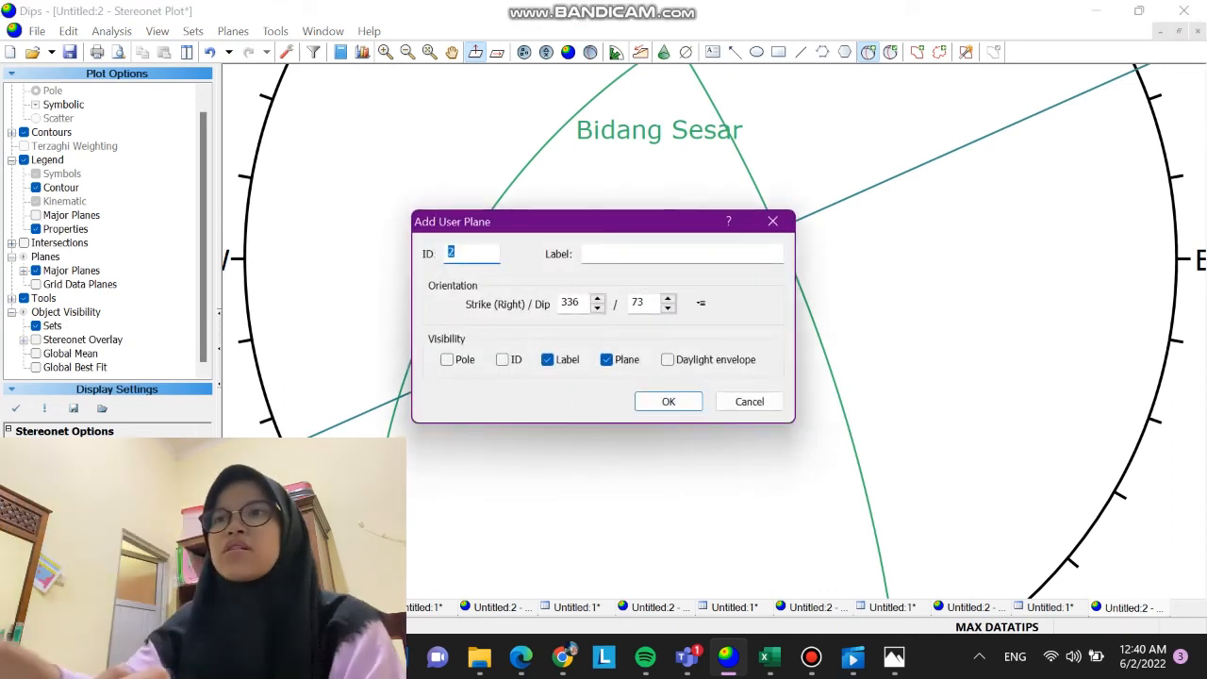
click(681, 253)
text(Bida)
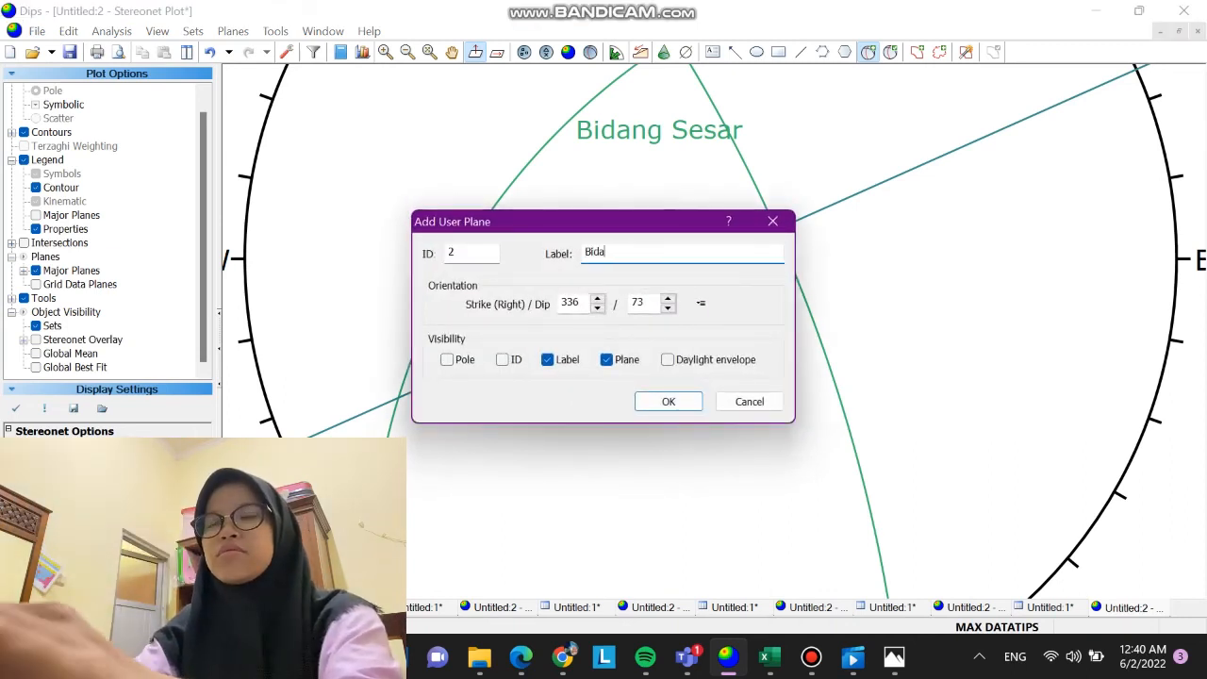
text(ng Bantu)
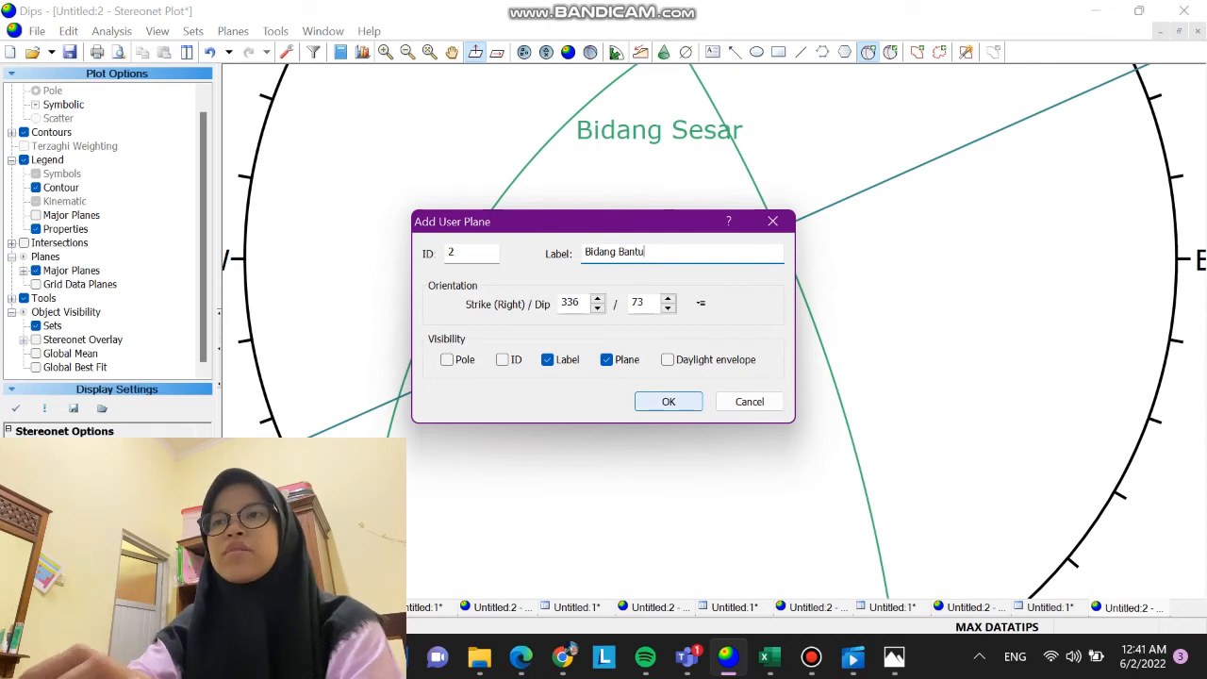
click(667, 402)
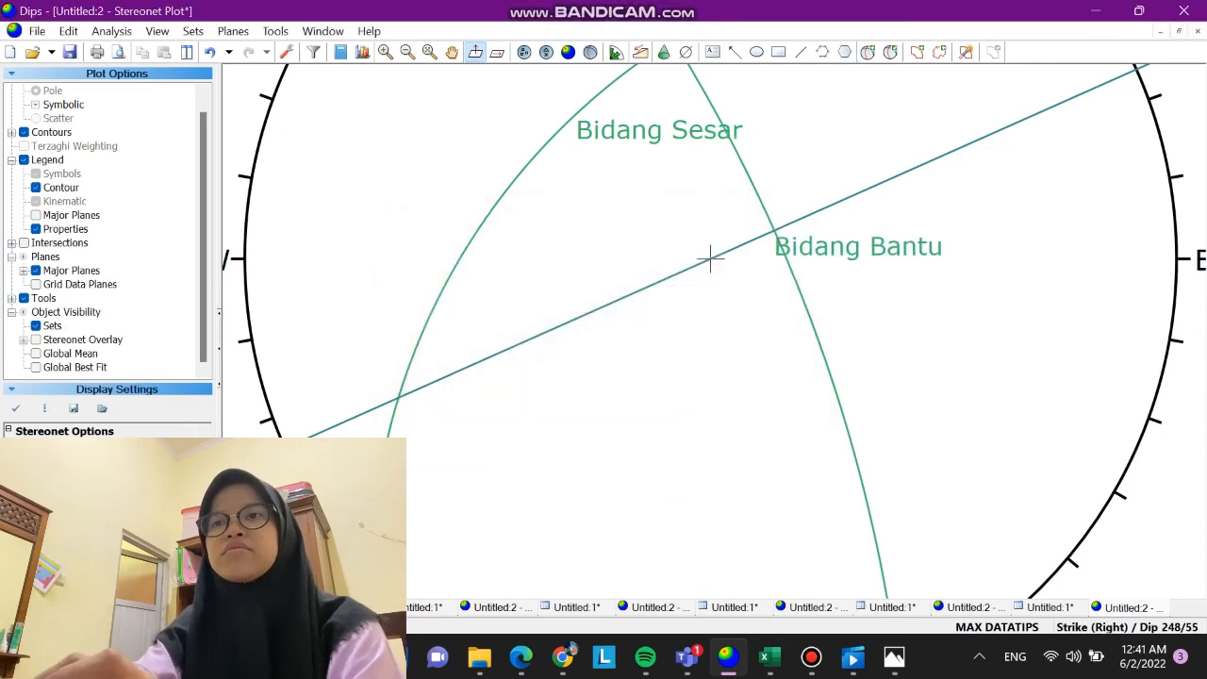
scroll(710, 257, down, 2)
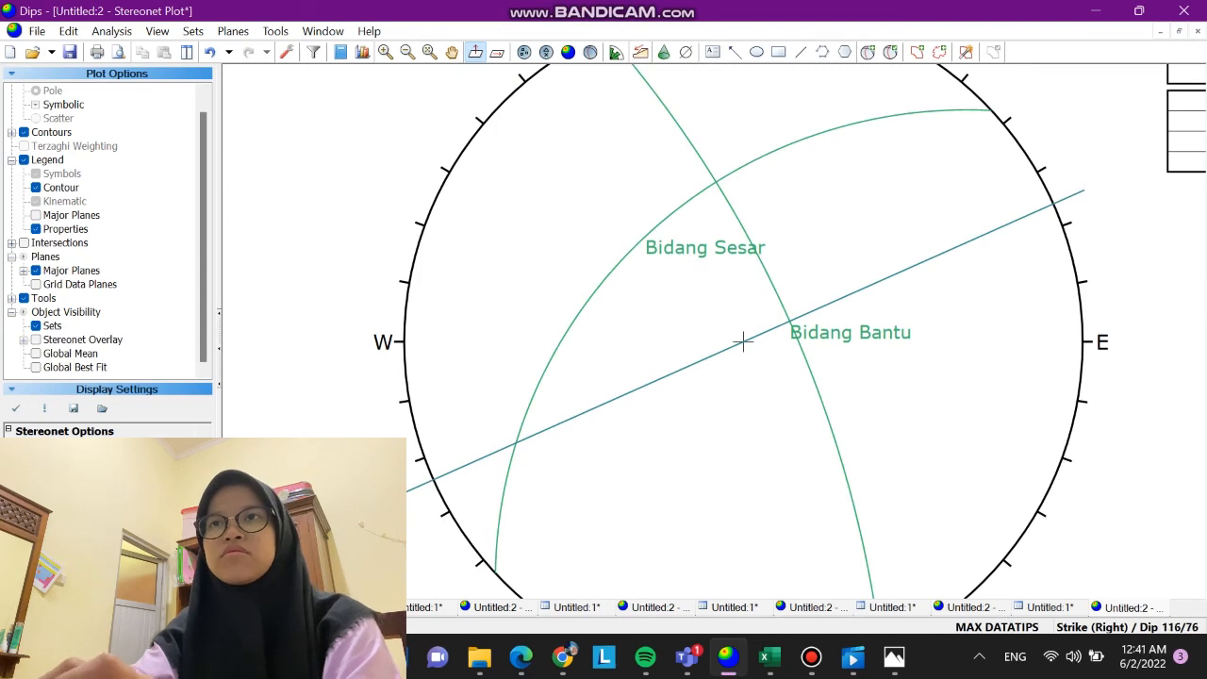
Add a user plane labelled Sigma 2 at strike/dip 80/51, its pole where the Bidang Sesar and Bidang Bantu arcs cross, showing the pole and hiding the plane
scroll(744, 341, down, 2)
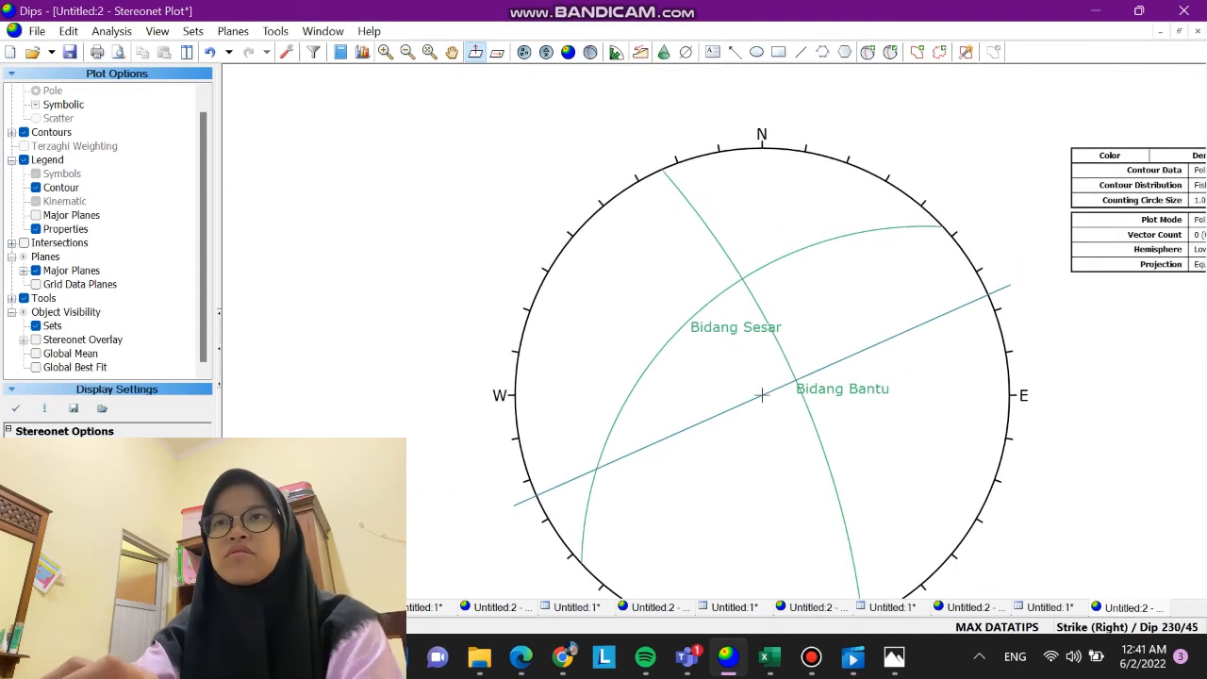
click(868, 51)
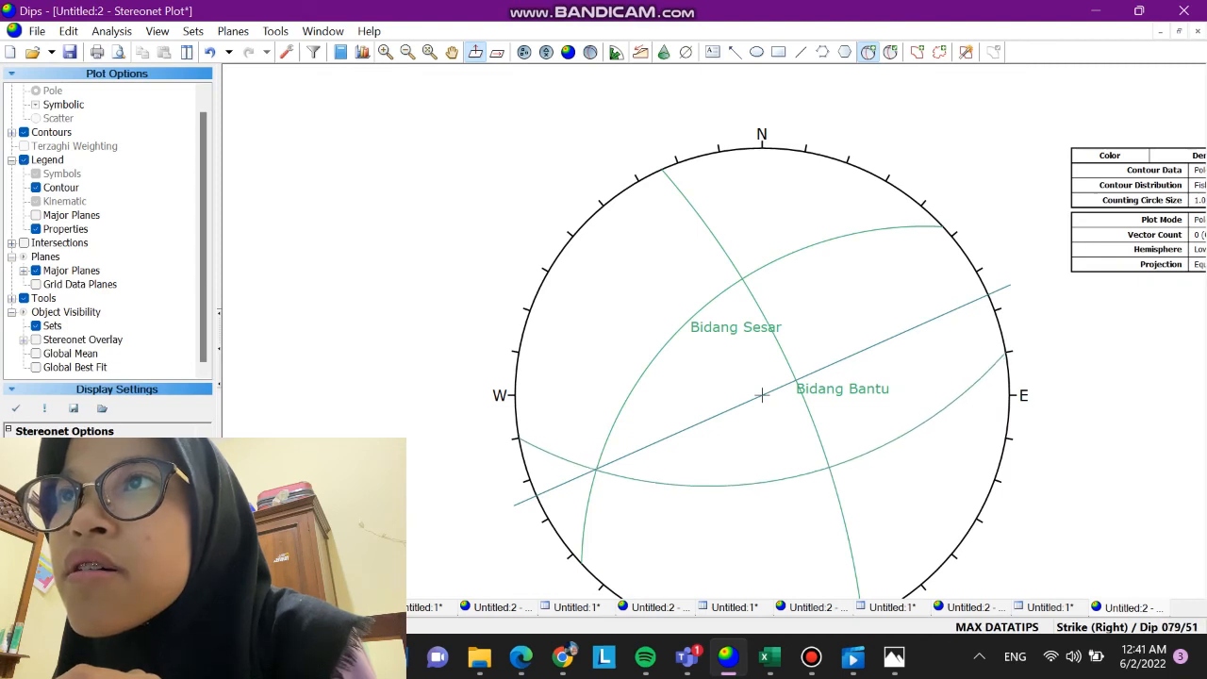
click(762, 395)
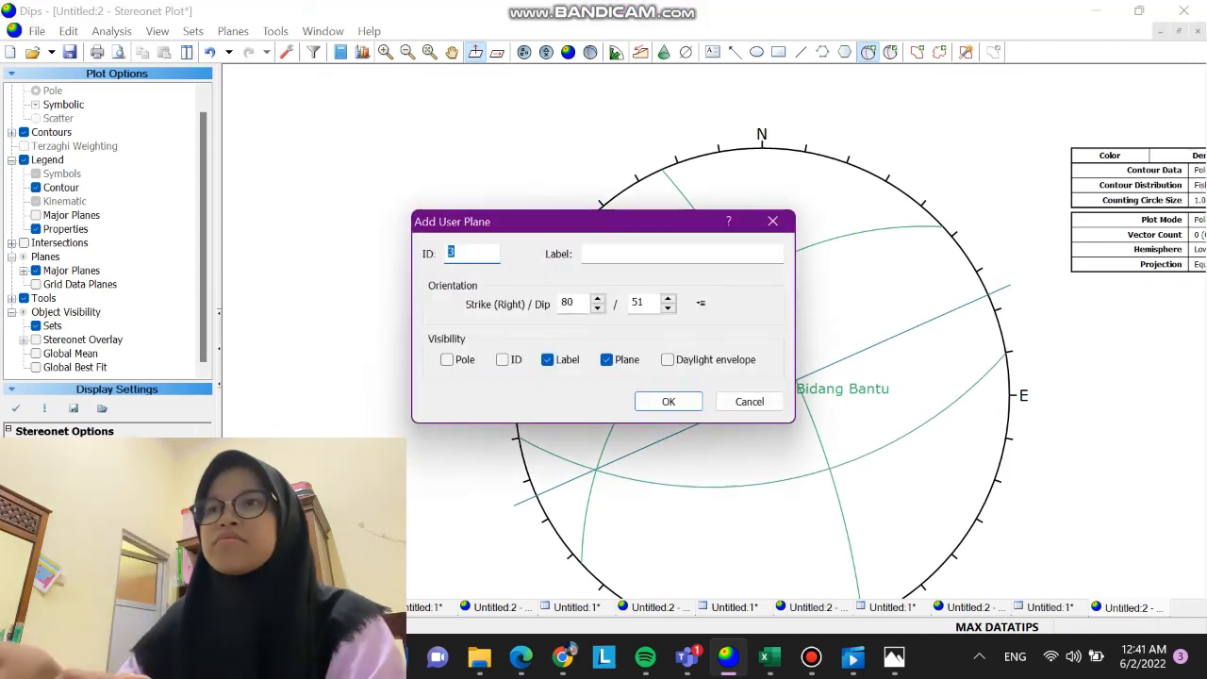
click(641, 253)
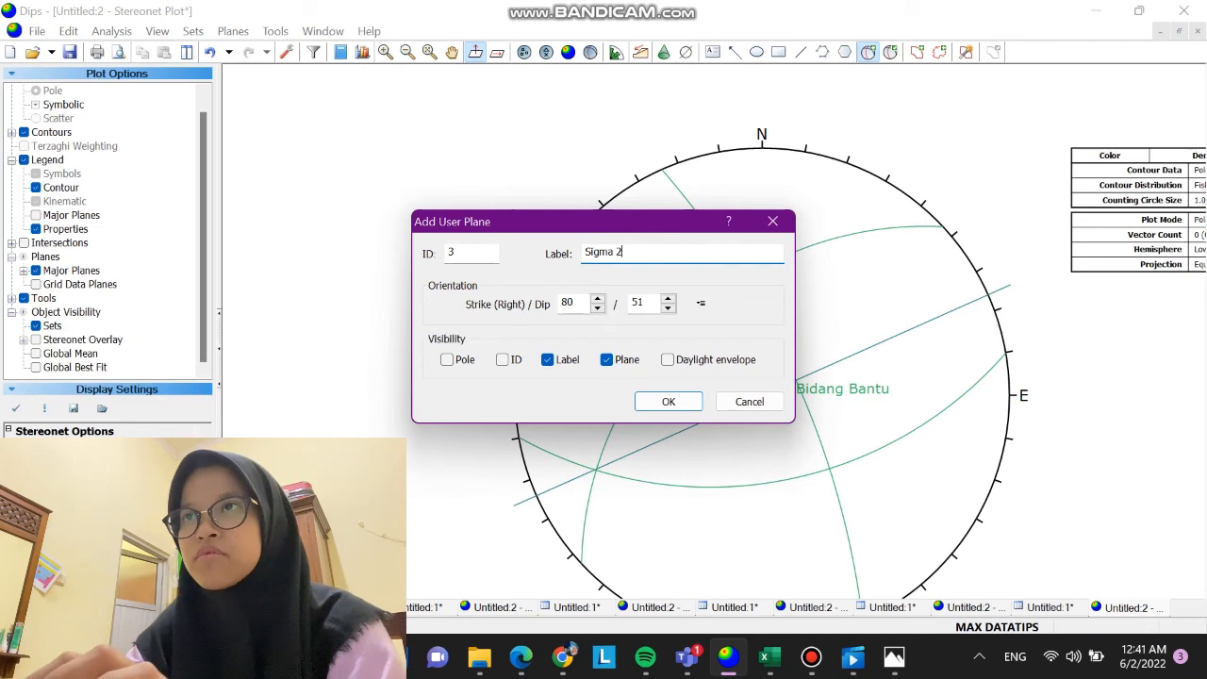
click(607, 360)
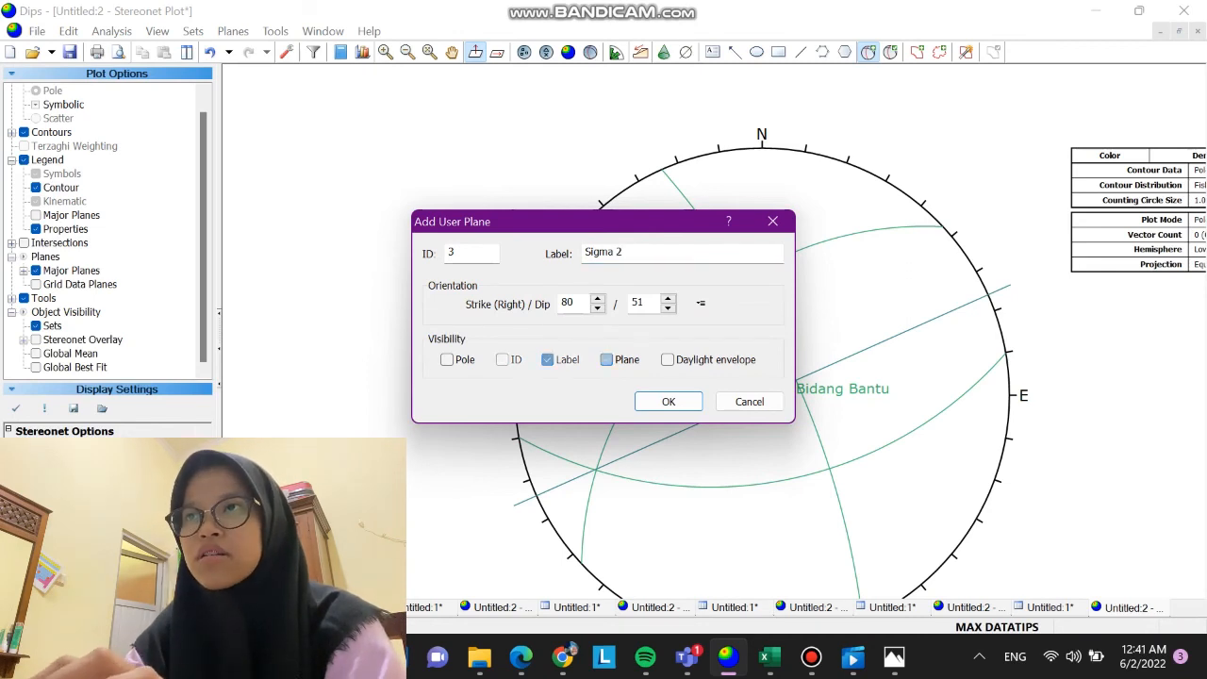
click(447, 359)
click(669, 402)
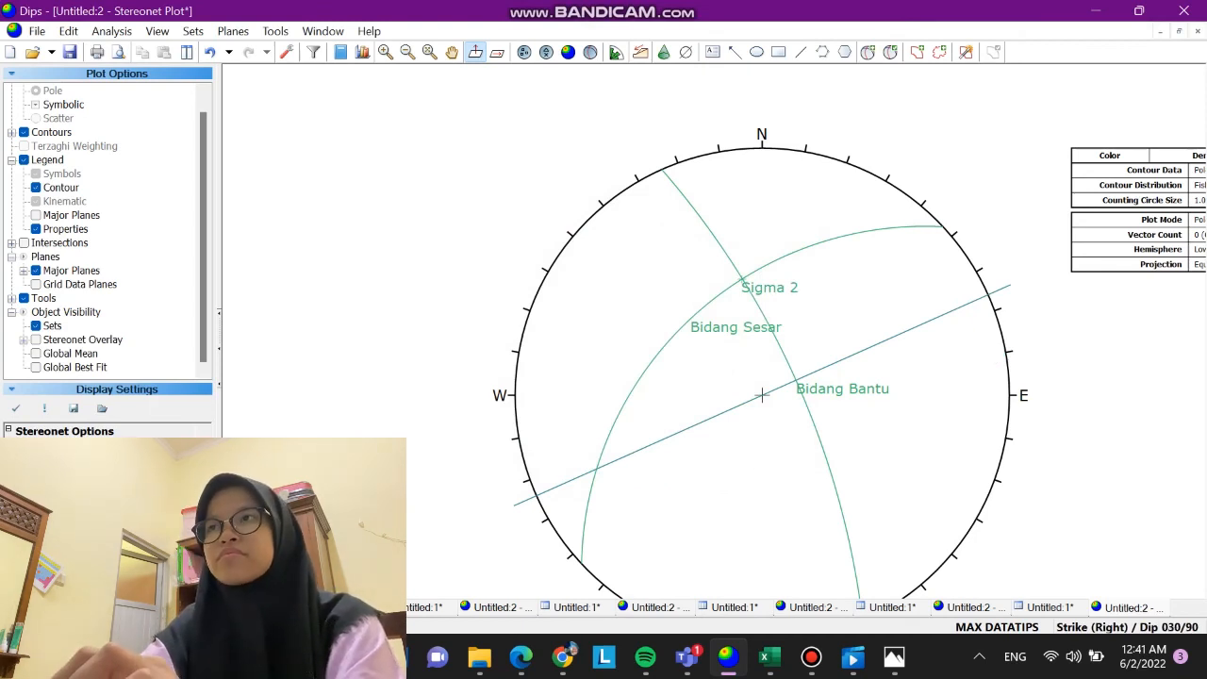
Overlay a pitch grid along the Sigma 2 plane's arc and add a user plane pole labelled Sigma 1 on it at strike/dip 312/52
click(275, 31)
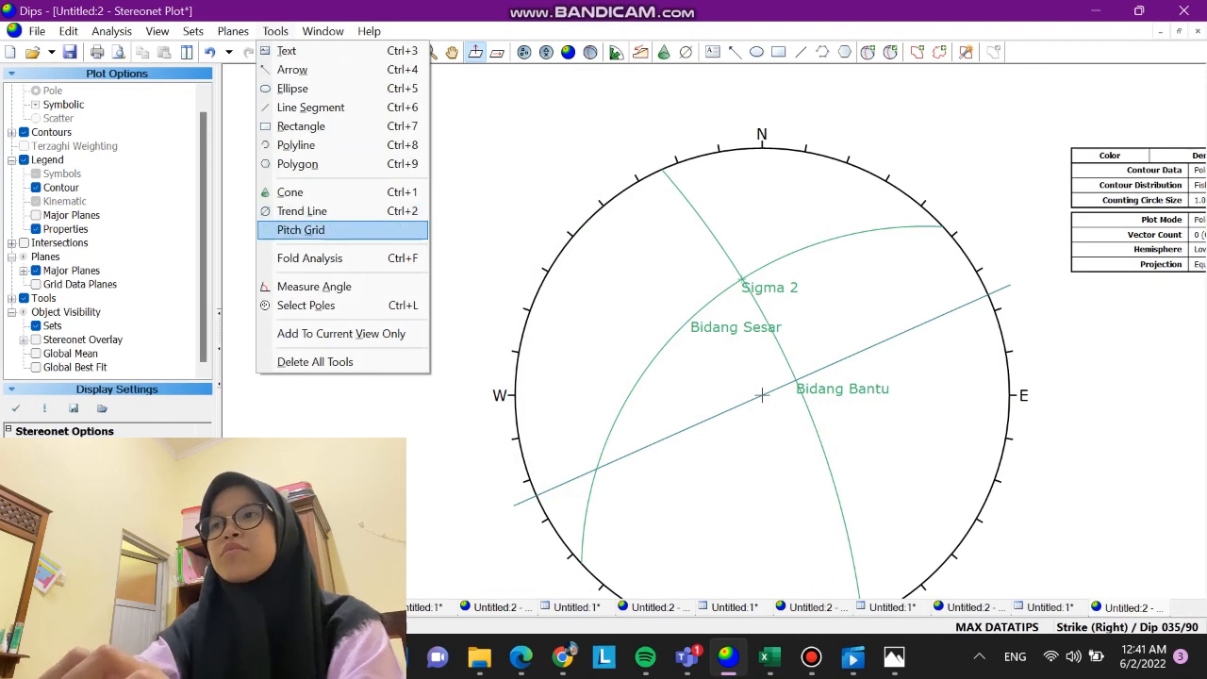
click(401, 230)
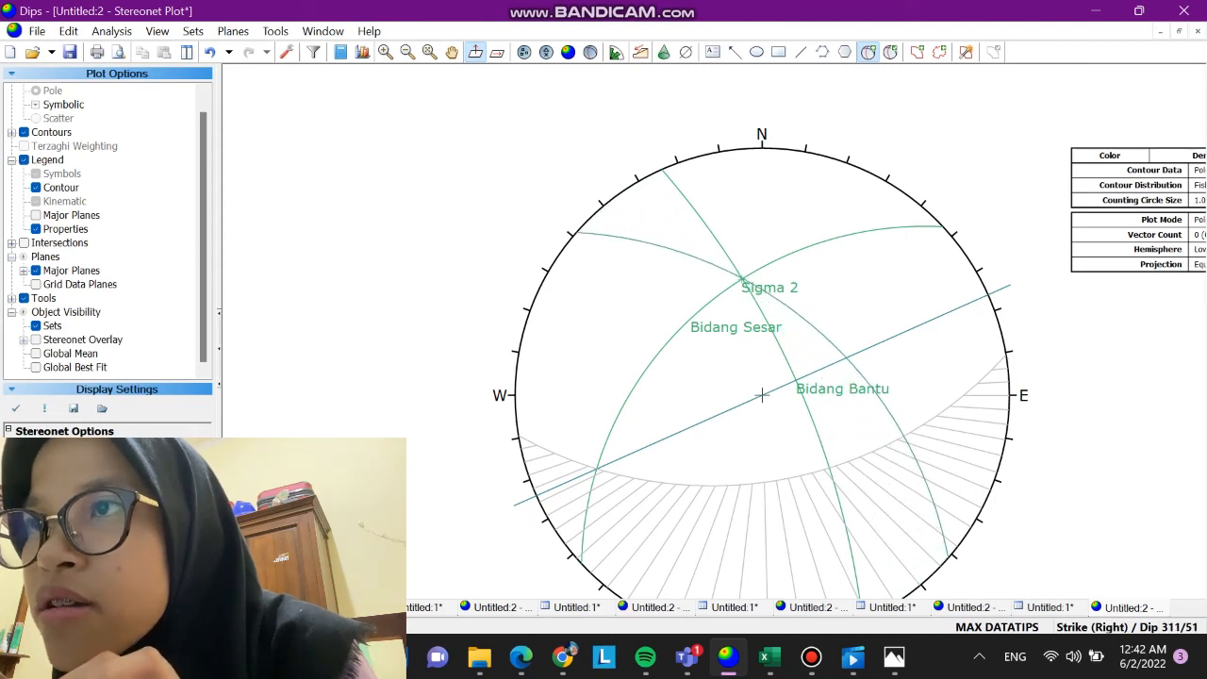
click(763, 397)
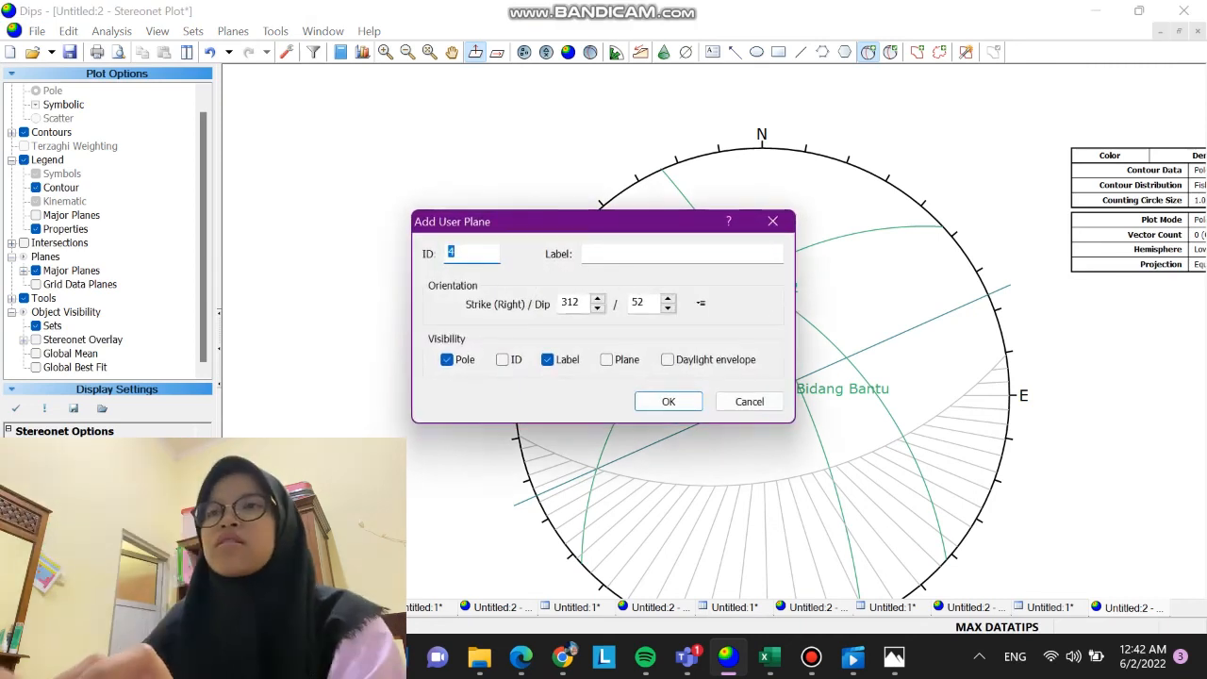
text(Sigma 1)
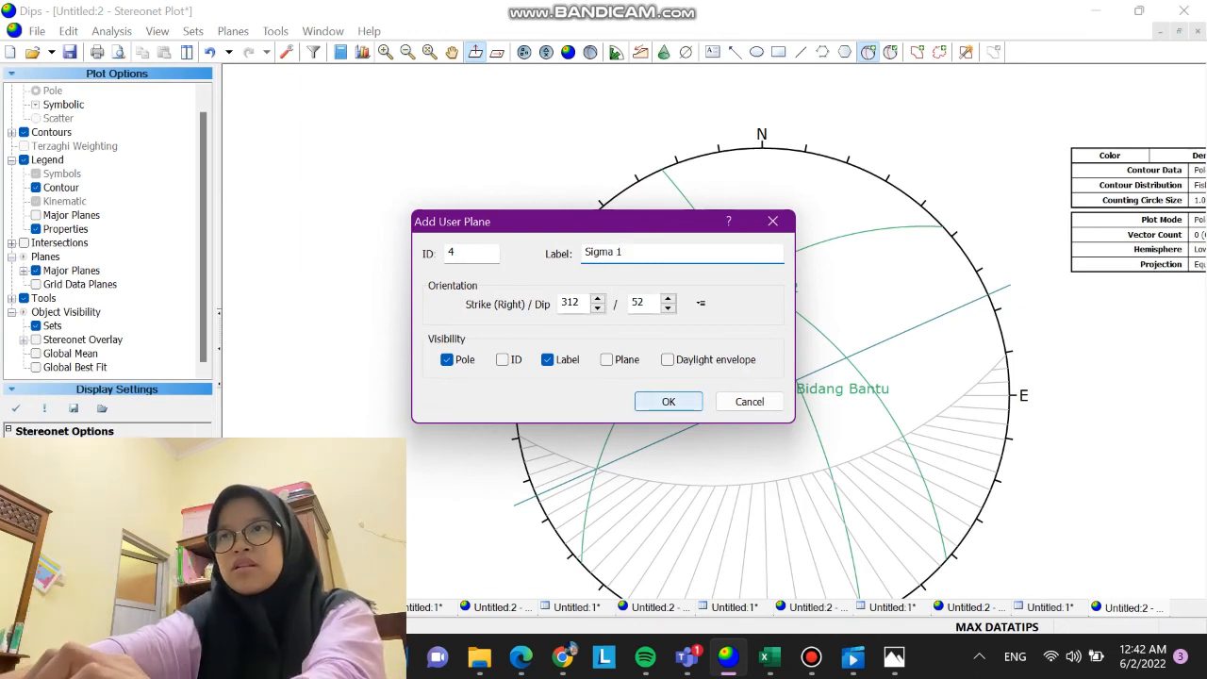
key(Return)
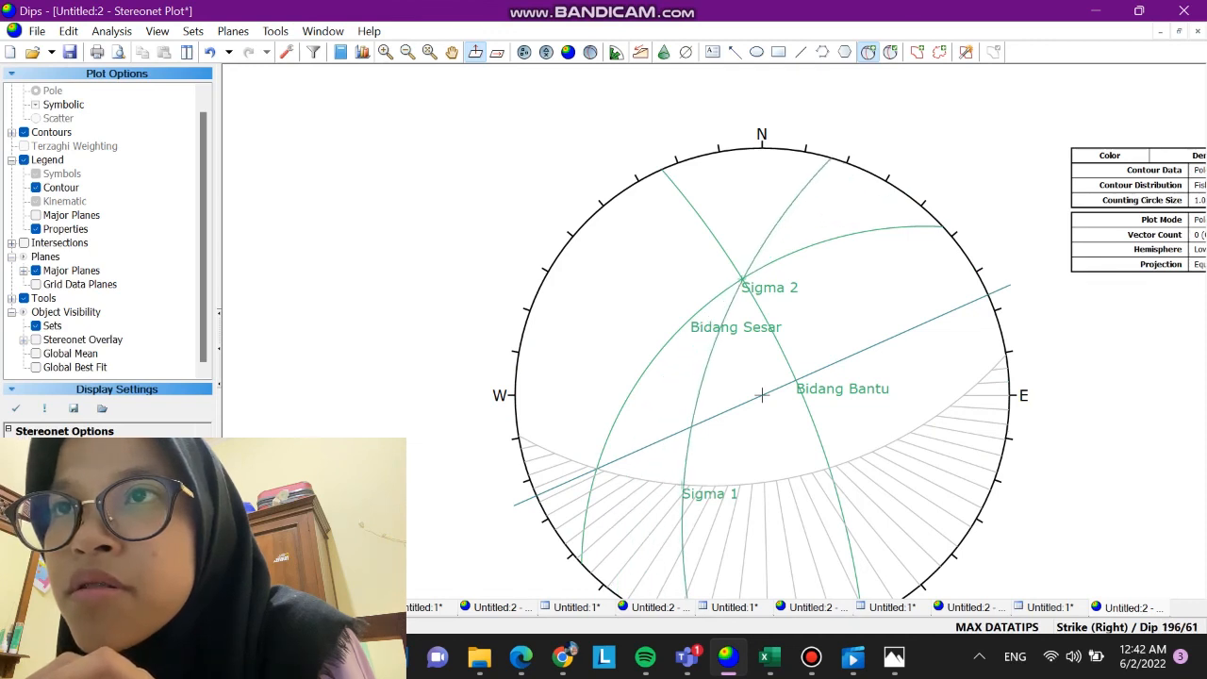
Add a user plane labelled Sigma 3 at strike/dip 196/62, with only its pole and label shown on the pitch grid arc
click(762, 395)
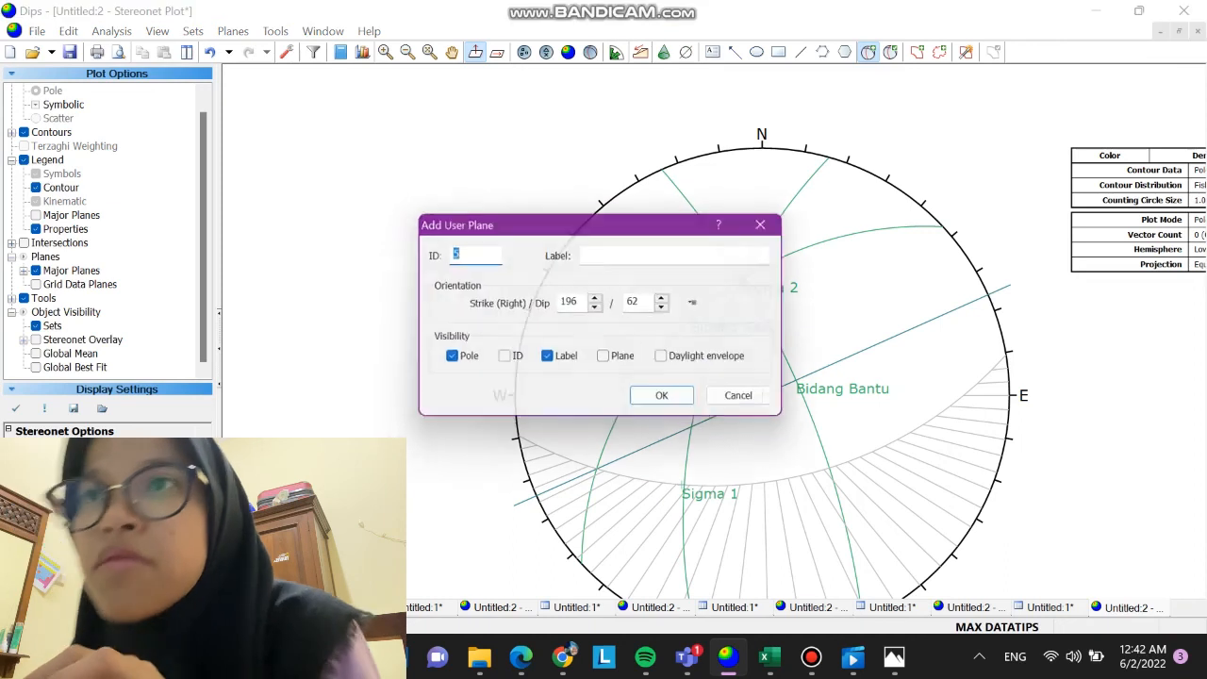
click(651, 254)
text(S)
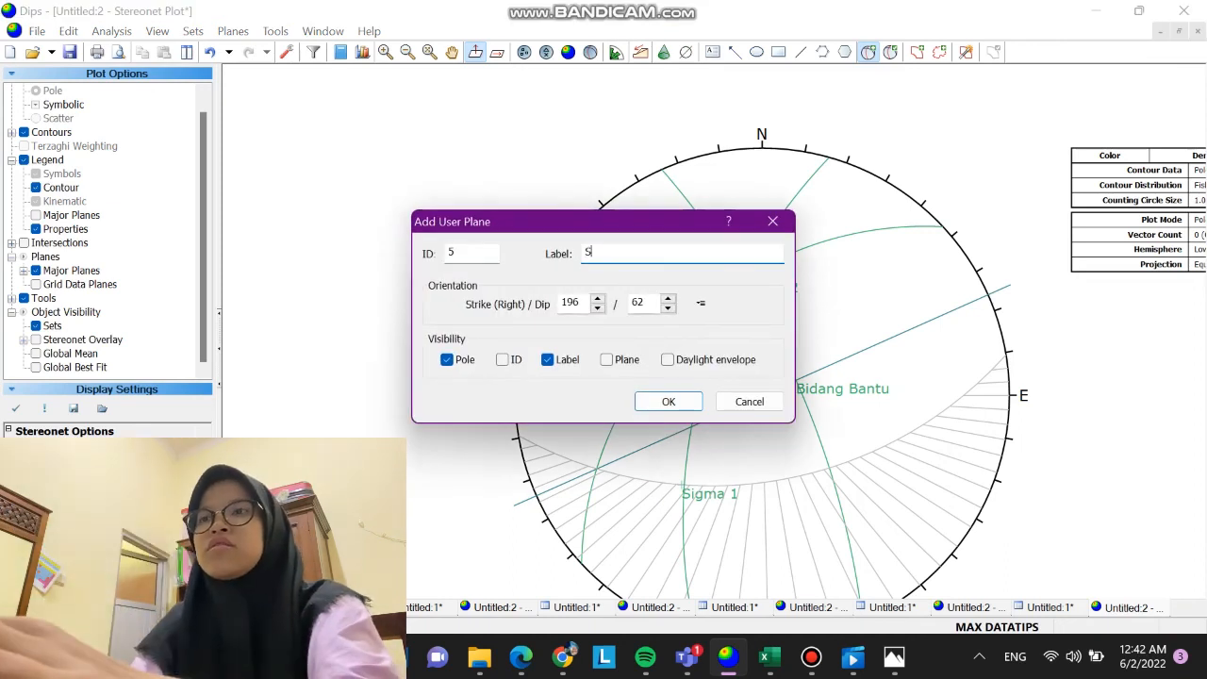
text(igma 3)
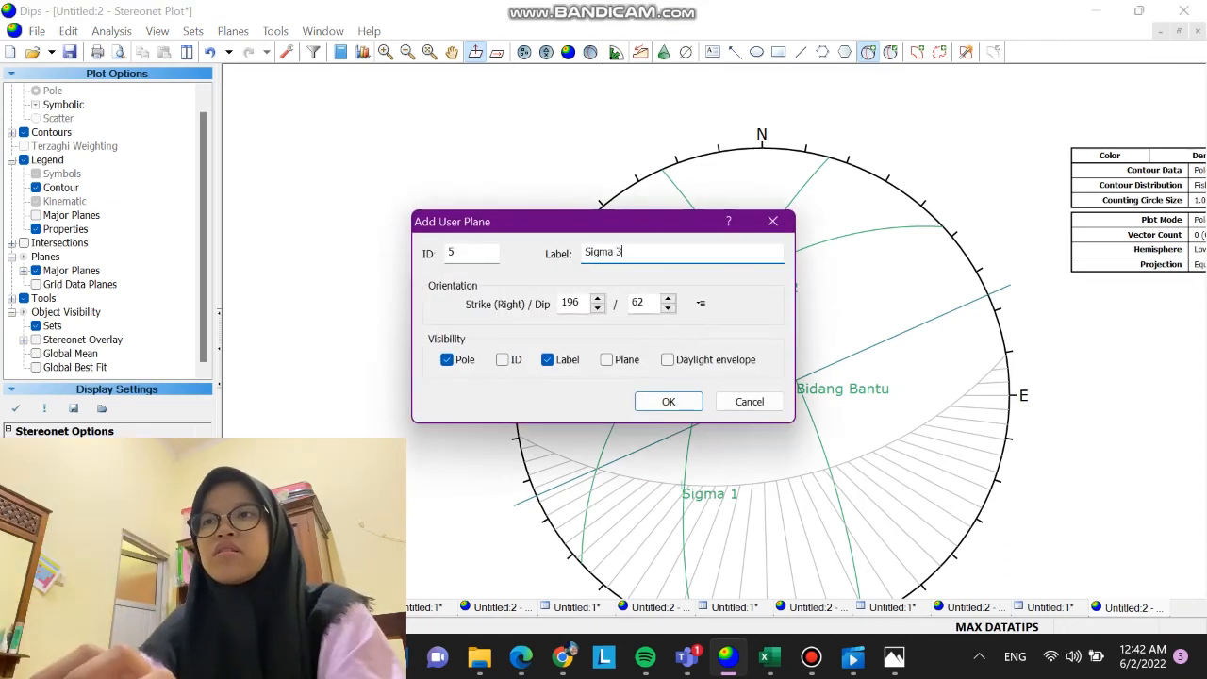
key(Return)
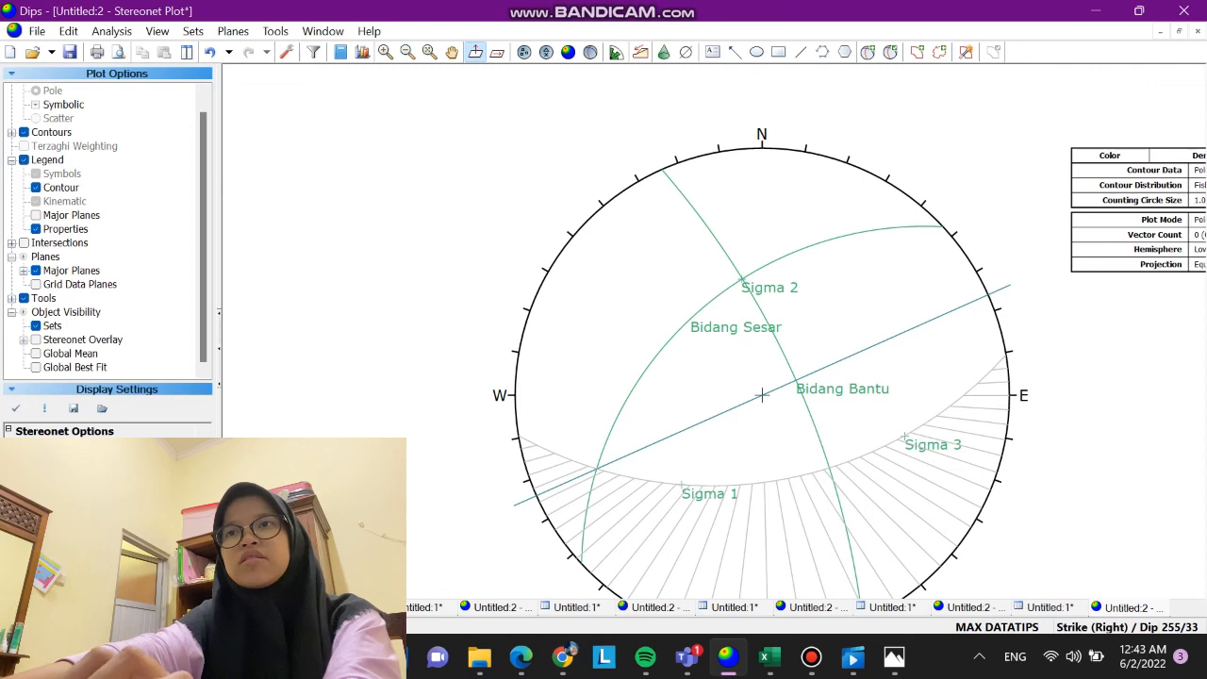
Edit the user planes and set the color of the Bidang Sesar plane to tan
scroll(960, 113, down, 1)
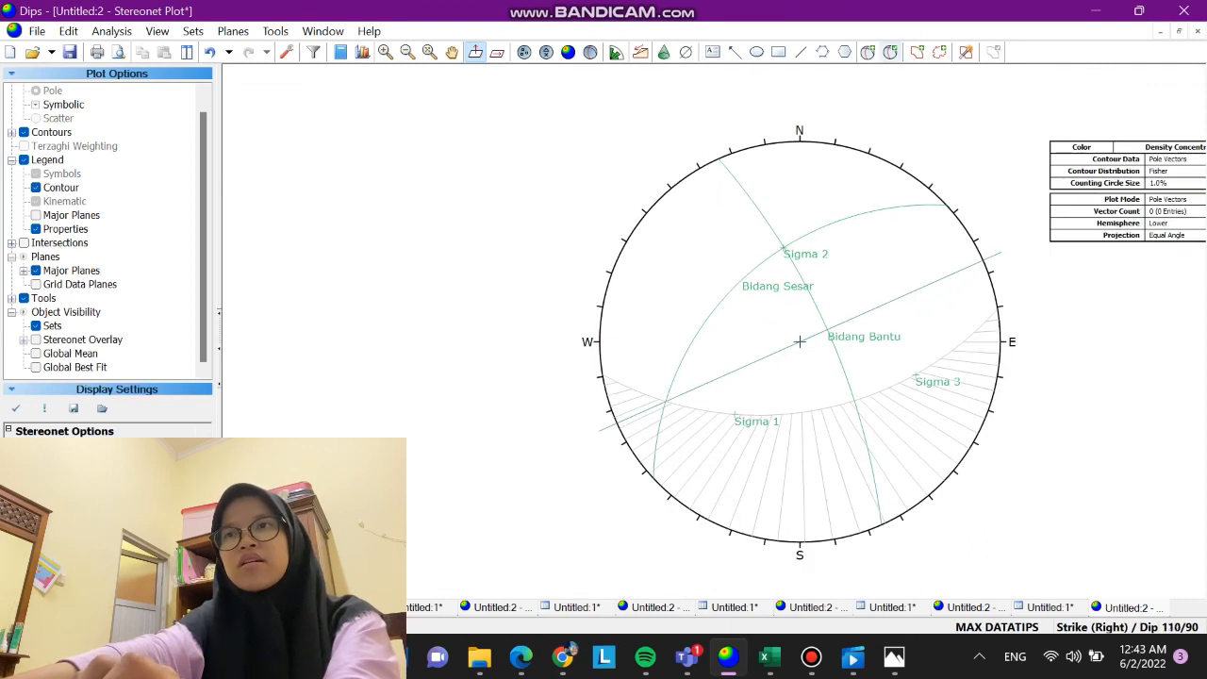
click(891, 52)
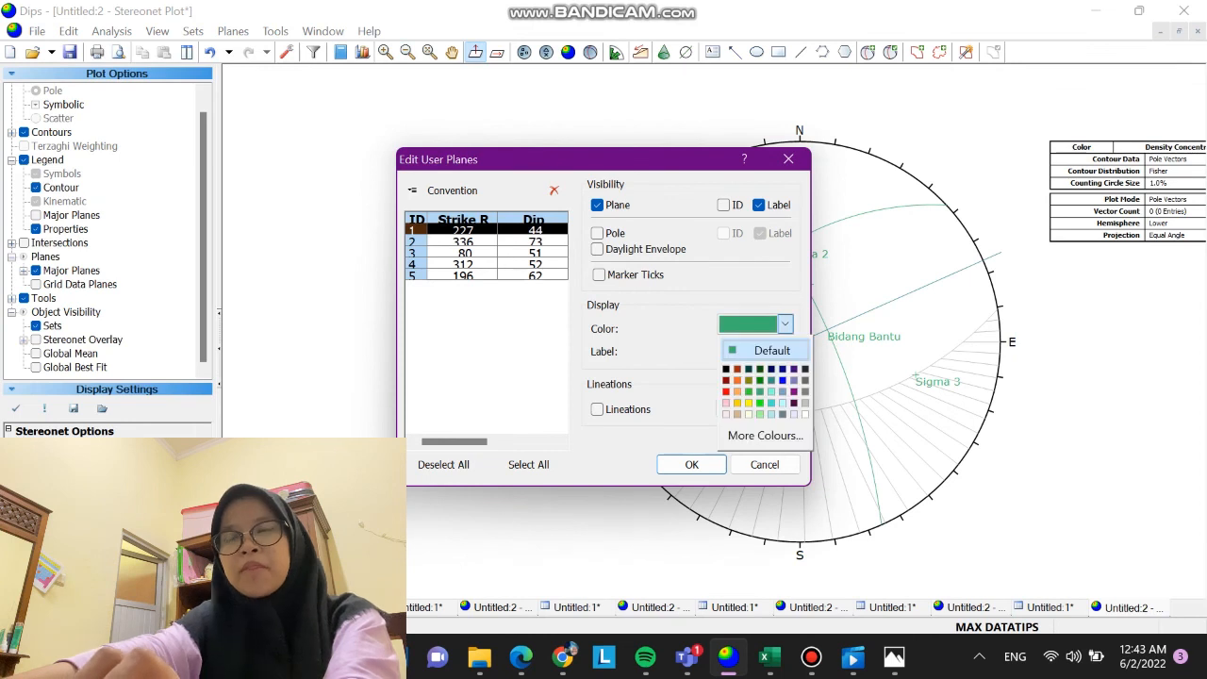
click(737, 401)
click(784, 324)
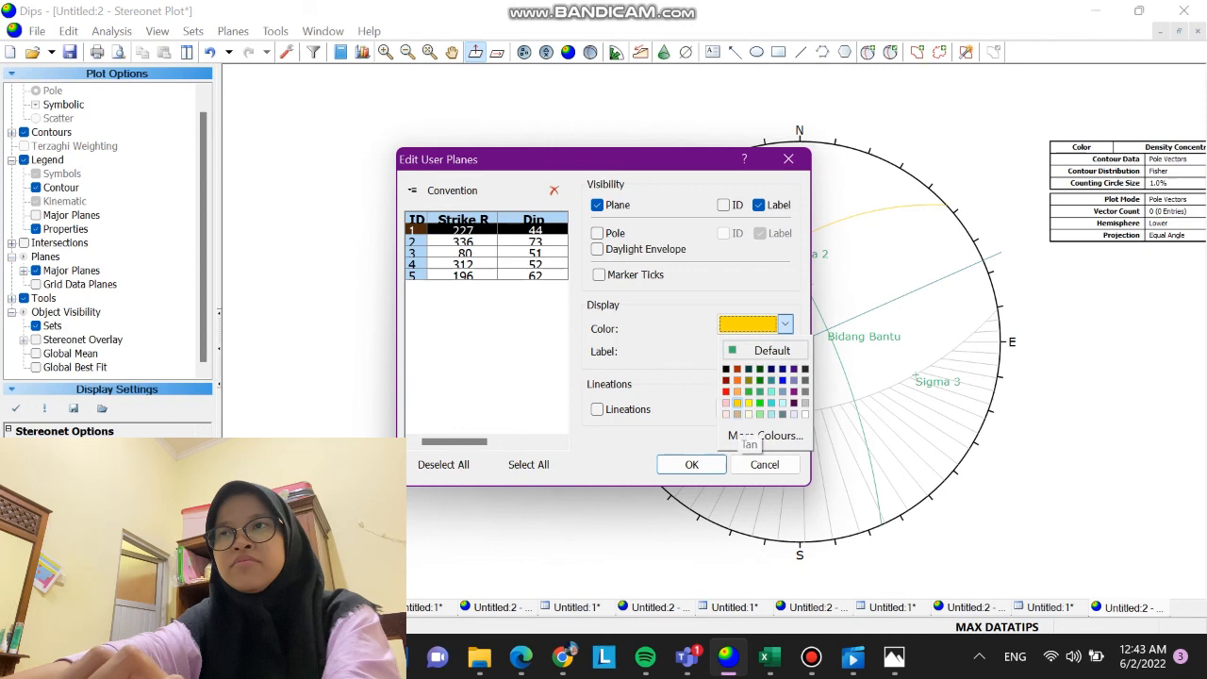
click(738, 413)
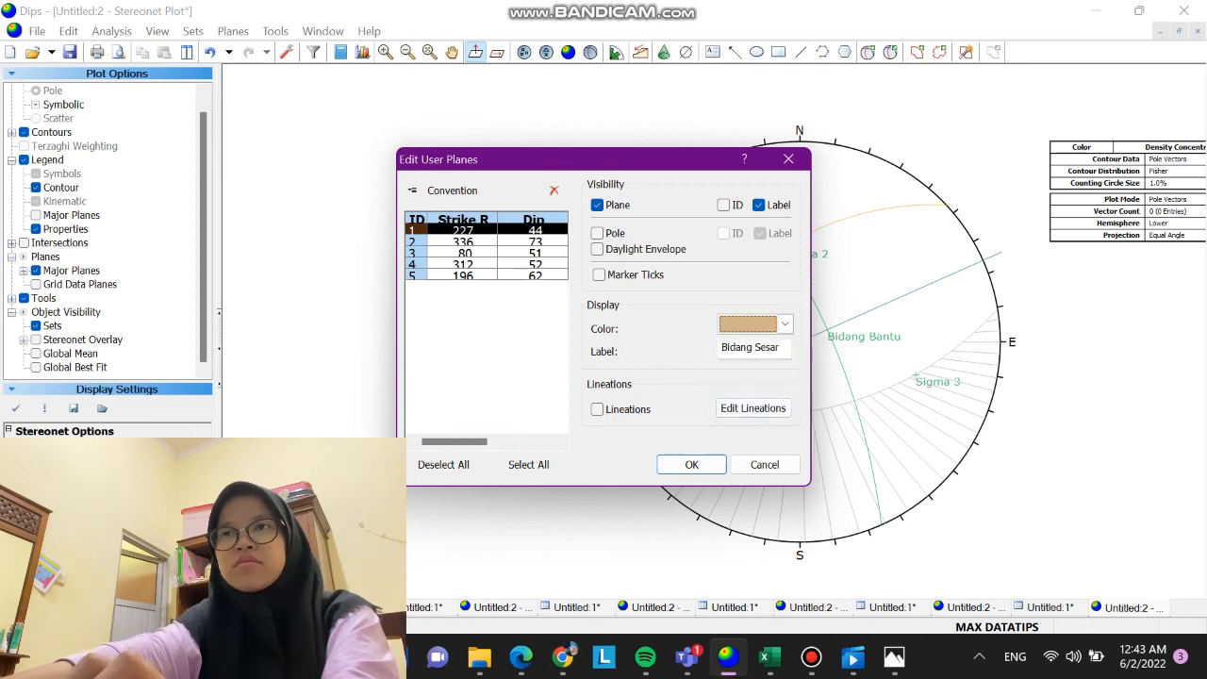
Set the color of the Bidang Bantu plane to blue and apply the user plane edits
click(462, 242)
click(784, 323)
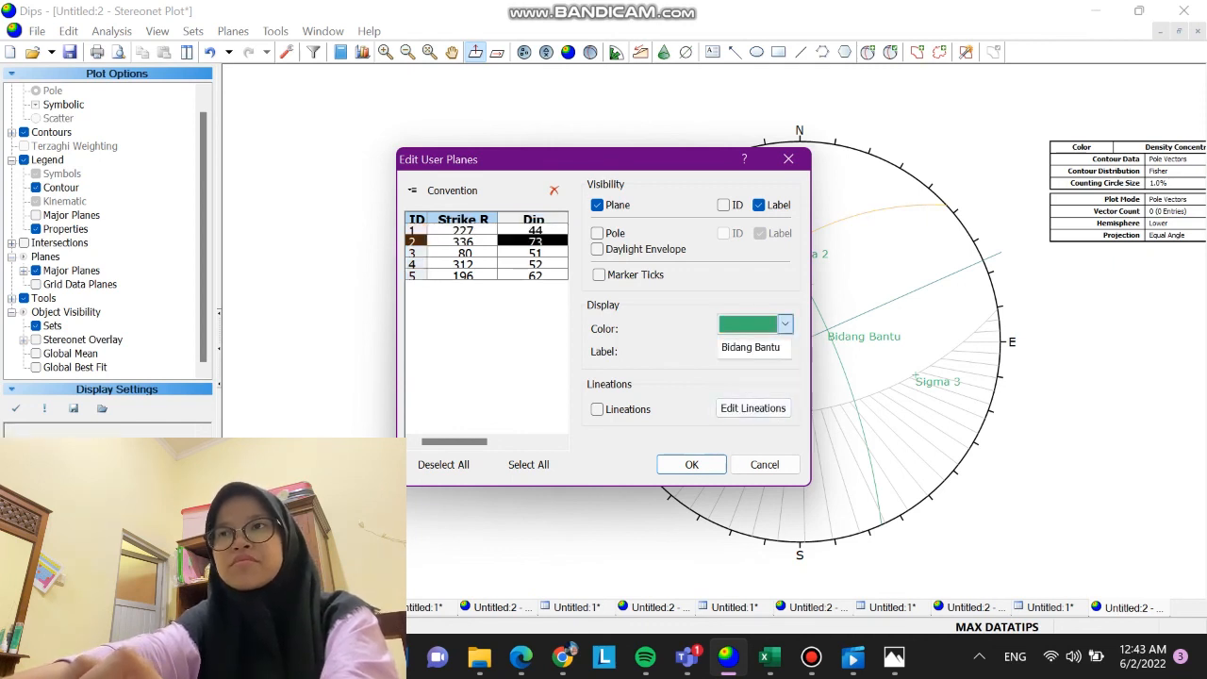
click(783, 380)
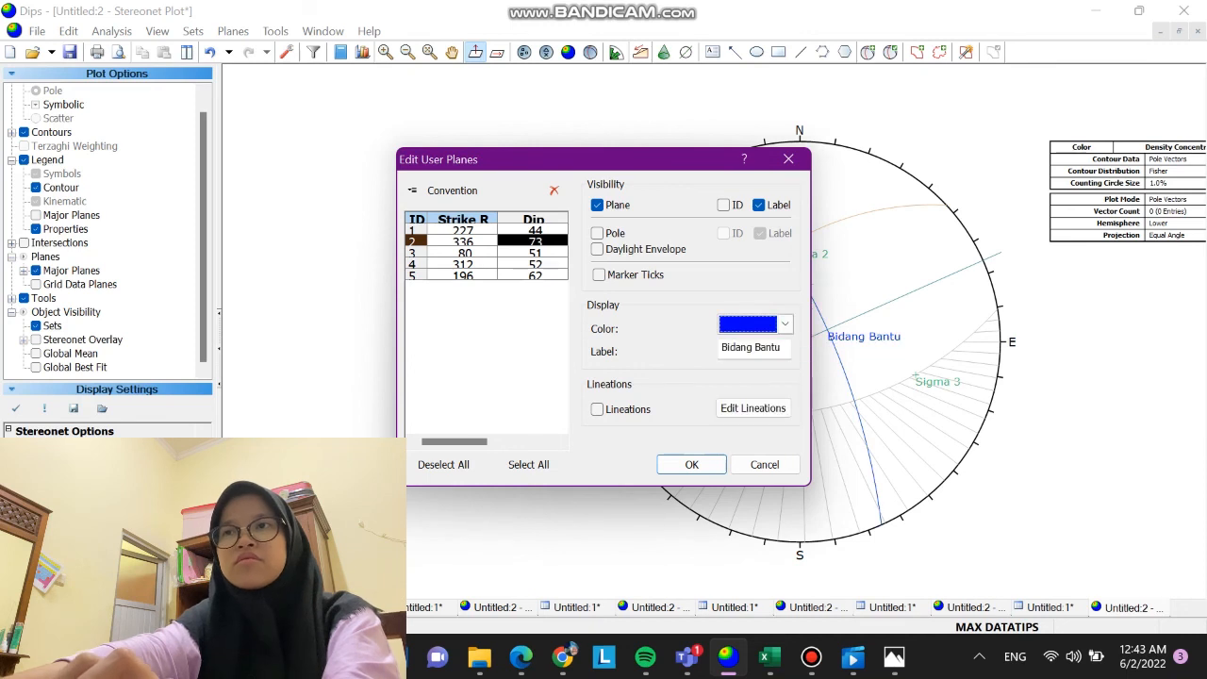
click(533, 265)
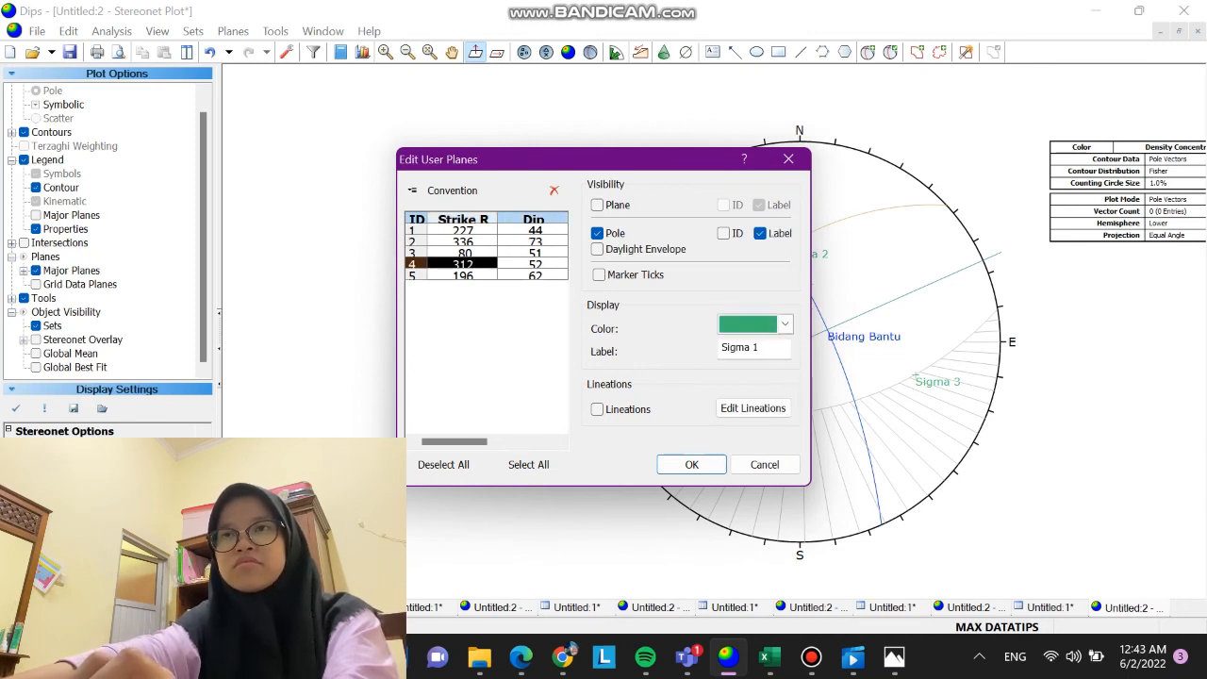
click(533, 275)
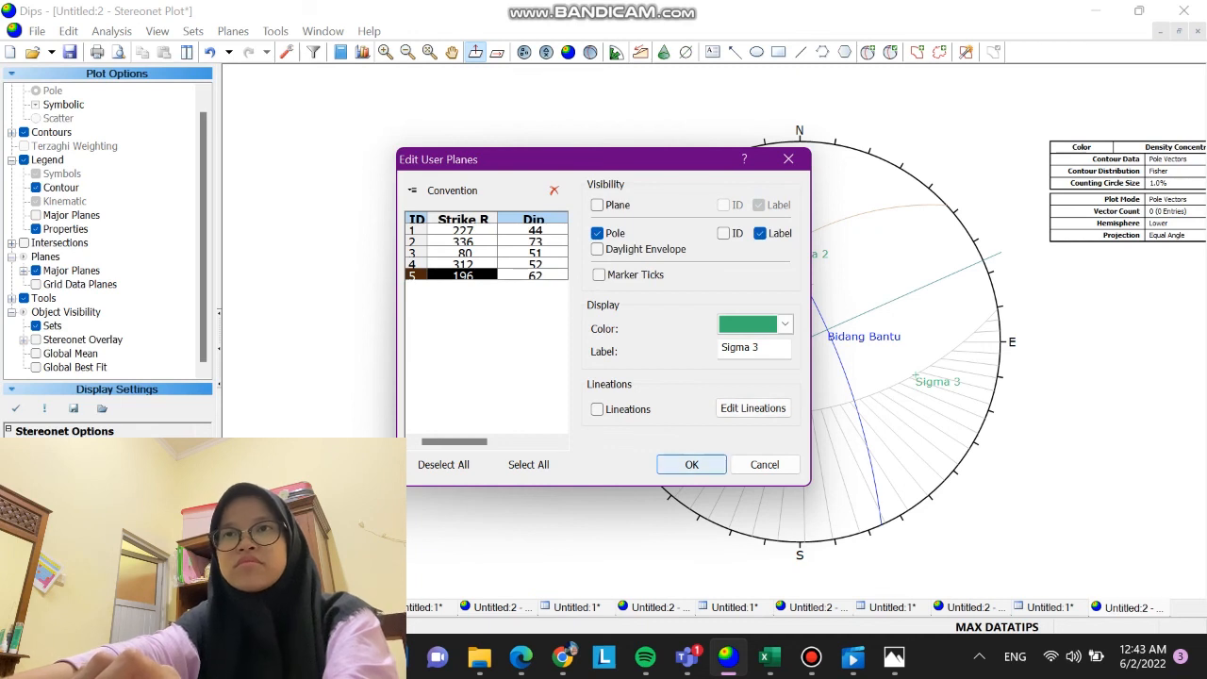
click(691, 464)
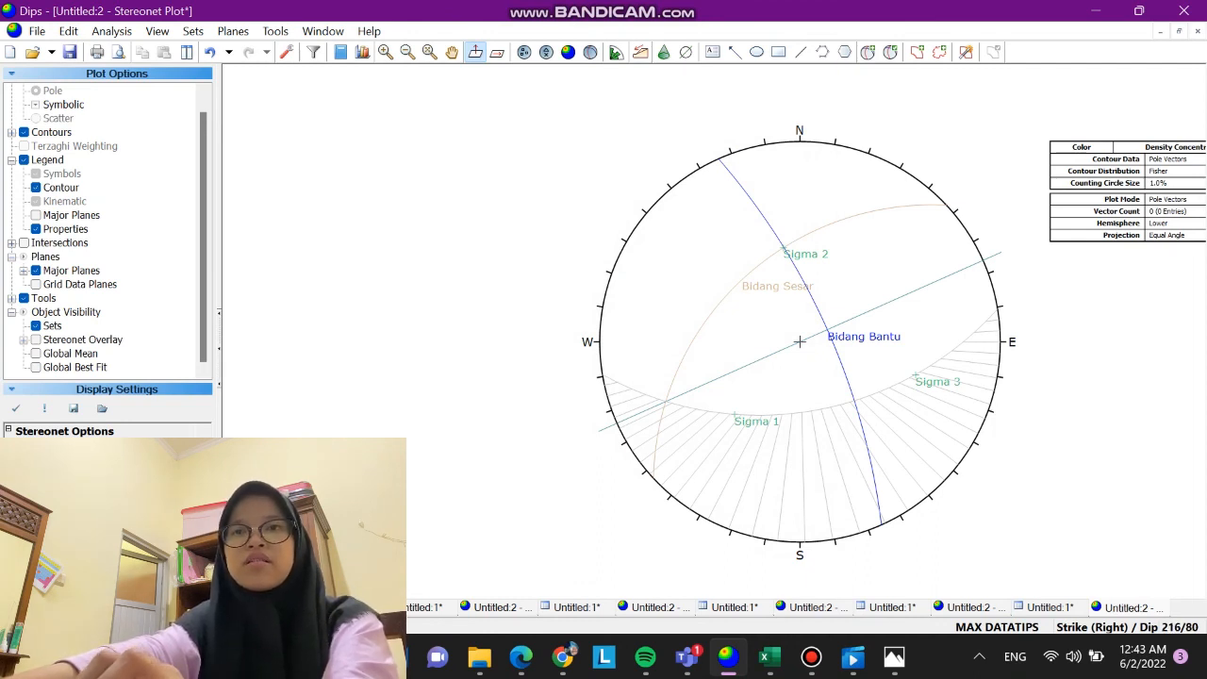
Switch the orientation convention to Trend / Plunge and include the major planes in the plot legend
click(1096, 628)
click(1096, 628)
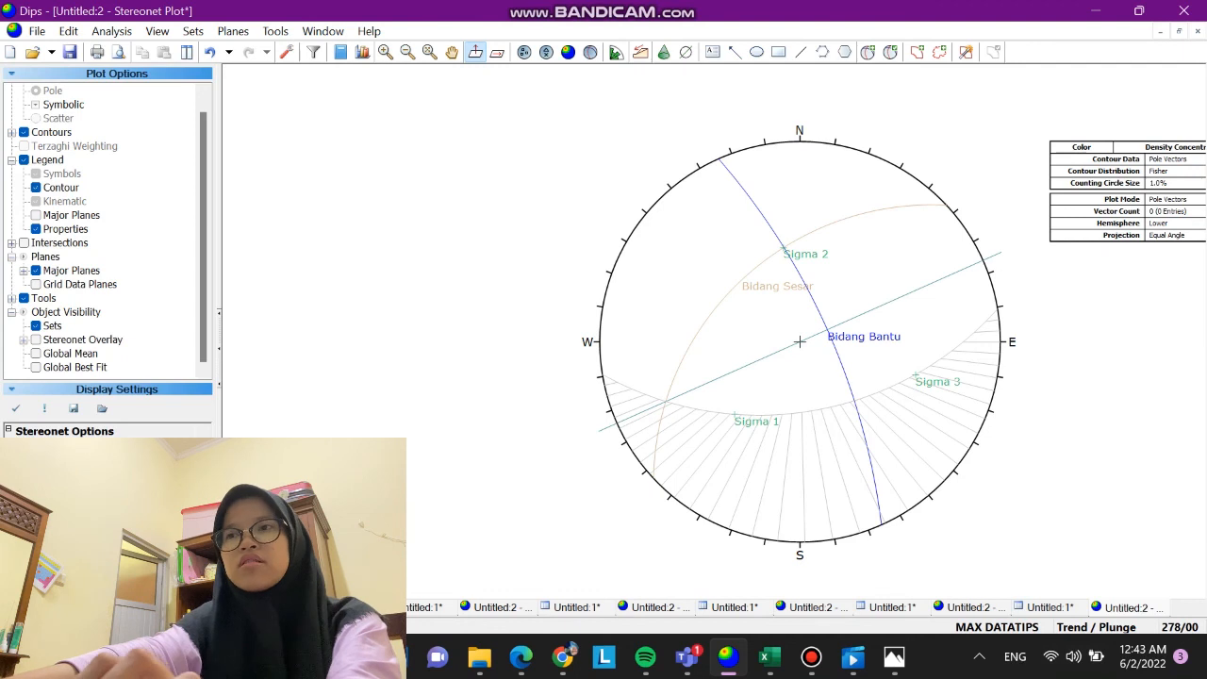
click(24, 161)
click(23, 160)
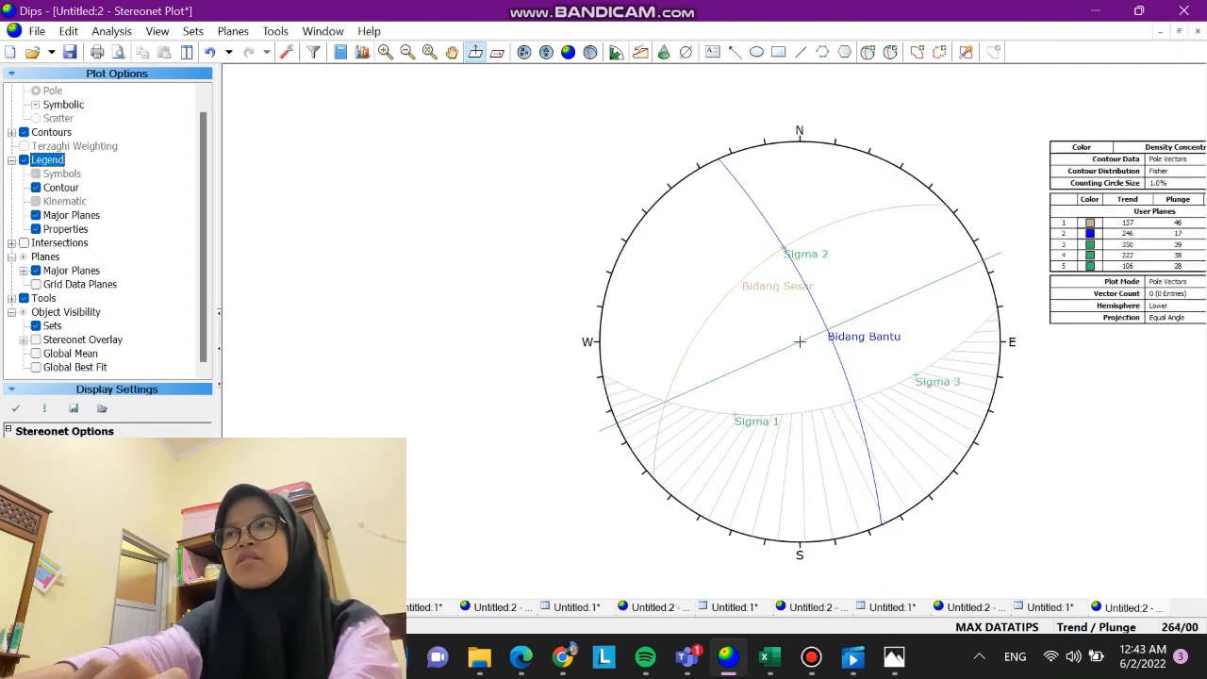
scroll(348, 389, down, 2)
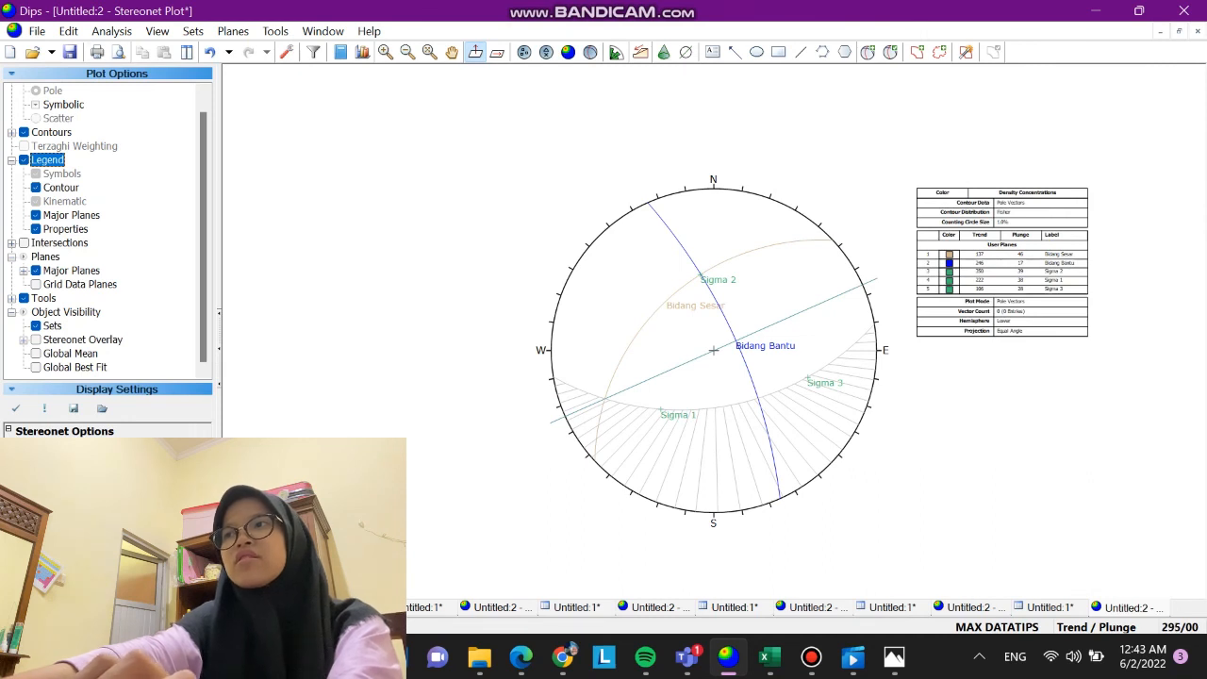
click(36, 32)
mouse_move(68, 31)
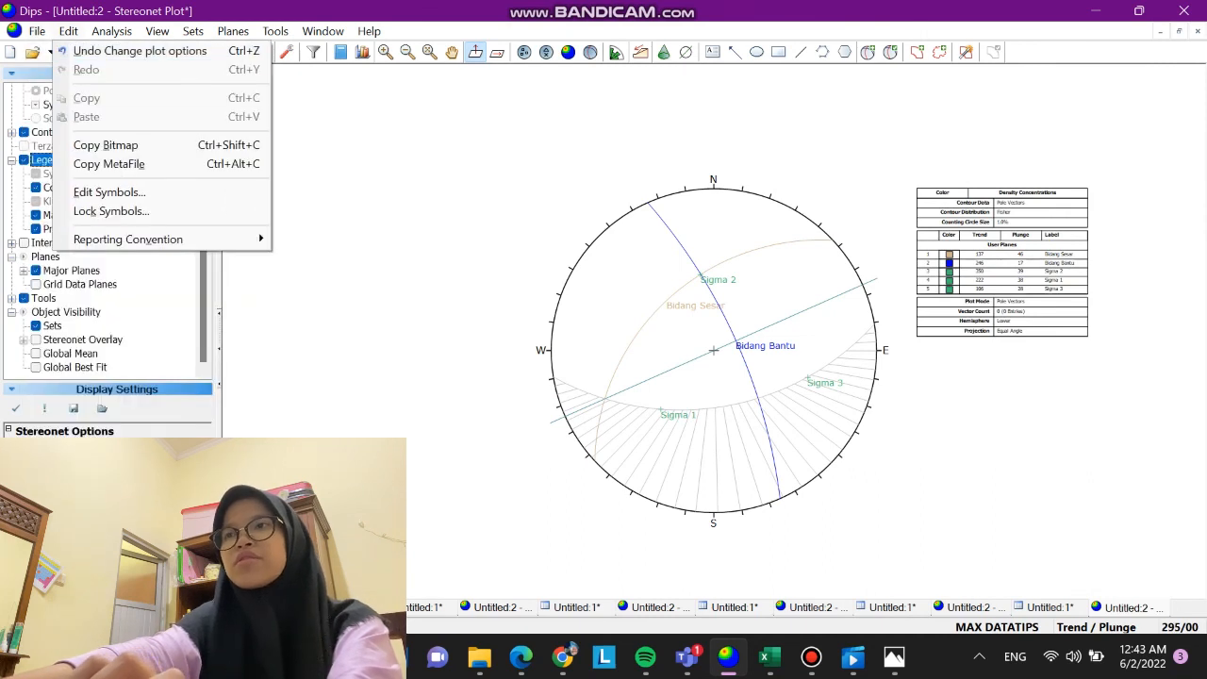
mouse_move(71, 174)
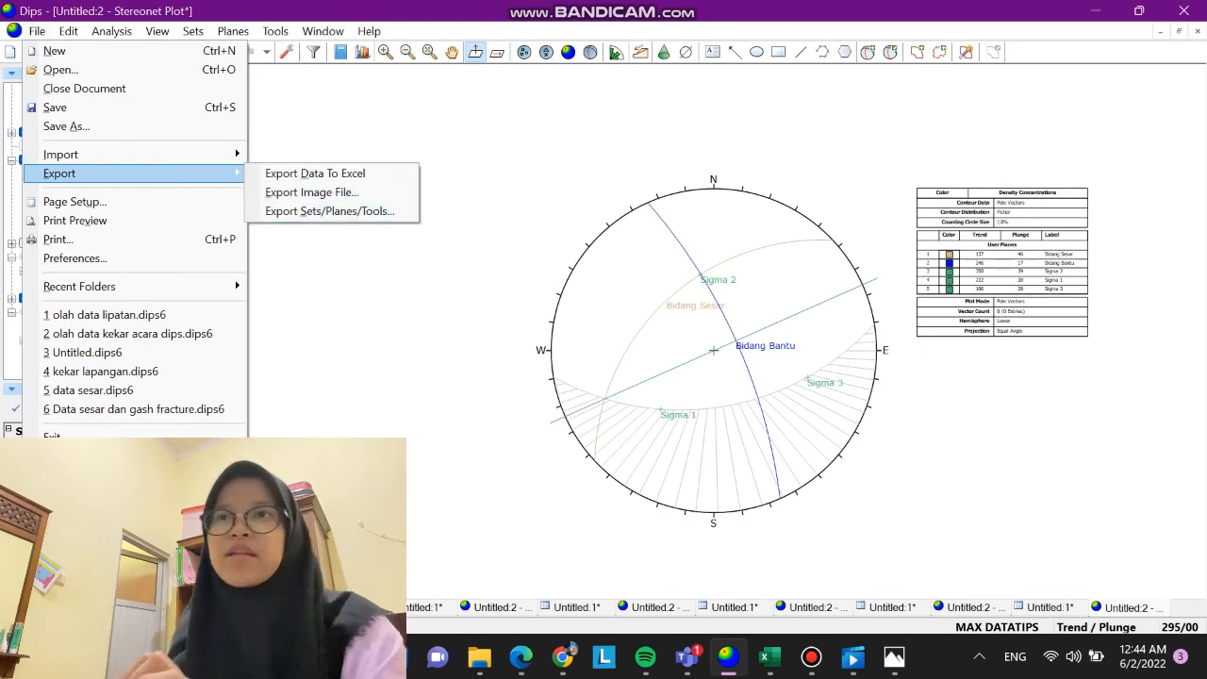
click(944, 315)
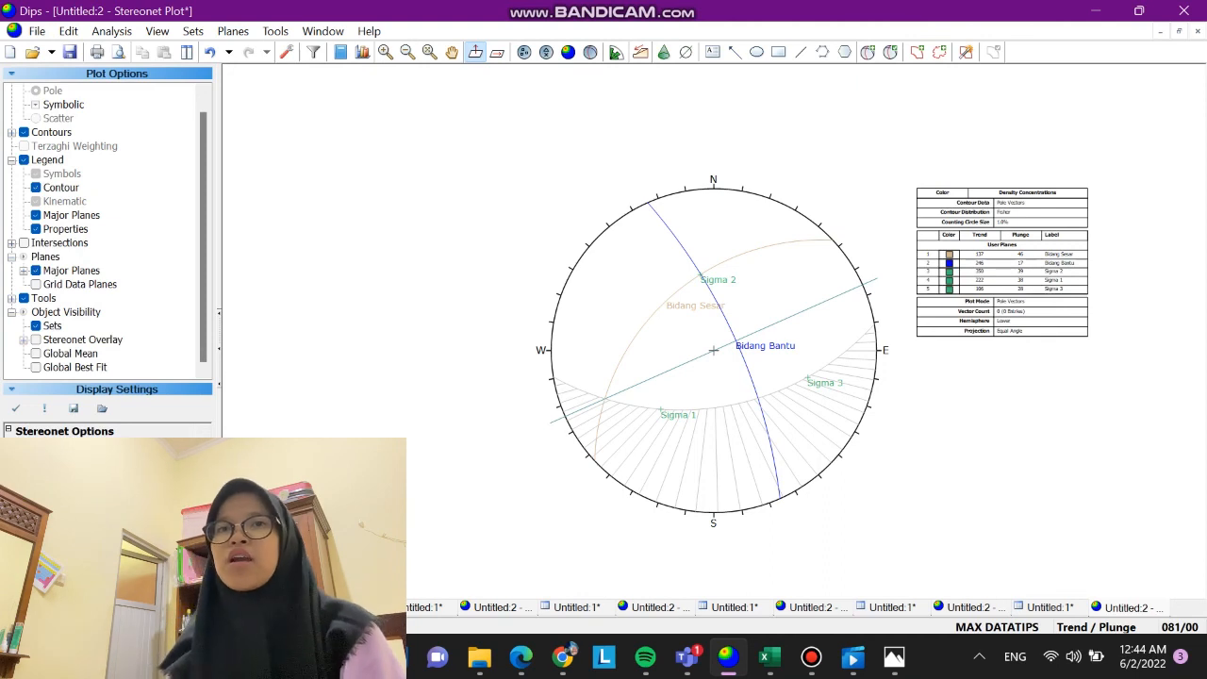